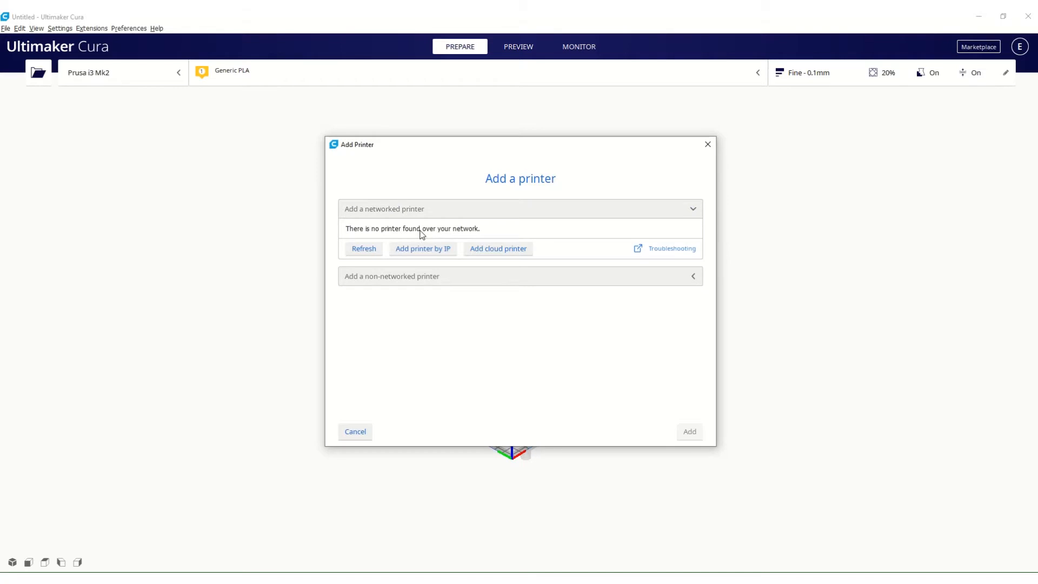
Select Prusa i3 Mk2 from the Prusa3D group of non-networked printers, closing the Add Printer dialog without adding it.
left_click(427, 277)
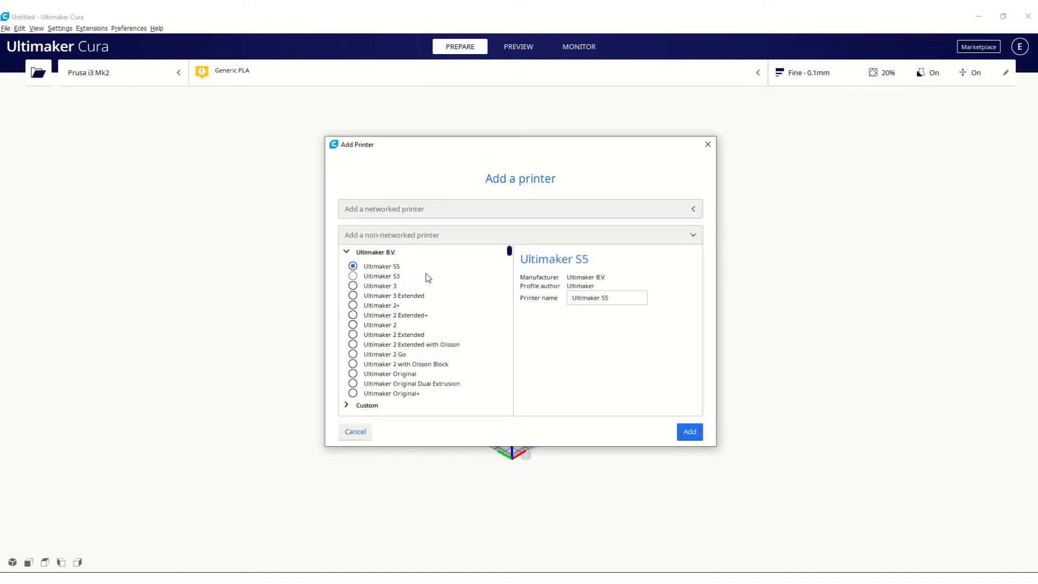
scroll(427, 277, "down", 5)
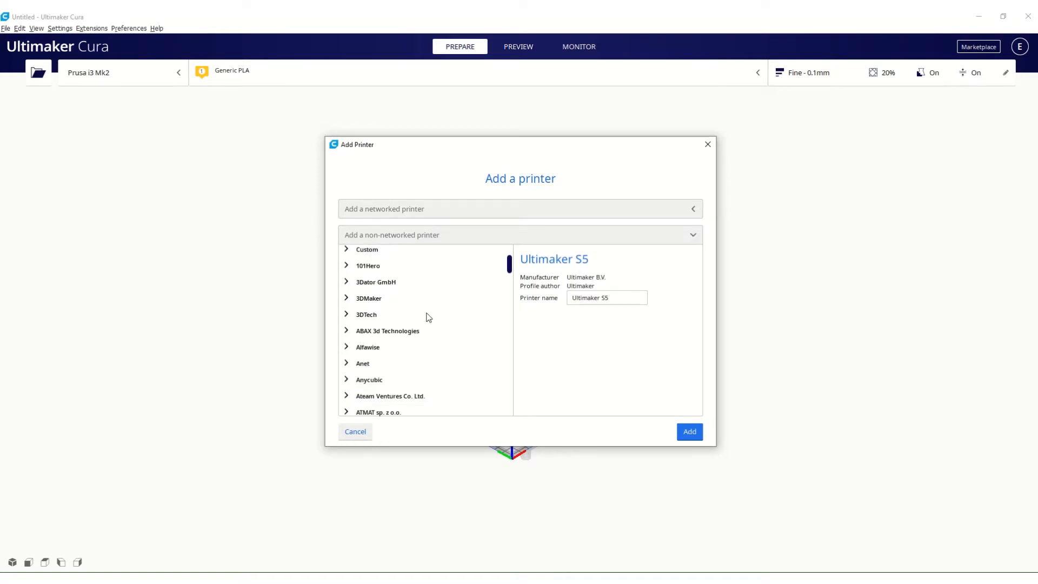
scroll(428, 317, "down", 2)
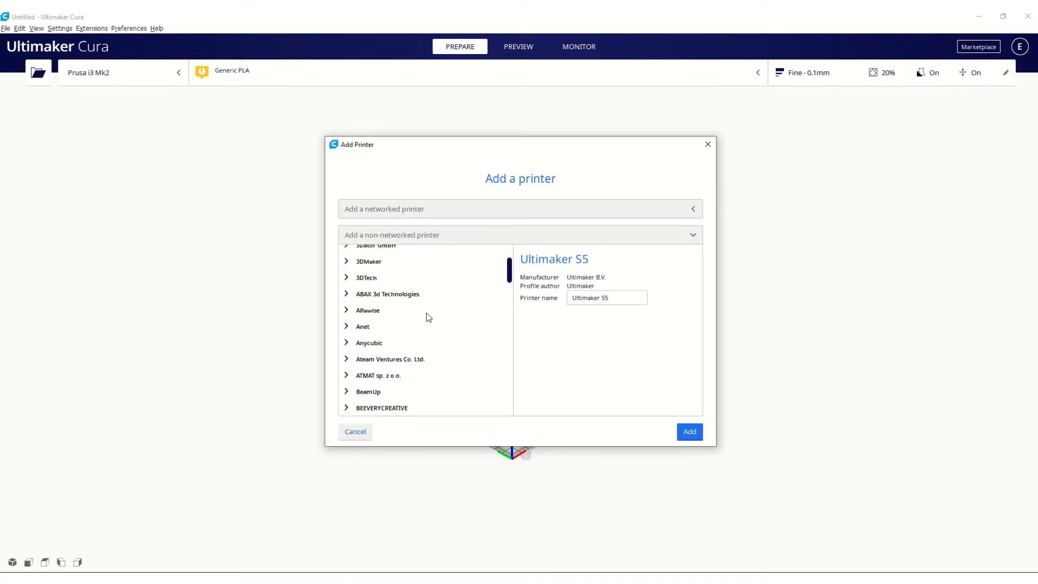
scroll(429, 317, "down", 9)
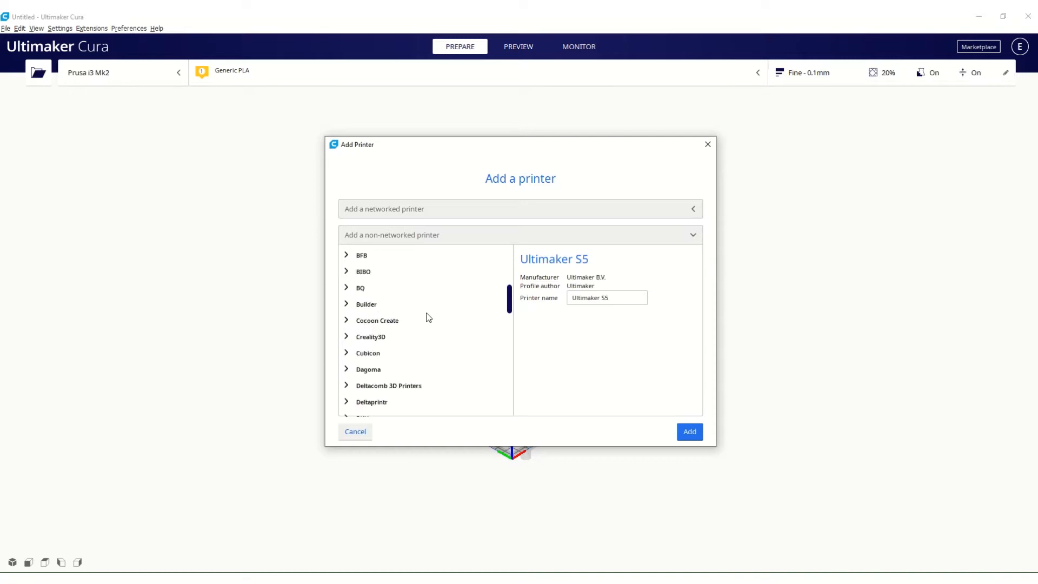
scroll(428, 317, "down", 4)
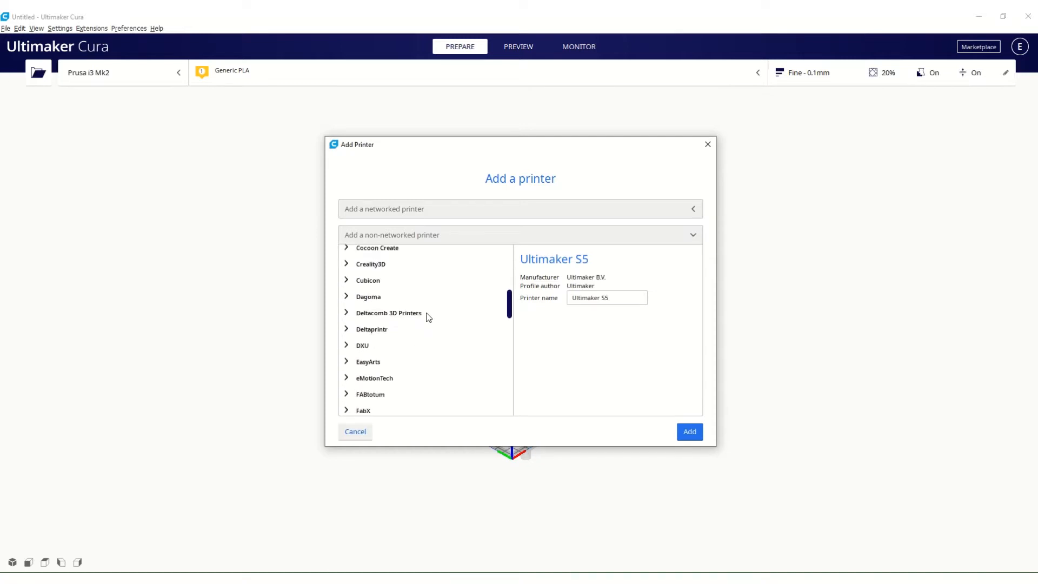
scroll(508, 305, "down", 3)
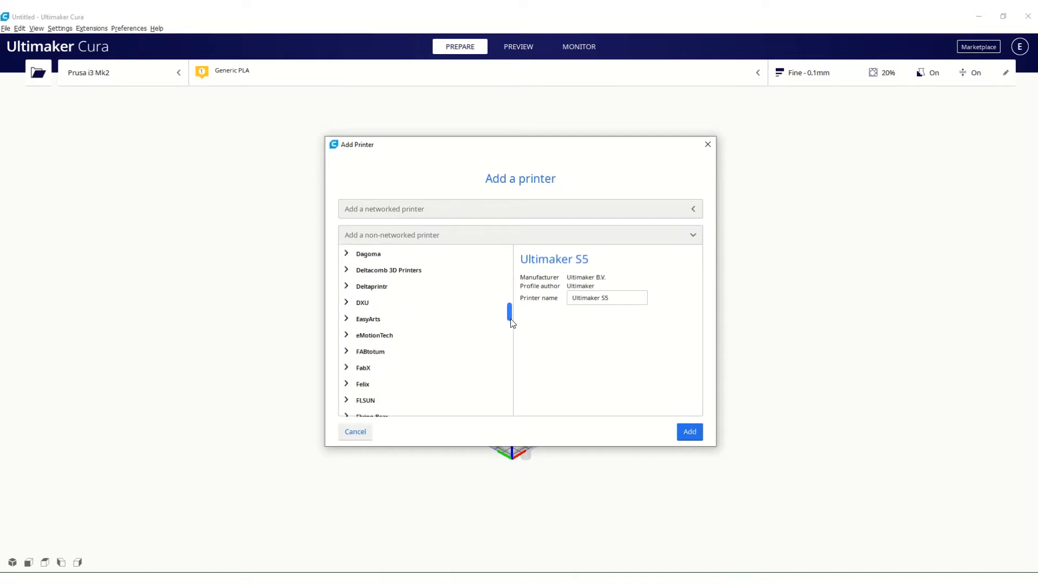
left_click_drag(511, 319, 513, 367)
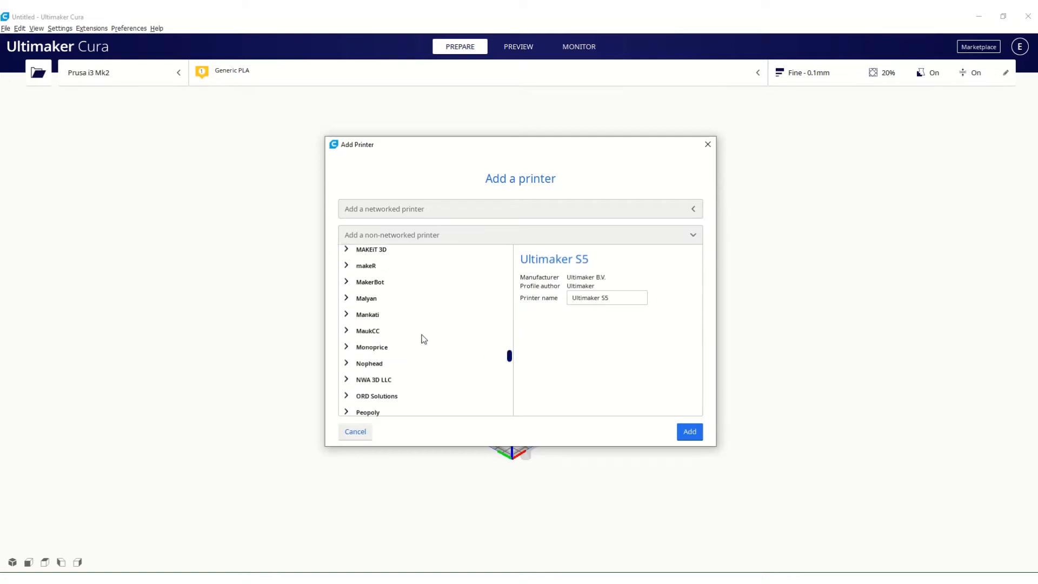
scroll(406, 341, "down", 3)
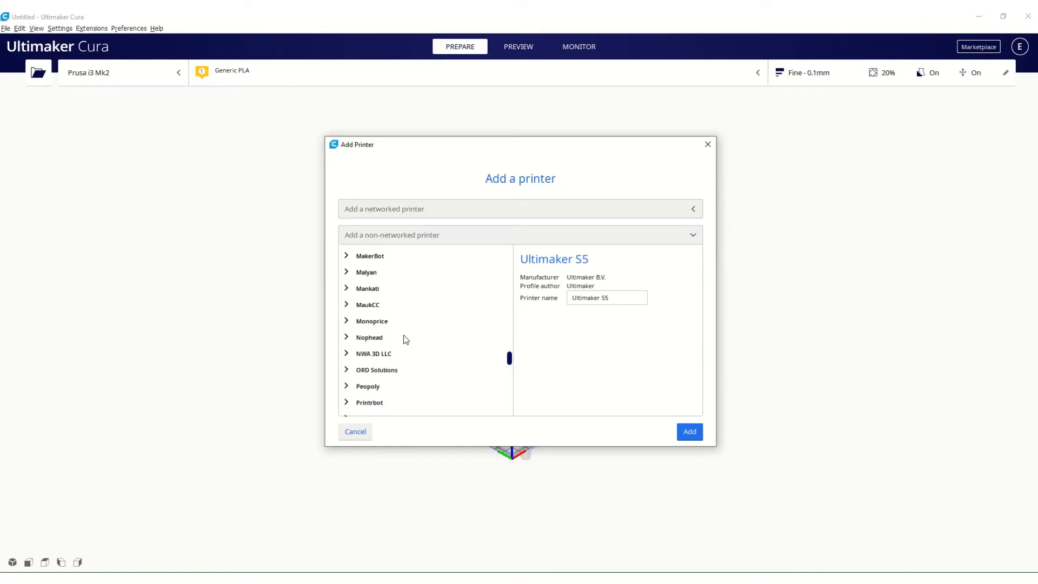
scroll(404, 346, "down", 2)
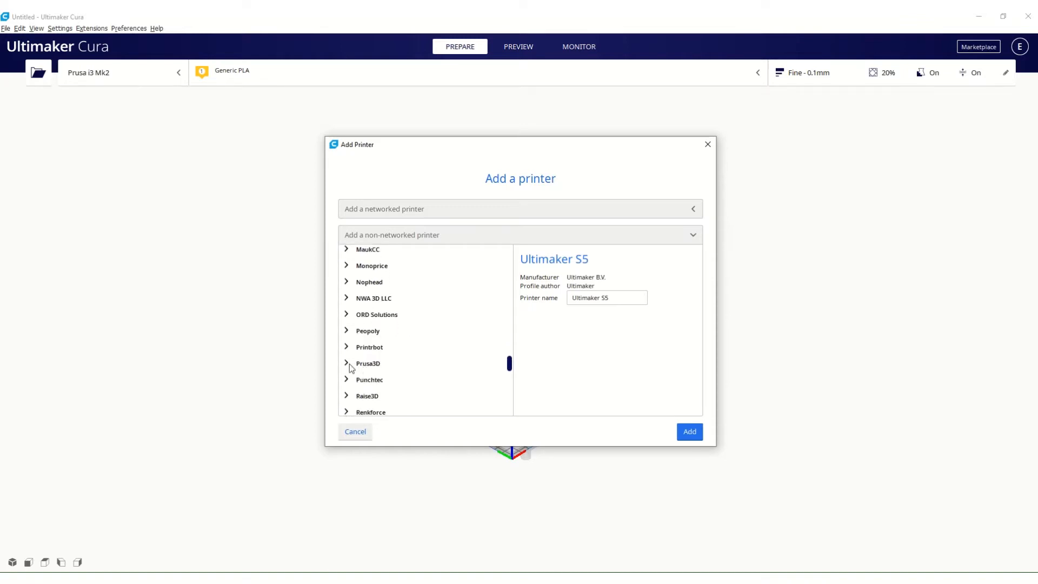
left_click(346, 363)
scroll(412, 342, "down", 2)
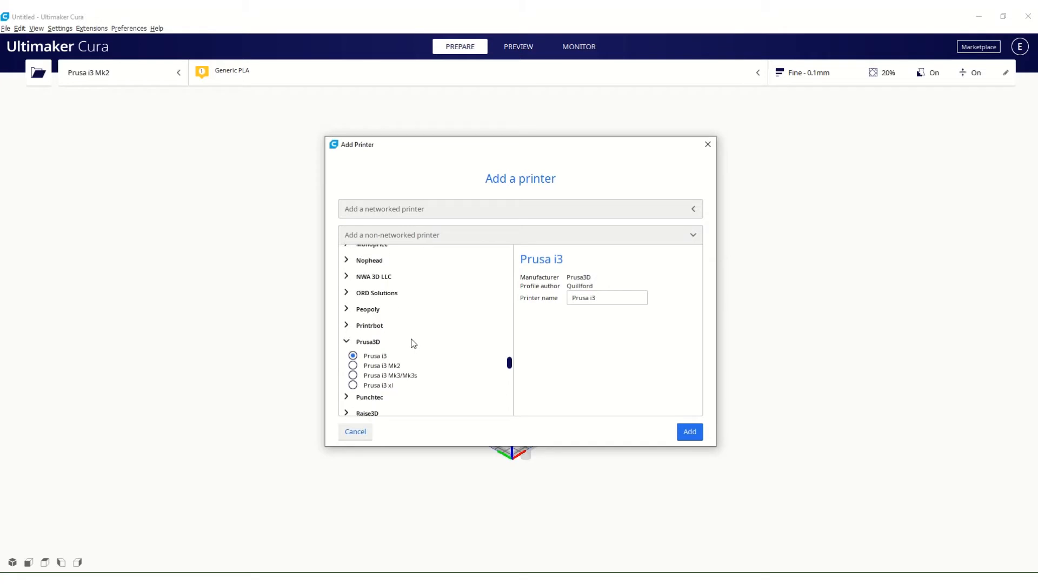
left_click(353, 361)
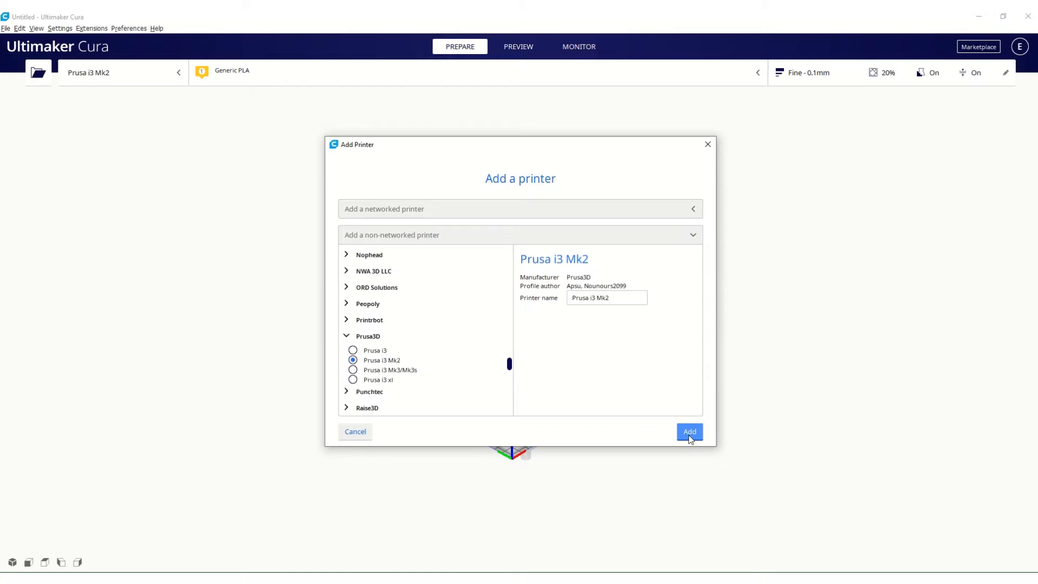
left_click(706, 145)
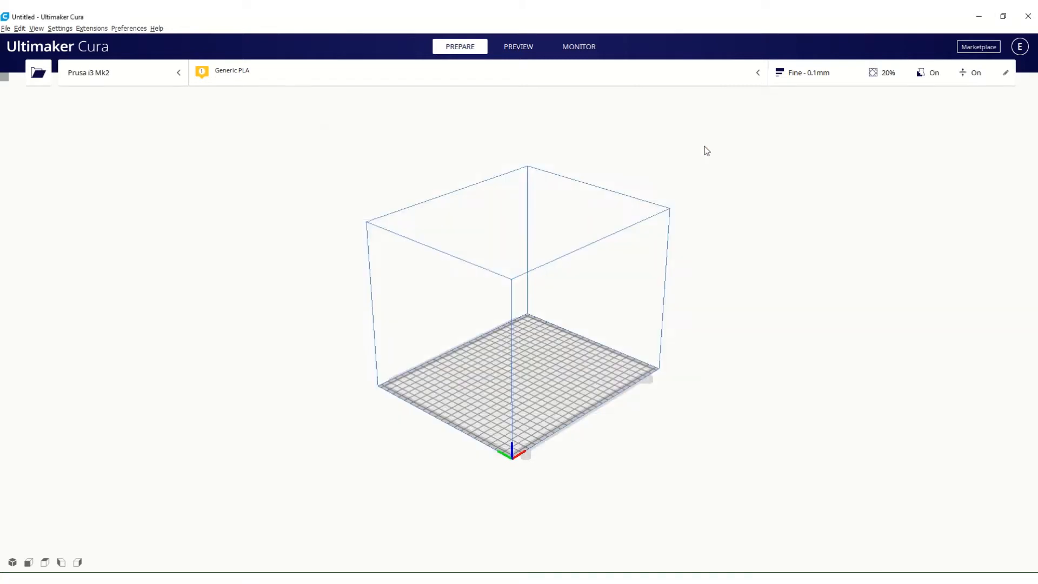
Switch the active printer to the Creality Ender-3 Pro and inspect its build volume.
left_click(177, 73)
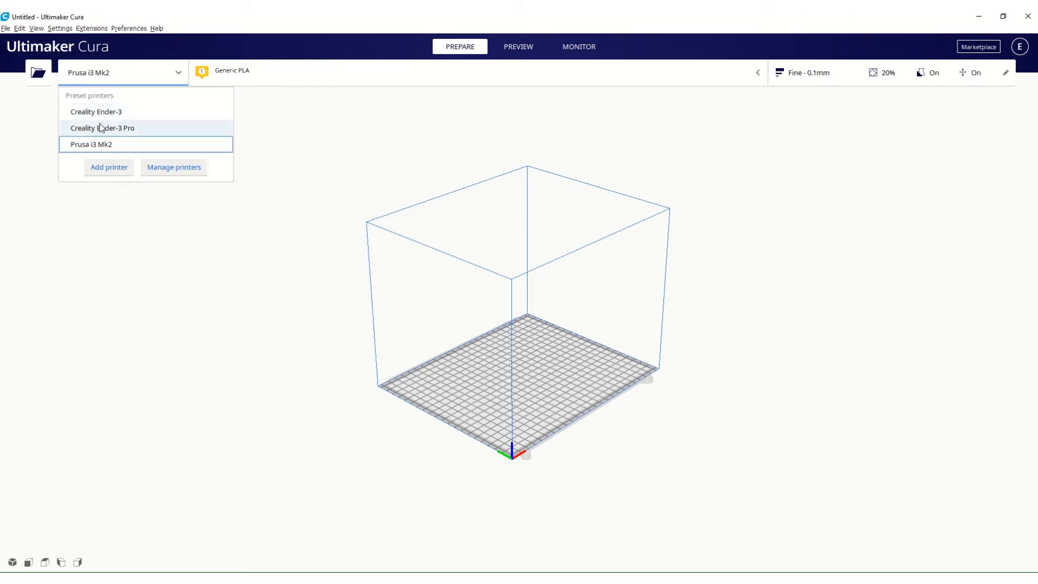
left_click(138, 128)
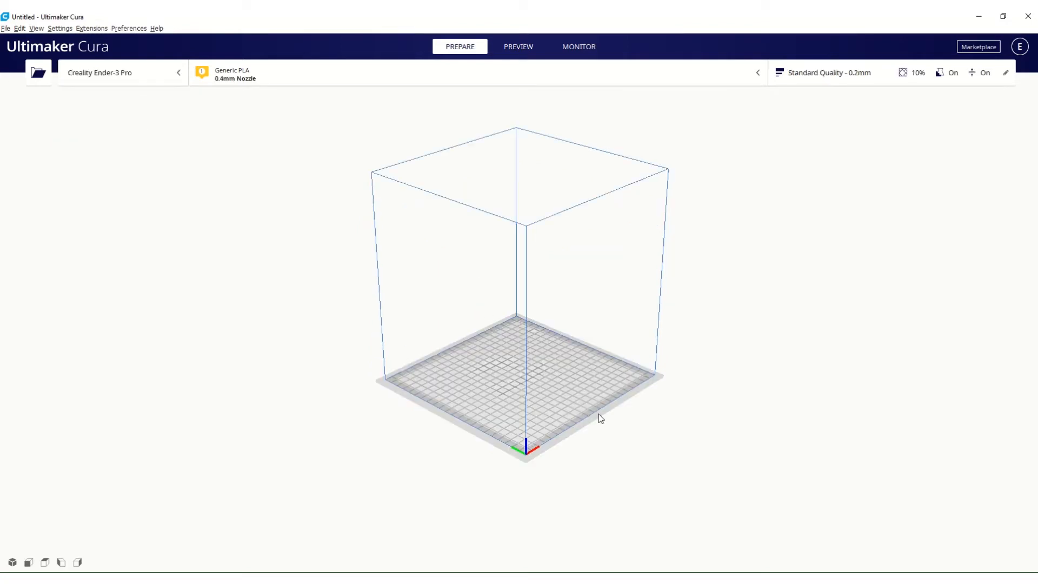
right_click_drag(598, 414, 517, 380)
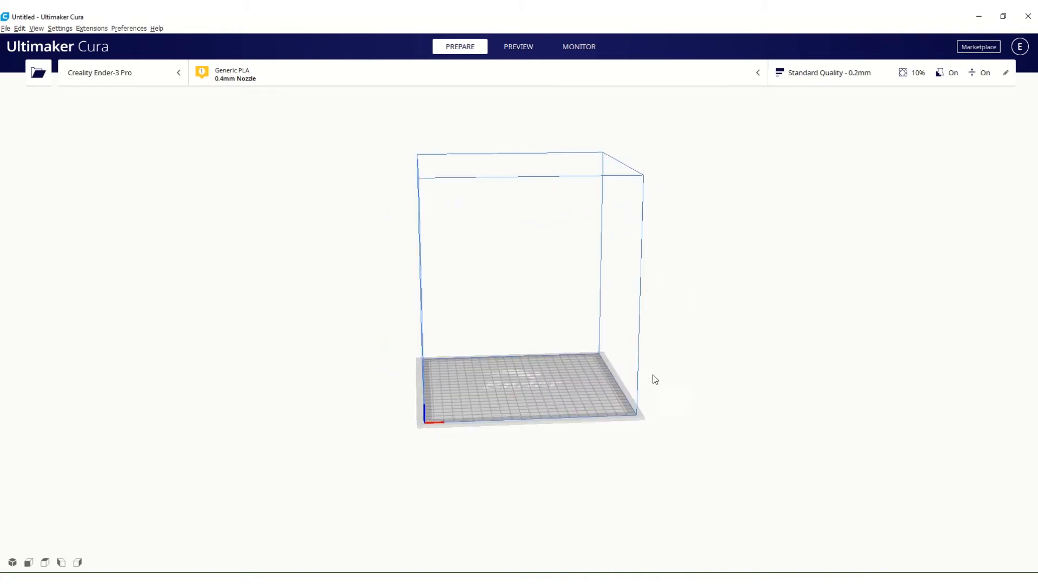
Switch the active printer back to the Prusa i3 Mk2 and inspect its build plate.
left_click(173, 71)
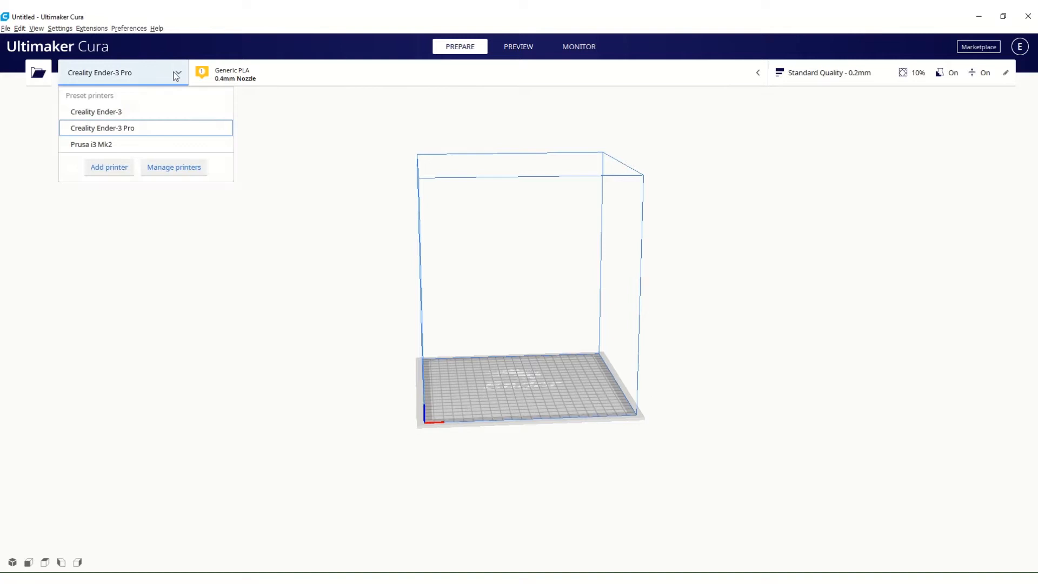
left_click(96, 144)
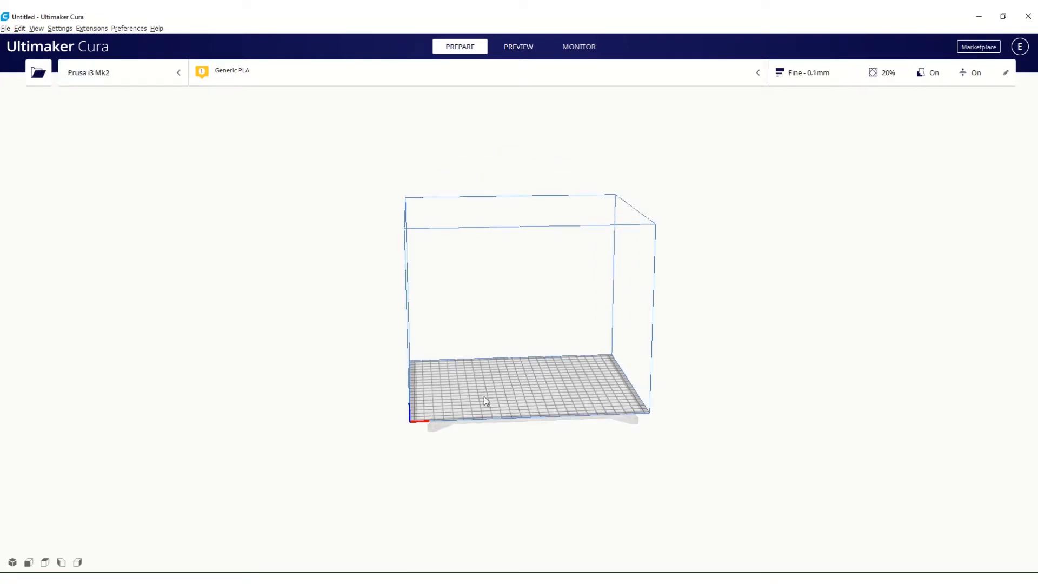
right_click_drag(484, 397, 475, 438)
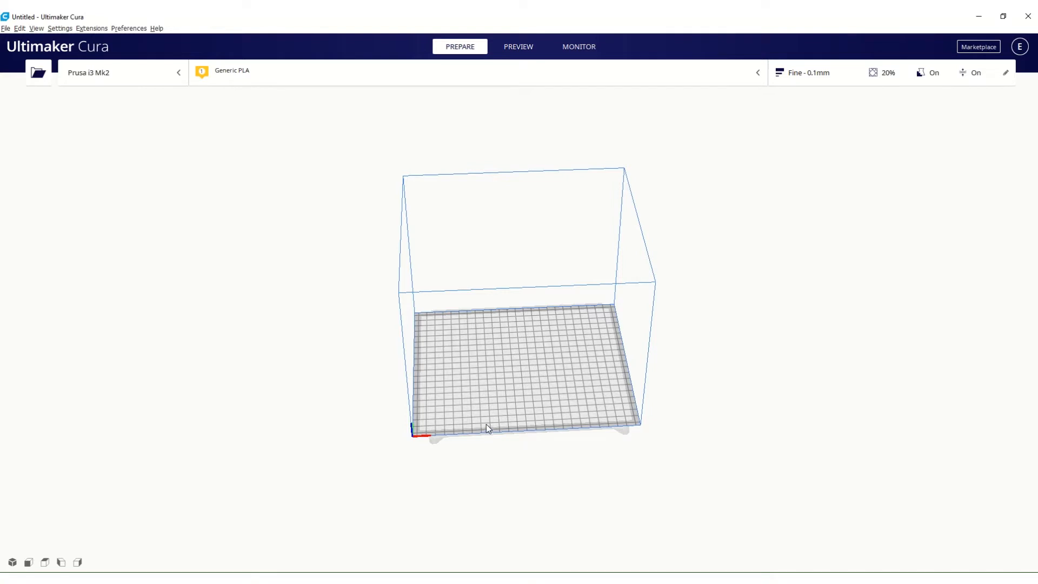
Save the project as a Cura 3MF file named tutorial on the Desktop, overwriting the existing file.
left_click(6, 28)
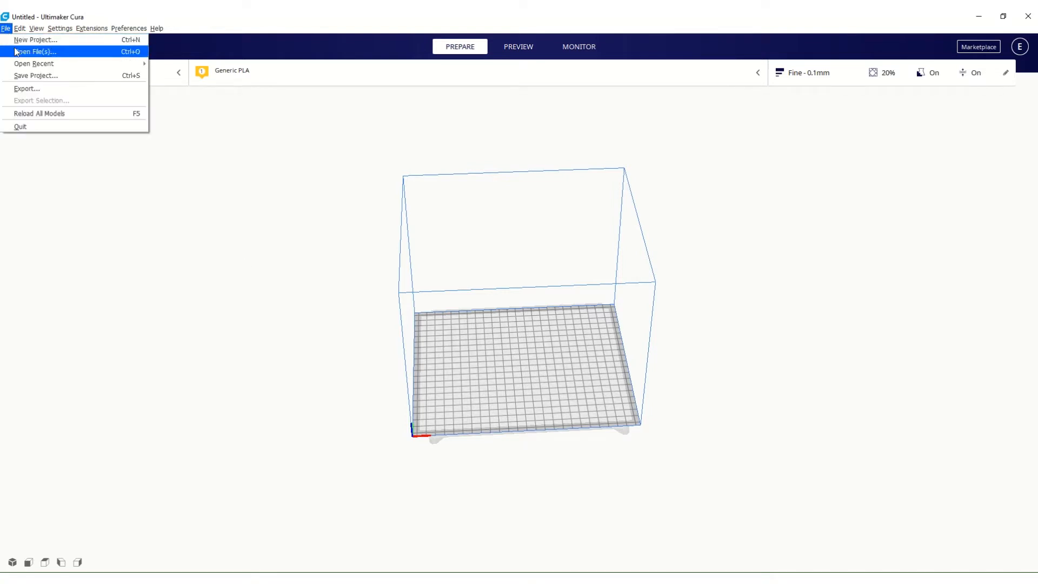
left_click(19, 76)
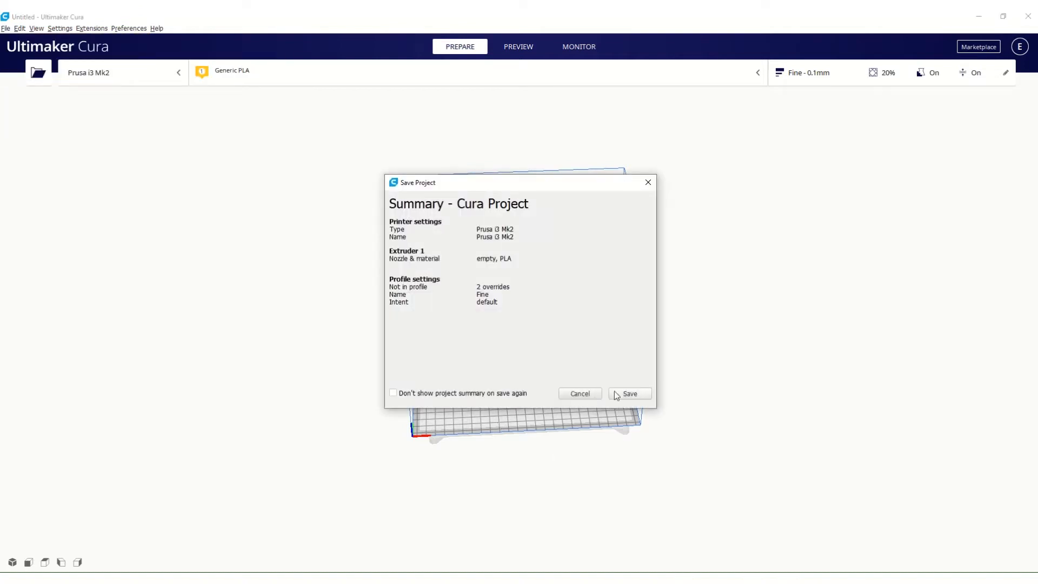
left_click(624, 392)
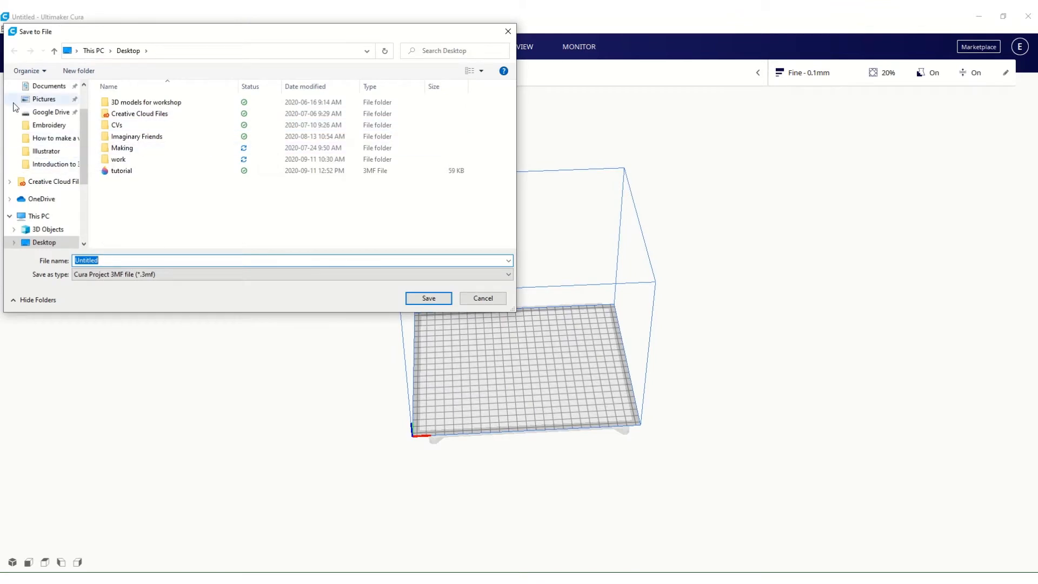
left_click(116, 172)
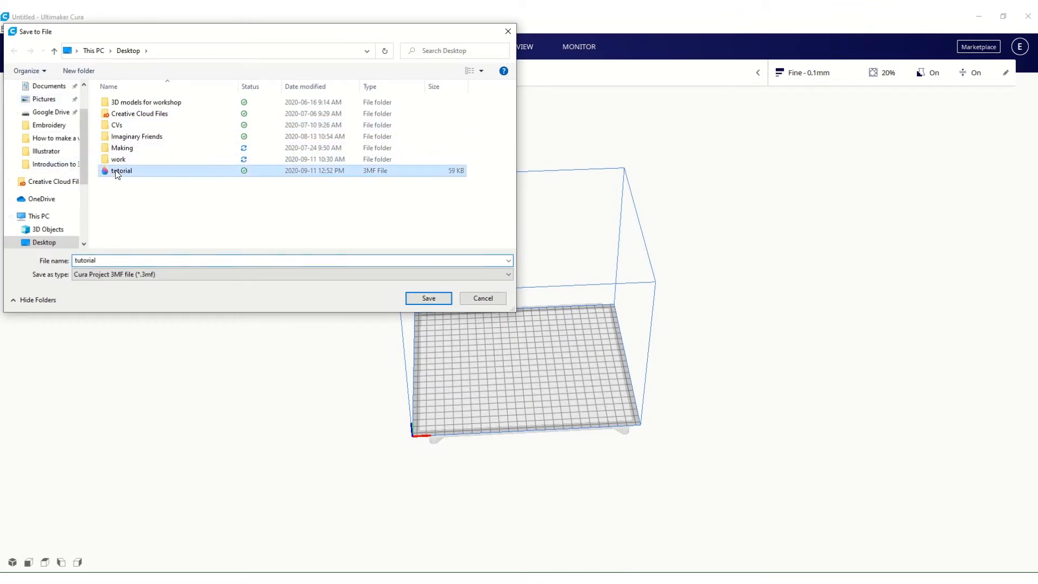
left_click(433, 299)
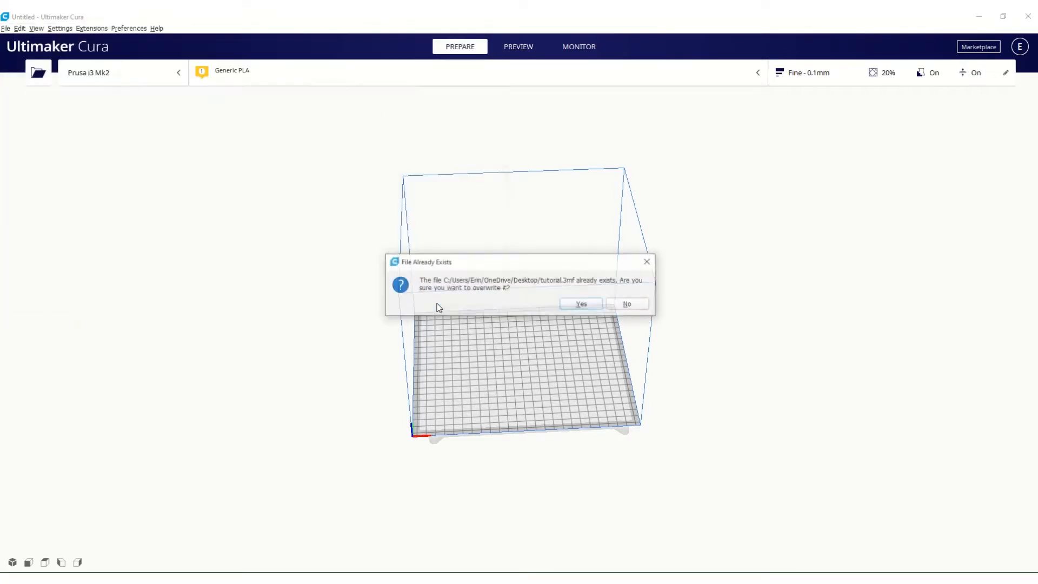
left_click(577, 304)
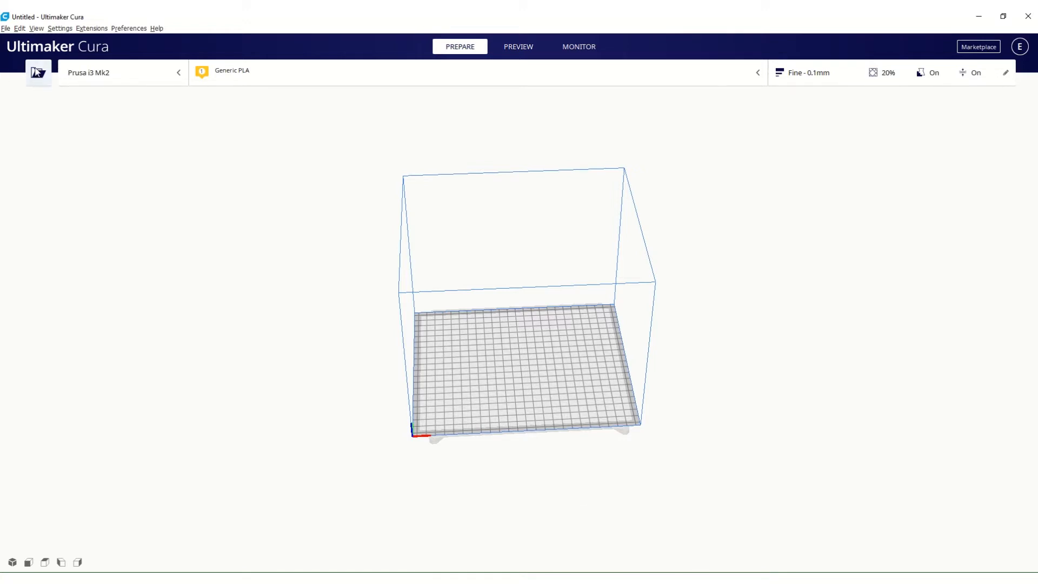
Open both Copy of Cat_Stand_v1.1 and Copy of Cat_t from the 3D models for workshop folder and view them on the build plate.
left_click(36, 72)
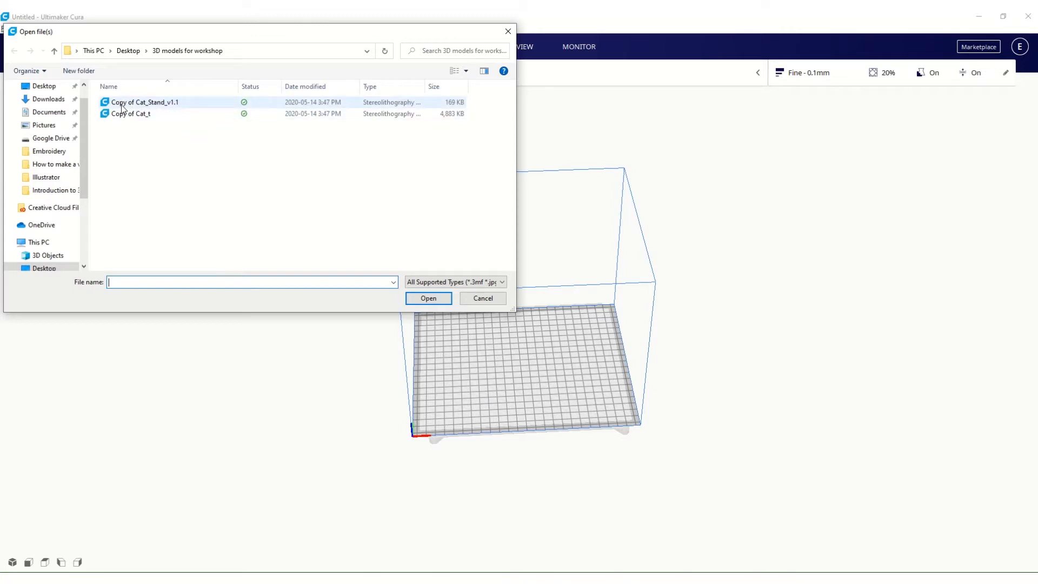
left_click(124, 107)
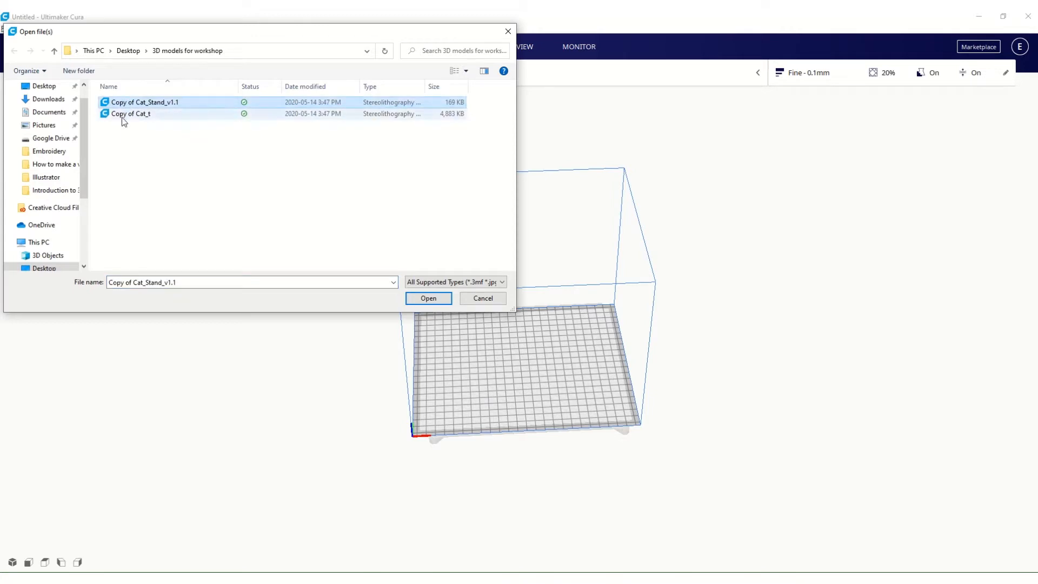
left_click(123, 117, "shift")
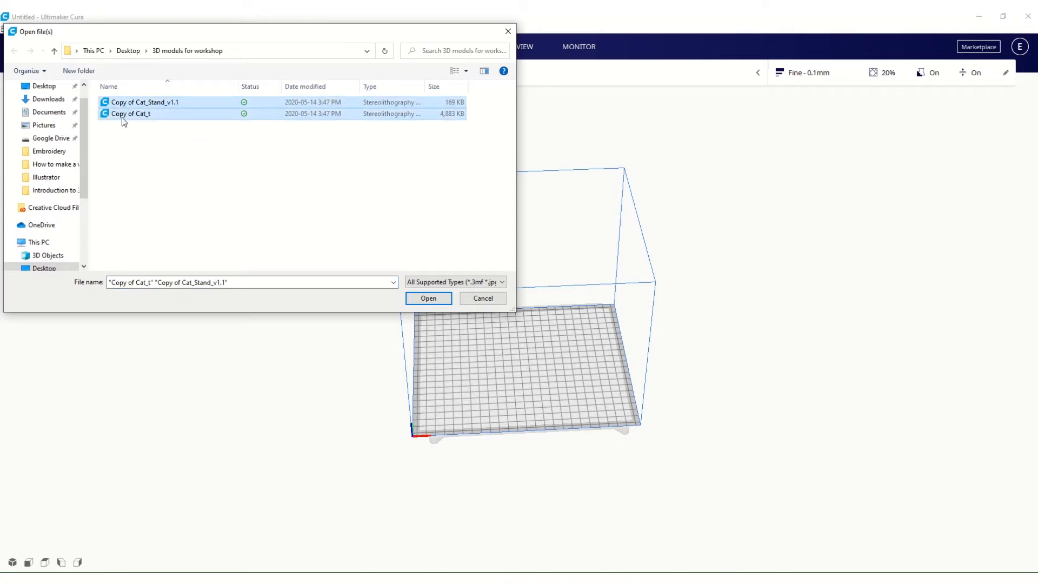
left_click(432, 301)
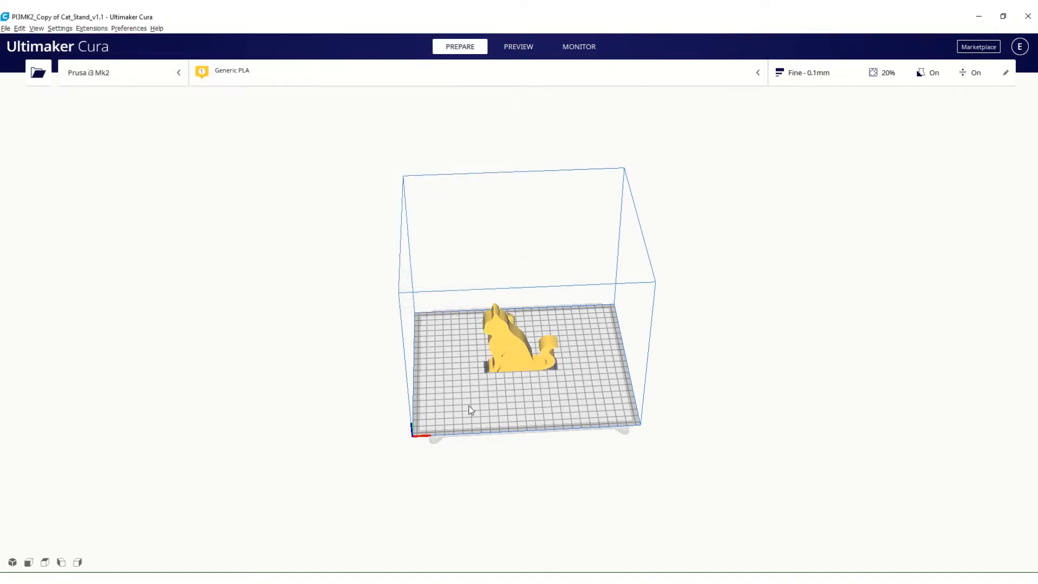
right_click_drag(469, 405, 703, 374)
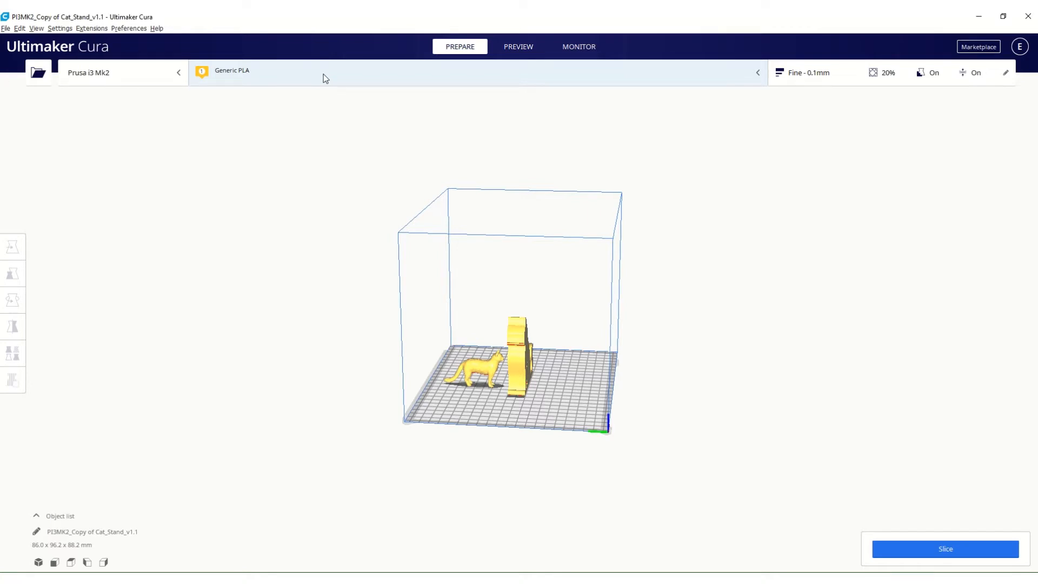
Examine the available print materials, including the generic options and eSUN's PLA+ colours, without changing the material.
left_click(743, 72)
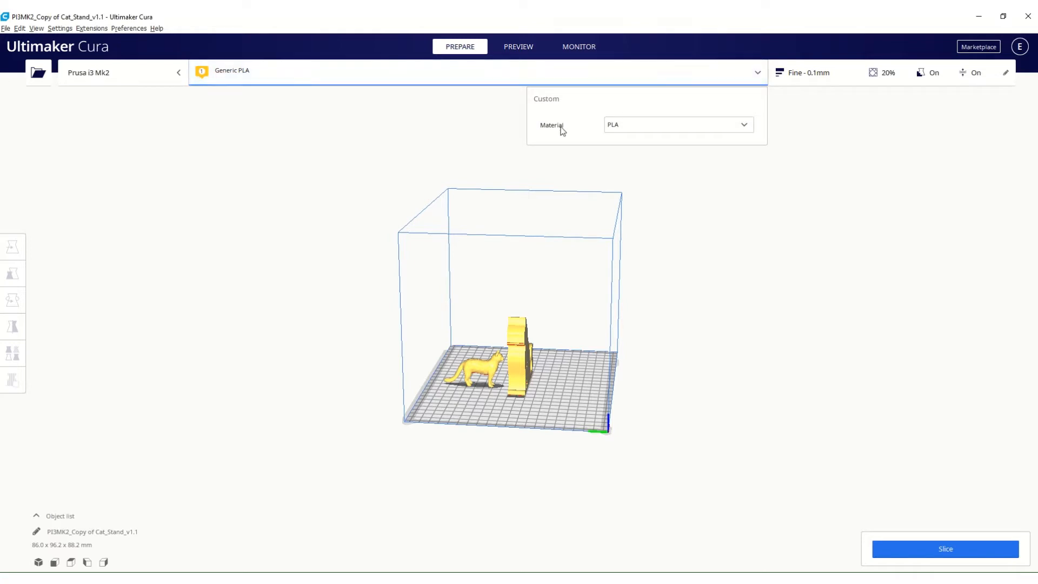
left_click(660, 127)
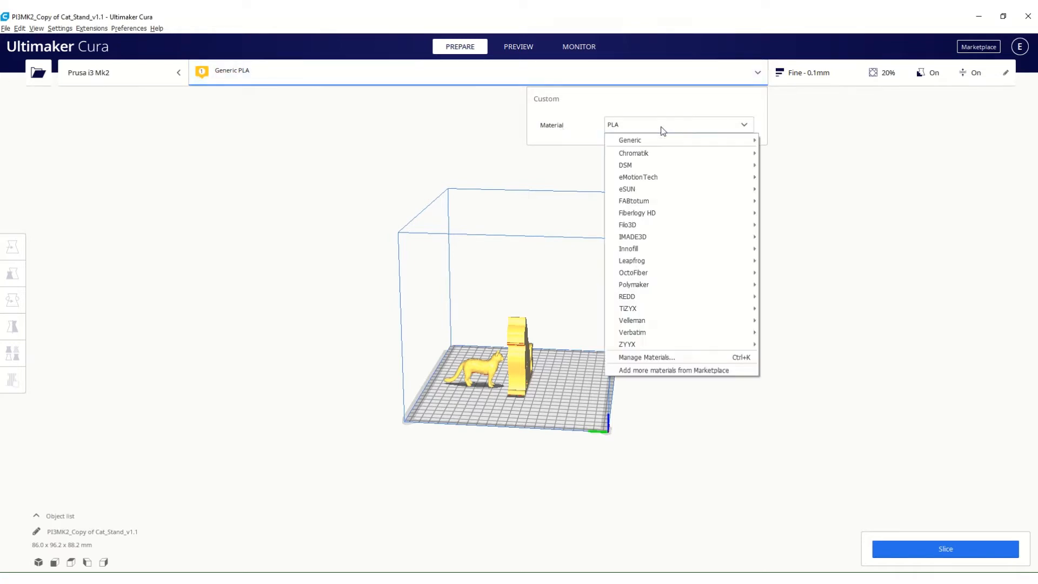
mouse_move(634, 142)
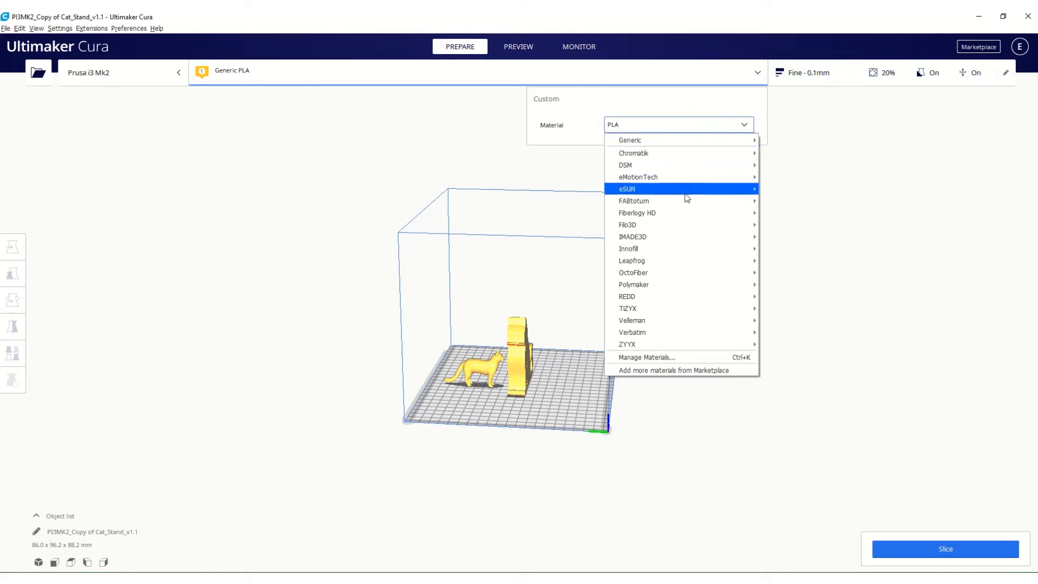
mouse_move(676, 193)
mouse_move(779, 200)
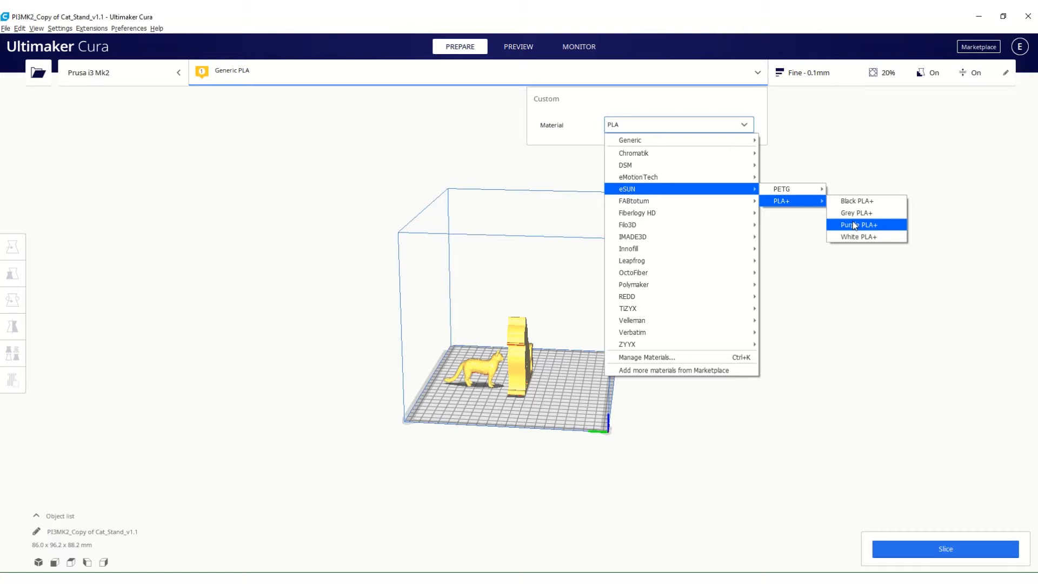
left_click(642, 133)
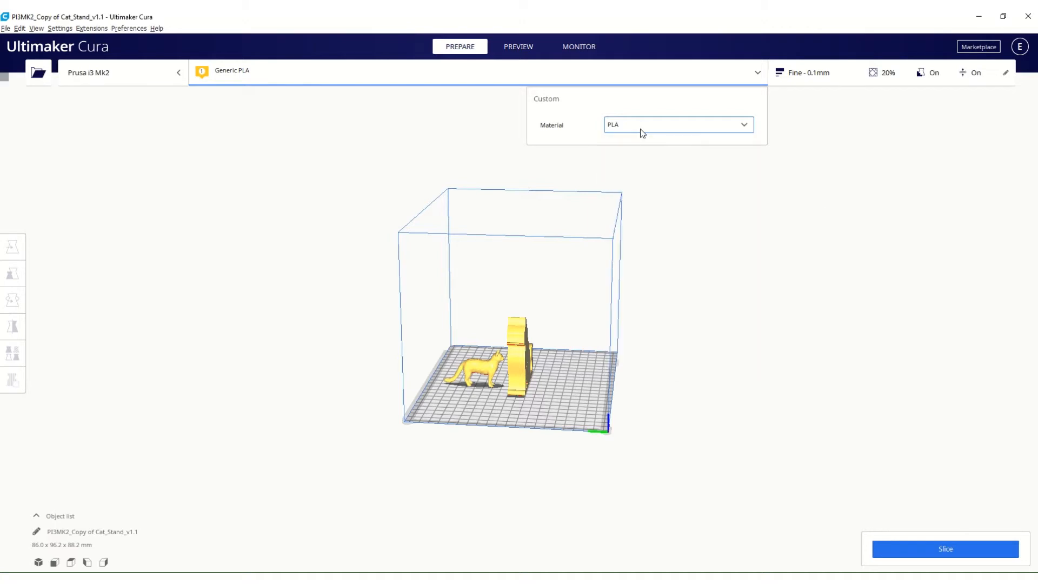
left_click(677, 187)
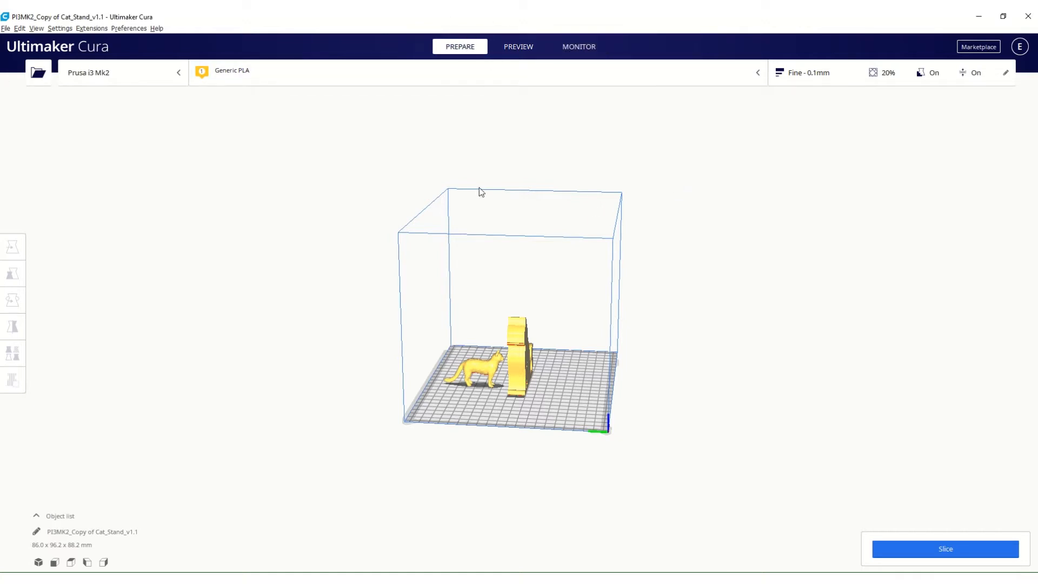
Slice the cat stand and cat models in the layer preview and inspect the sliced result from several sides.
right_click_drag(532, 383, 588, 373)
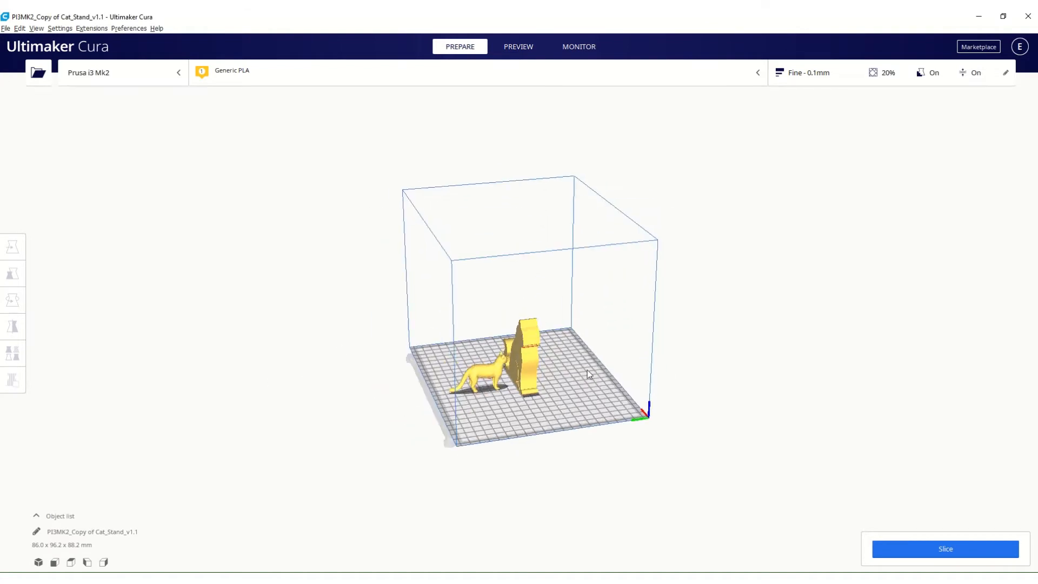
left_click(522, 48)
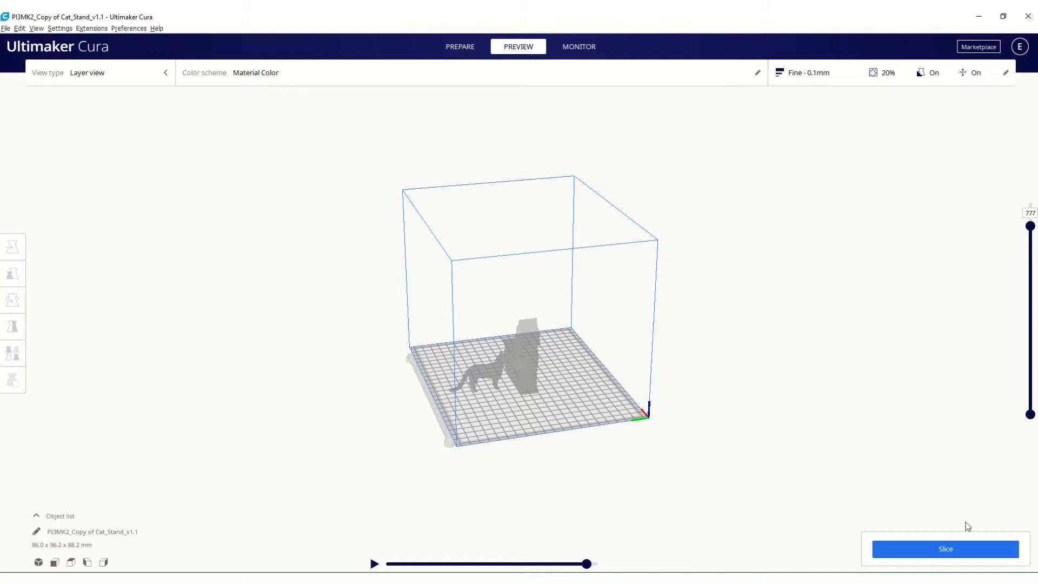
left_click(955, 550)
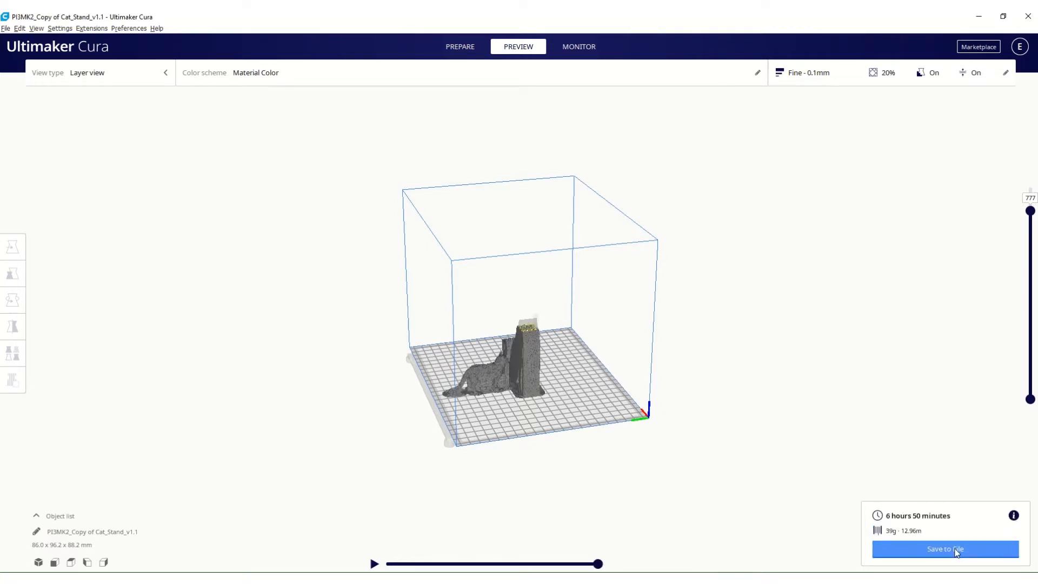
scroll(489, 396, "up", 10)
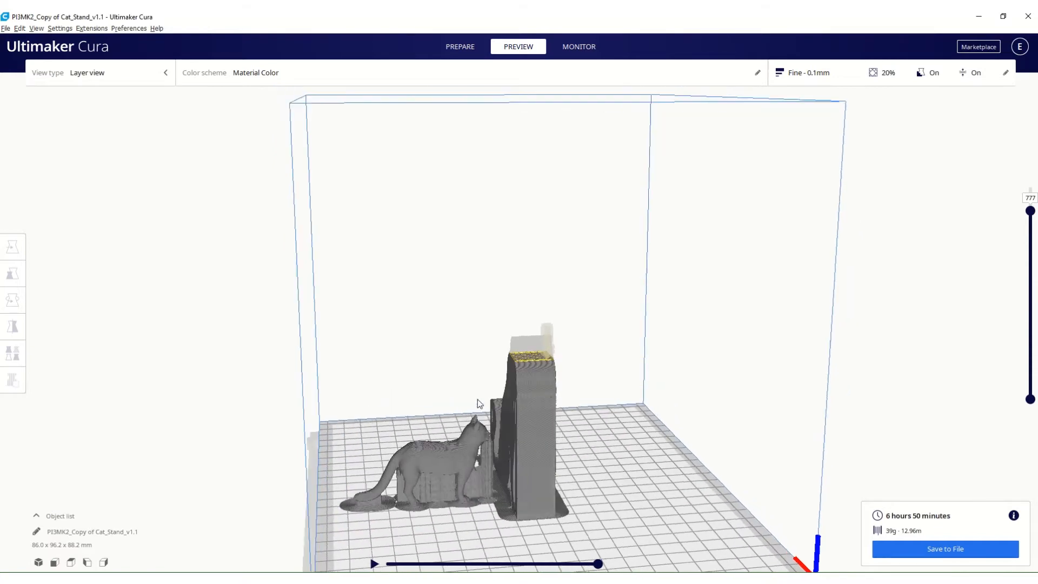
right_click_drag(477, 403, 413, 386)
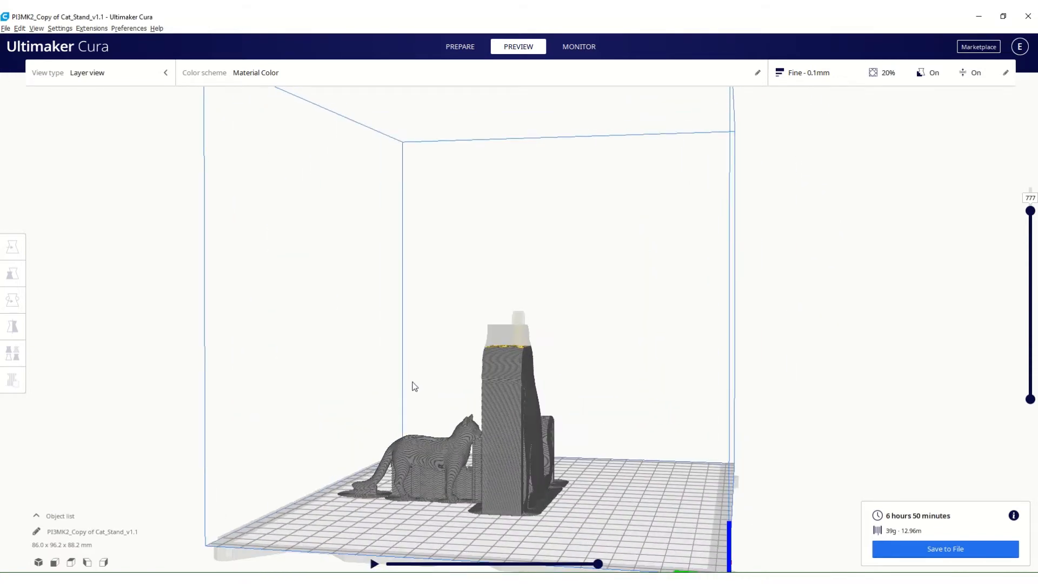
right_click_drag(415, 387, 362, 381)
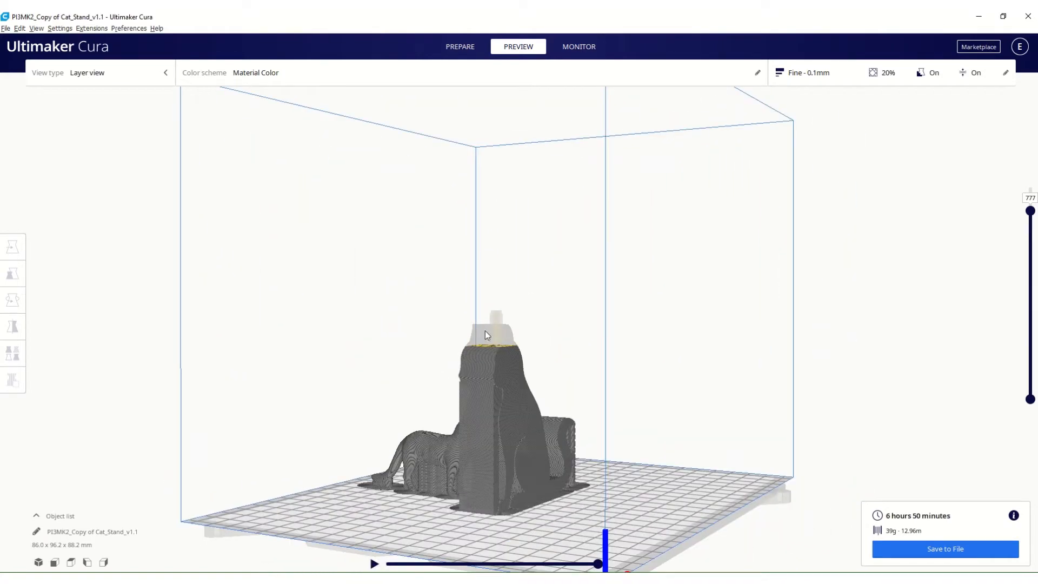
right_click_drag(511, 444, 746, 428)
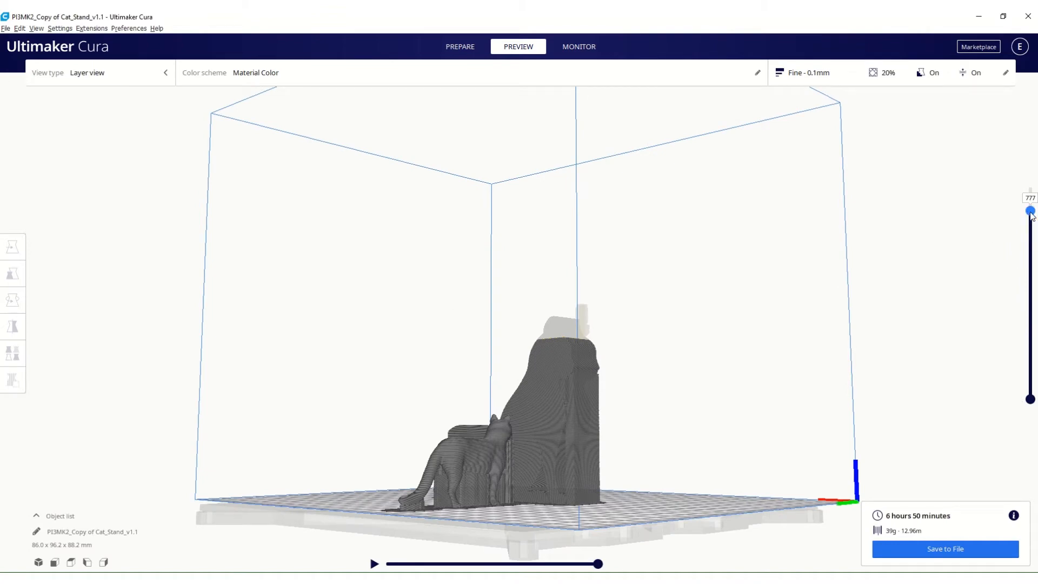
Scrub the layer preview up to layer 881 and back down to layer 738, and inspect the stand's infill.
left_click_drag(1030, 212, 1031, 172)
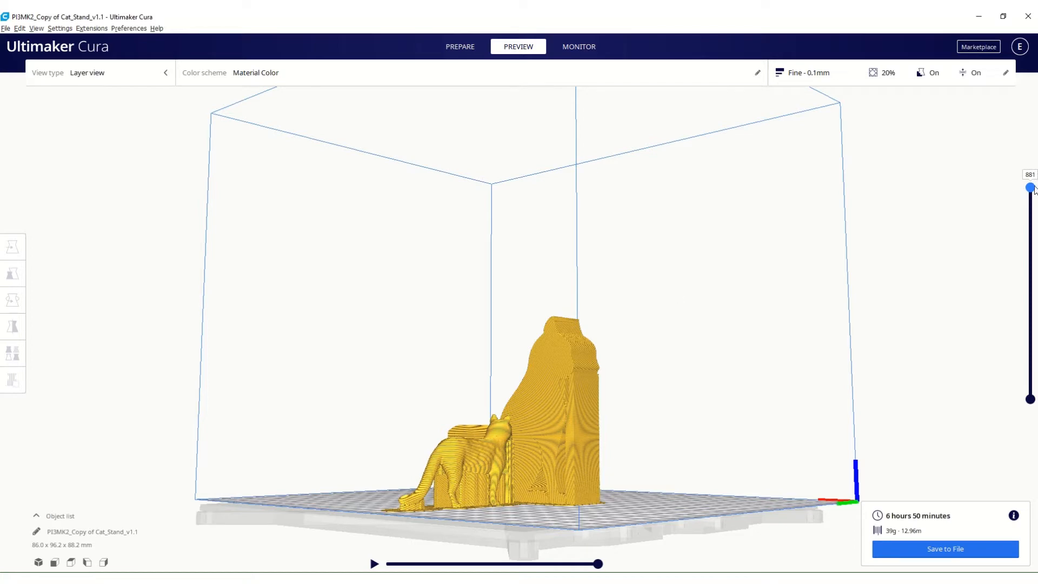
left_click_drag(1031, 190, 1031, 219)
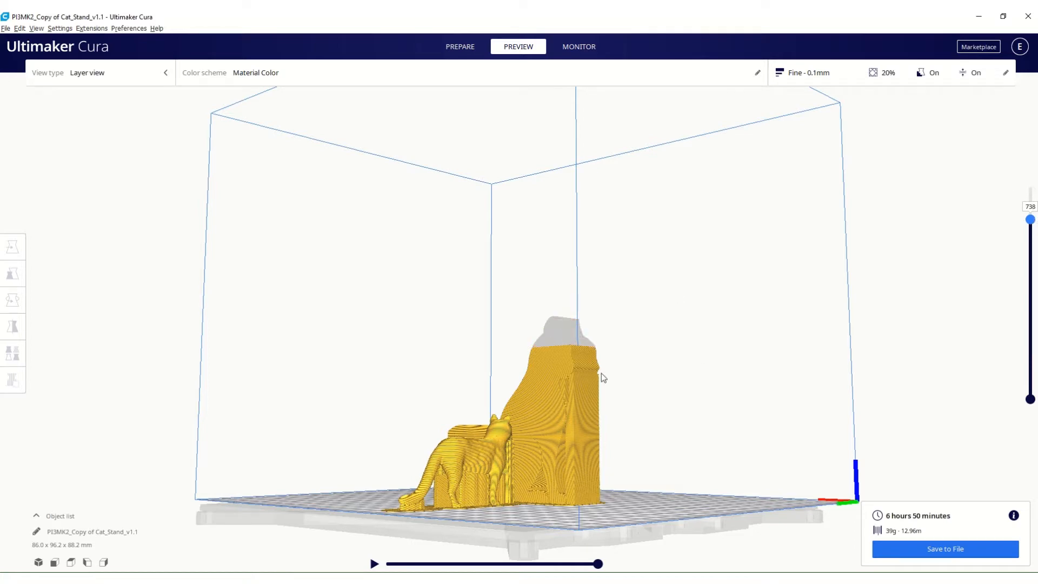
right_click_drag(601, 373, 541, 420)
scroll(535, 383, "up", 6)
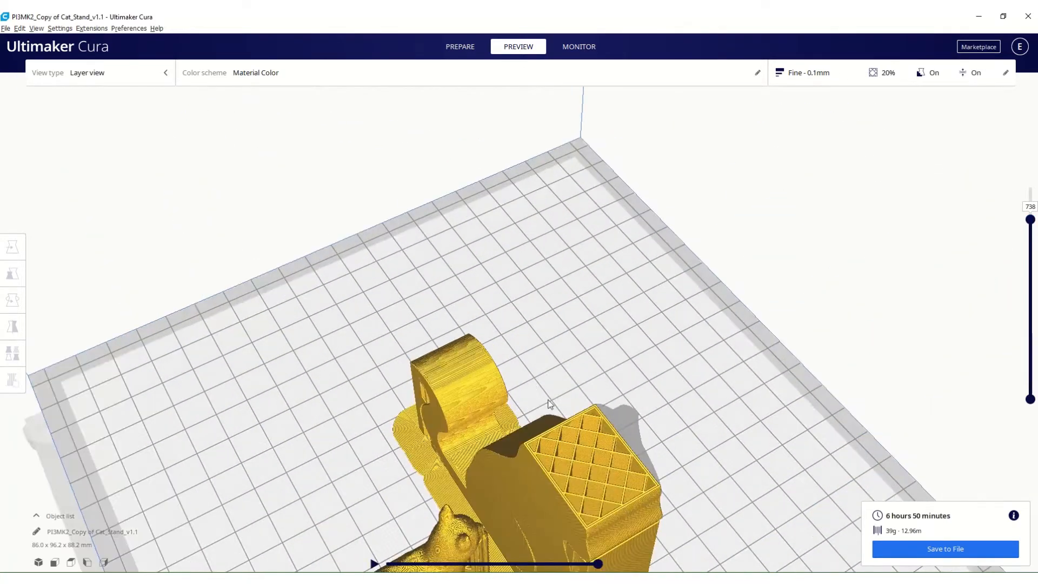
right_click_drag(529, 351, 758, 312)
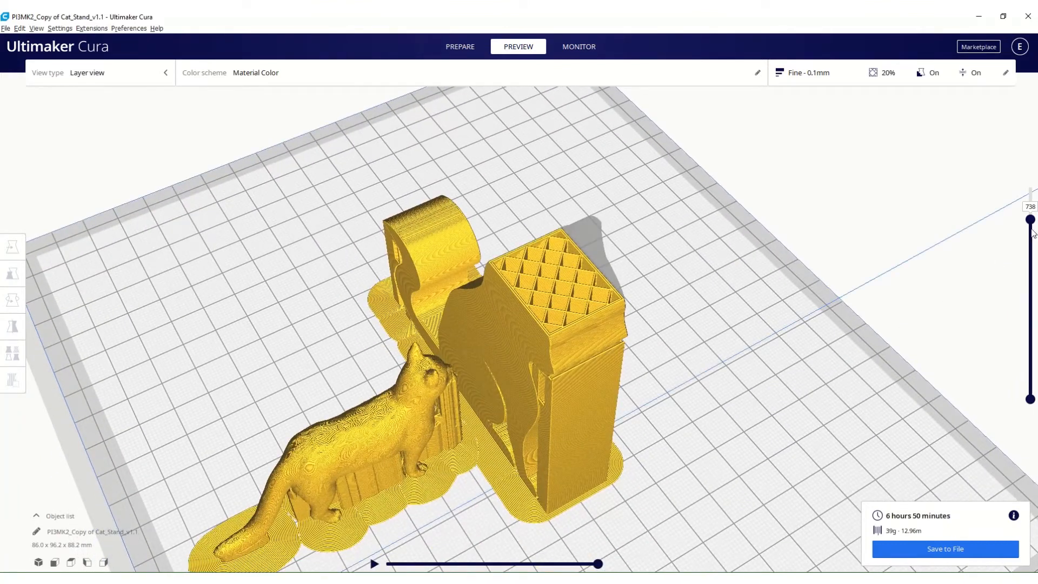
Lower the layer preview to layer 306, and play and pause its toolpath simulation.
left_click_drag(1032, 223, 1022, 327)
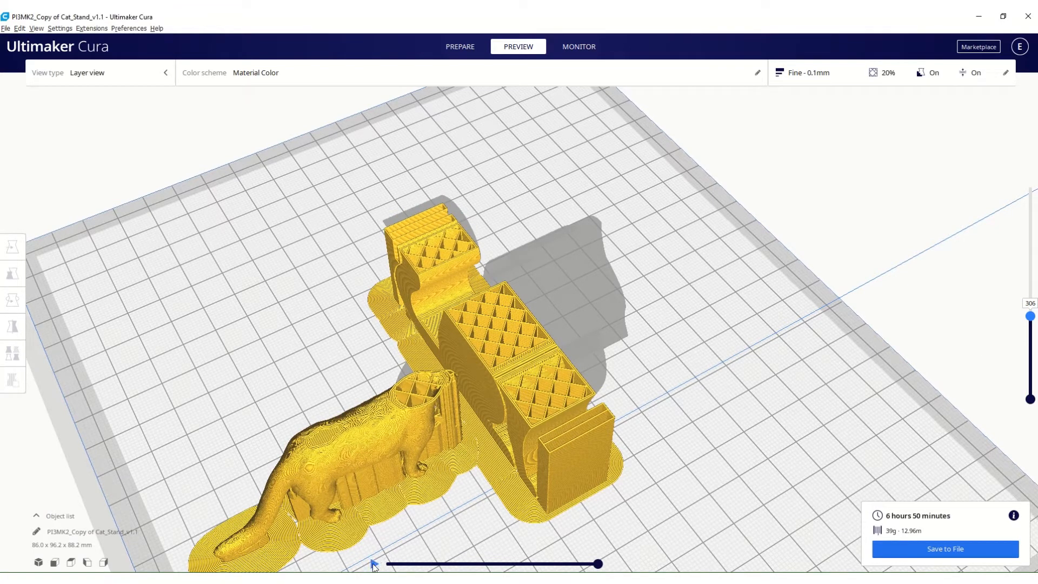
left_click(374, 563)
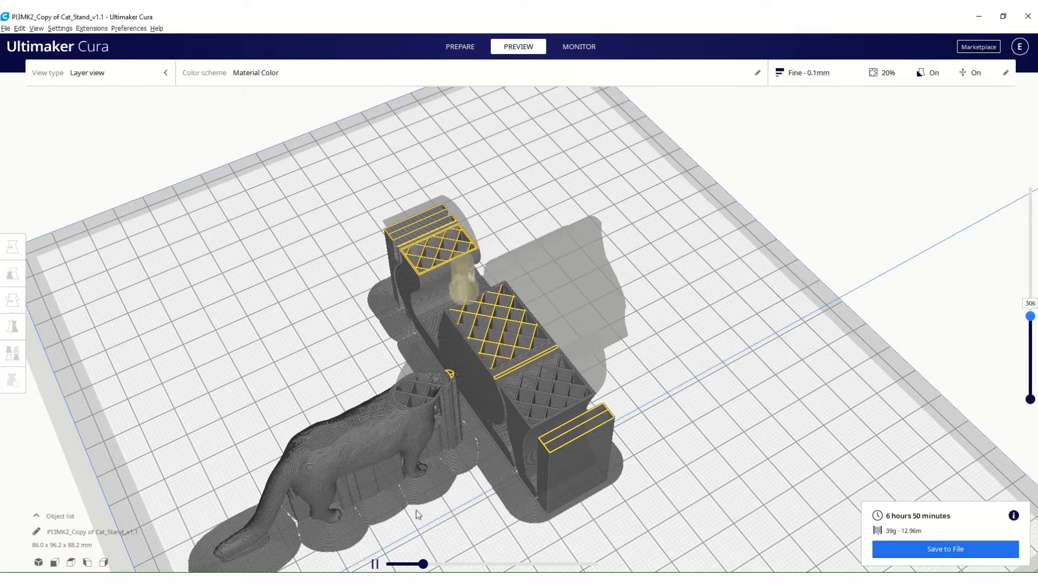
left_click(376, 564)
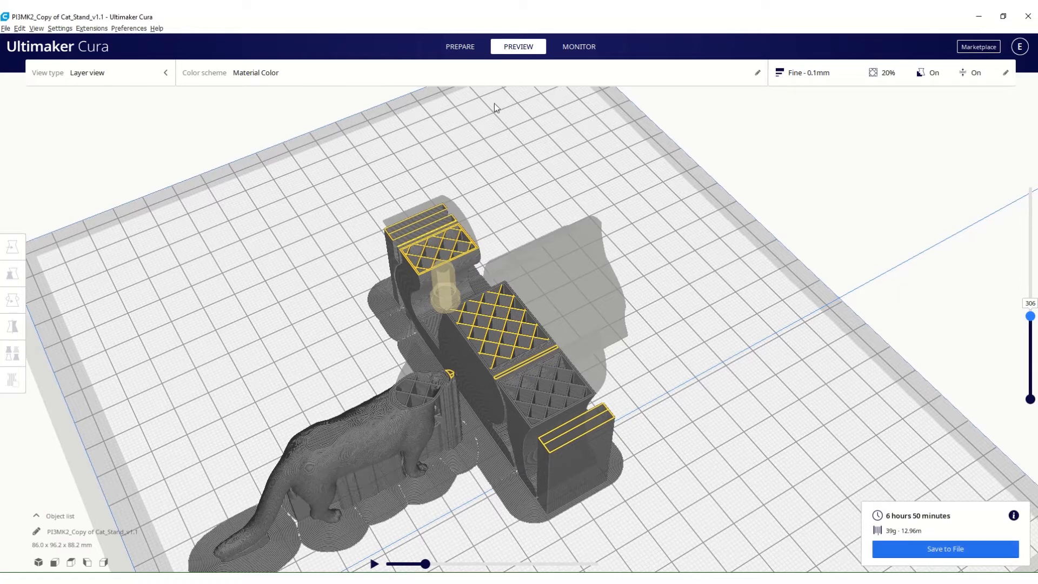
Return to the Prepare stage and view the models through the 3D, front, top, left and right preset views.
left_click(460, 47)
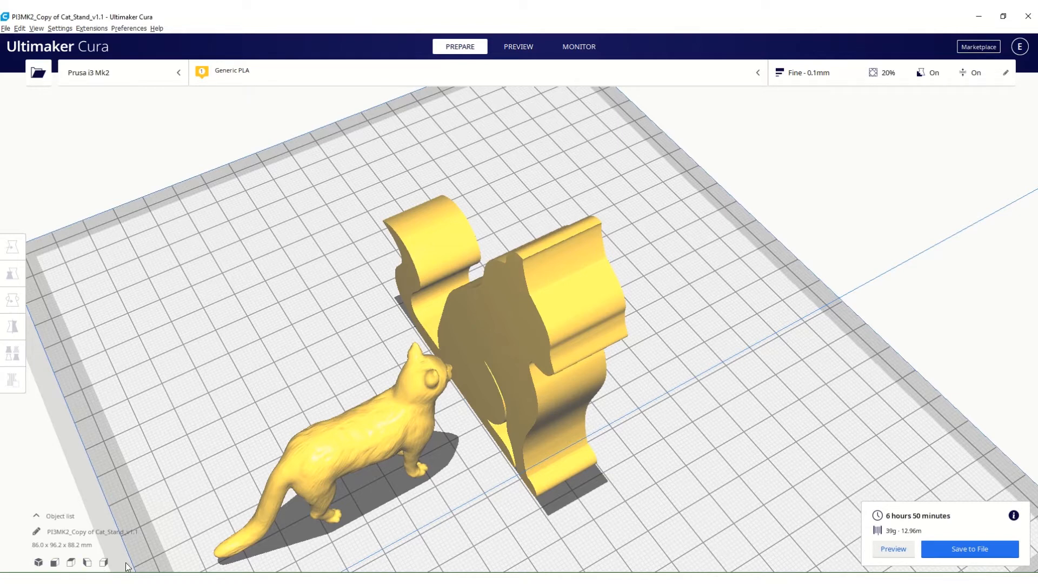
left_click(39, 563)
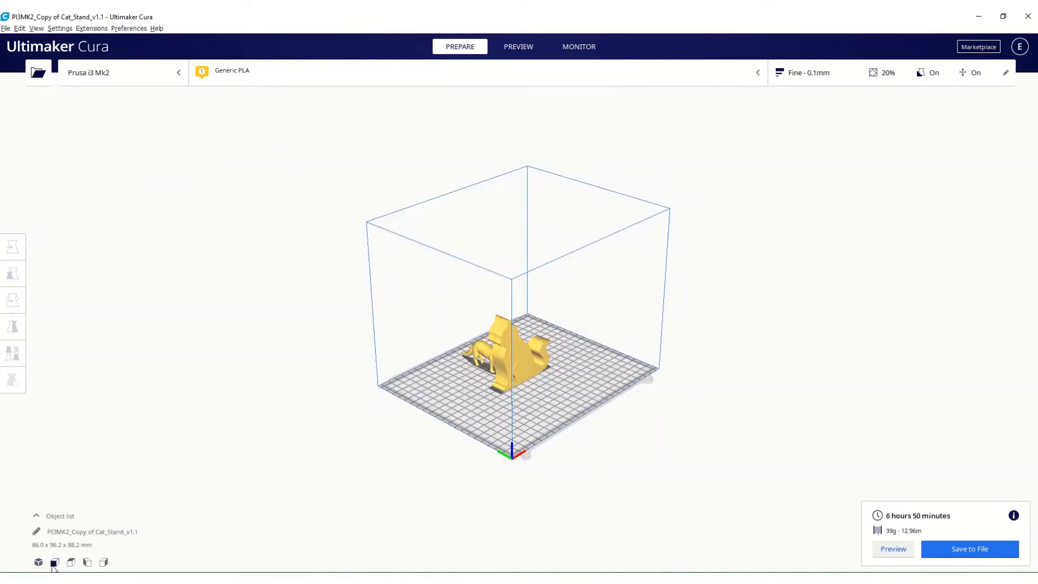
left_click(55, 563)
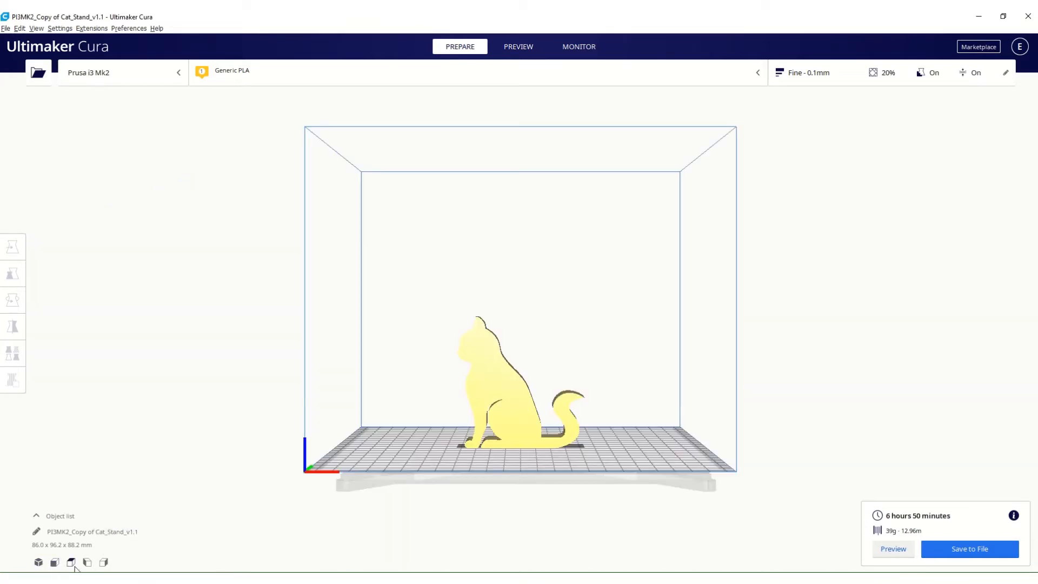
left_click(70, 562)
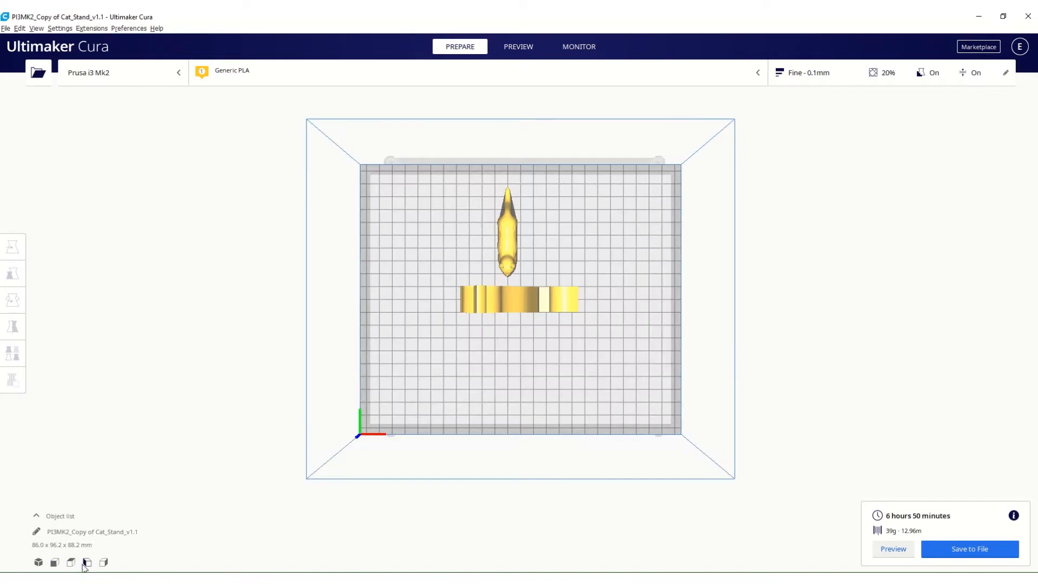
left_click(87, 562)
left_click(104, 563)
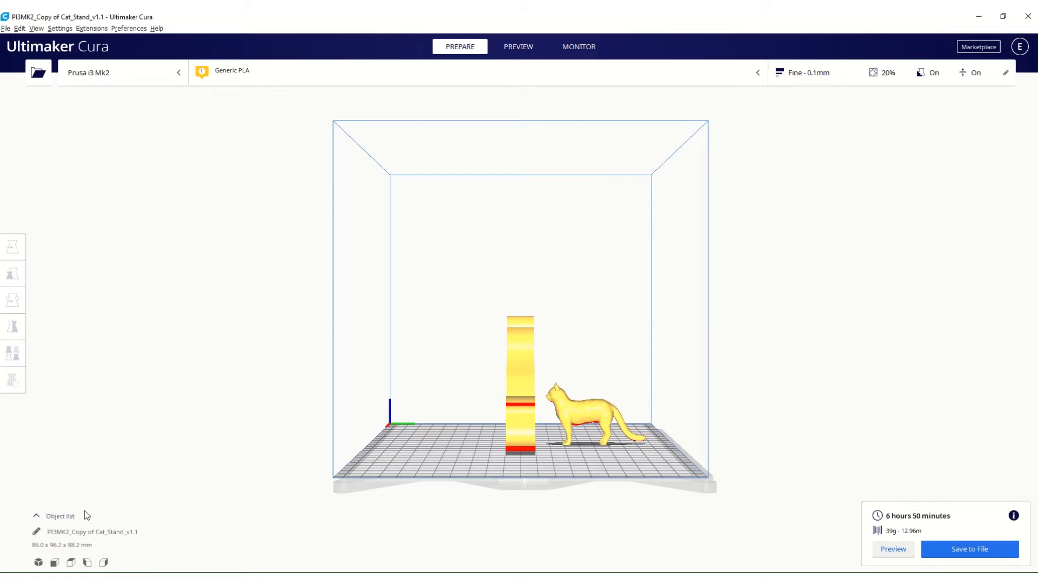
Expand the object list and examine the selected Copy of Cat_t.stl on the build plate from different angles and distances.
left_click(37, 516)
left_click(37, 517)
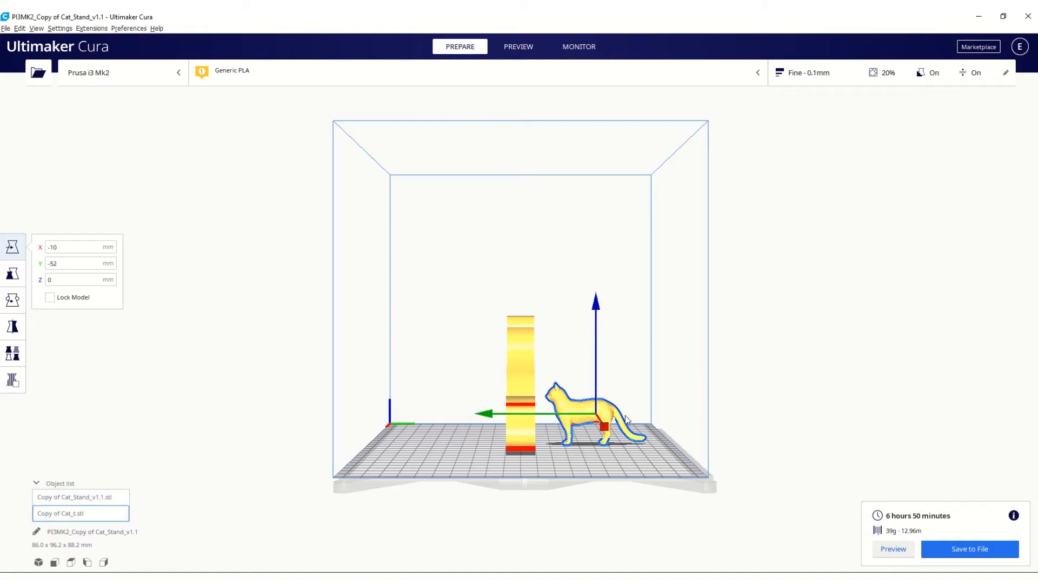
right_click_drag(626, 418, 480, 460)
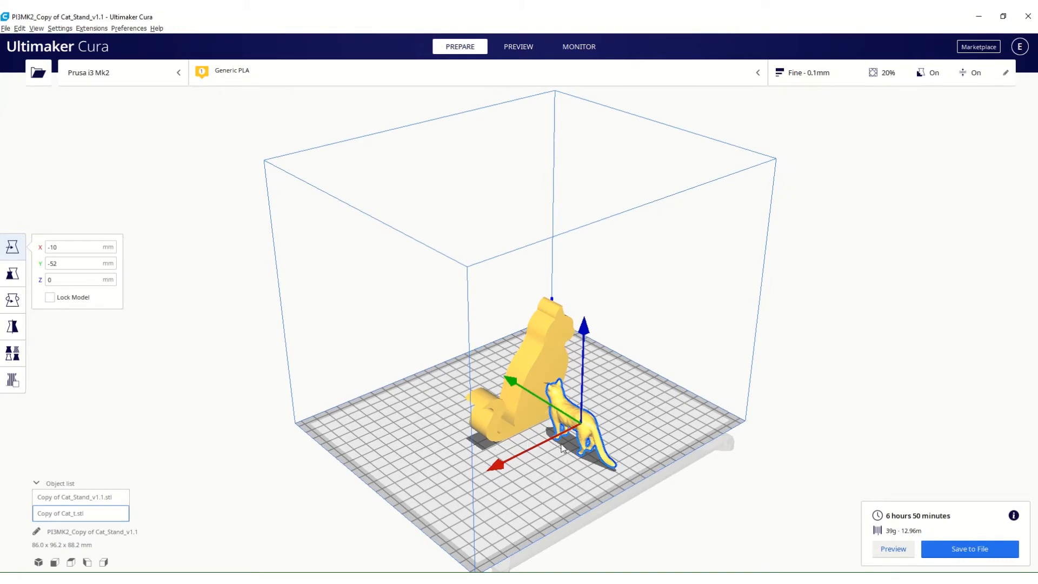
scroll(562, 447, "up", 2)
middle_click_drag(534, 468, 579, 339)
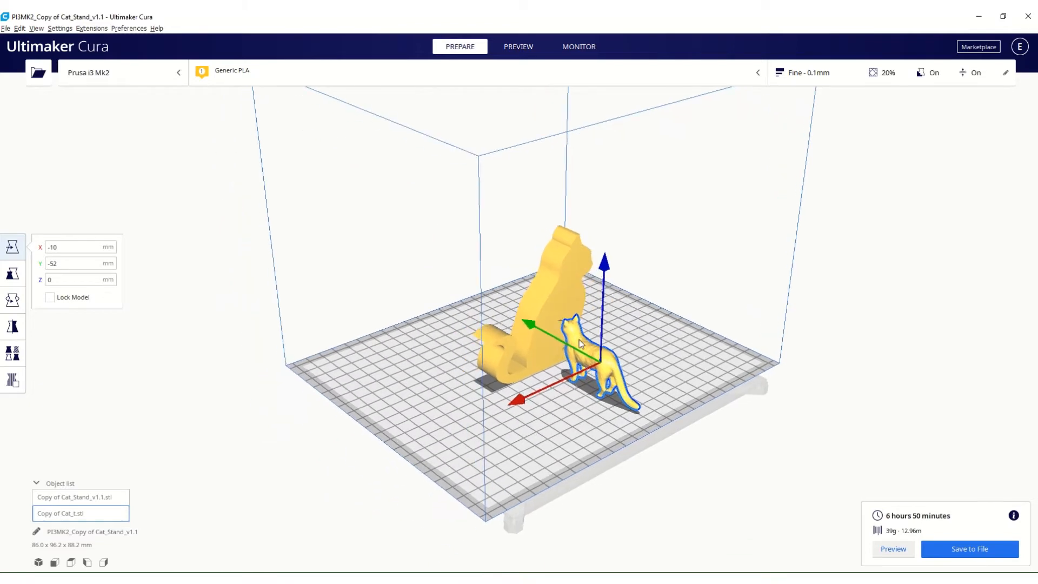
scroll(561, 371, "down", 5)
scroll(556, 373, "up", 7)
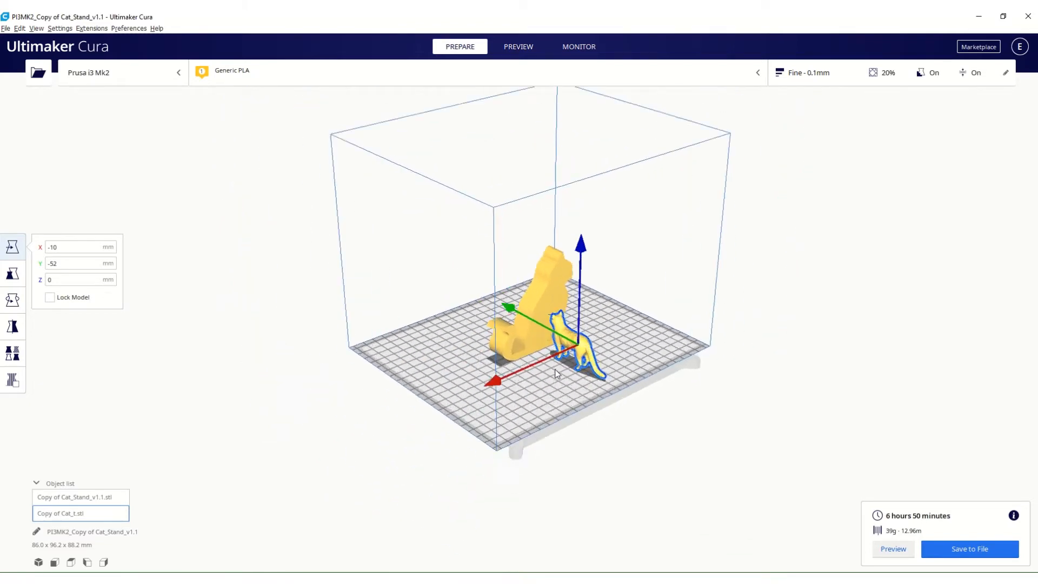
scroll(556, 374, "down", 3)
scroll(555, 373, "down", 4)
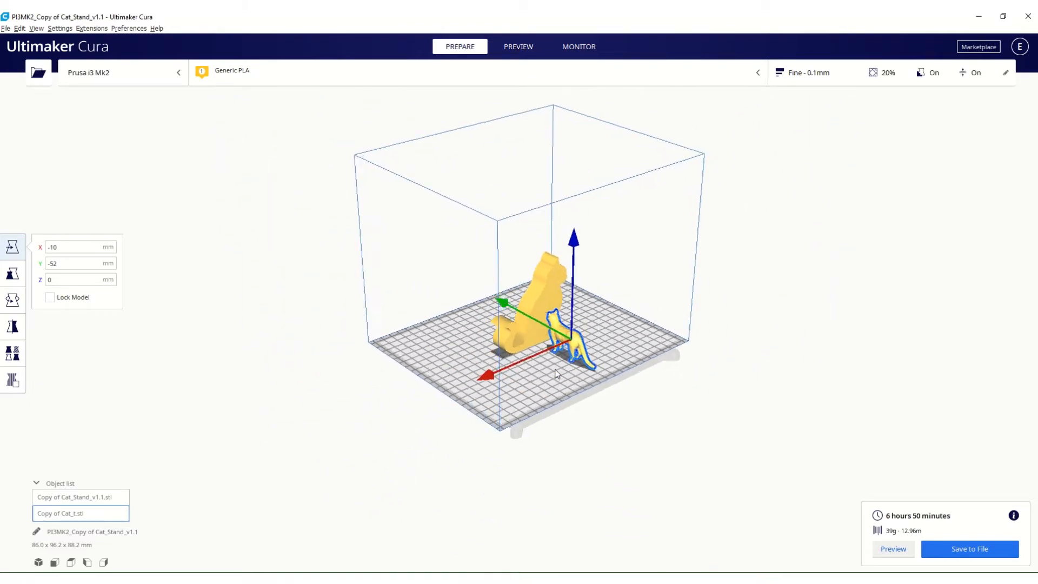
scroll(556, 373, "up", 6)
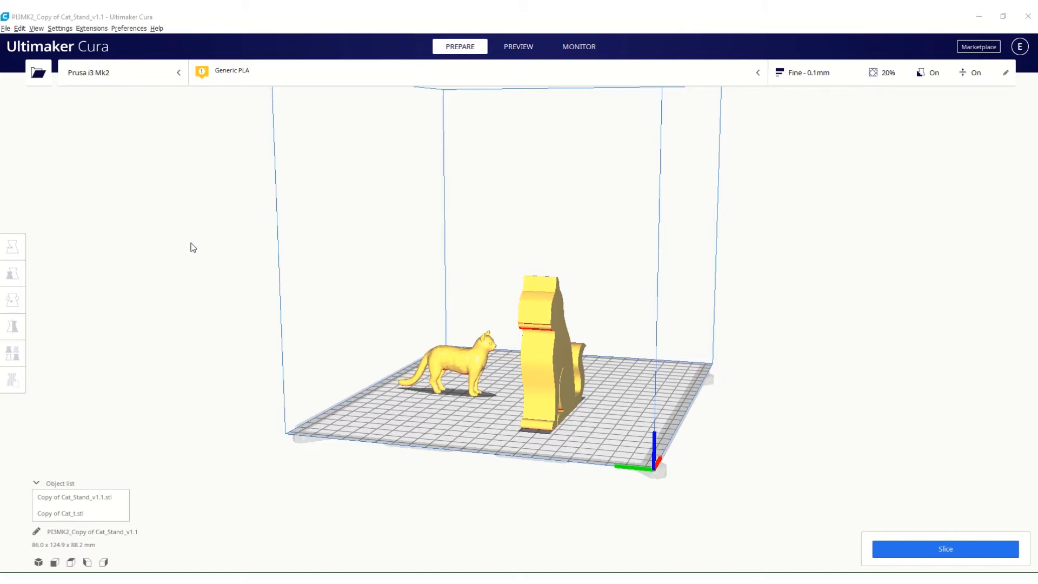
Select the cat stand and the small cat together, and clear the selection.
left_click(547, 334)
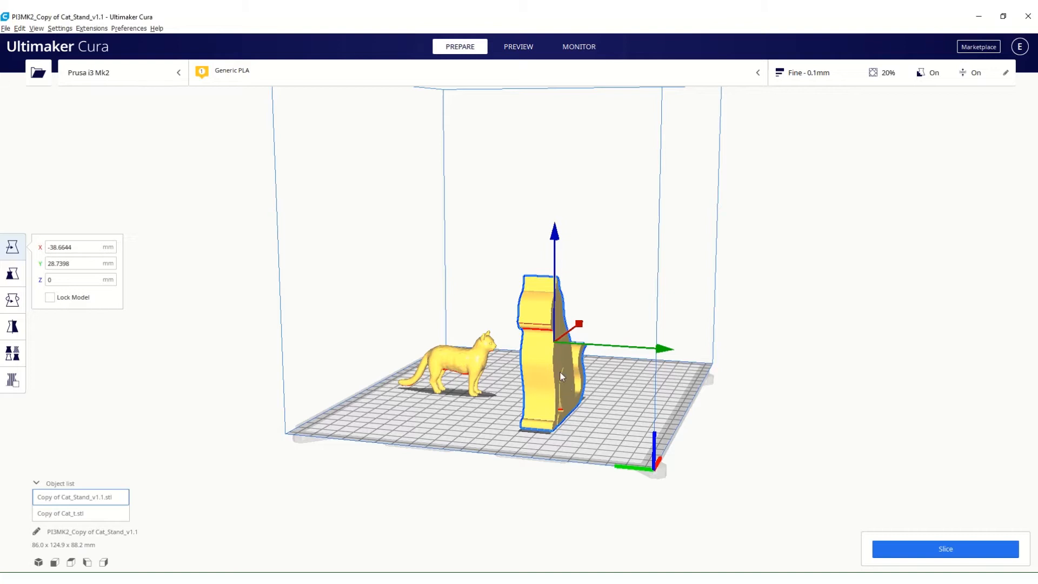
left_click(463, 368, "ctrl")
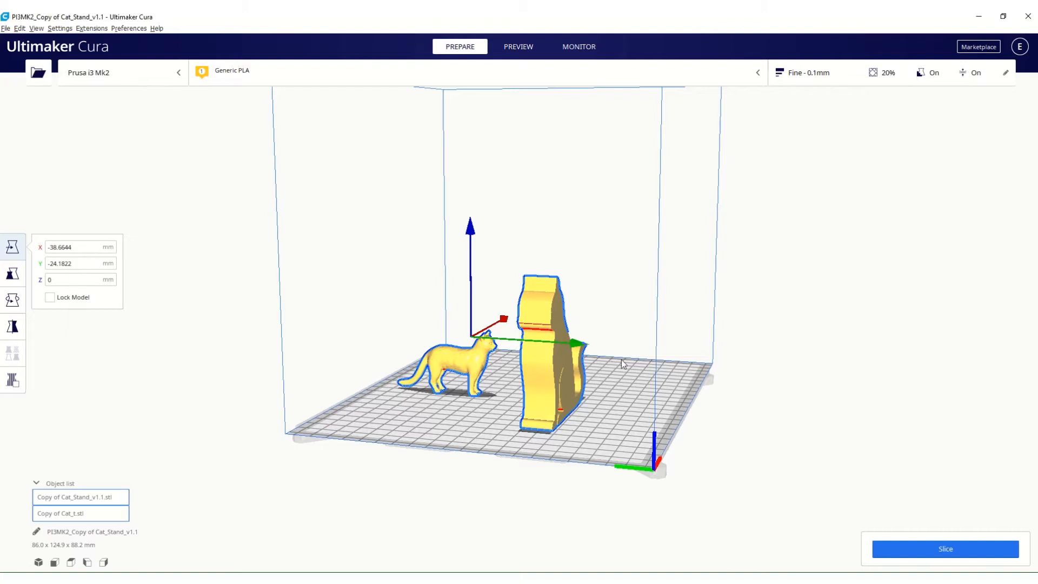
left_click(671, 400)
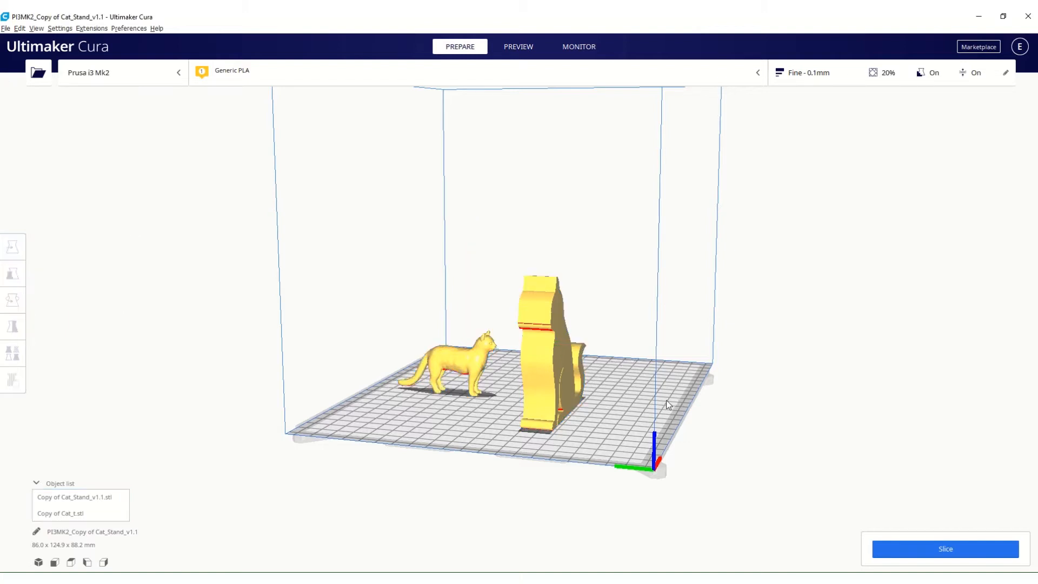
Select the cat stand model and set its Y position to 10 mm.
left_click(555, 350)
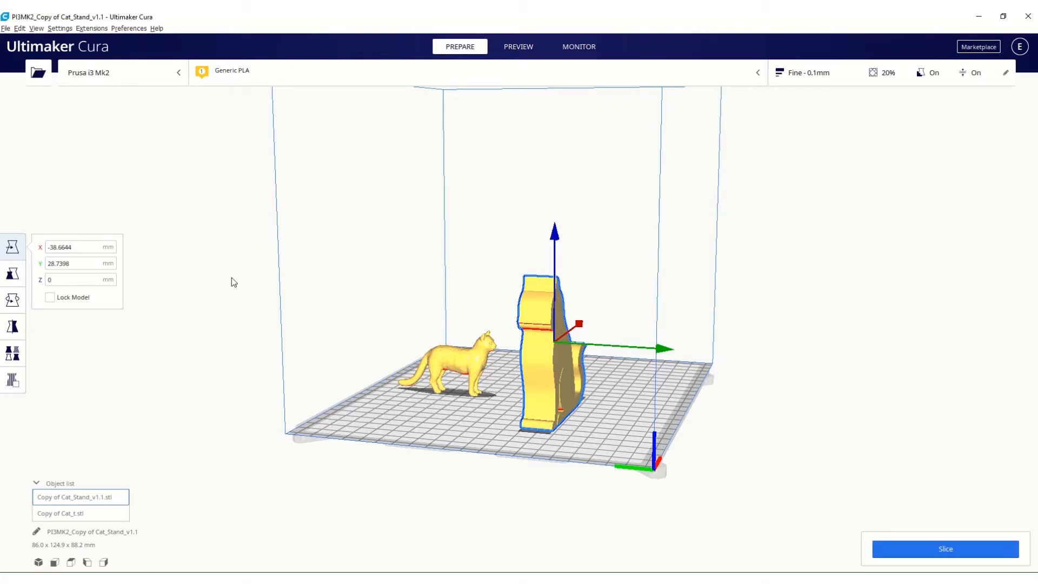
left_click(76, 263)
left_click_drag(74, 263, 38, 267)
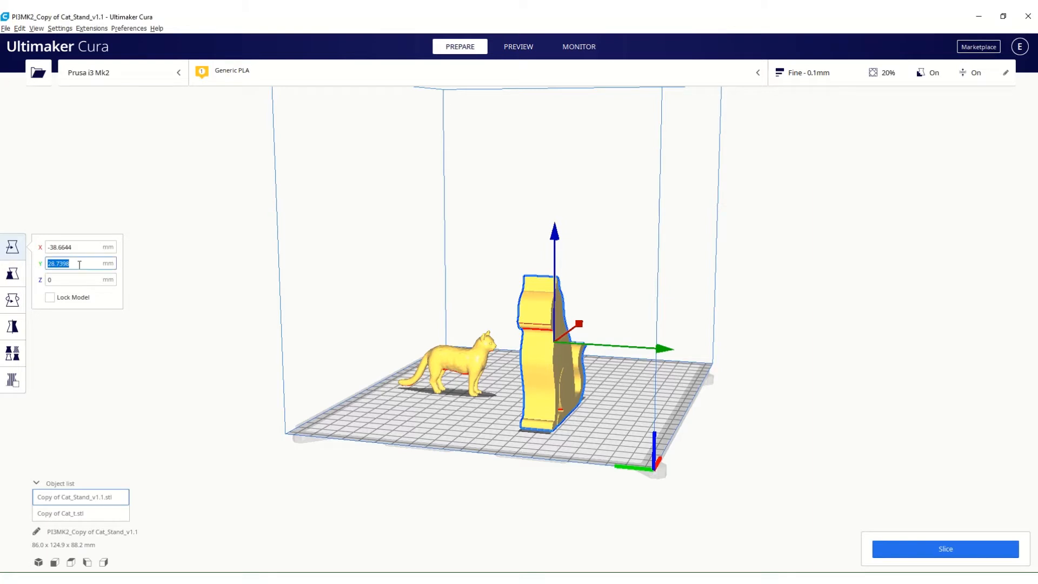
type("10")
key("Return")
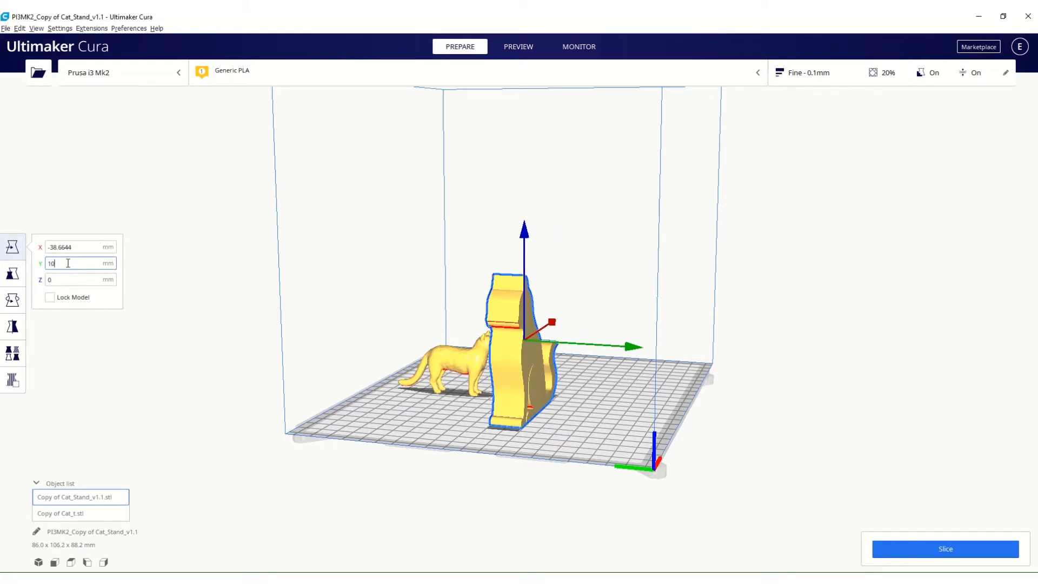
Set the cat stand's Y position to -10 mm.
left_click_drag(68, 263, 29, 262)
type("-10")
key("Return")
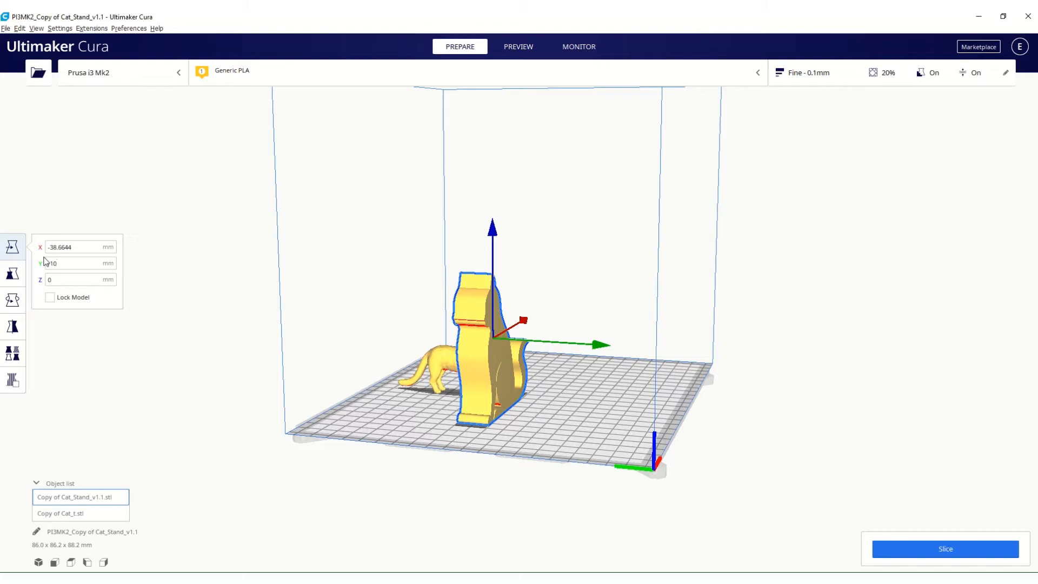
Lock and unlock the cat stand model, and move it freehand to about X 1.5 mm, Y 14 mm on the build plate.
left_click(50, 298)
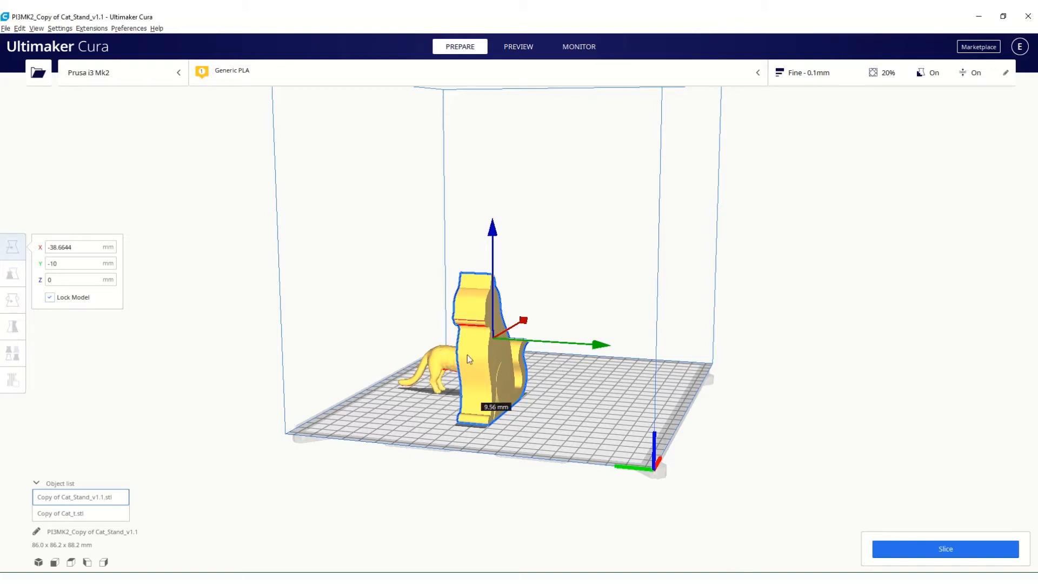
left_click(50, 297)
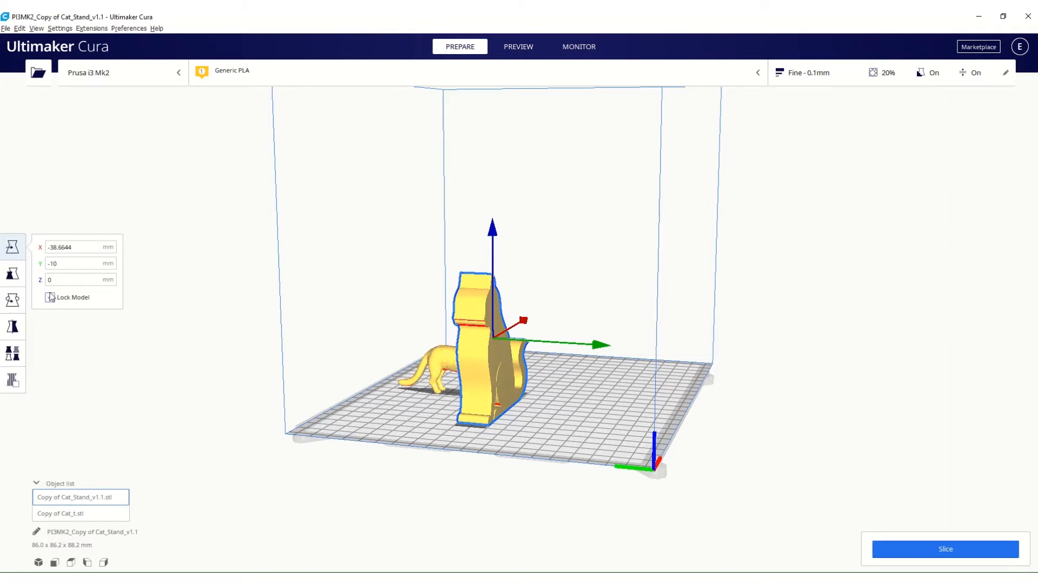
left_click(51, 297)
left_click(56, 248)
left_click_drag(483, 375, 524, 362)
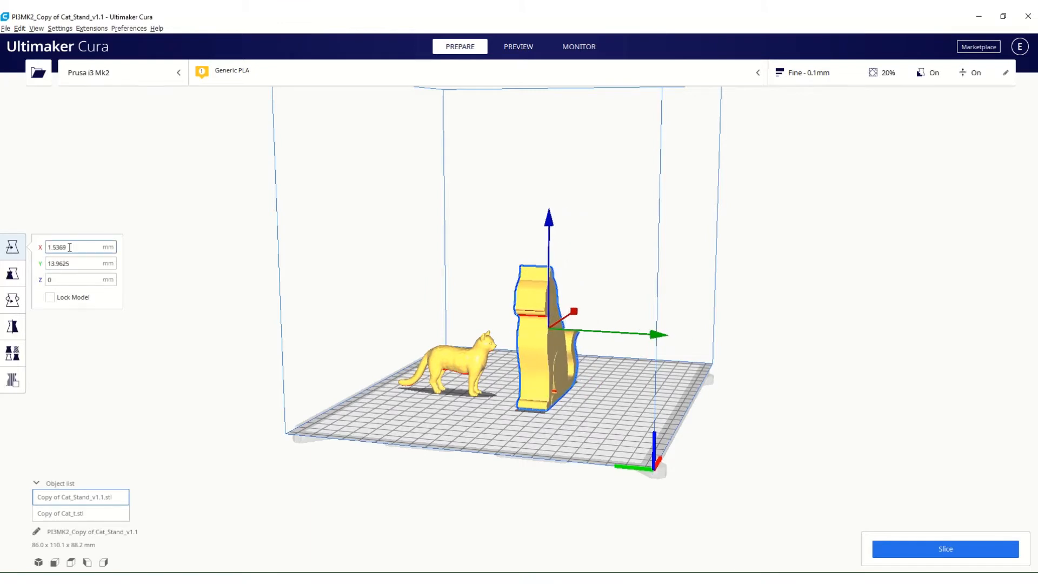
Try to lift the cat stand off the build plate along the Z axis.
left_click(73, 279)
left_click_drag(551, 221, 549, 195)
Scale the cat stand uniformly to a width of 100 mm in X.
left_click(13, 274)
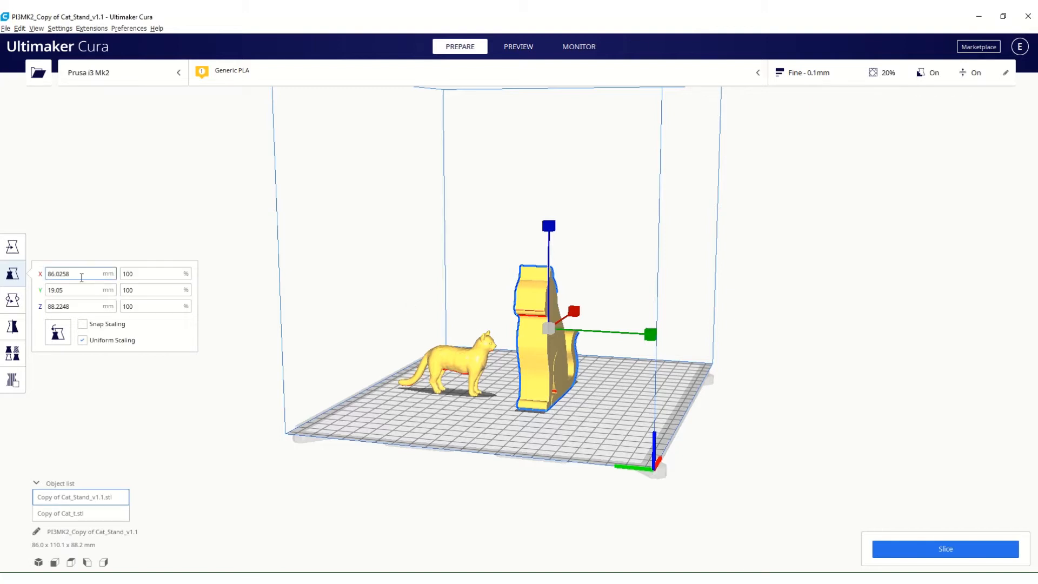
left_click_drag(76, 274, 36, 279)
type("100")
key("Return")
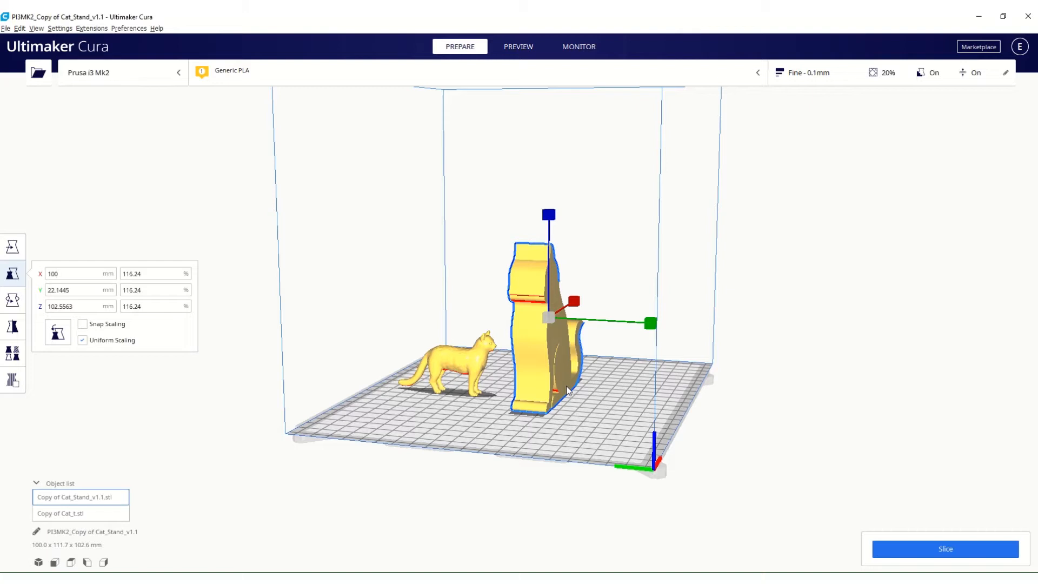
Turn off uniform scaling and set the cat stand's X size alone to 150 mm.
left_click(82, 340)
left_click(71, 275)
left_click_drag(69, 273, 40, 276)
type("150")
key("Return")
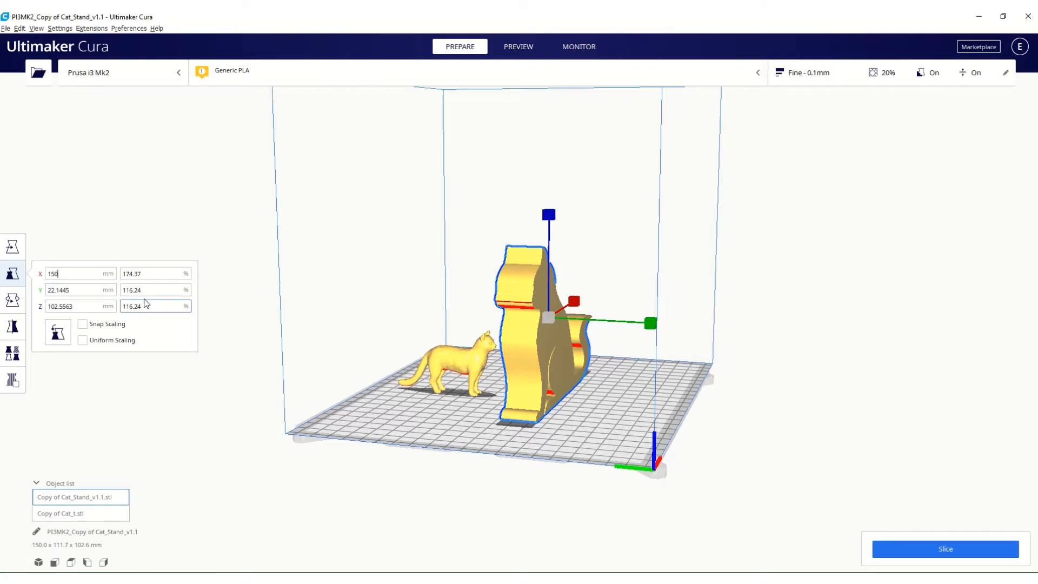
Set the cat stand's X scale to 100 %.
left_click(148, 273)
left_click(144, 272)
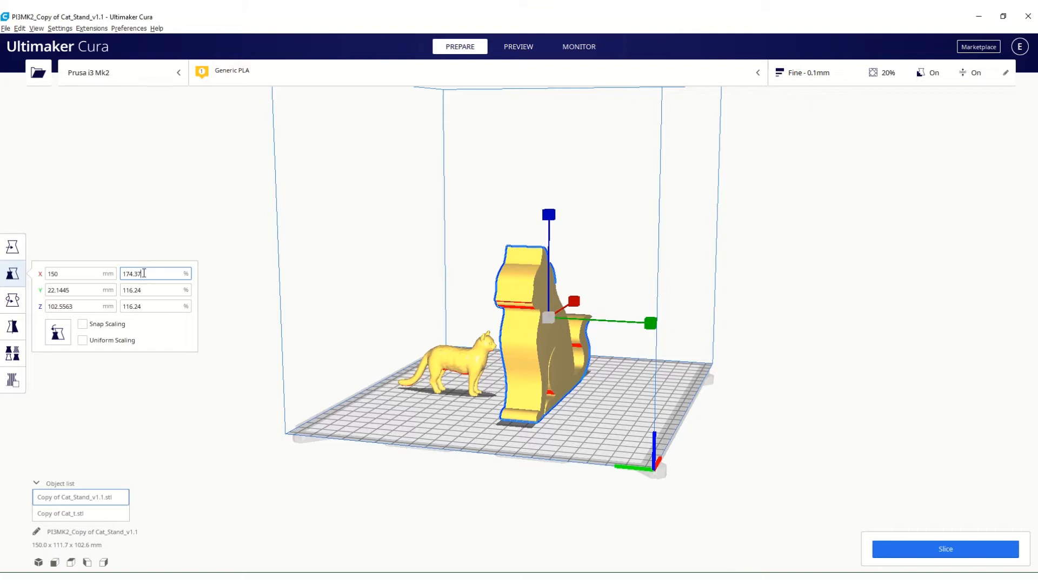
left_click_drag(143, 272, 121, 273)
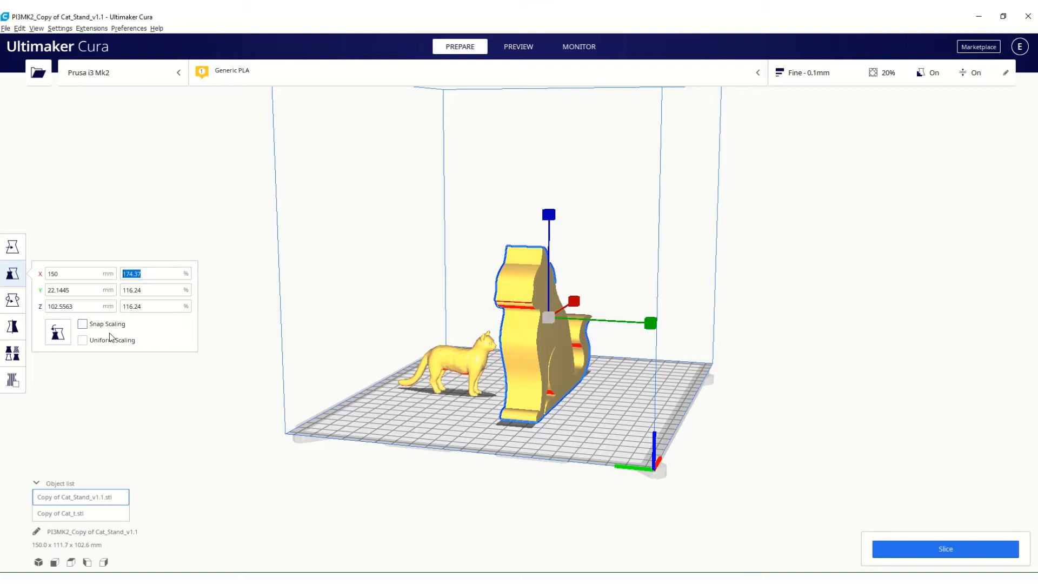
type("100")
key("Return")
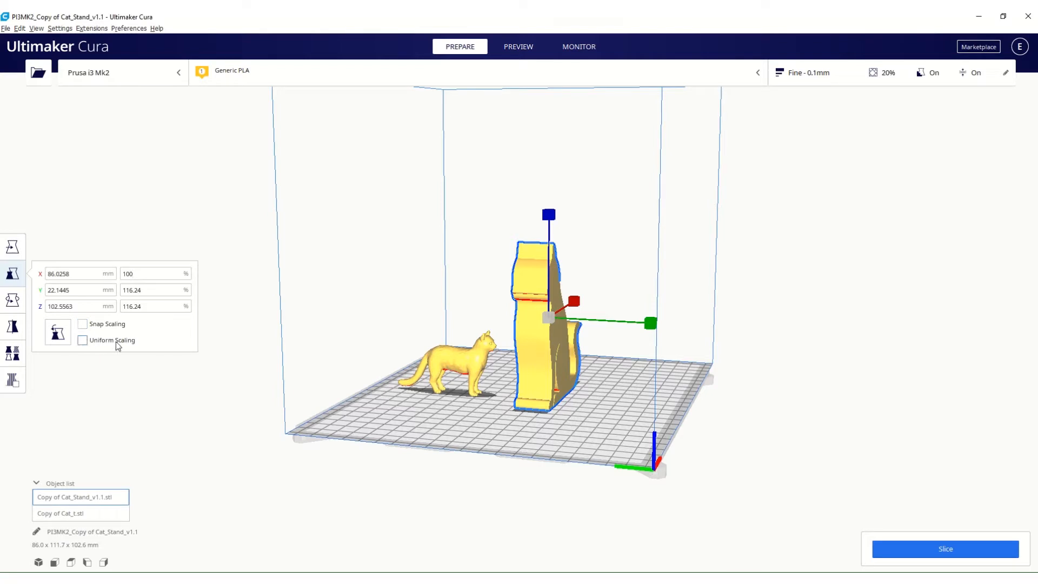
Set the cat stand's Y and Z scales to 100 % each.
left_click(135, 291)
key("ctrl+a")
type("100")
key("Tab")
key("ctrl+a")
type("10")
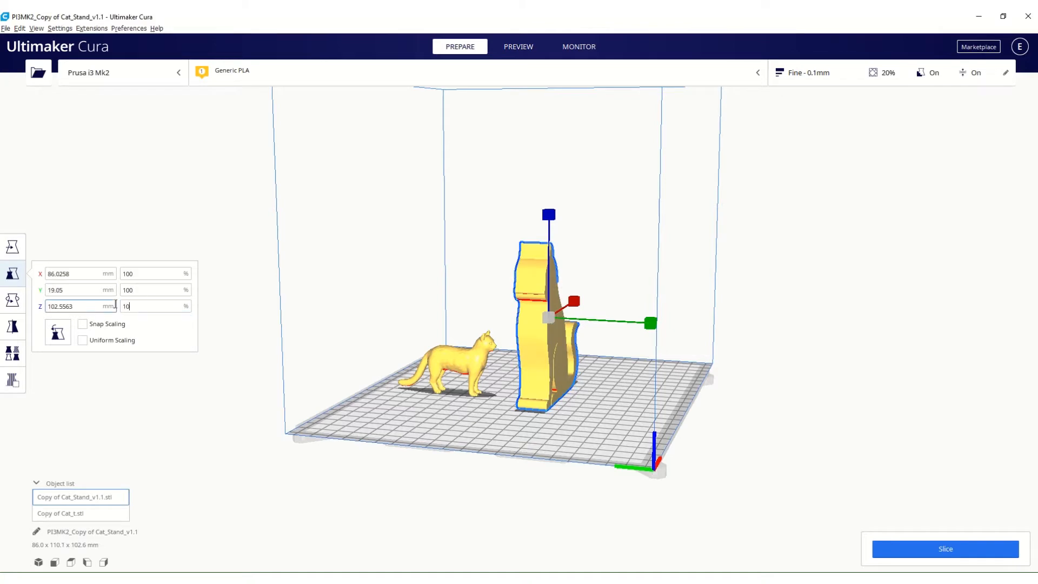
type("0")
key("Return")
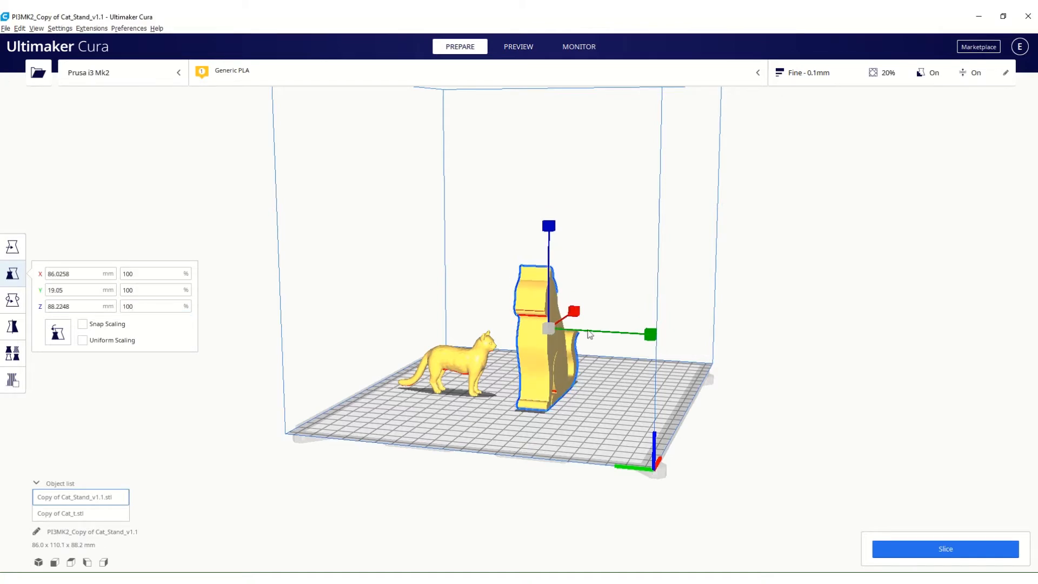
Scale the cat stand freehand to about 105 % uniformly, and its Z scale alone to about 101 %.
right_click_drag(574, 312, 503, 427)
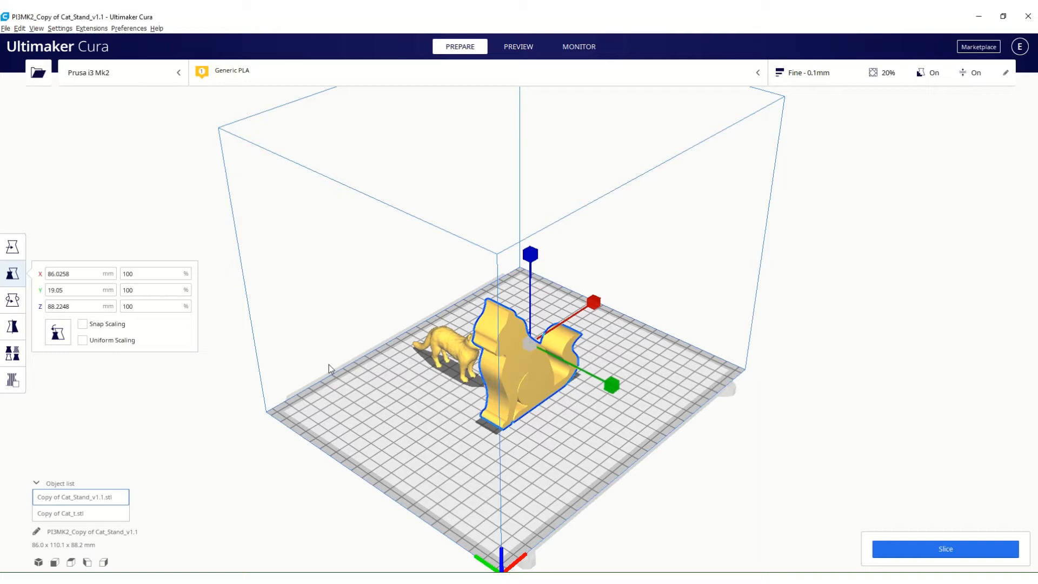
left_click(83, 340)
left_click_drag(531, 255, 533, 258)
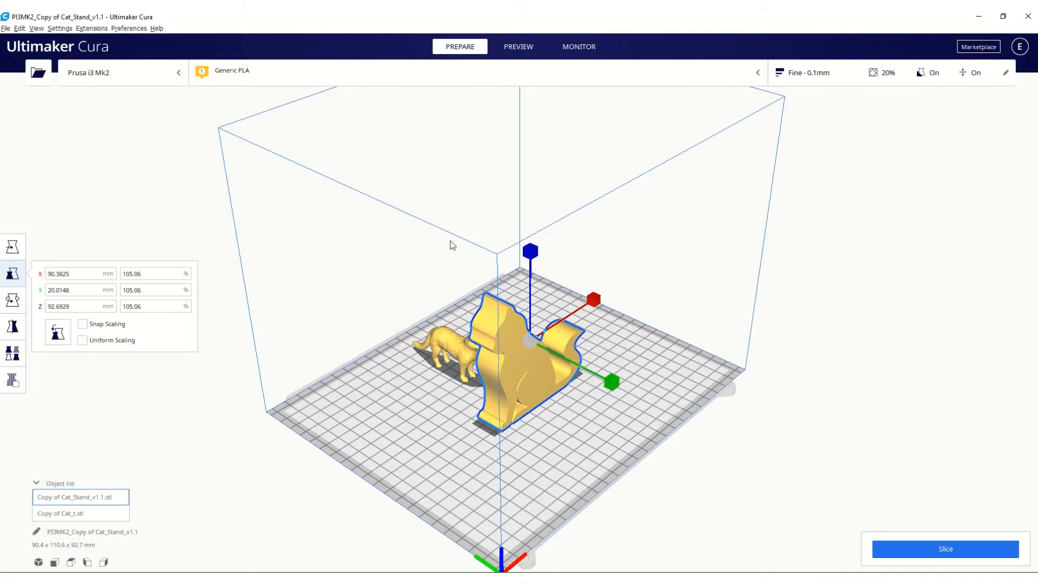
mouse_move(531, 253)
left_mouse_down()
mouse_move(535, 223)
mouse_move(539, 251)
left_mouse_up()
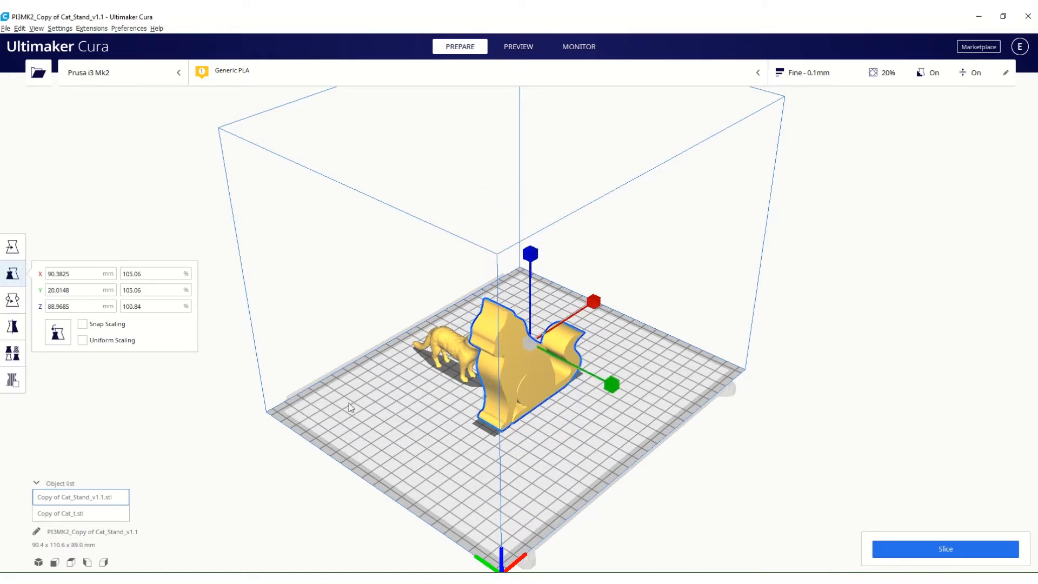
Reset the cat stand's scale, and try out the uniform and snap scaling options.
left_click(58, 335)
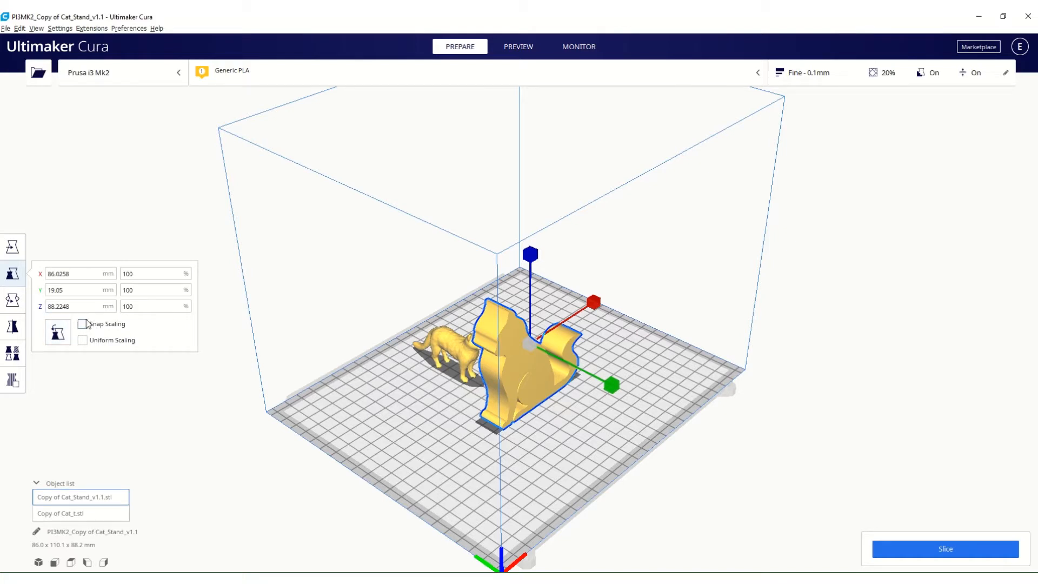
left_click(82, 340)
mouse_move(595, 302)
left_mouse_down()
mouse_move(612, 287)
mouse_move(598, 320)
left_mouse_up()
left_click(82, 325)
Activate the Rotate tool for the cat stand and examine its red-marked overhangs from several angles.
left_click(9, 301)
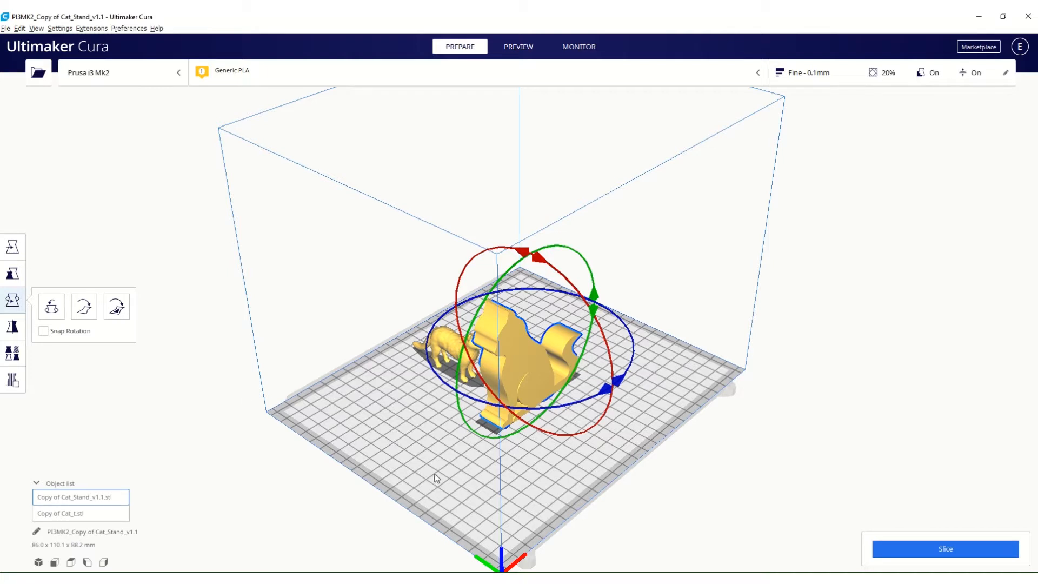
right_click_drag(407, 431, 341, 382)
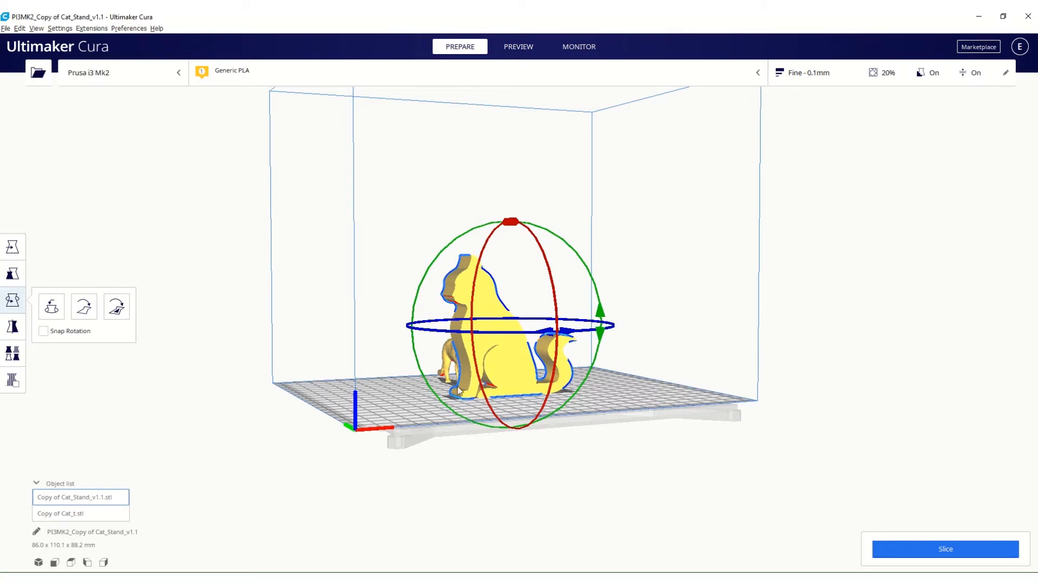
scroll(459, 381, "up", 2)
right_click_drag(458, 382, 436, 453)
right_click_drag(383, 404, 543, 278)
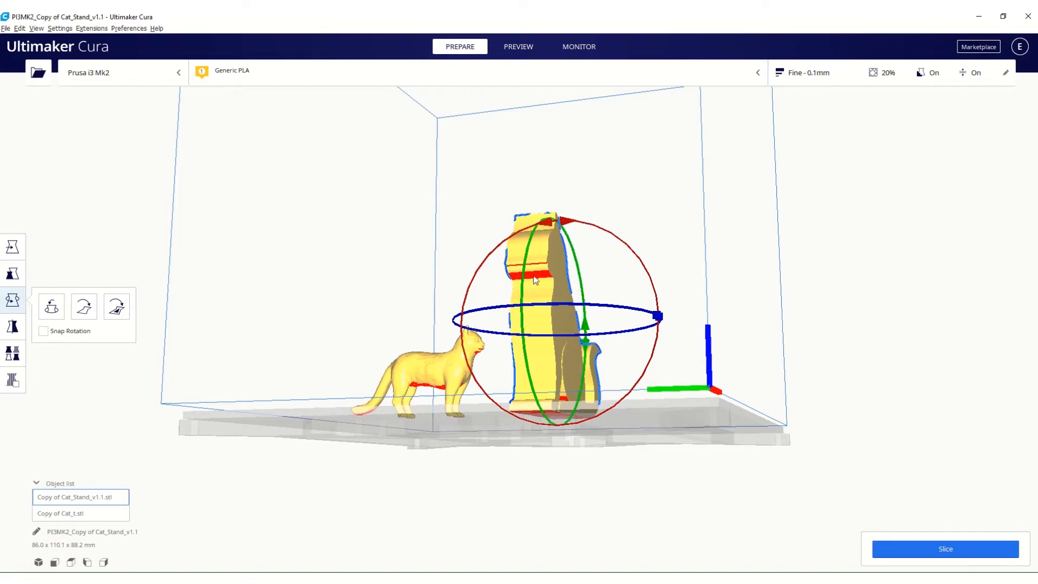
right_click_drag(610, 352, 523, 362)
Slice the models and display all layers up to layer 881 in the preview to inspect the supports around the cat stand.
left_click(509, 46)
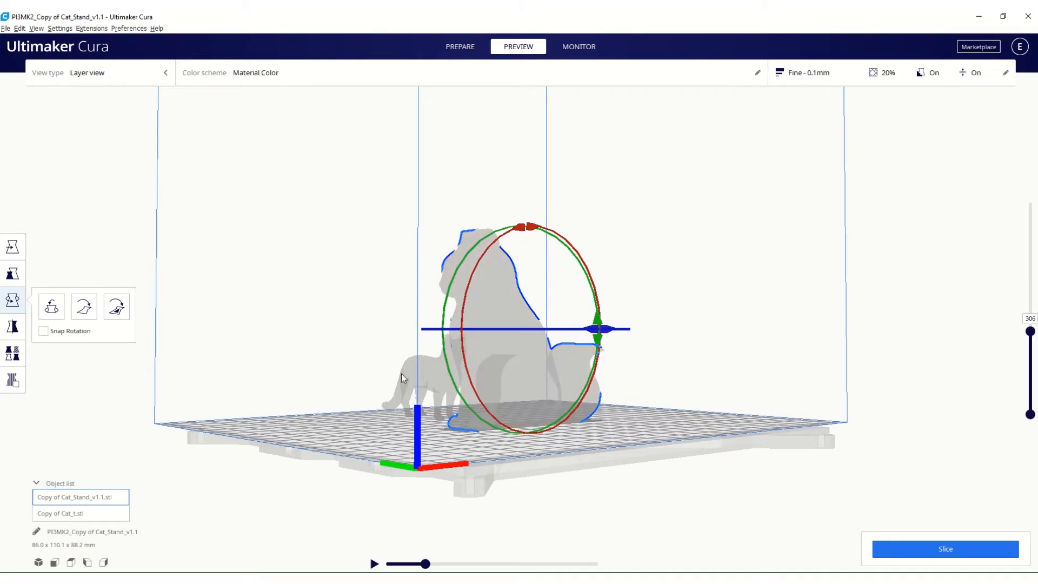
left_click(901, 549)
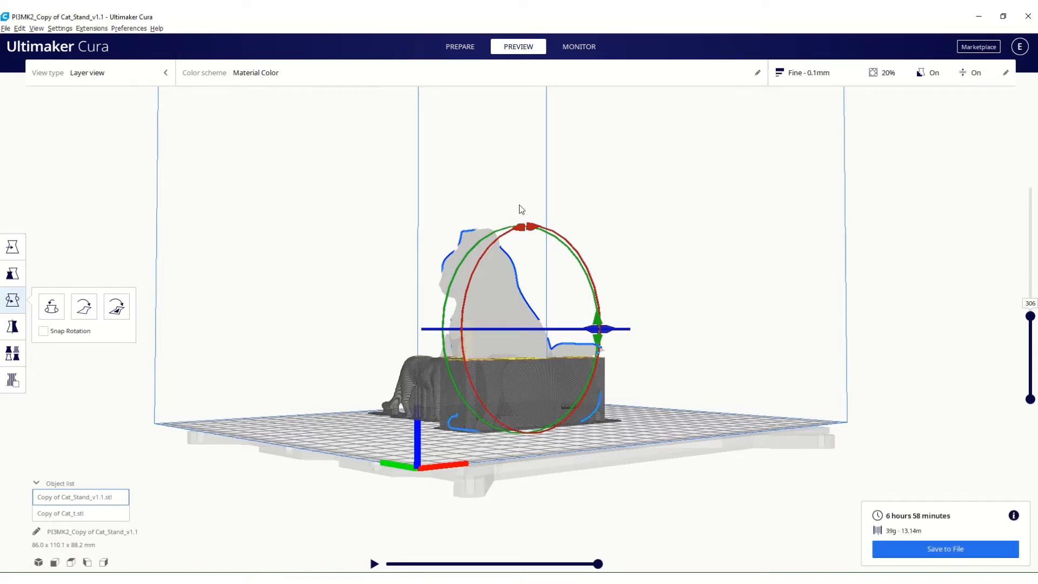
right_click_drag(355, 418, 587, 414)
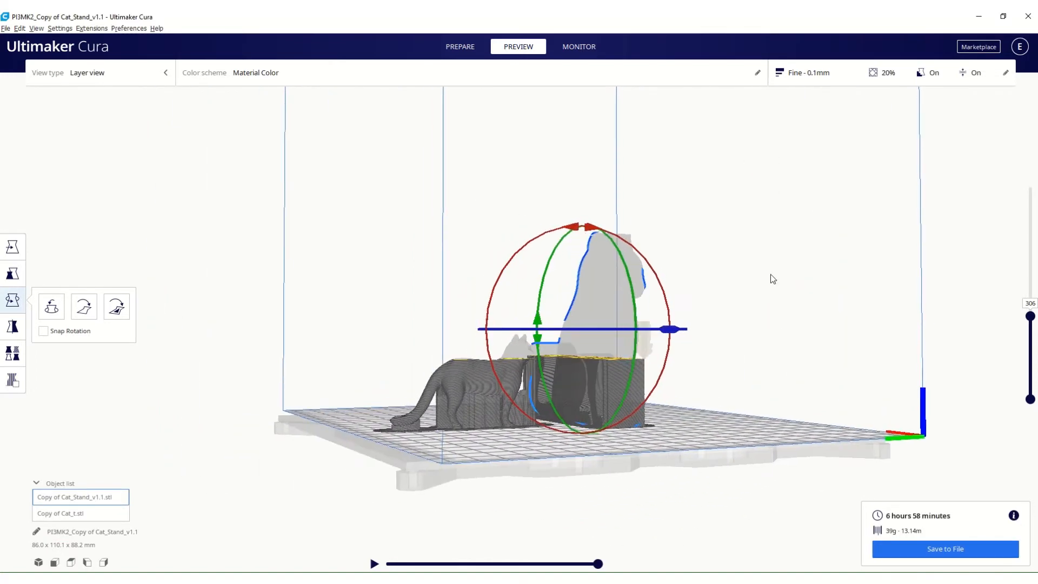
left_click_drag(1029, 320, 1033, 181)
right_click_drag(757, 322, 473, 406)
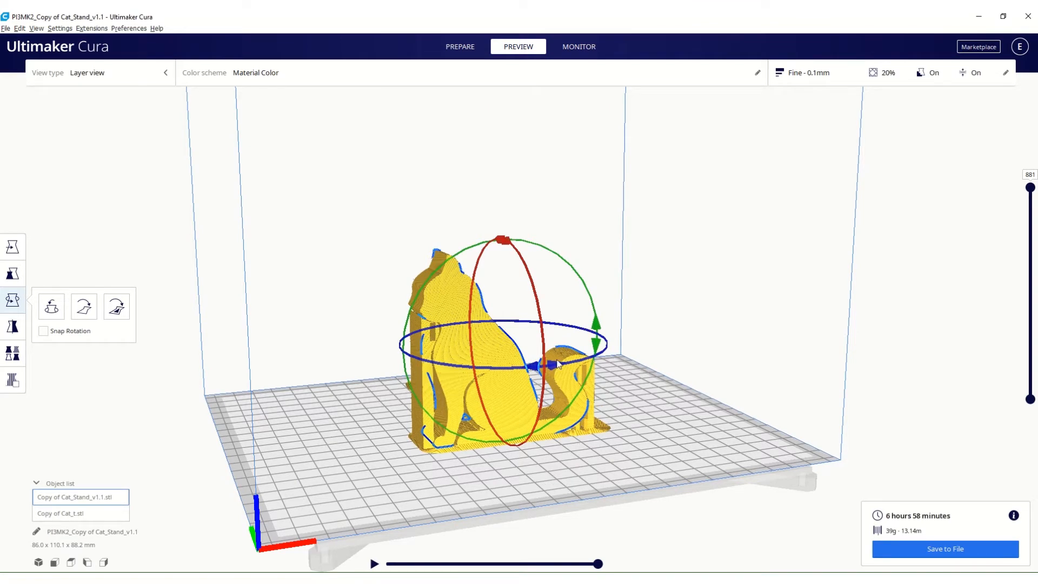
right_click_drag(527, 399, 390, 441)
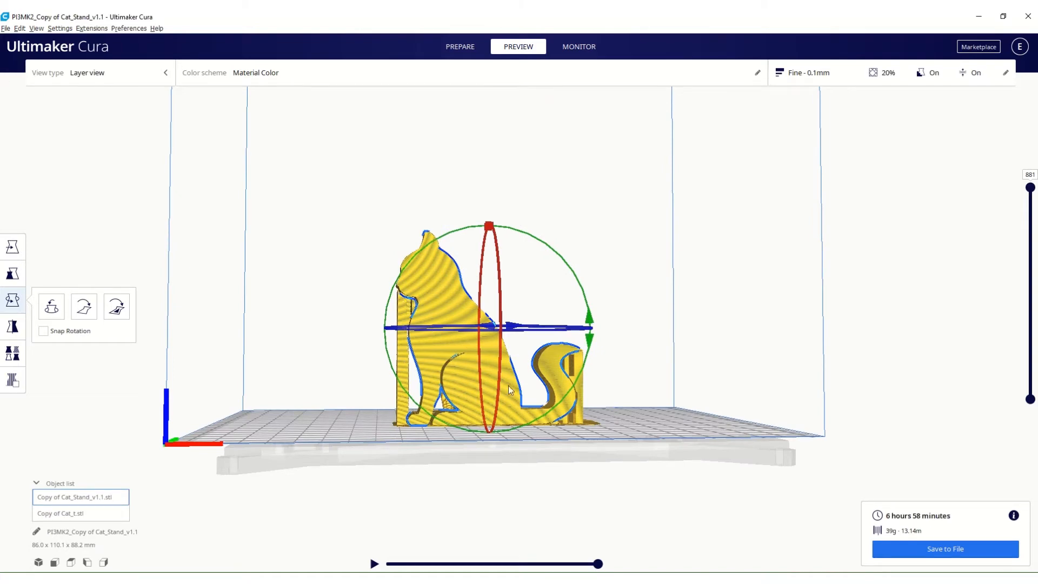
right_click_drag(306, 419, 316, 455)
left_click(466, 46)
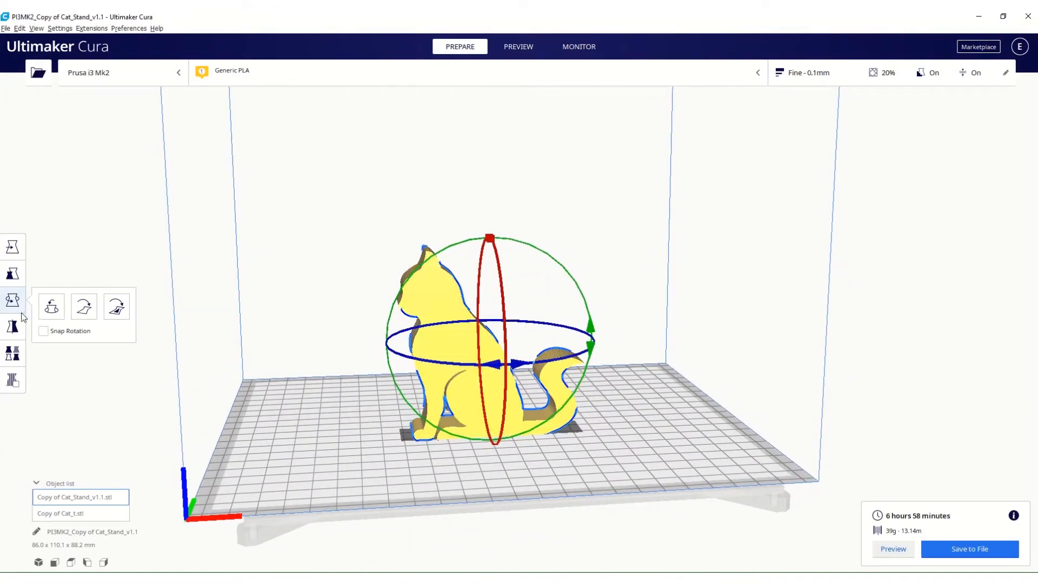
Tilt the cat stand freehand about the X axis, and lay it flat on its base.
right_click_drag(331, 427, 471, 443)
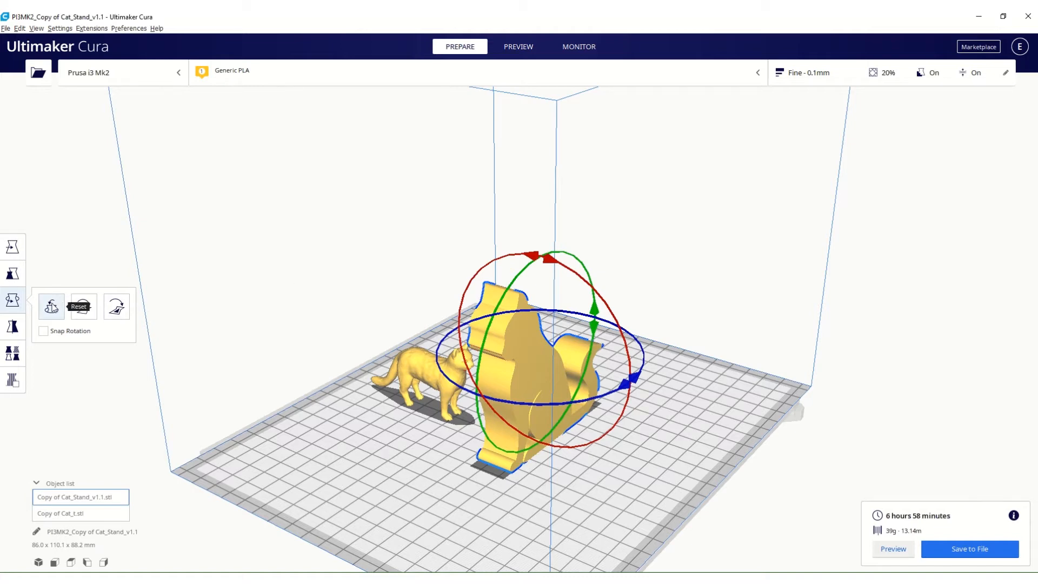
left_click(52, 308)
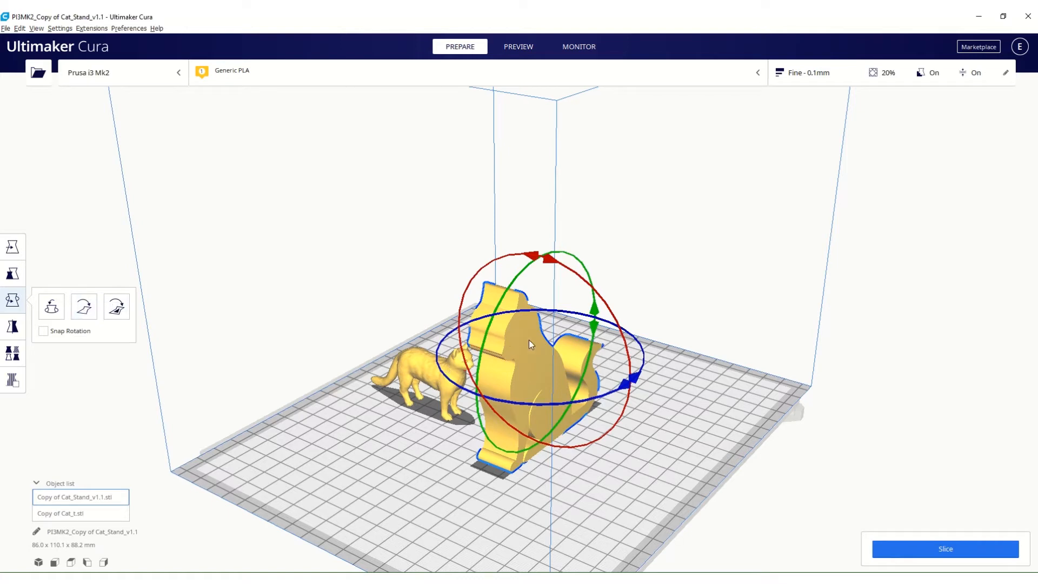
left_click_drag(574, 277, 621, 341)
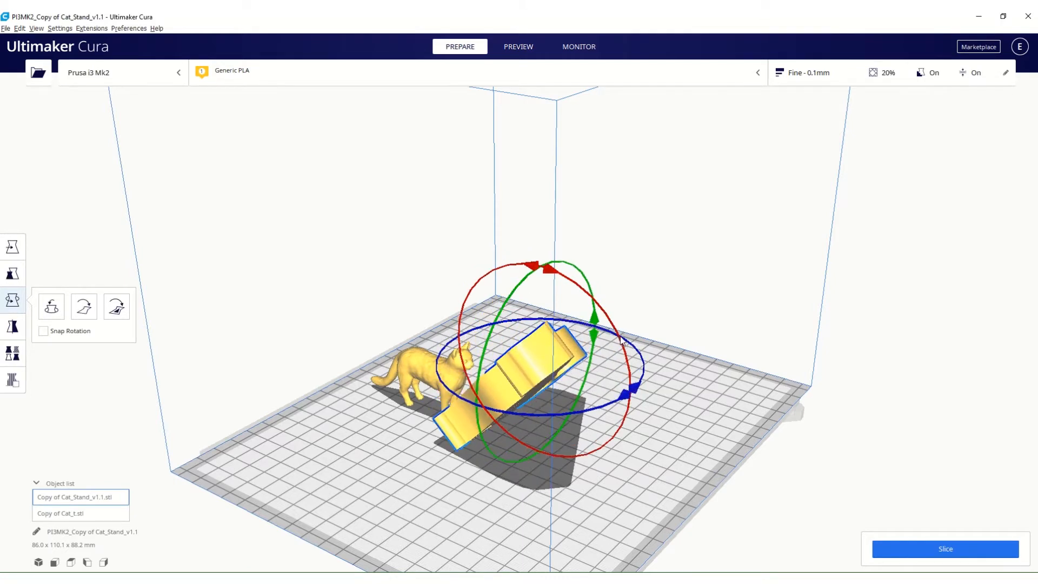
right_click_drag(591, 509, 335, 510)
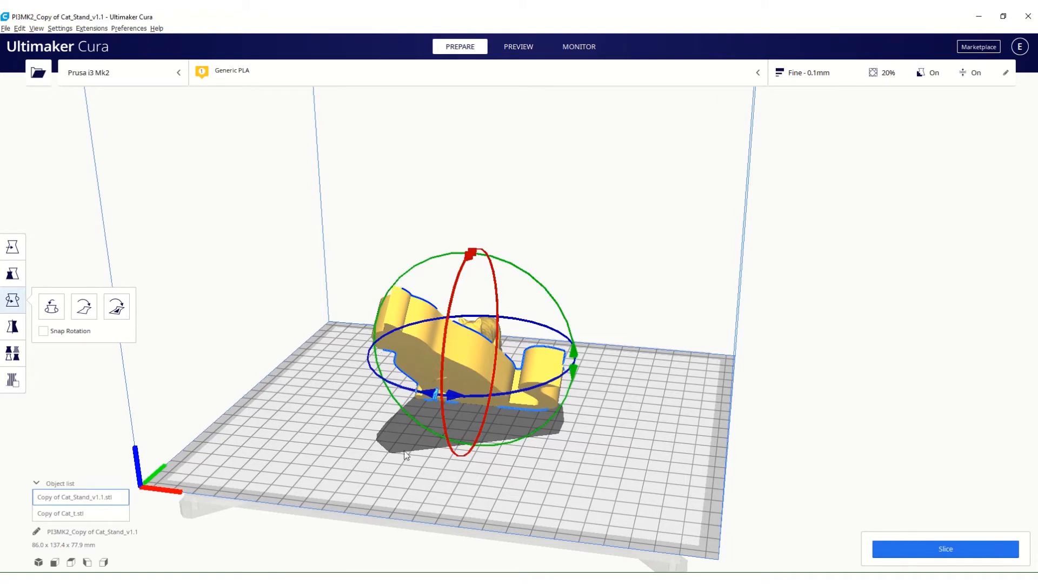
right_click_drag(292, 472, 573, 442)
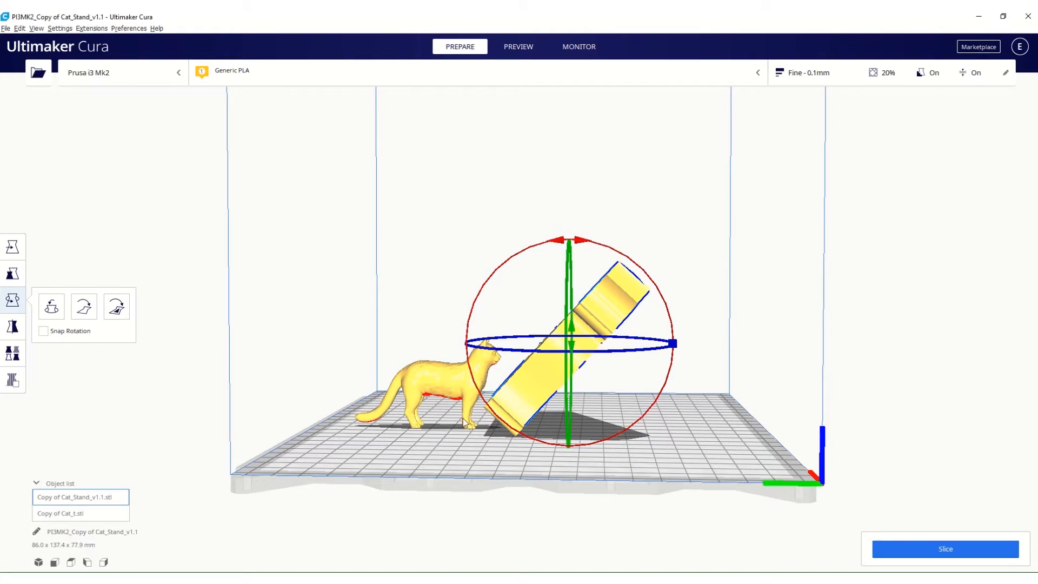
left_click(86, 313)
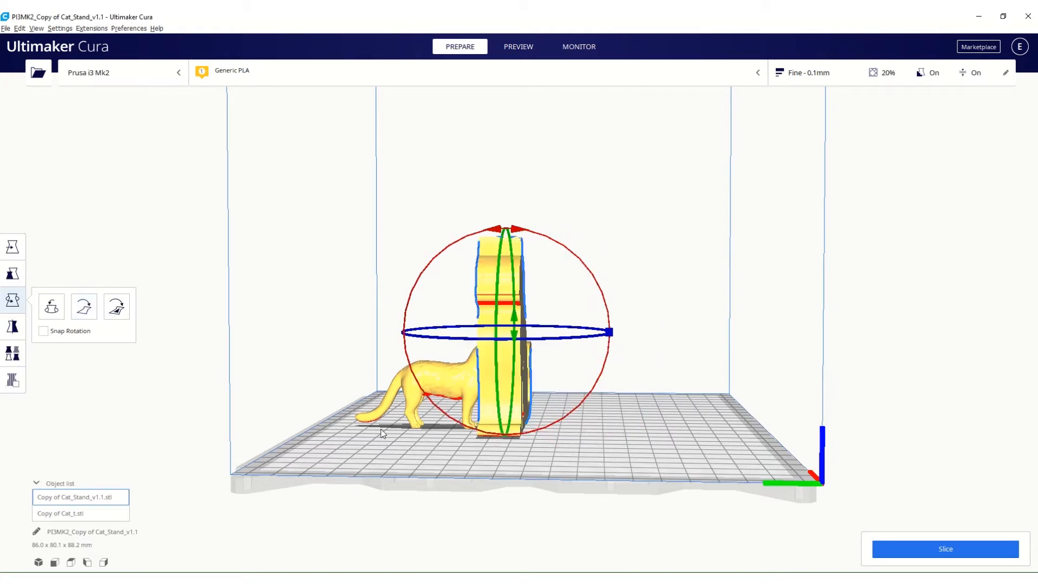
Tilt the cat stand about 74° around the X axis, and lay it flat on its side.
left_click_drag(536, 238, 647, 332)
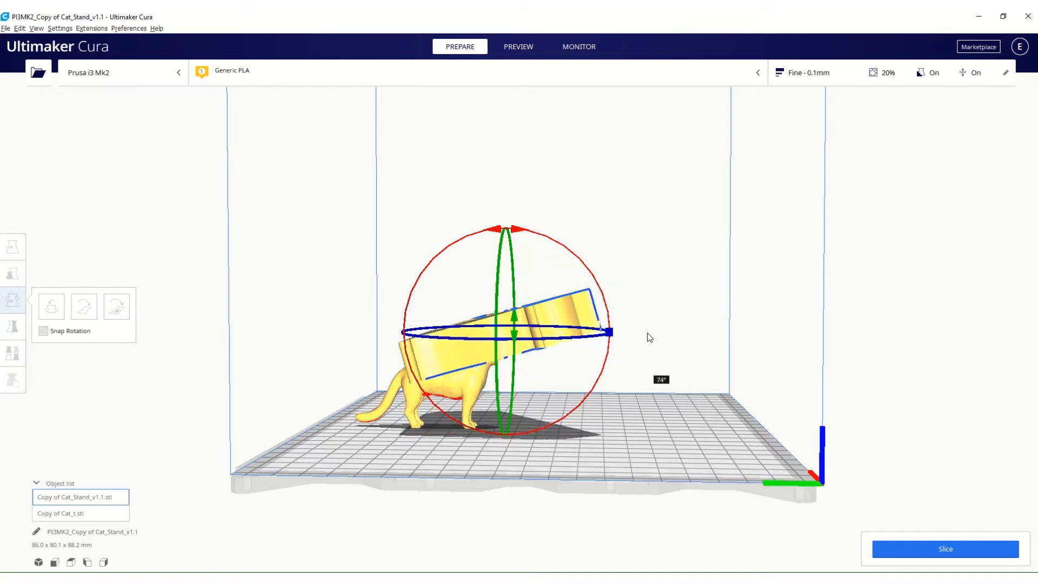
left_click(84, 307)
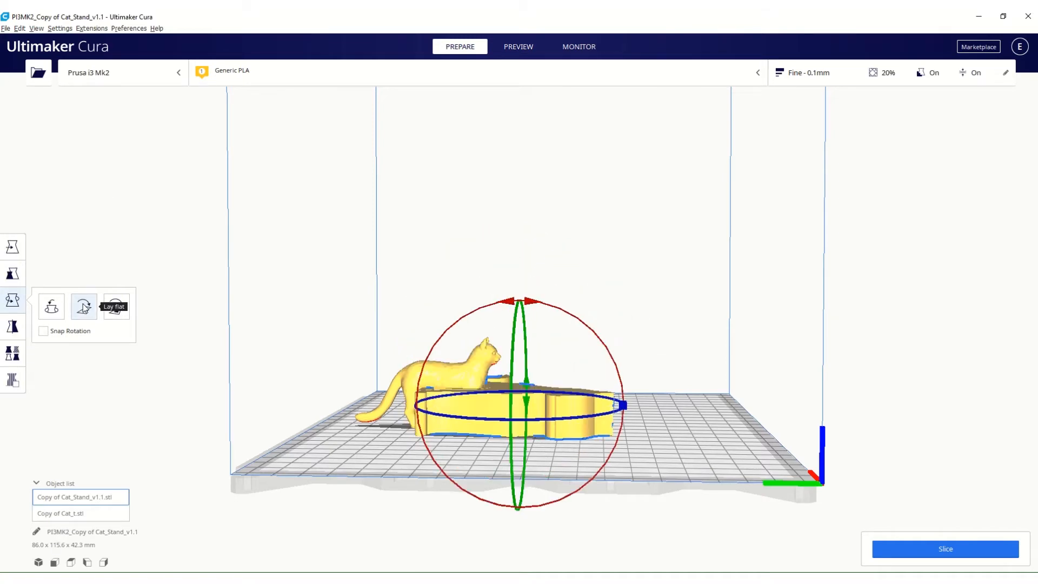
Move the cat stand clear of the small cat, to about X 29.5 mm, Y 32.8 mm.
right_click_drag(631, 443, 663, 506)
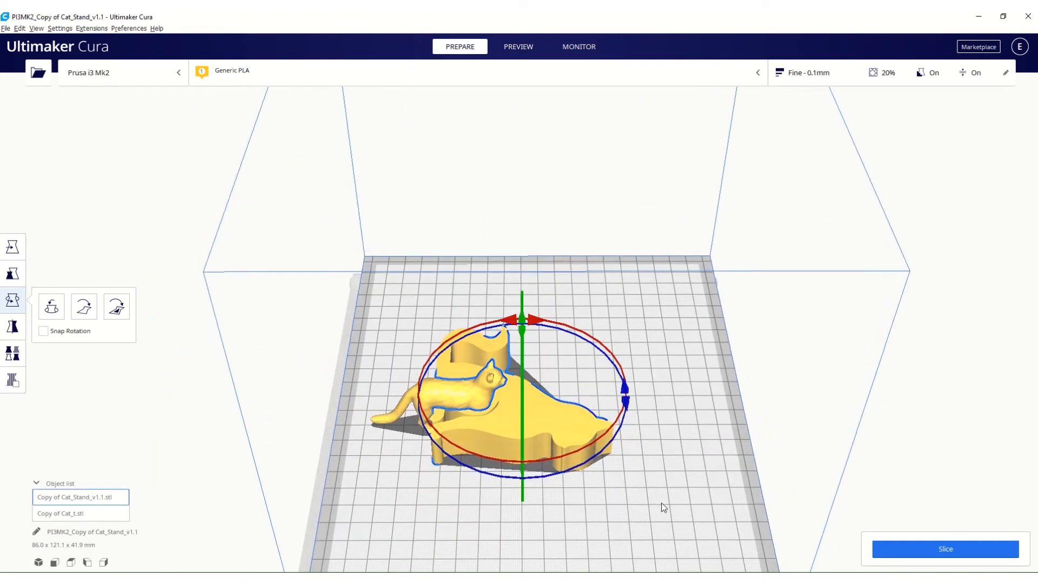
left_click(12, 246)
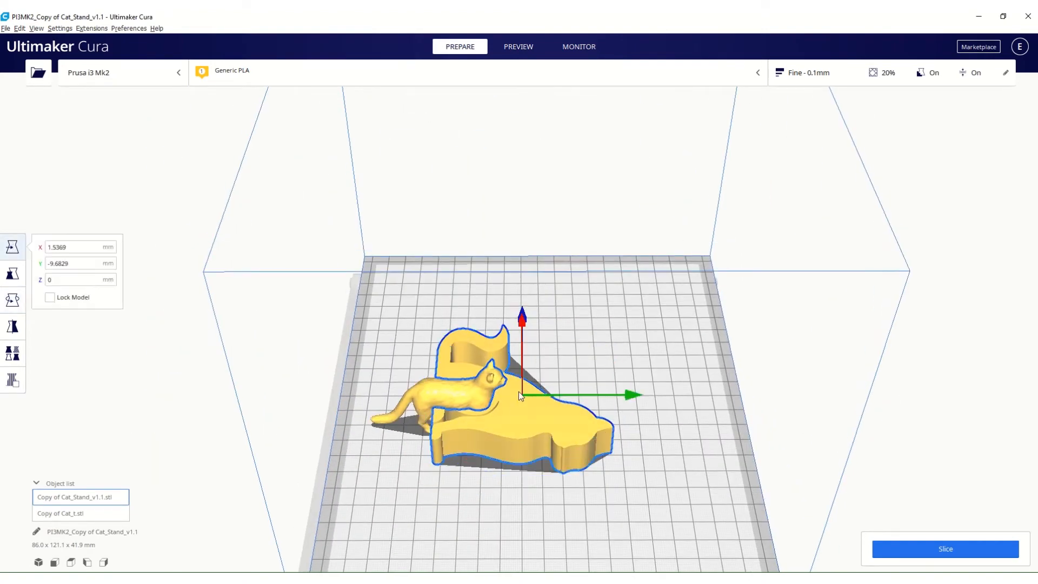
left_click_drag(518, 392, 593, 371)
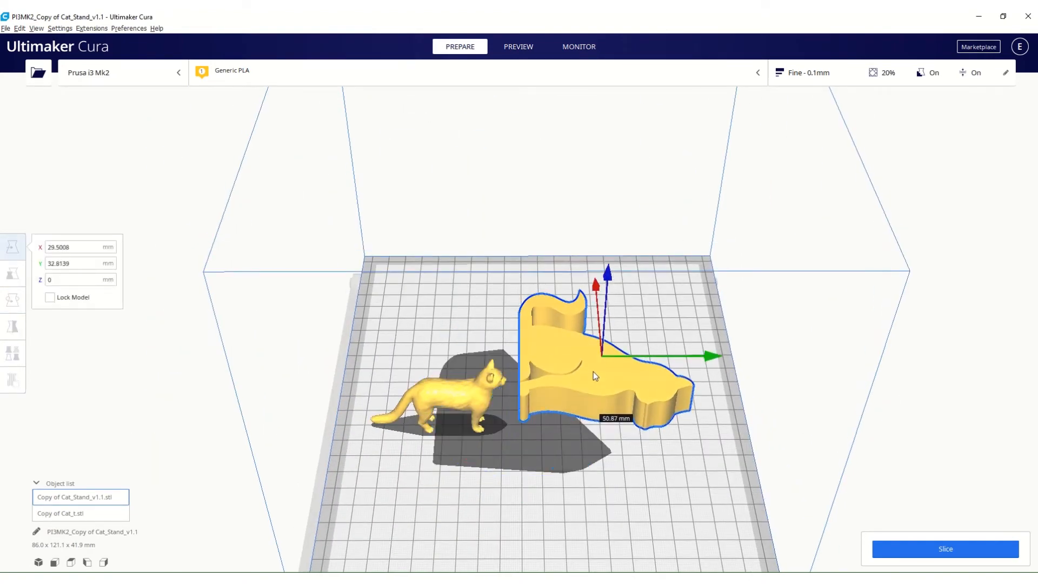
Reset the cat stand's rotation.
left_click(12, 300)
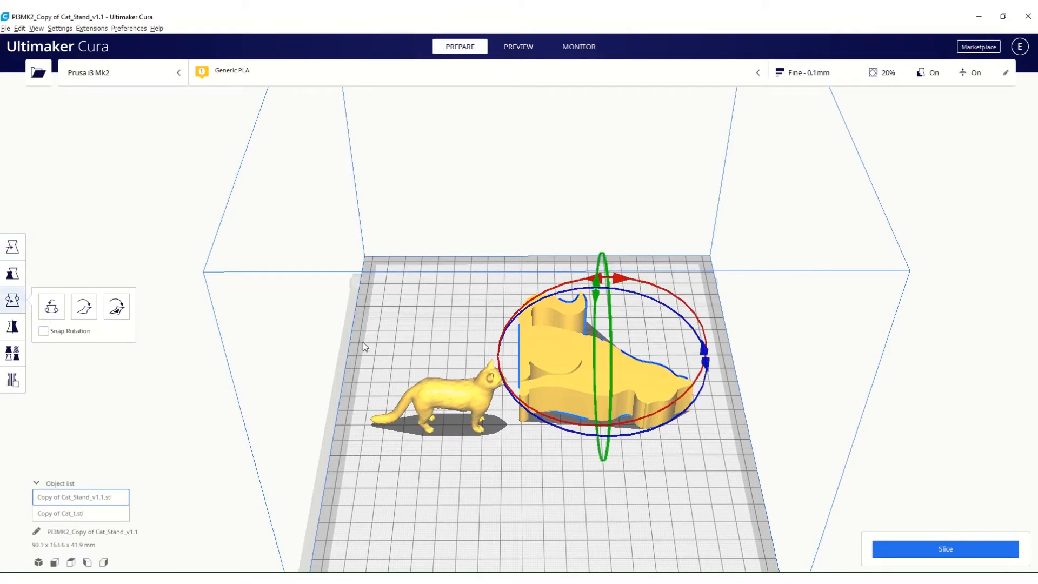
left_click(51, 307)
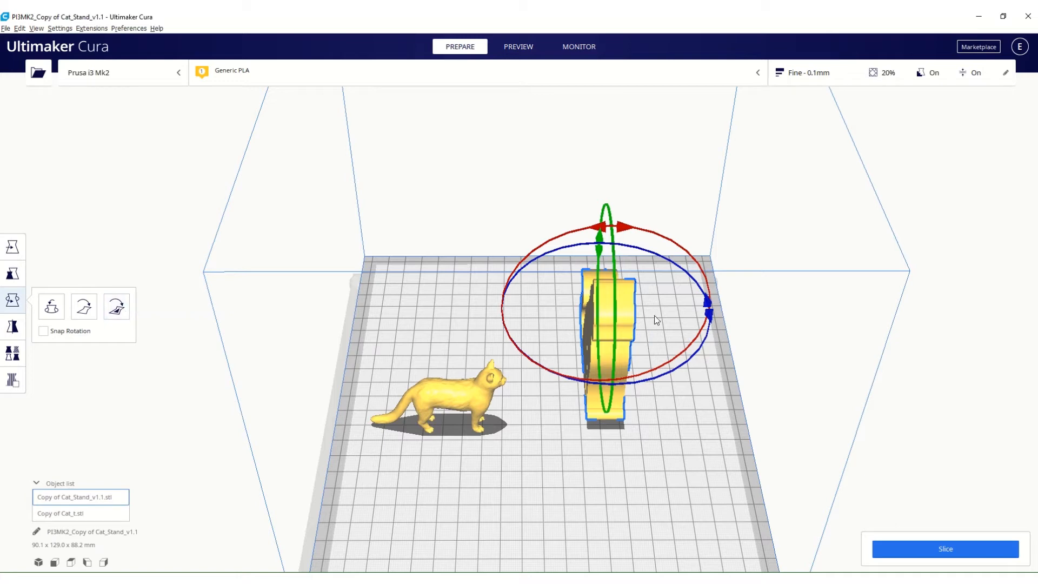
Align the cat stand's large flat side face to the build plate, and reset its rotation.
right_click_drag(679, 468, 435, 422)
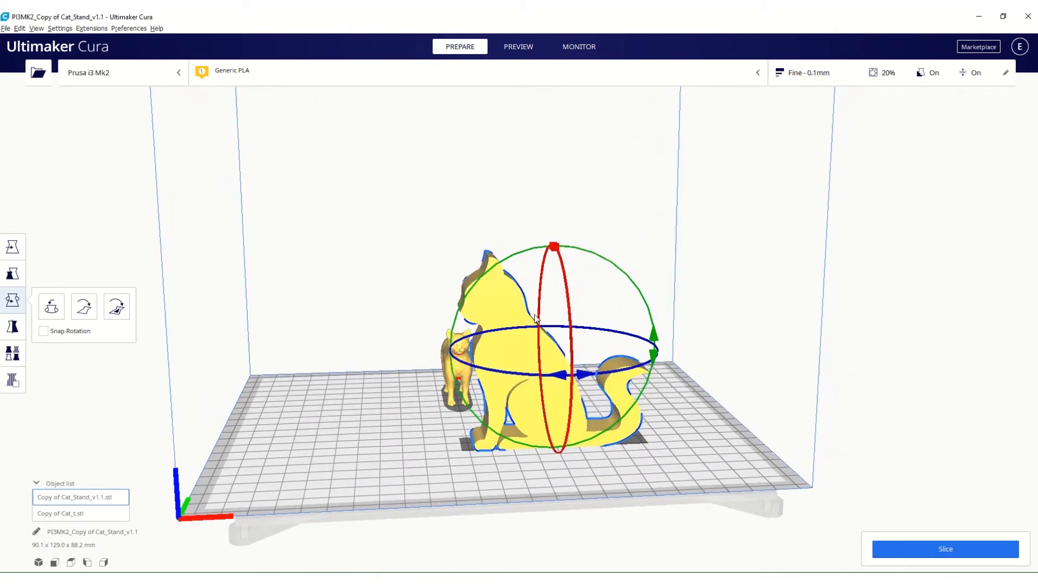
left_click(116, 305)
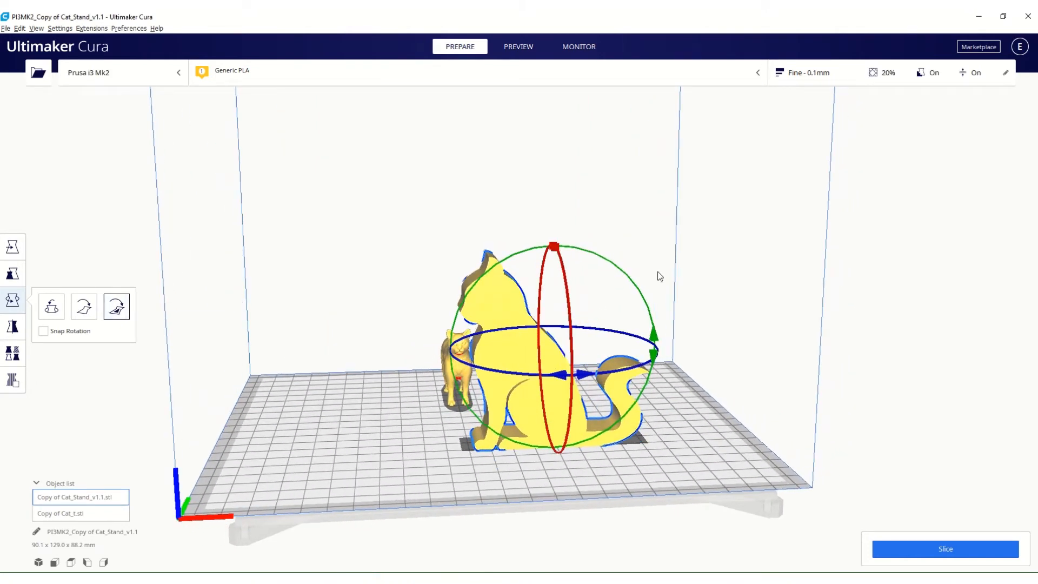
left_click(533, 354)
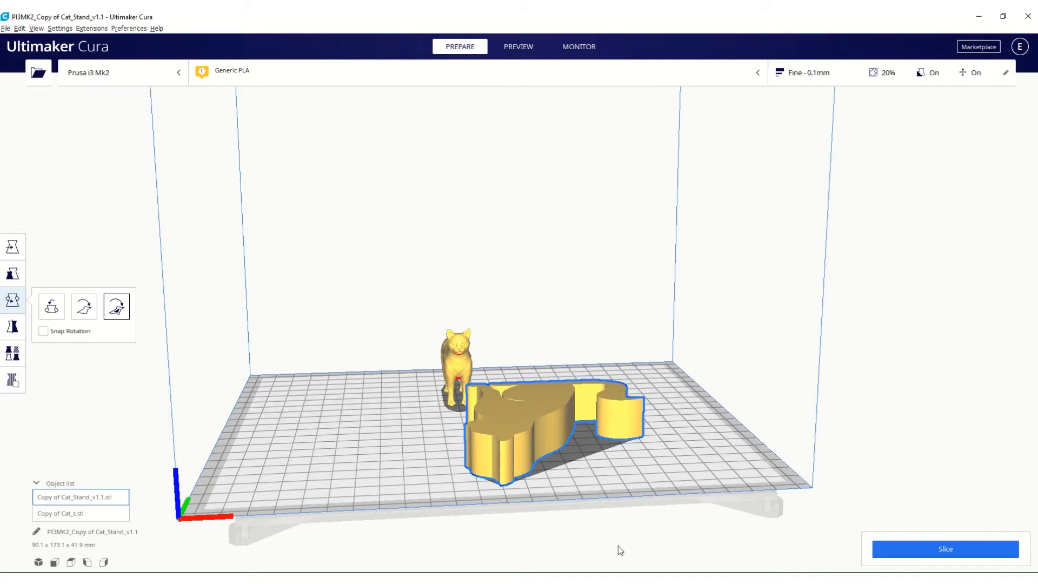
left_click(83, 306)
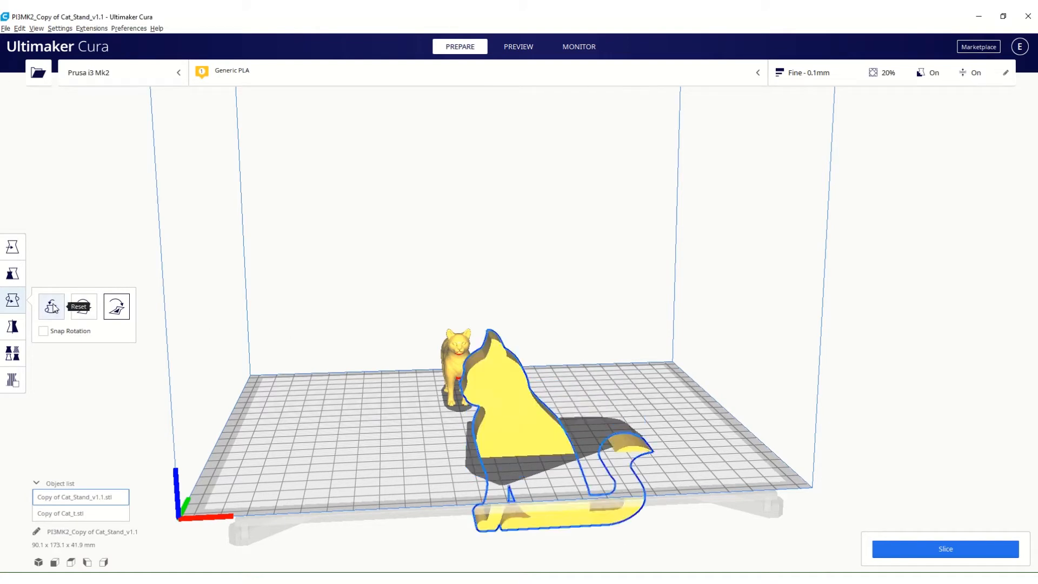
Align the cat stand's front chest face to the build plate, and reset its rotation.
right_click_drag(413, 419, 586, 410)
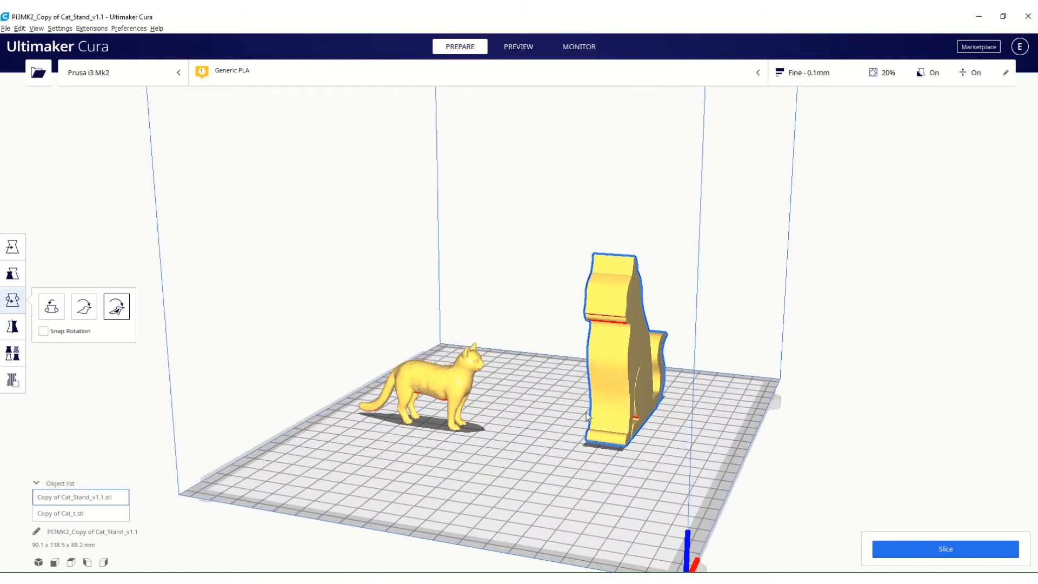
left_click(117, 307)
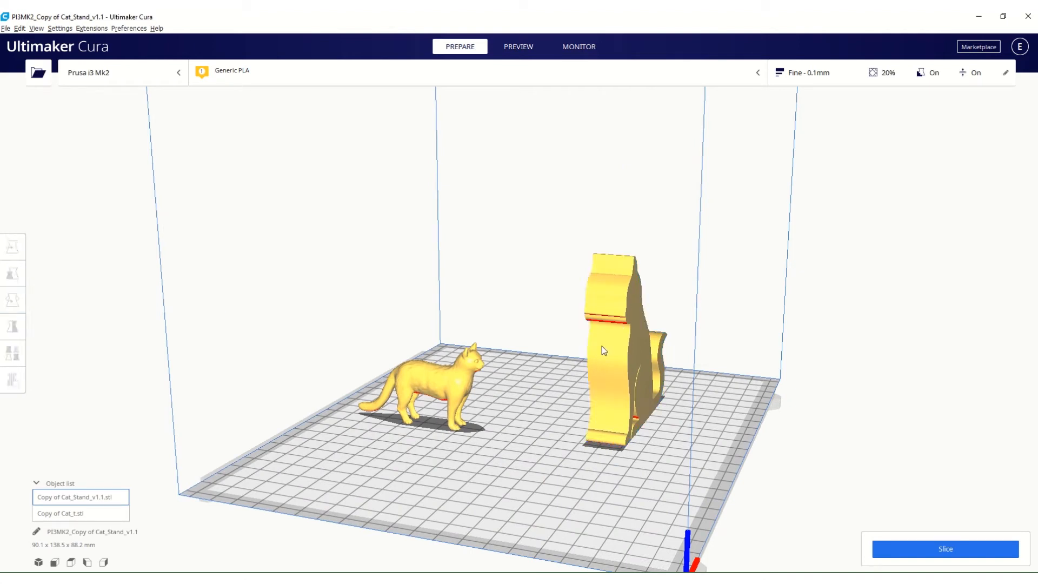
left_click(612, 371)
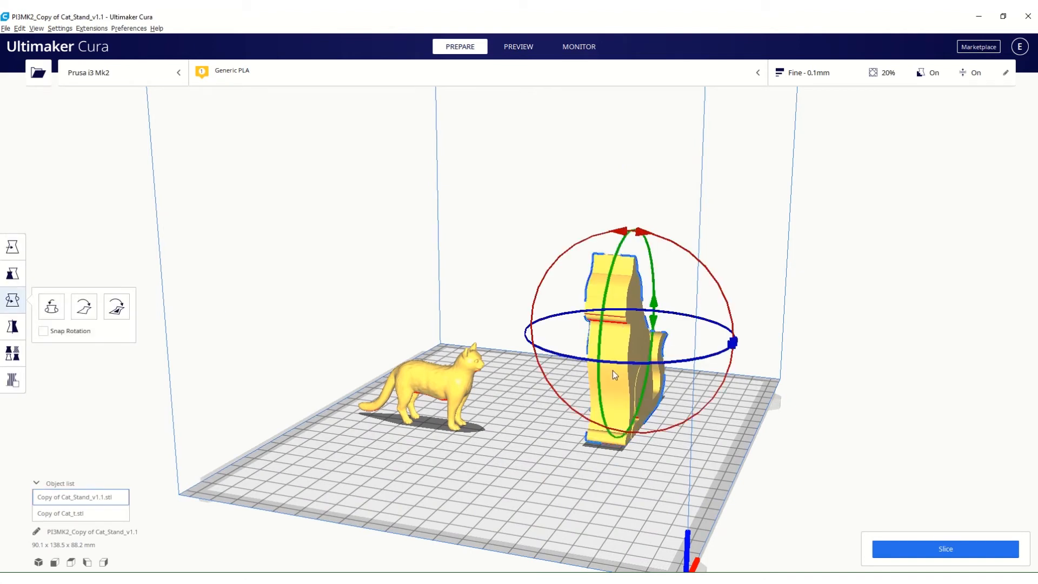
left_click(114, 304)
left_click(608, 336)
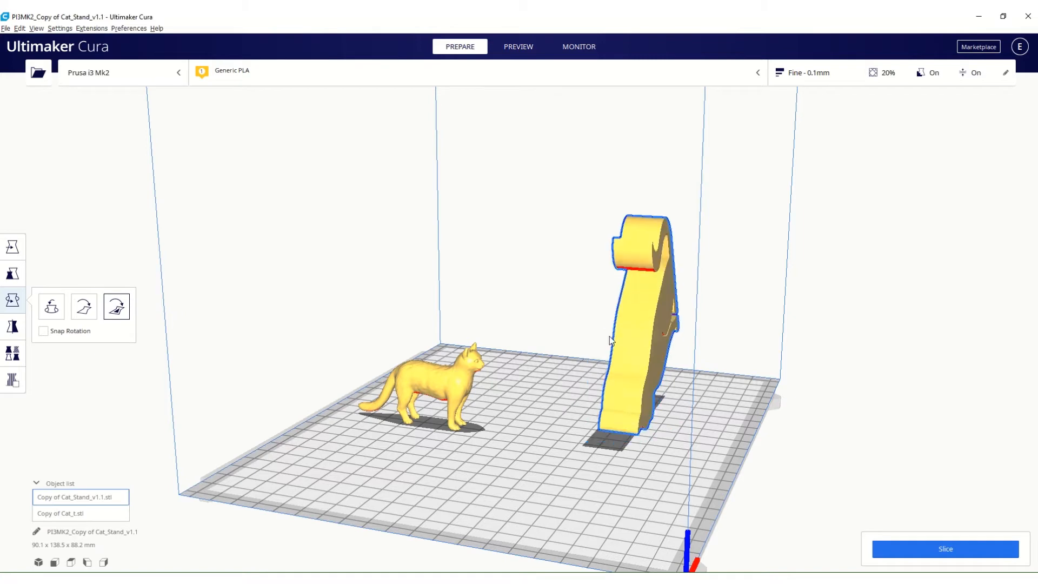
right_click_drag(709, 392, 534, 439)
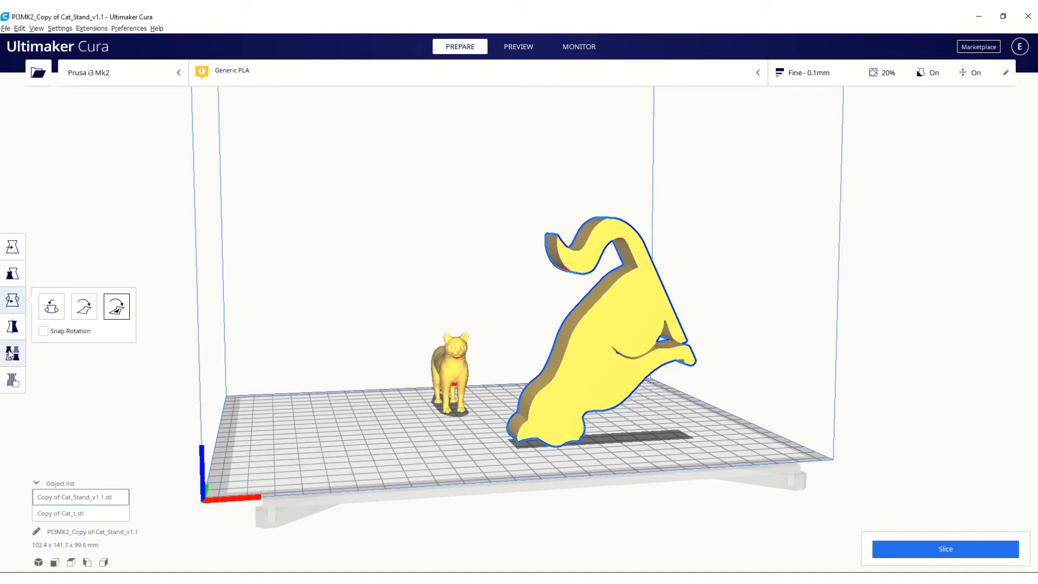
left_click(84, 306)
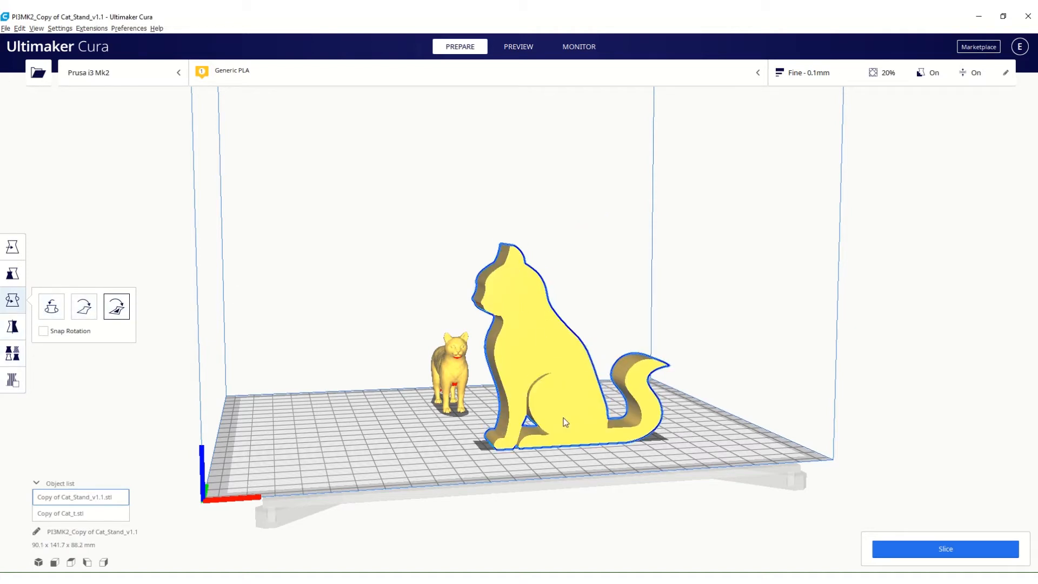
Lay the cat stand on its side by aligning its large flat face to the build plate.
left_click(118, 310)
left_click(557, 347)
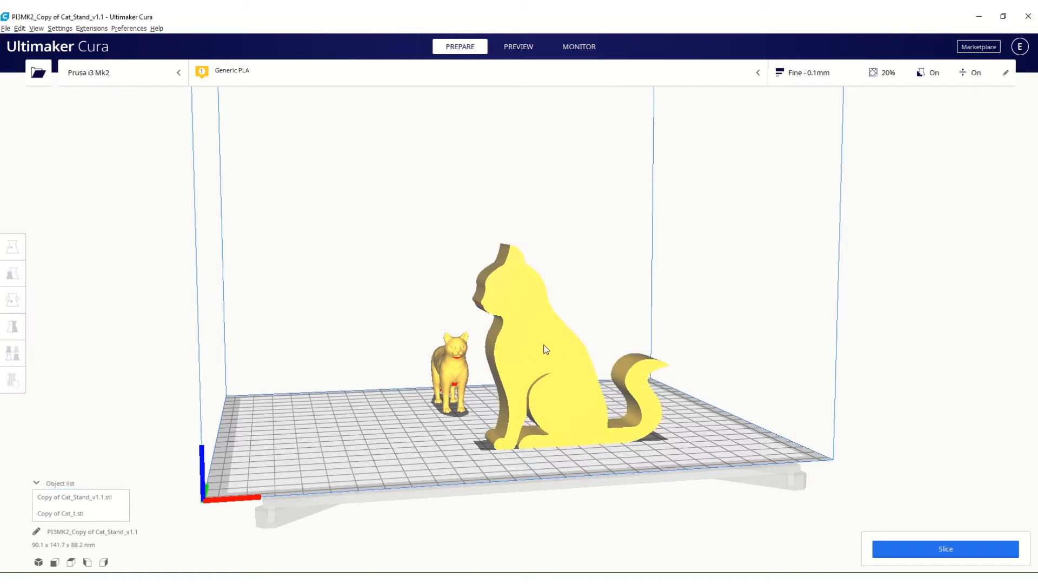
left_click(505, 354)
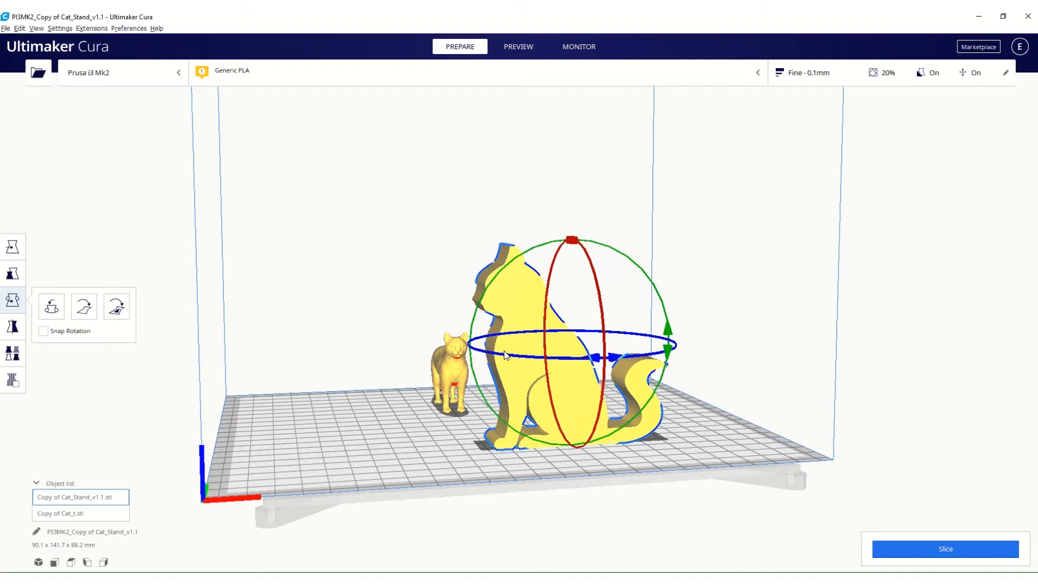
left_click(118, 307)
left_click(534, 342)
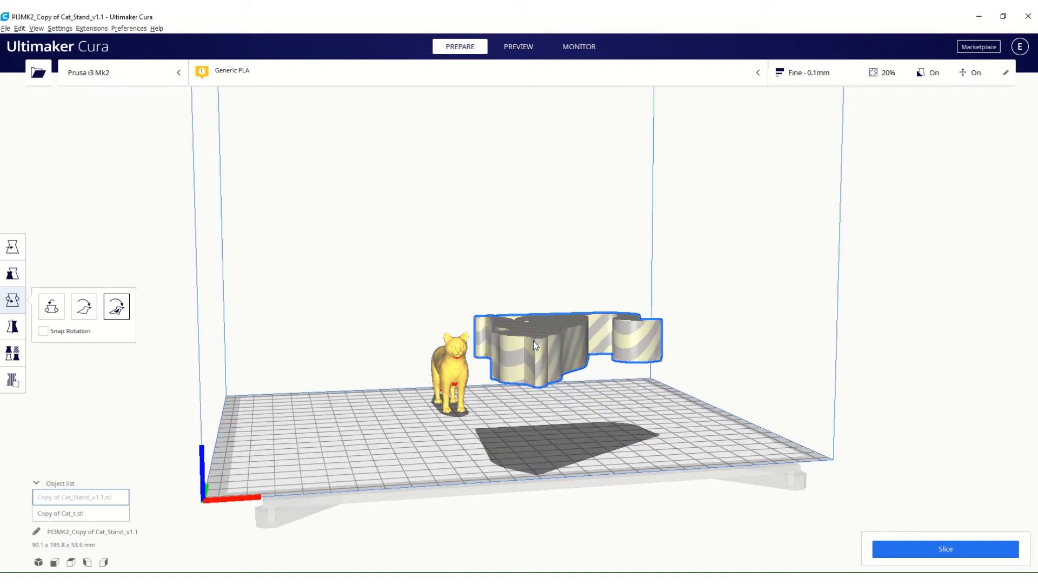
Flip the cat stand onto its opposite flat side, and move it inside the plate to about X -1.3 mm, Y 40.8 mm.
right_click_drag(519, 413, 594, 507)
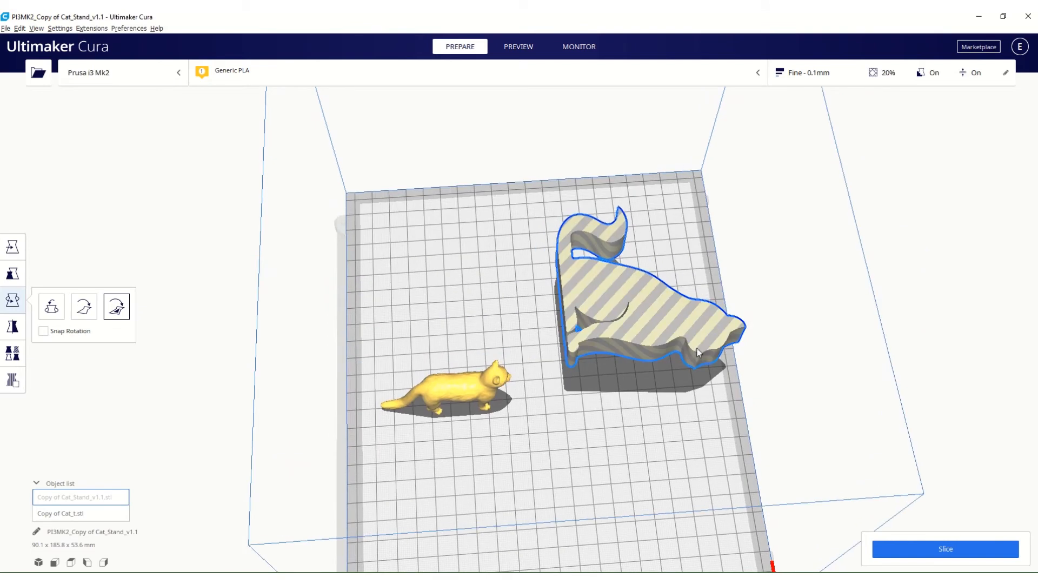
mouse_move(735, 372)
right_mouse_down()
mouse_move(679, 500)
mouse_move(723, 359)
right_mouse_up()
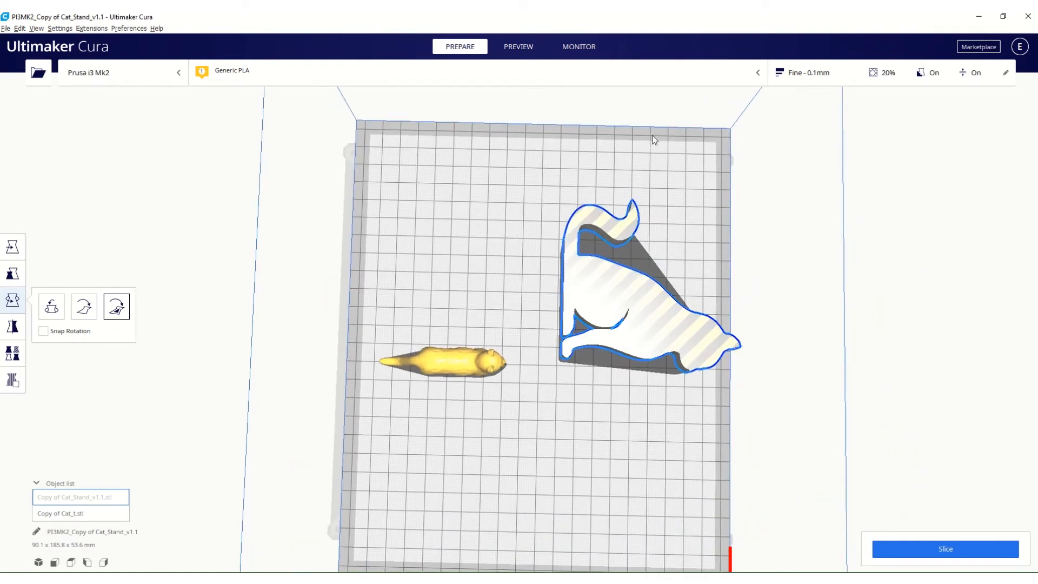
left_click(658, 317)
left_click(9, 249)
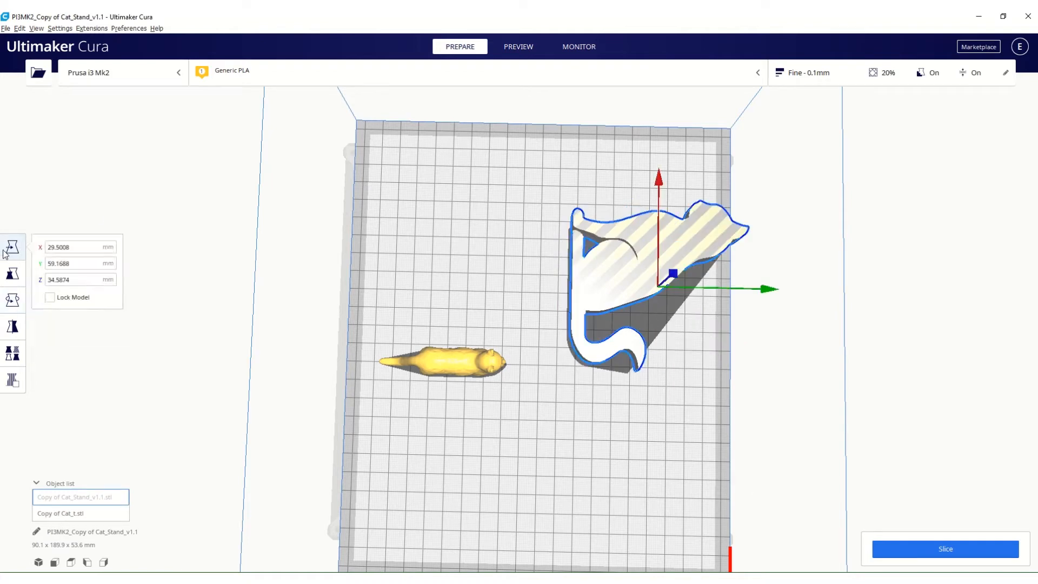
left_click_drag(689, 226, 658, 284)
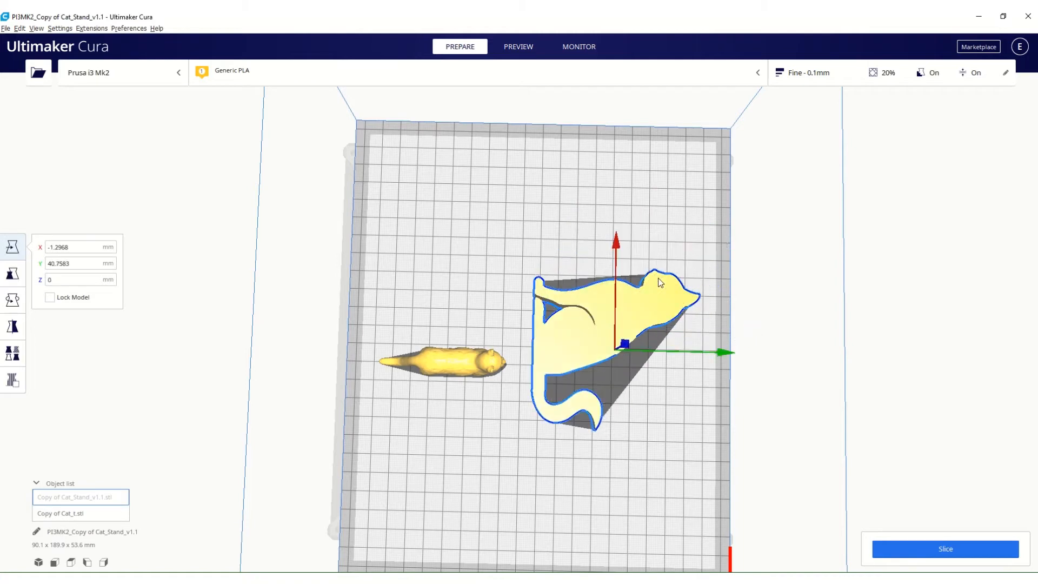
Tilt the cat stand freehand about the X axis until it stands upright.
left_click(12, 300)
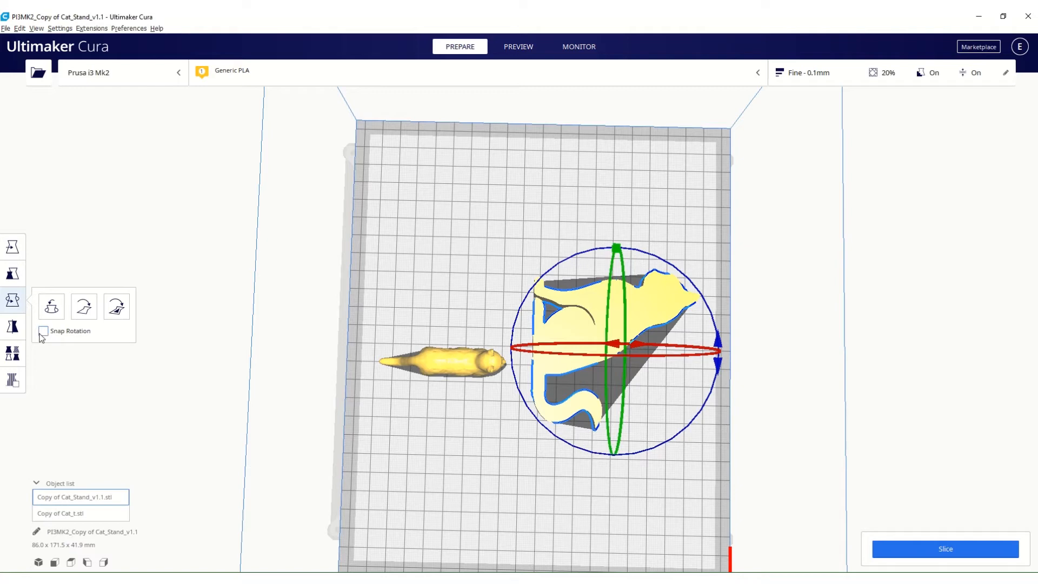
right_click_drag(480, 467, 420, 353)
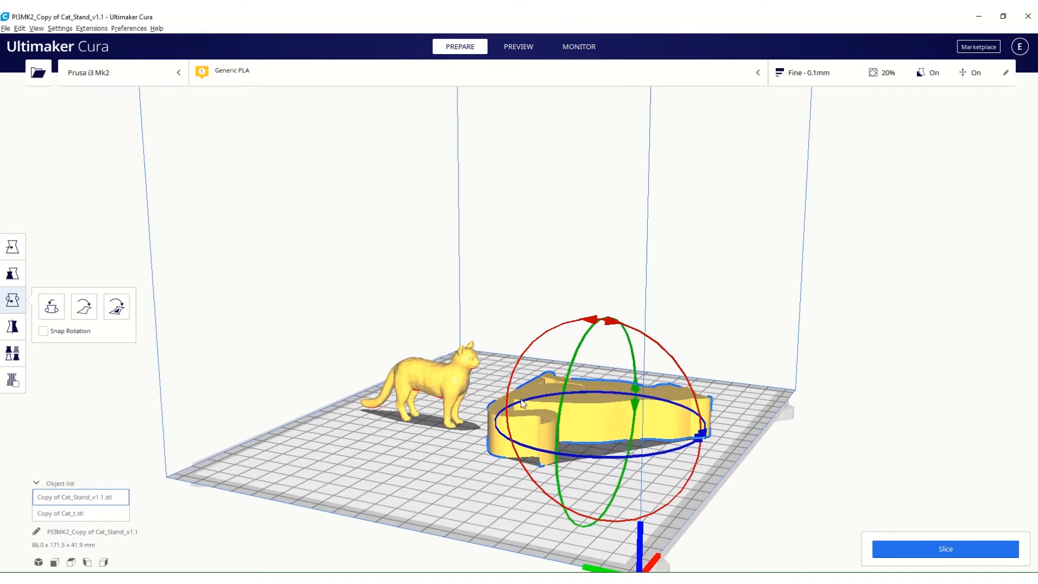
left_click_drag(570, 325, 517, 452)
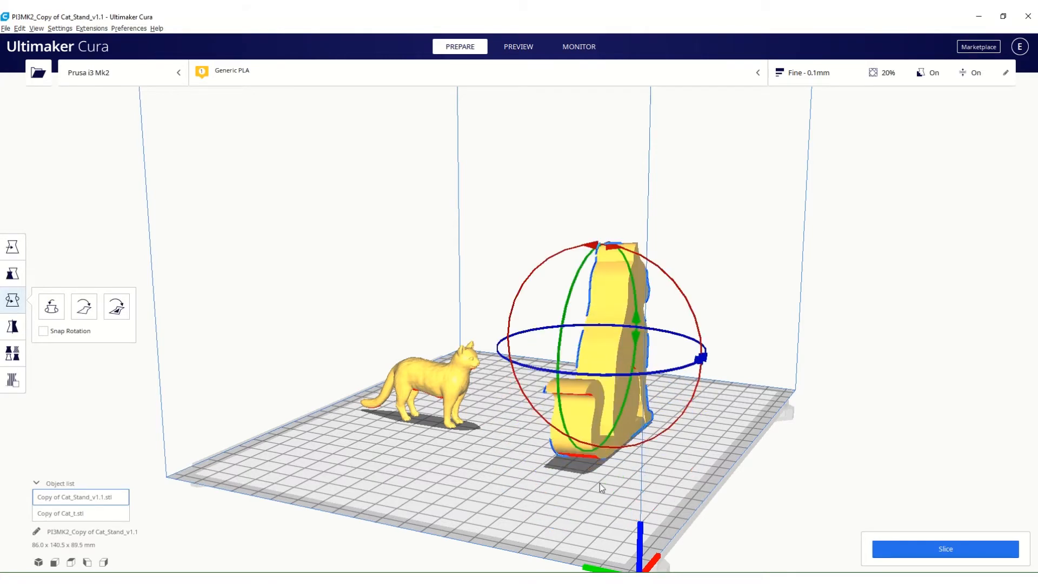
Rotate the cat stand about the Y axis freehand, and rotate it again with Snap Rotation enabled.
right_click_drag(600, 484, 451, 451)
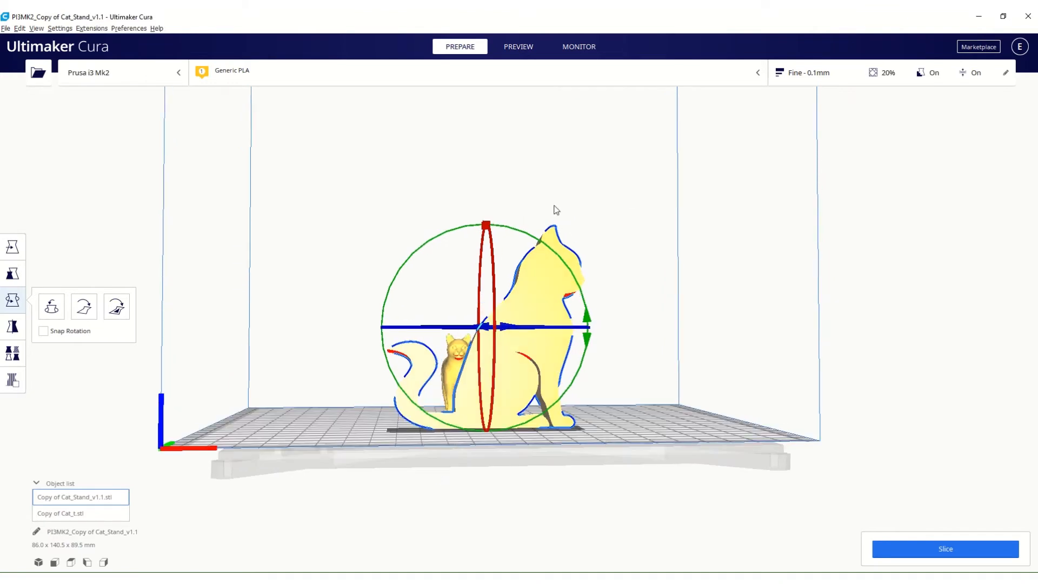
left_click_drag(542, 240, 596, 371)
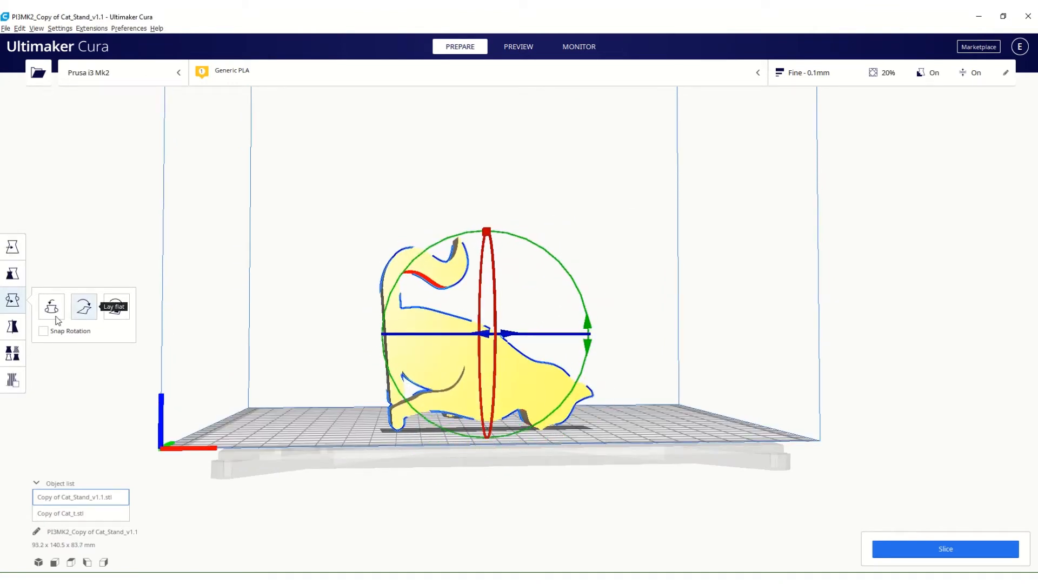
left_click(43, 331)
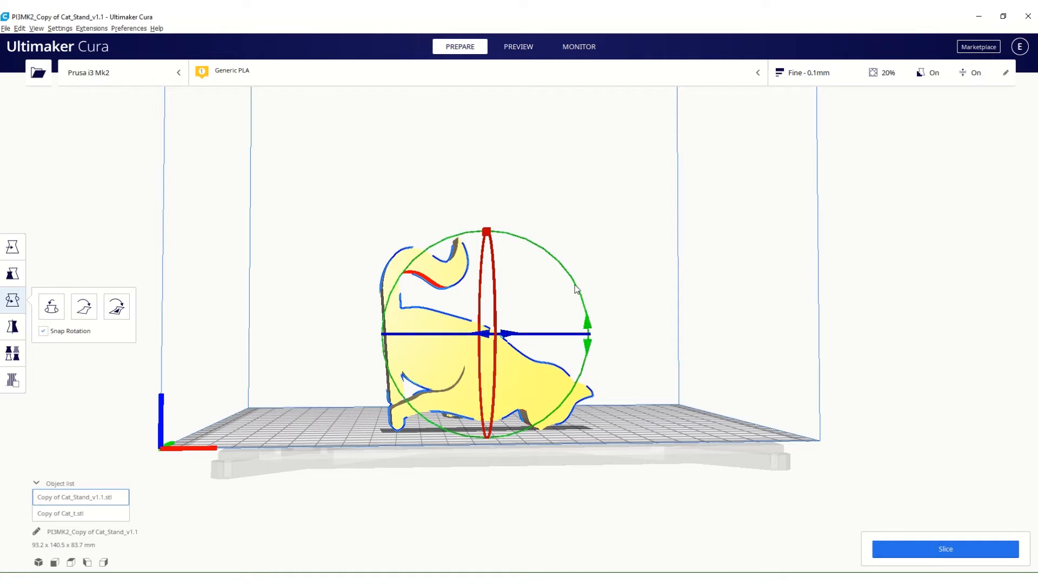
left_click_drag(570, 273, 414, 318)
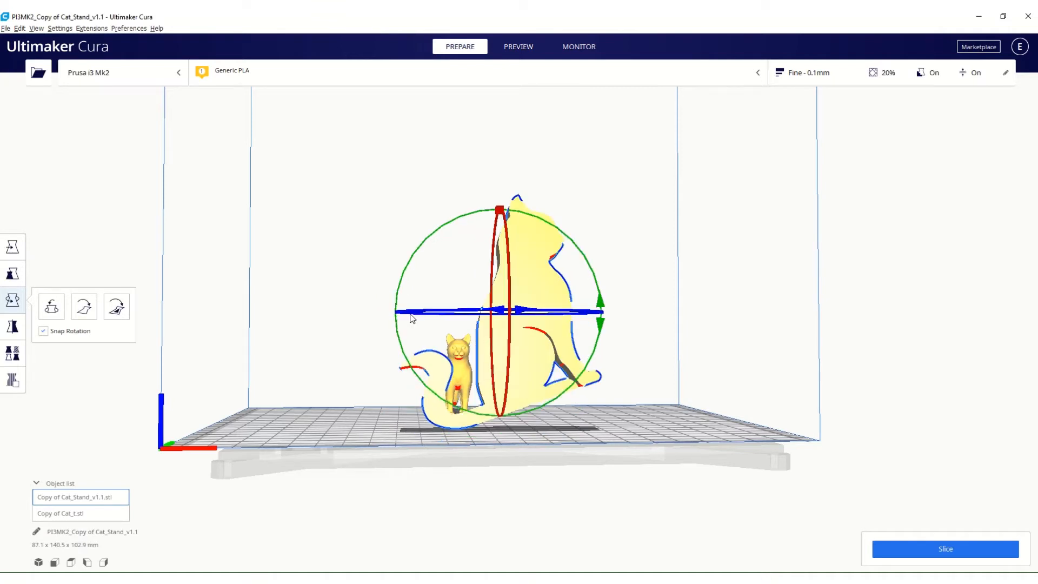
Reset the cat stand's rotation, and align its large flat side face to the build plate.
left_click(56, 314)
left_click(116, 313)
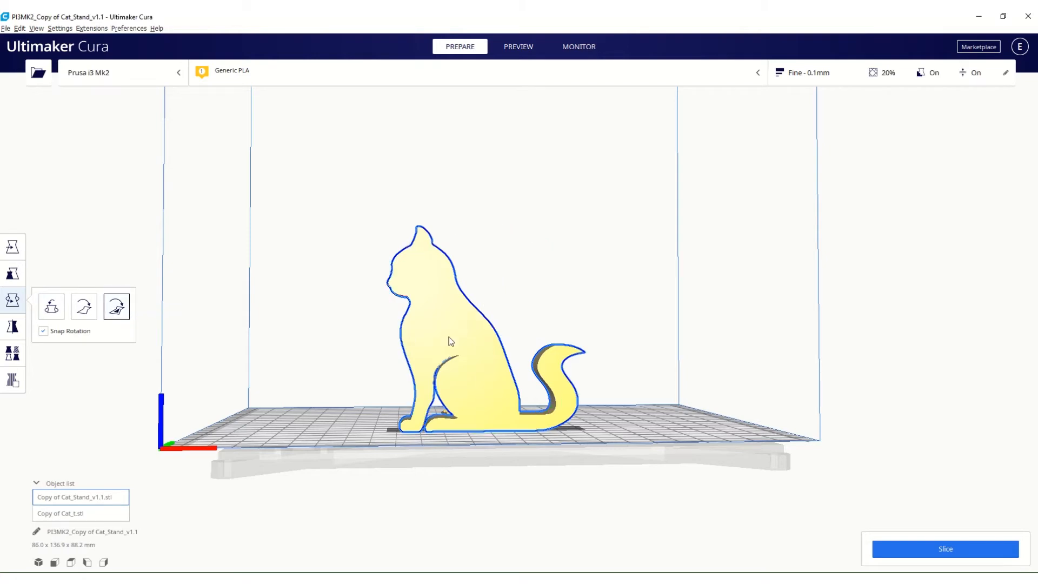
left_click(448, 336)
right_click_drag(171, 401, 430, 437)
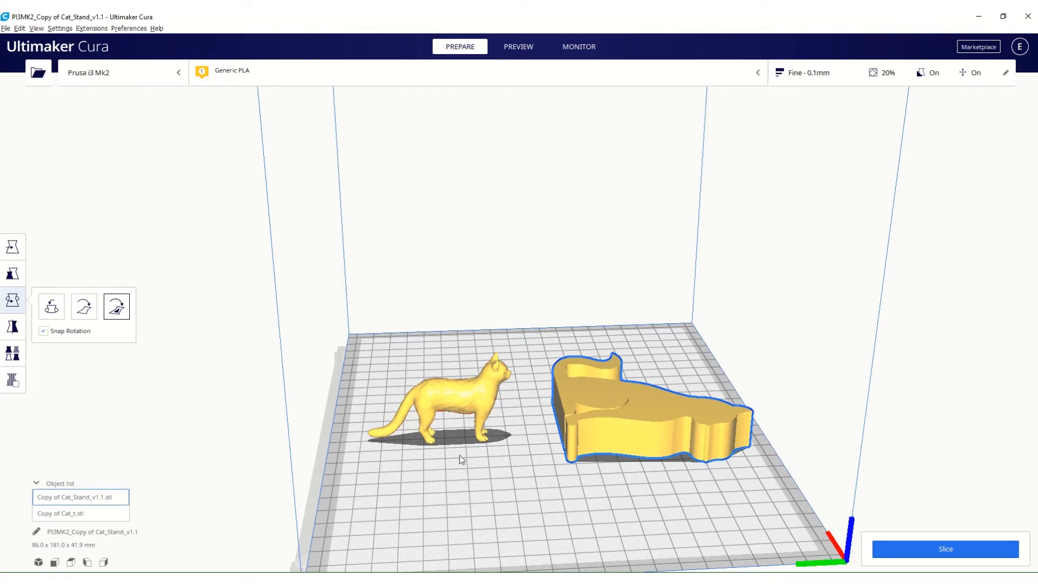
Mirror the cat stand along the Y axis and along the X axis.
left_click(6, 335)
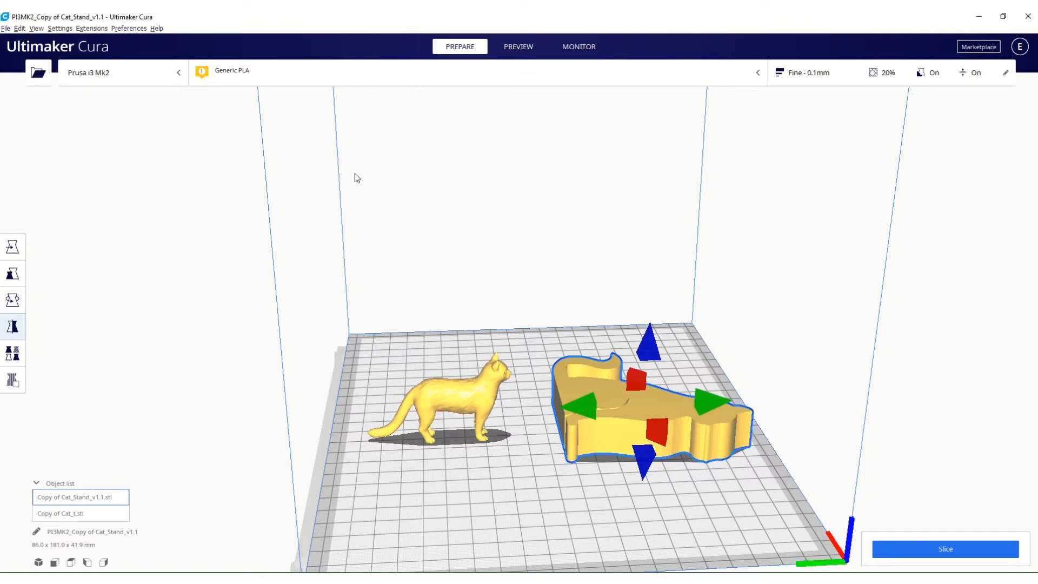
right_click_drag(717, 358, 689, 339)
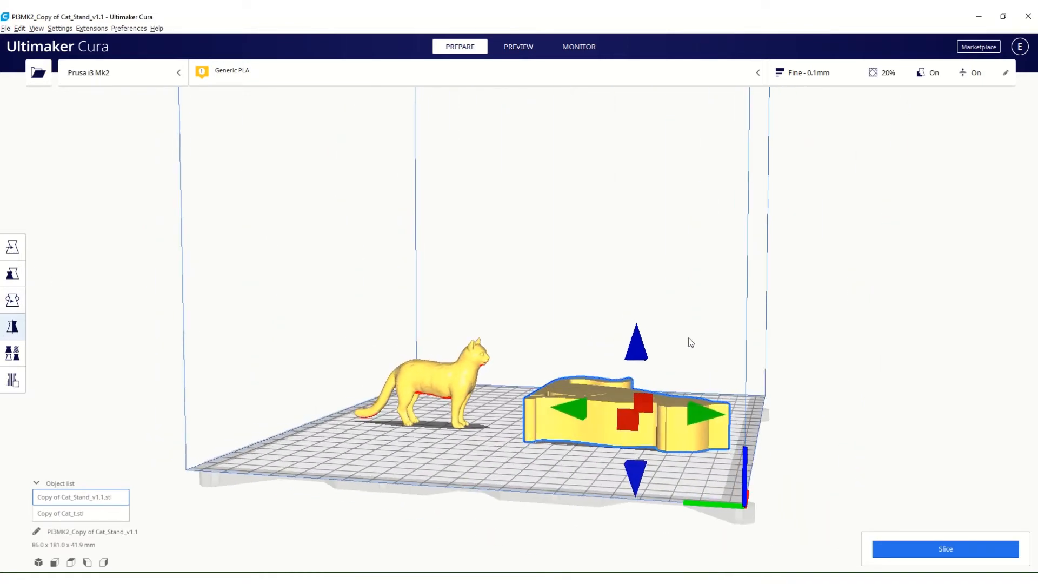
left_click(574, 415)
right_click_drag(629, 401, 604, 495)
left_click(478, 469)
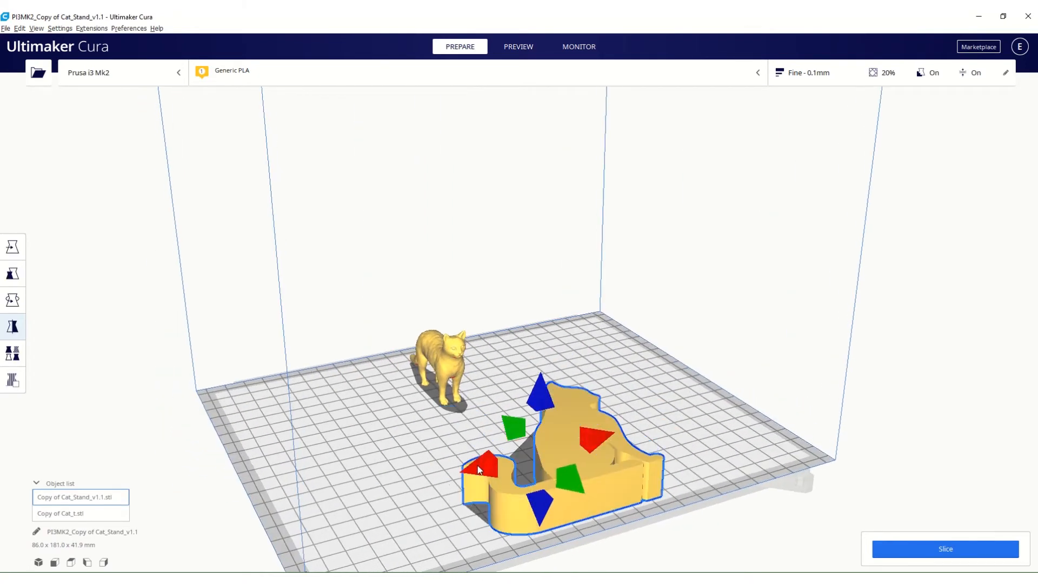
right_click_drag(478, 469, 574, 498)
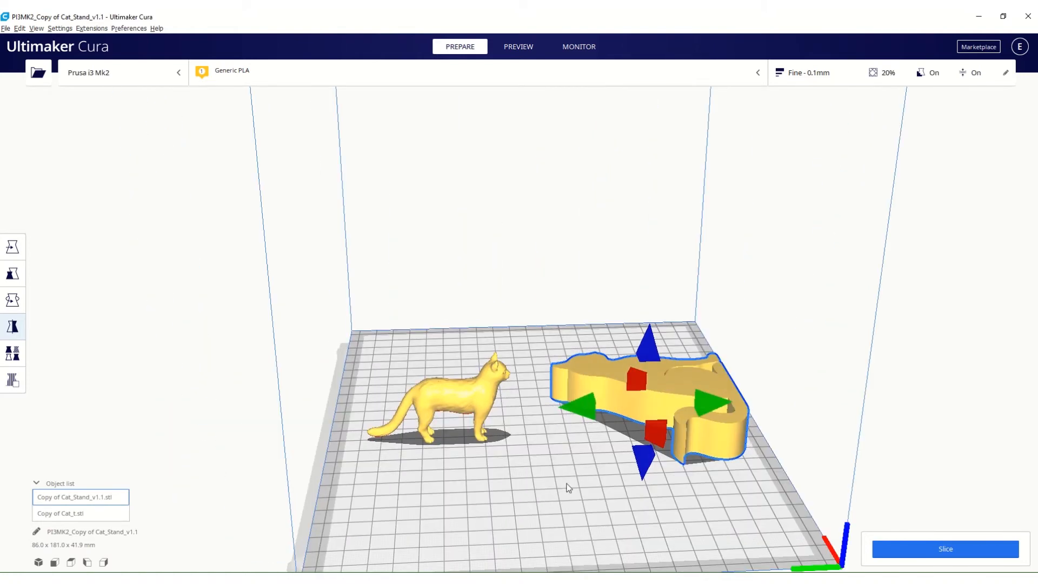
Open the cat stand's per-model settings, and review the recommended and custom print settings.
left_click(9, 358)
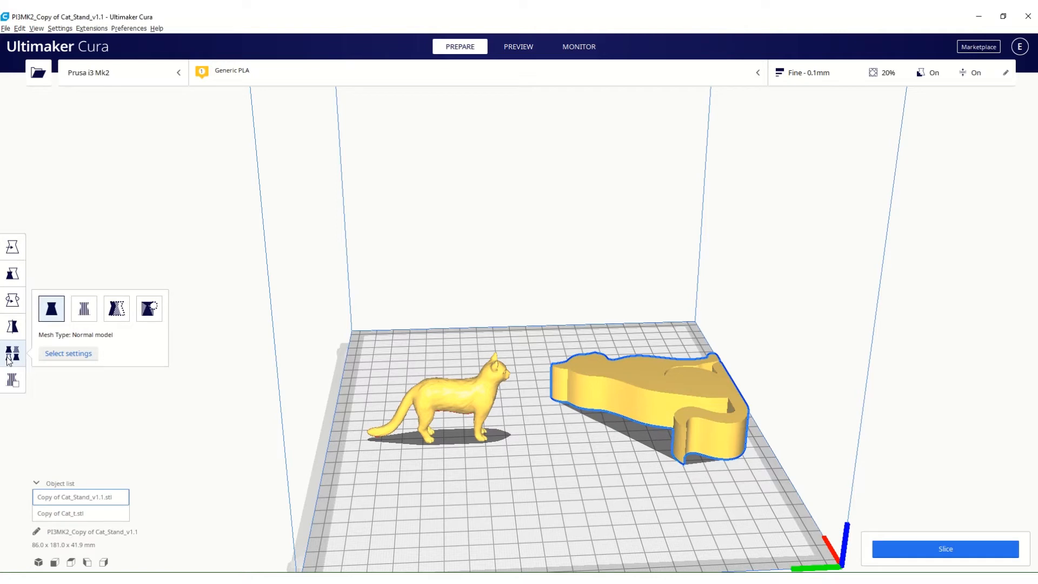
left_click(845, 81)
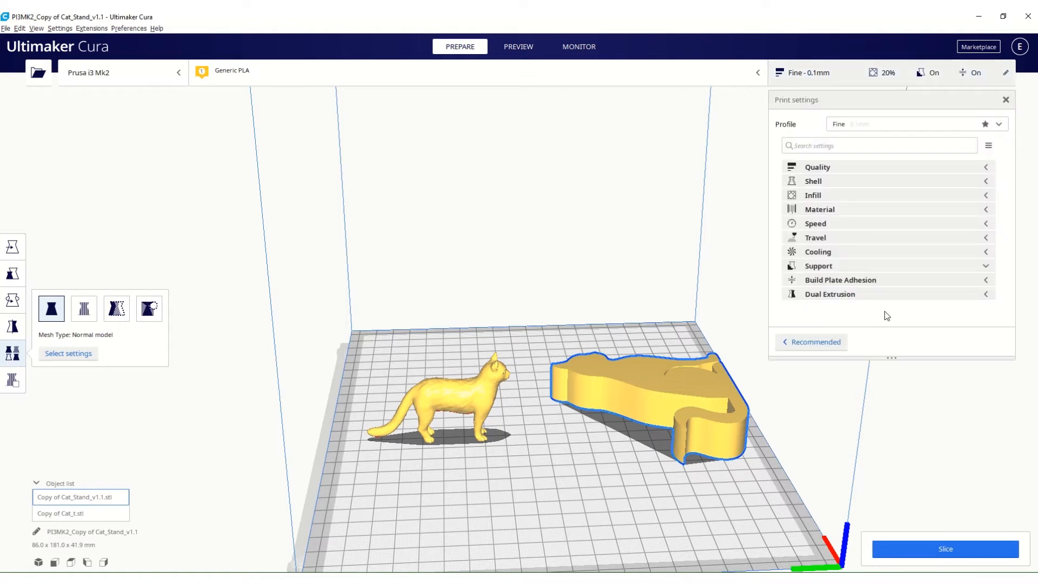
left_click(820, 346)
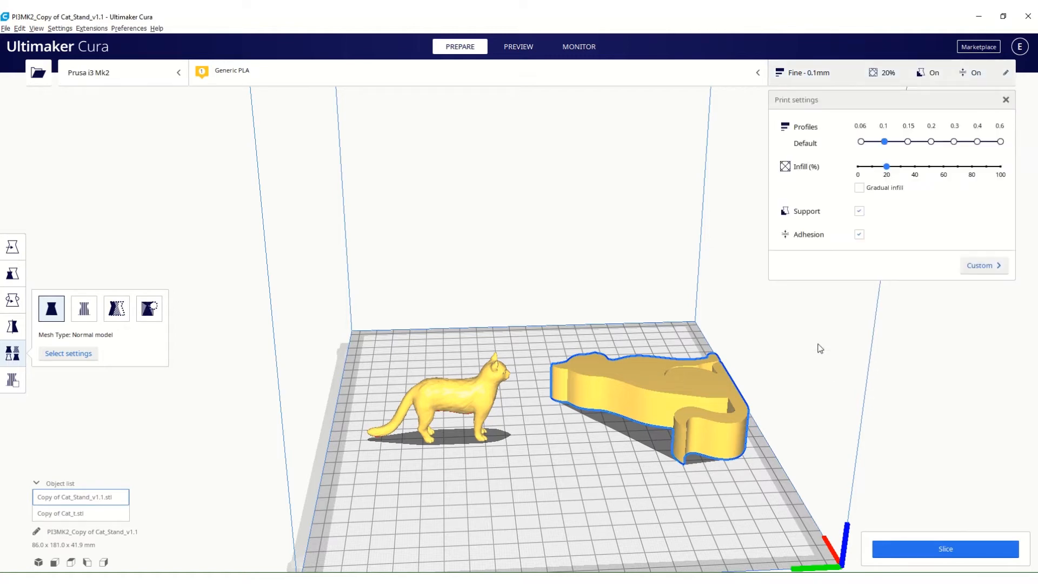
left_click(993, 273)
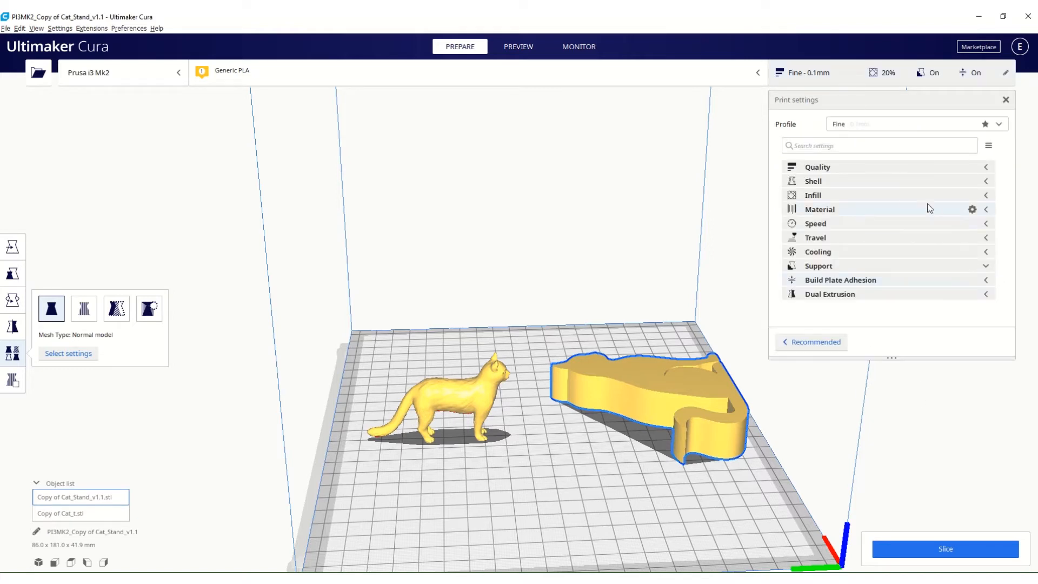
left_click(850, 80)
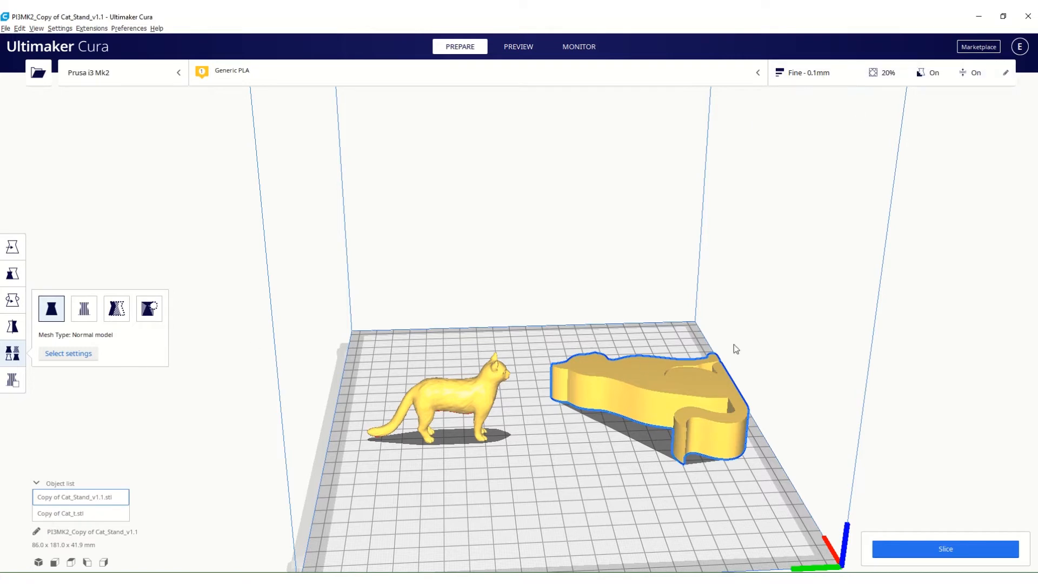
Switch the standing cat's mesh type to Print as support, then to Modify settings for overlaps, and view its selectable settings.
left_click(464, 397)
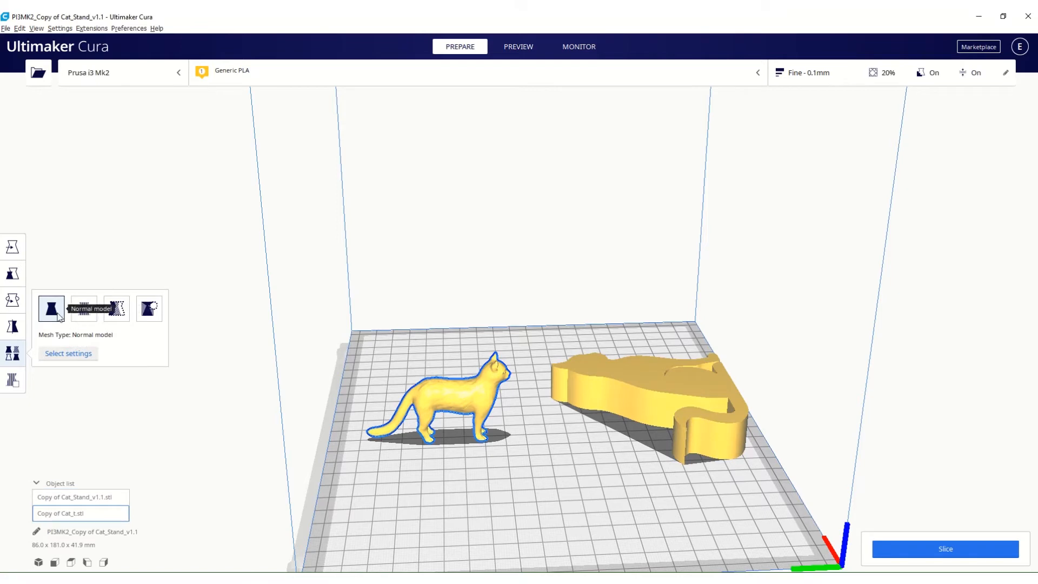
left_click(87, 311)
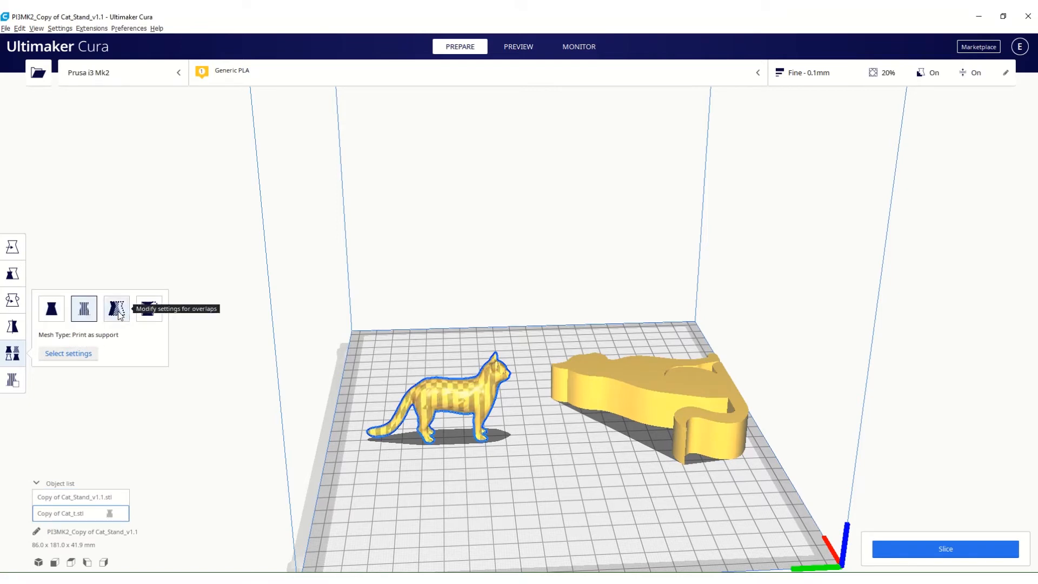
left_click(117, 310)
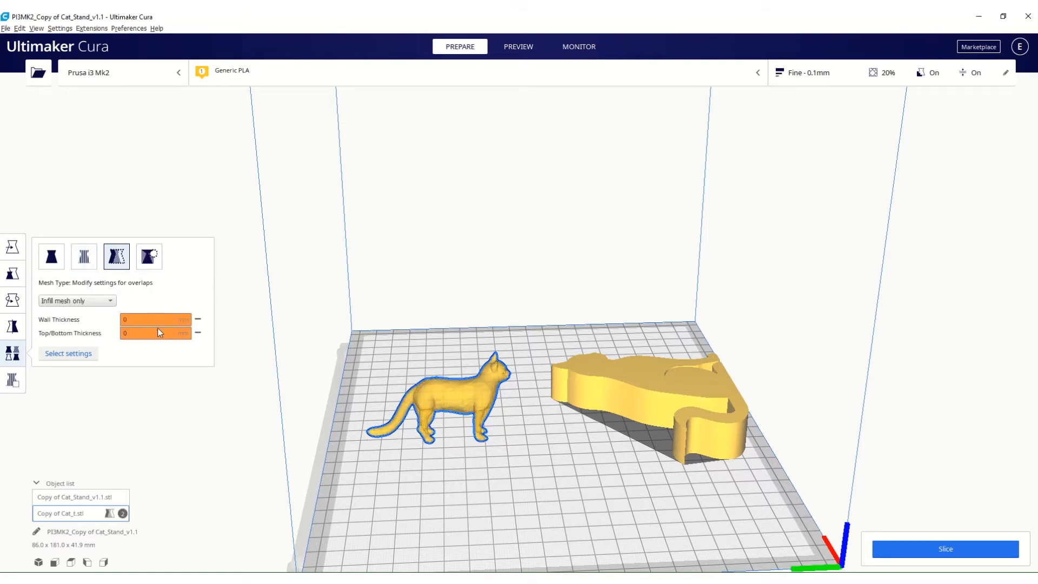
left_click(110, 301)
left_click(110, 299)
left_click(75, 355)
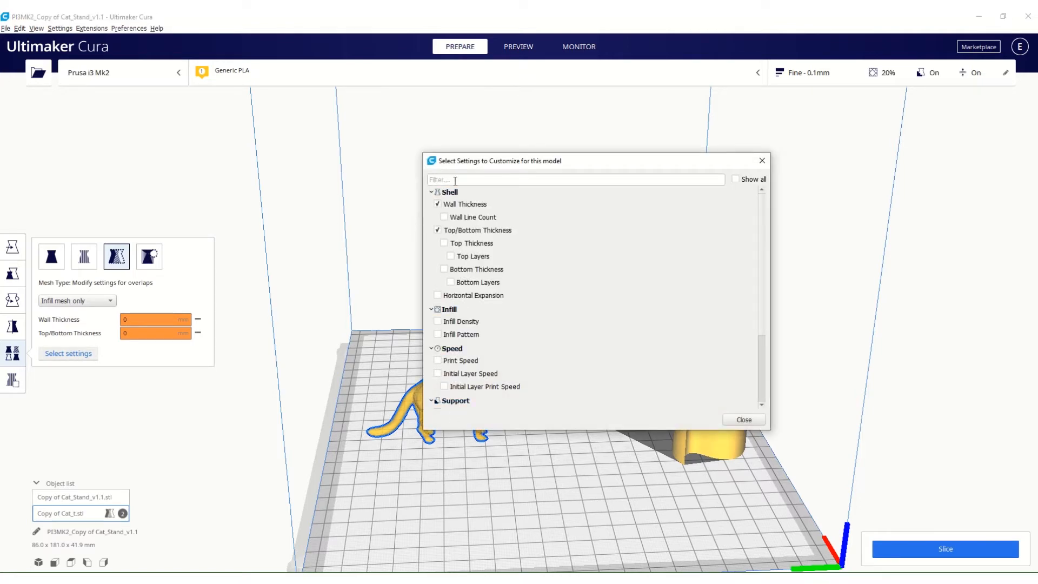
left_click(761, 161)
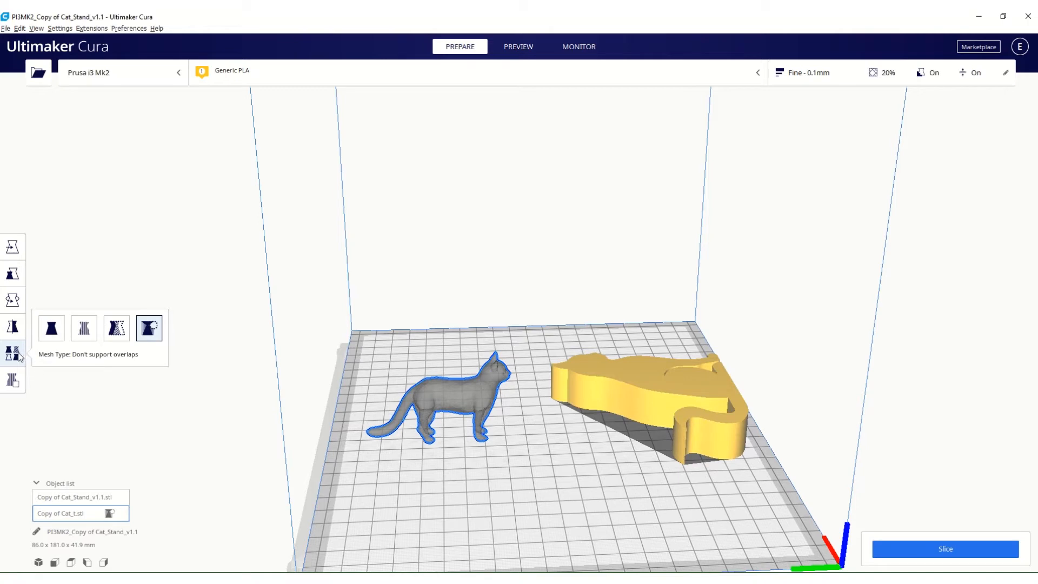
Return the standing cat to the Normal model mesh type and view the list of settings that can be customized for it.
left_click(13, 381)
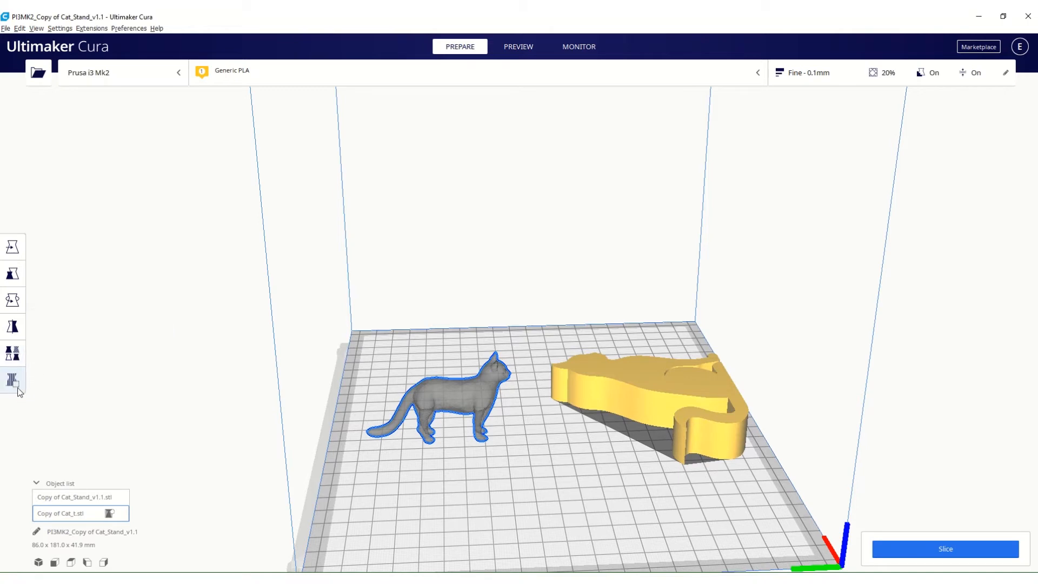
left_click(12, 353)
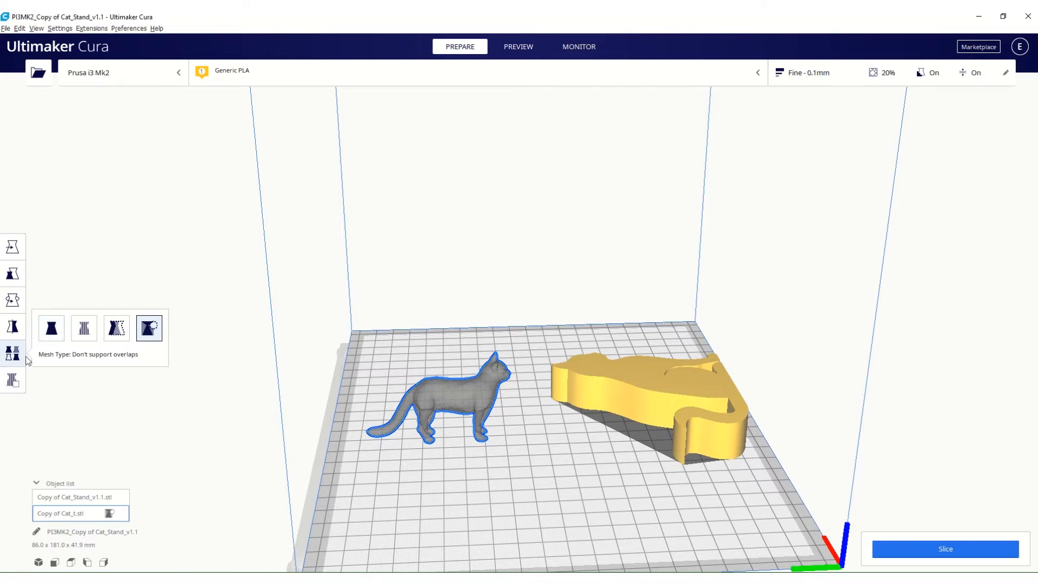
left_click(51, 329)
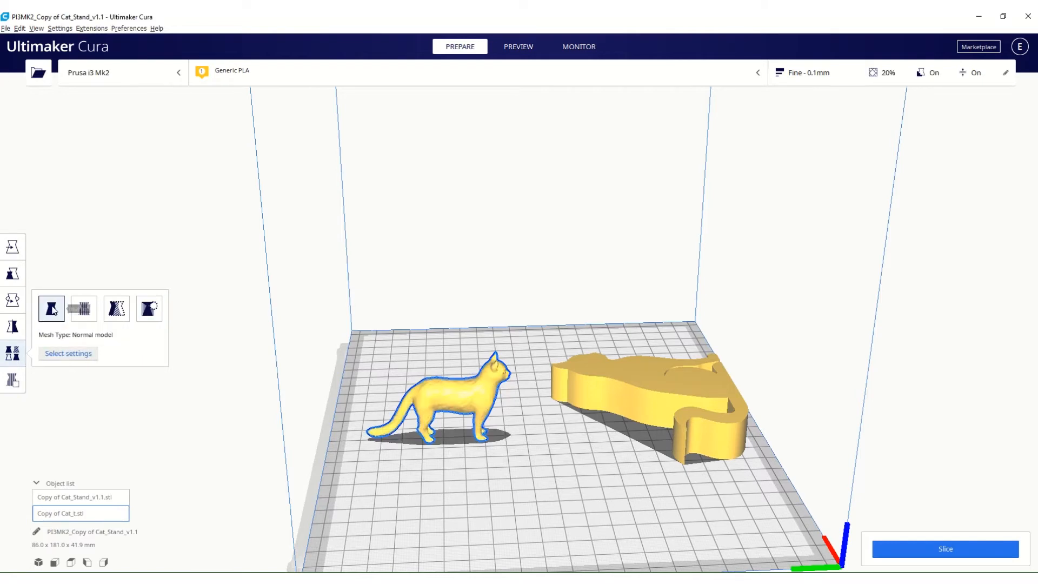
left_click(69, 355)
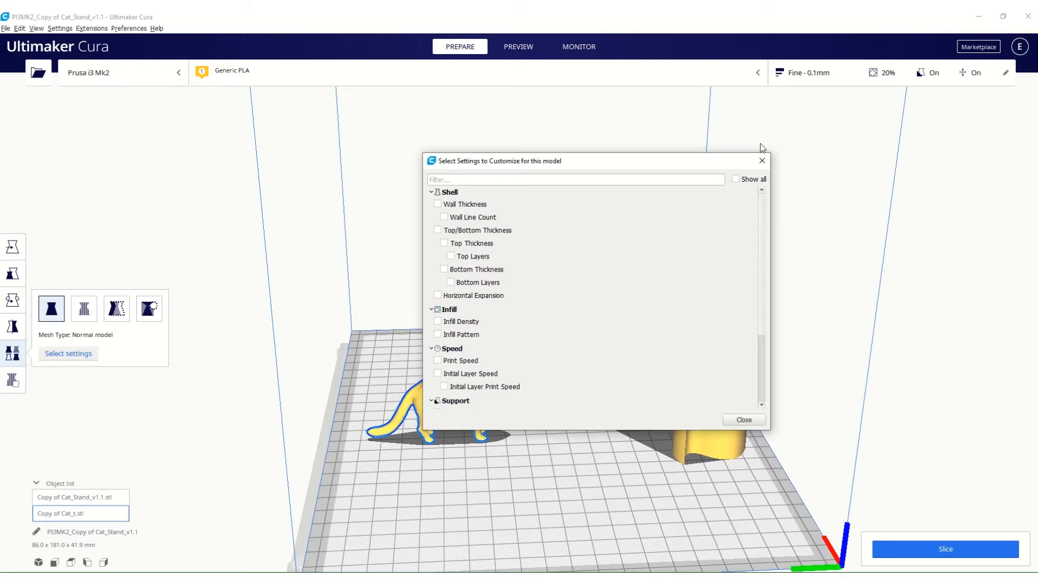
left_click(766, 160)
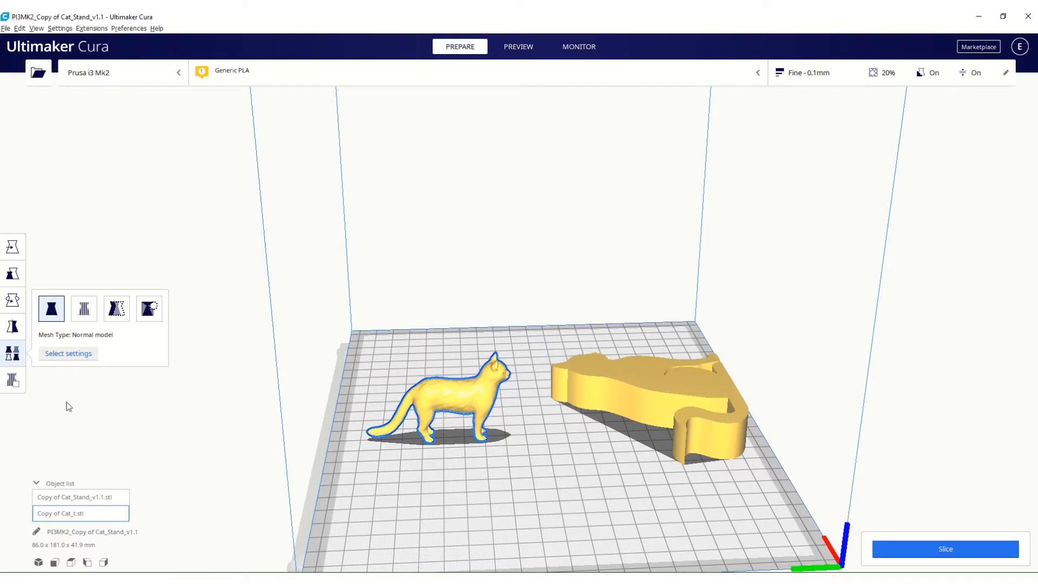
Add a support blocker at the standing cat's face, and move it to about X -10.2 mm, Y -22.3 mm.
left_click(13, 380)
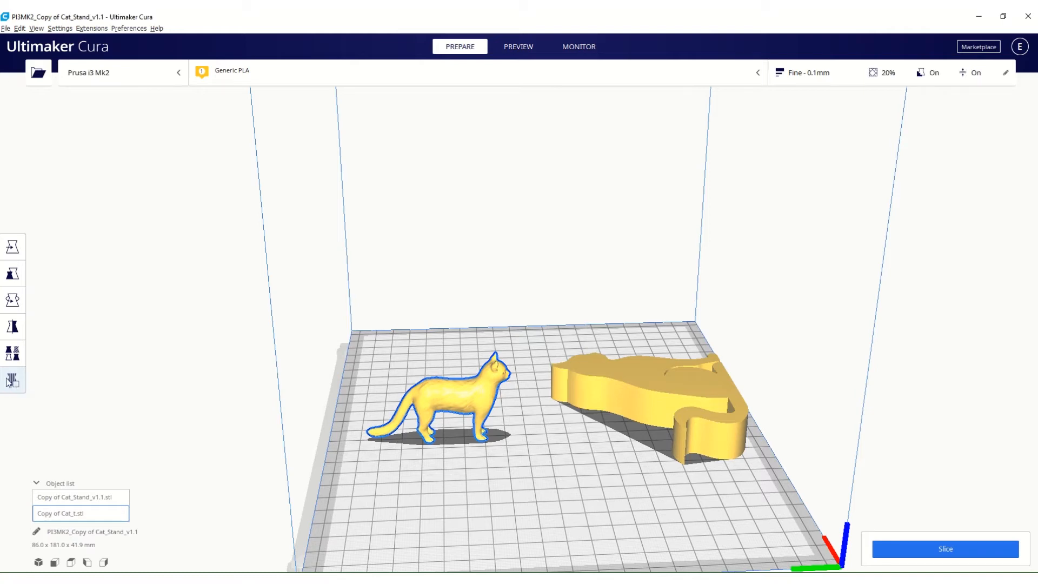
left_click(507, 378)
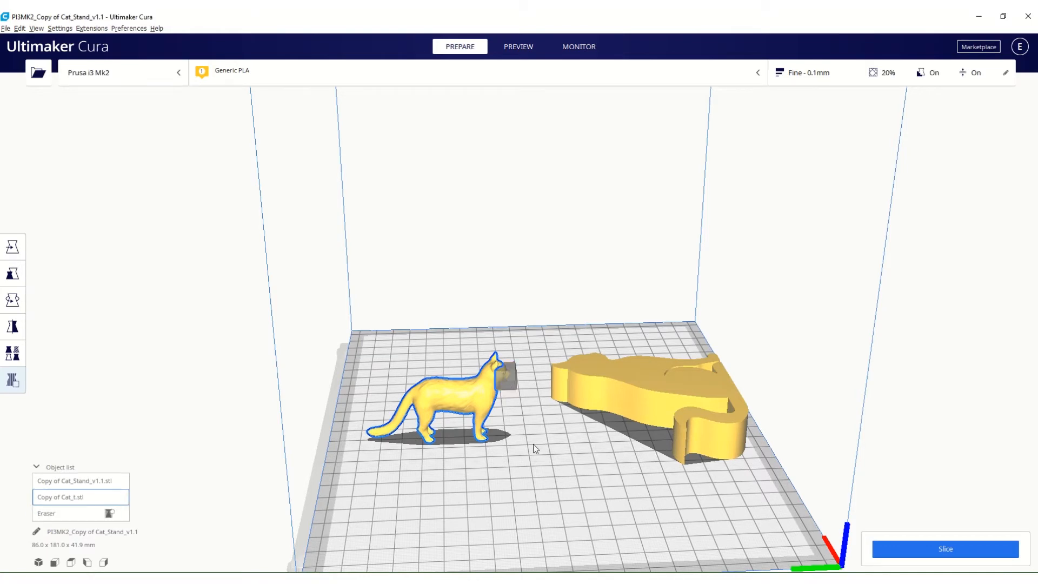
right_click_drag(533, 443, 333, 415)
scroll(466, 378, "up", 5)
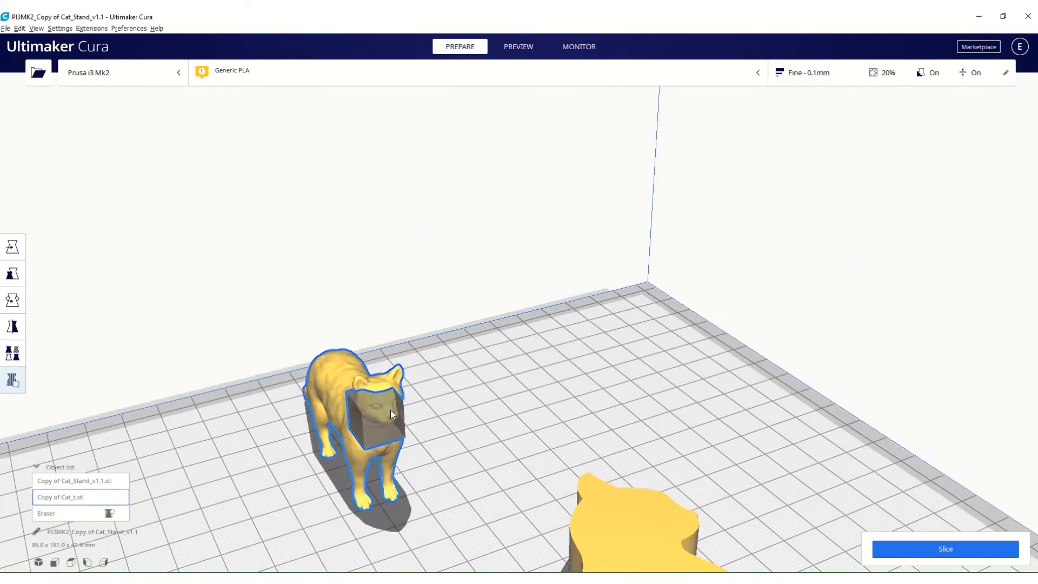
left_click(645, 398)
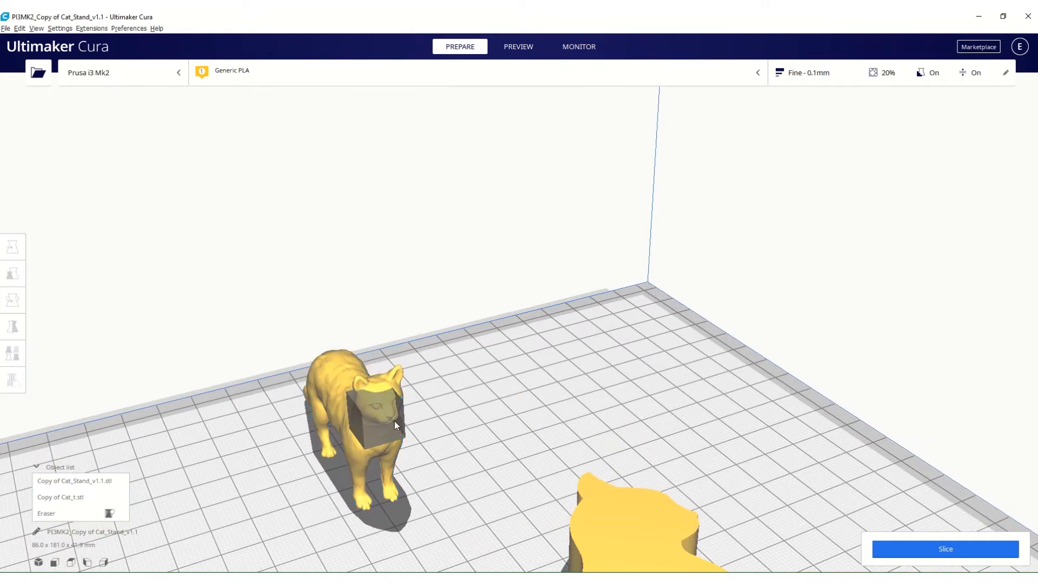
left_click(385, 433)
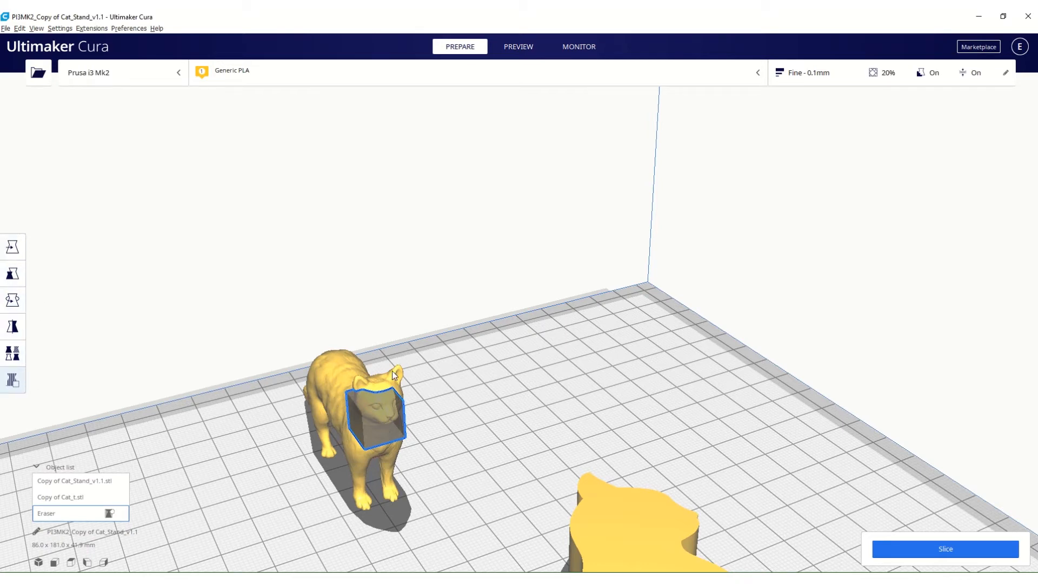
left_click(24, 249)
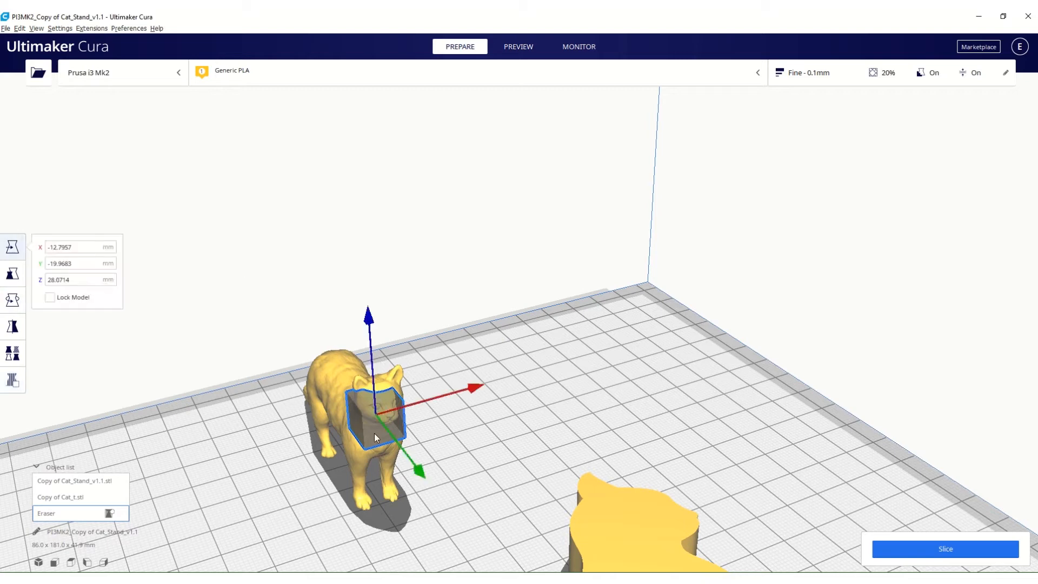
left_click_drag(375, 436, 381, 432)
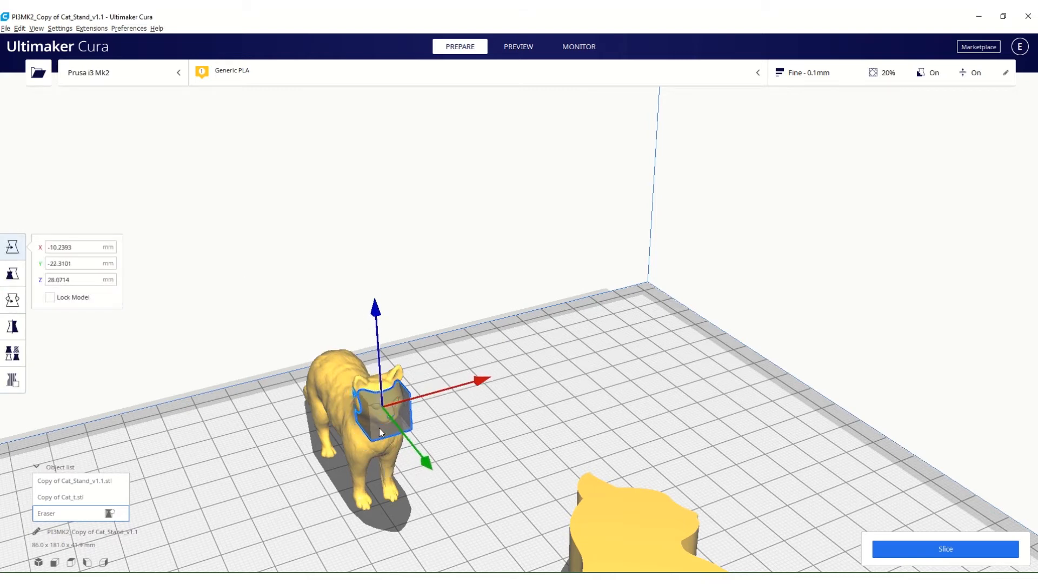
Scale the support blocker uniformly to about 16.6 mm so it surrounds the cat's head.
left_click(13, 274)
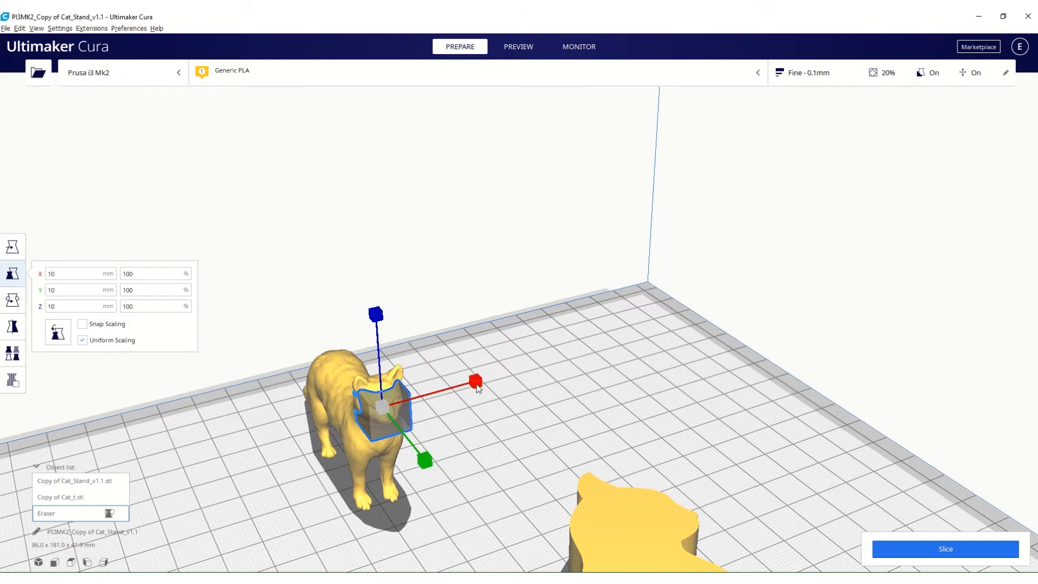
left_click_drag(475, 383, 527, 371)
mouse_move(249, 440)
right_mouse_down()
mouse_move(293, 390)
mouse_move(353, 397)
right_mouse_up()
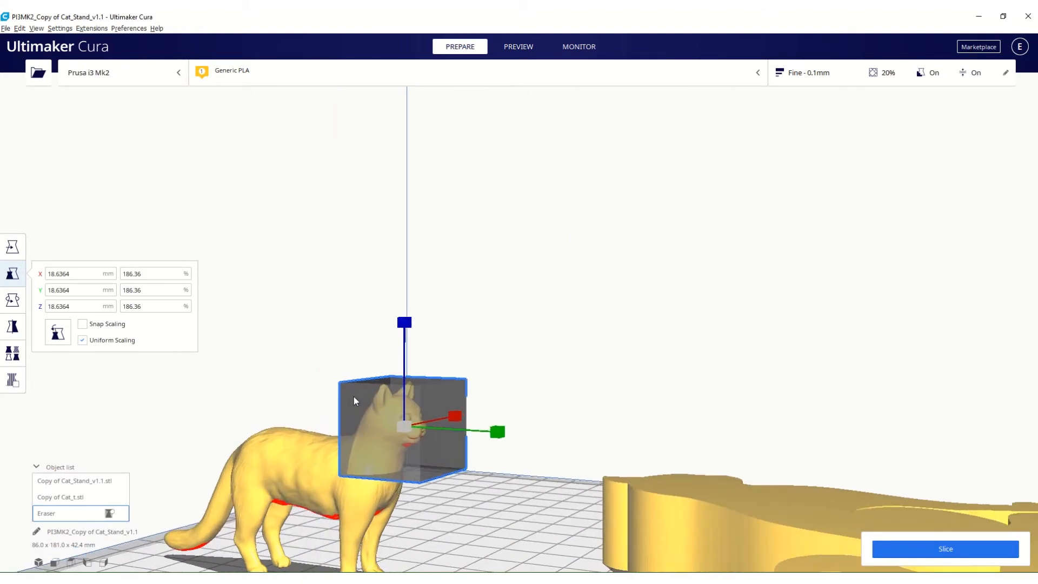
mouse_move(365, 398)
left_mouse_down()
mouse_move(359, 387)
mouse_move(365, 403)
left_mouse_up()
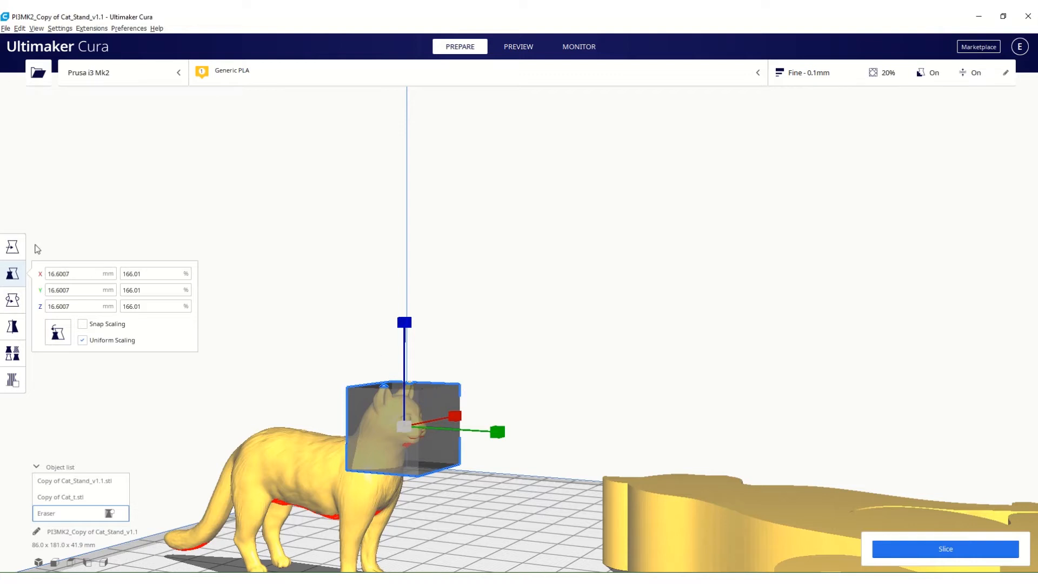
Raise the support blocker around the cat's head to about Z 26.9 mm.
left_click(17, 247)
left_click(406, 312)
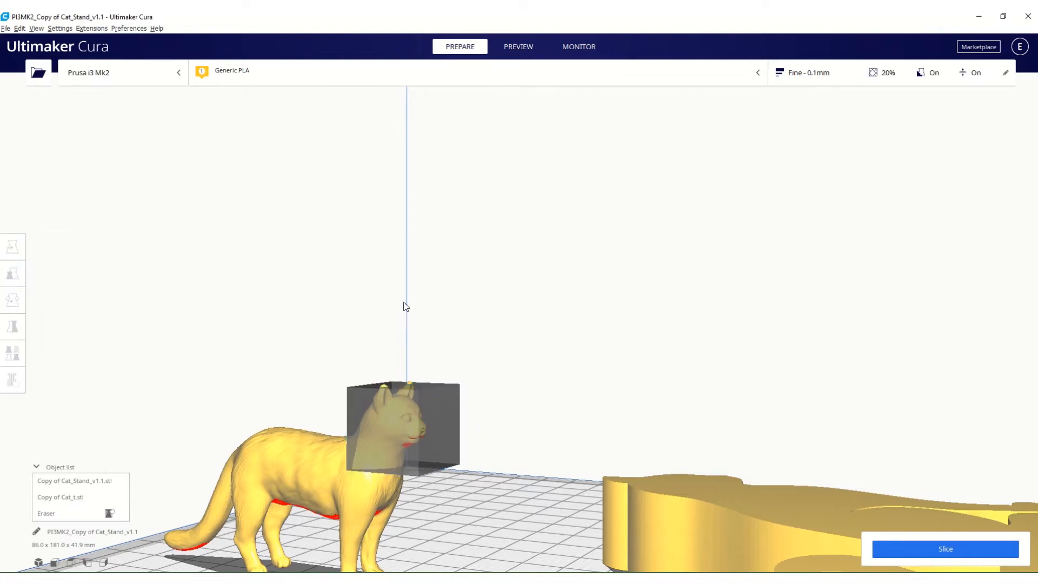
left_click(394, 388)
left_click_drag(403, 315, 406, 305)
mouse_move(405, 517)
right_mouse_down()
mouse_move(298, 498)
mouse_move(321, 512)
mouse_move(412, 518)
right_mouse_up()
scroll(850, 503, "down", 5)
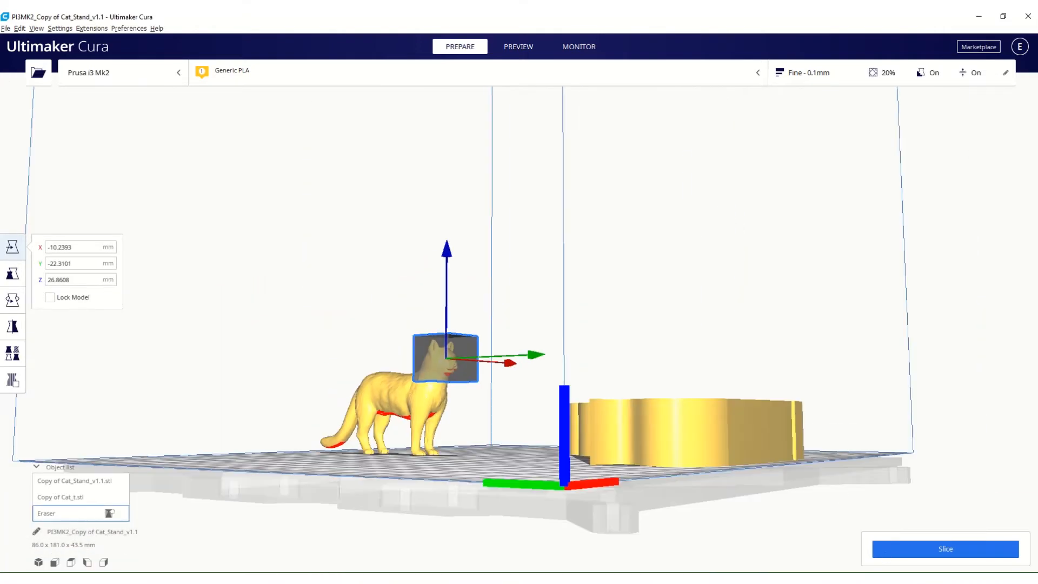
Slice the models with the support blocker in place, and inspect the supports around the cat's head in the layer preview.
left_click(946, 549)
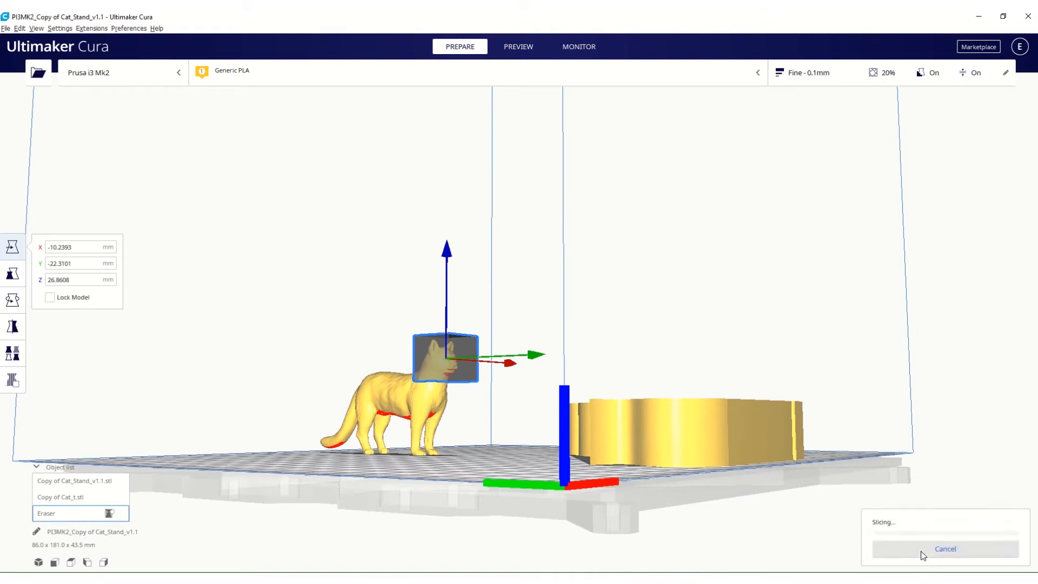
left_click(512, 54)
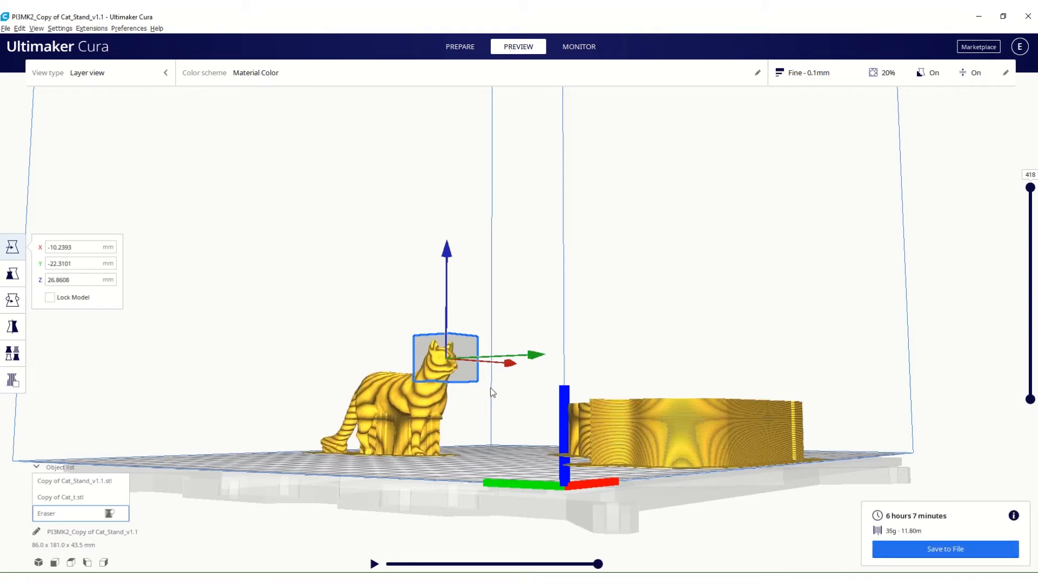
right_click_drag(384, 410, 473, 414)
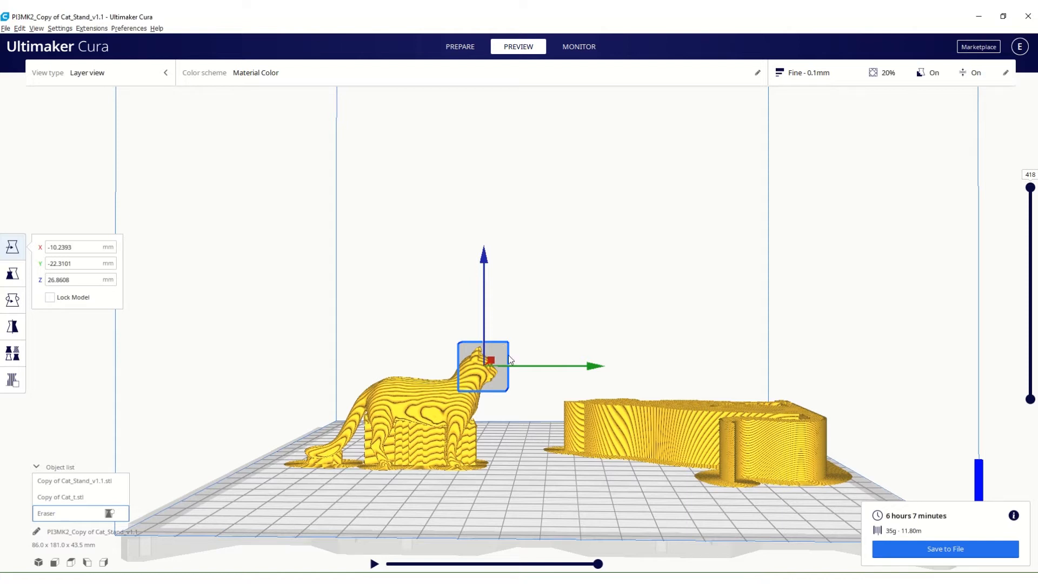
Delete the support blocker and slice the models again.
key("Delete")
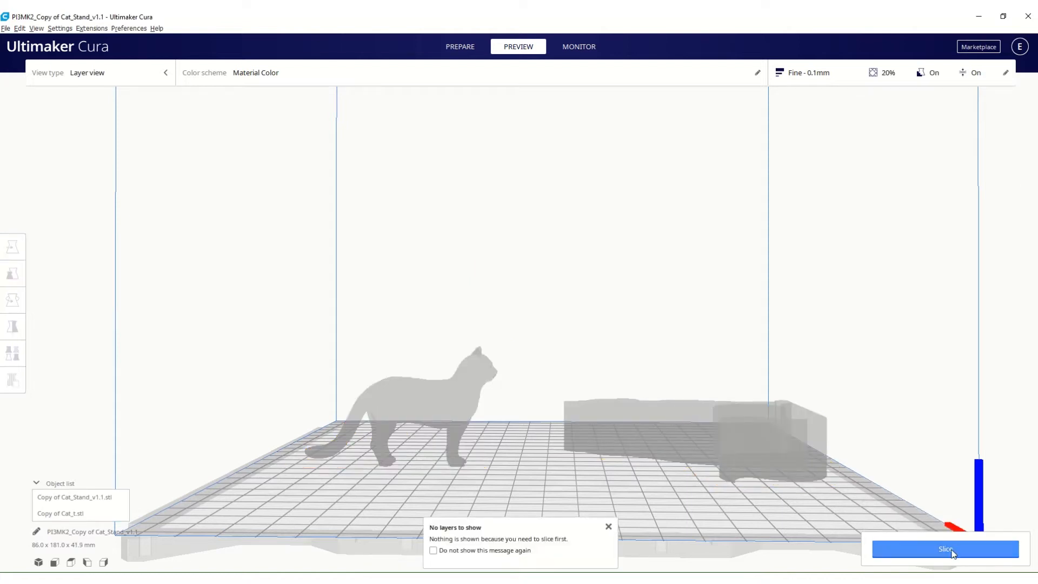
left_click(951, 550)
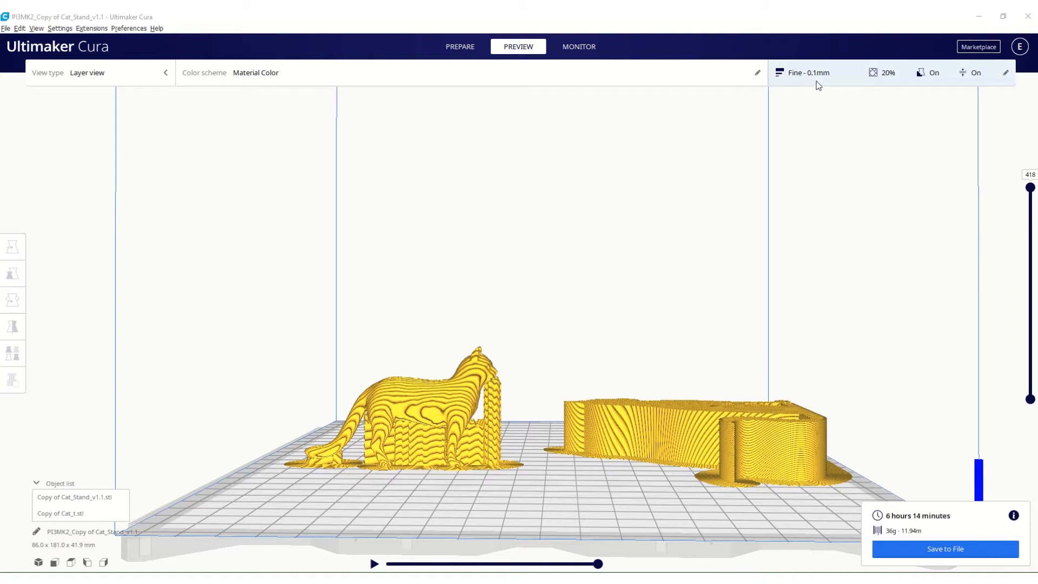
Open the print settings and compare the recommended options with the custom setting categories.
left_click(842, 85)
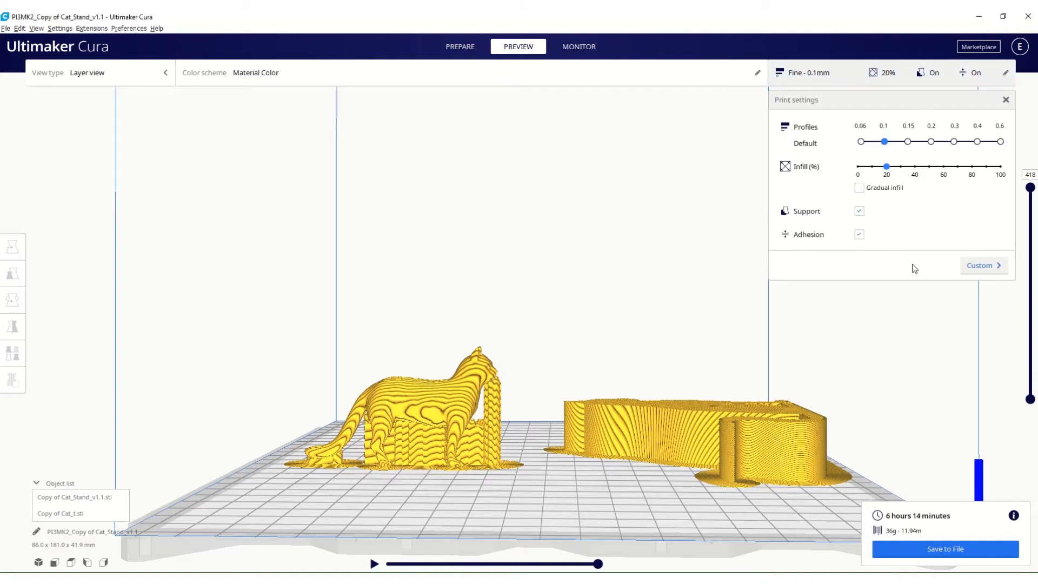
left_click(980, 266)
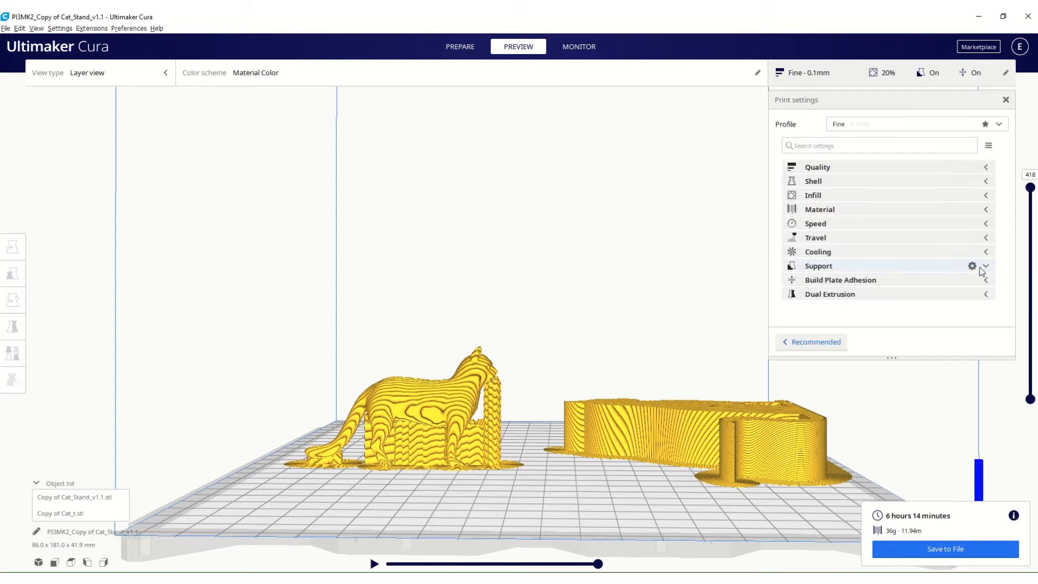
left_click(808, 341)
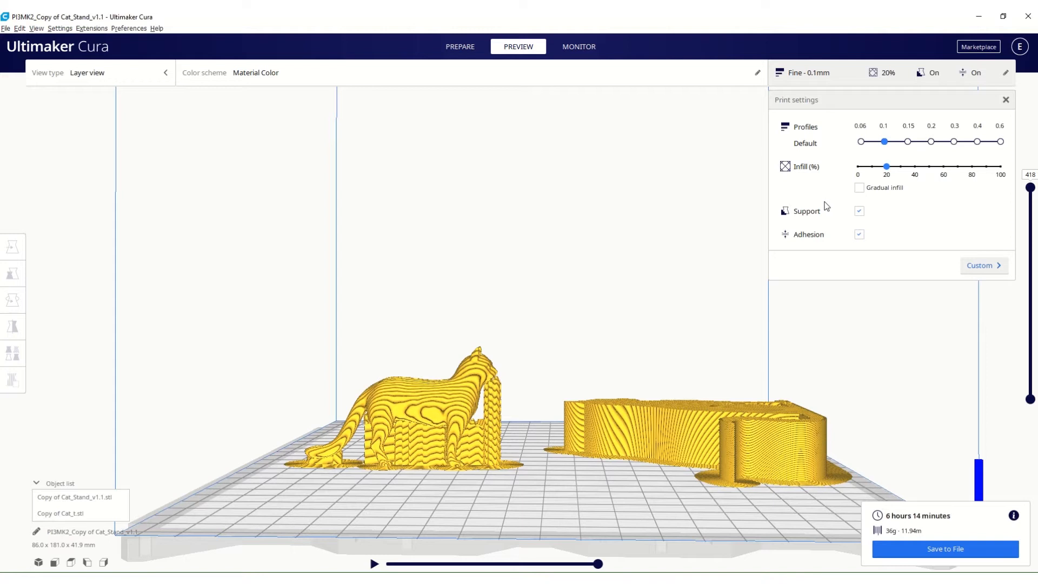
left_click(976, 265)
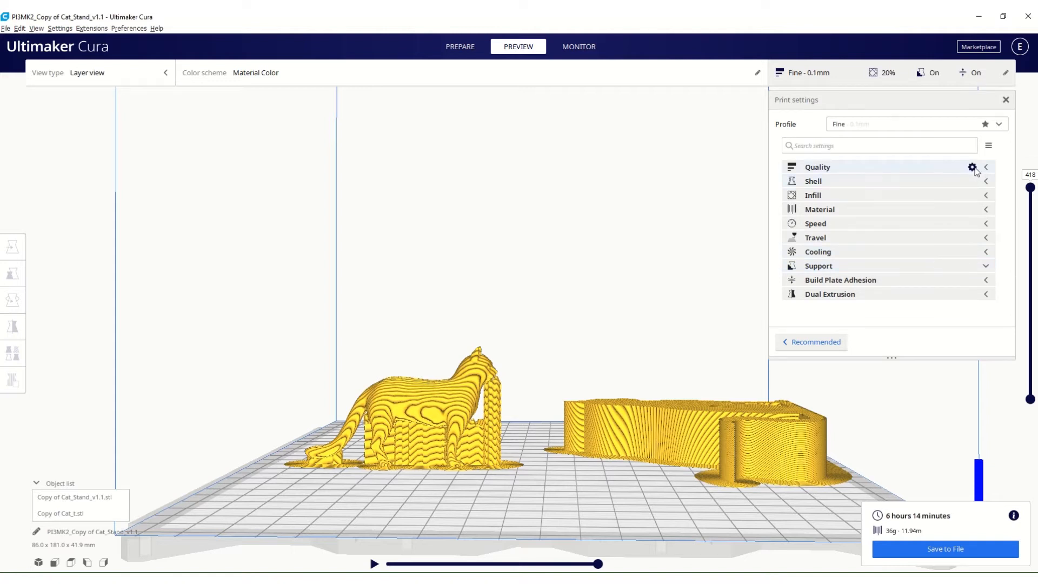
Review the visibility options for the Quality settings, and expand the Quality category in the custom print settings.
left_click(971, 168)
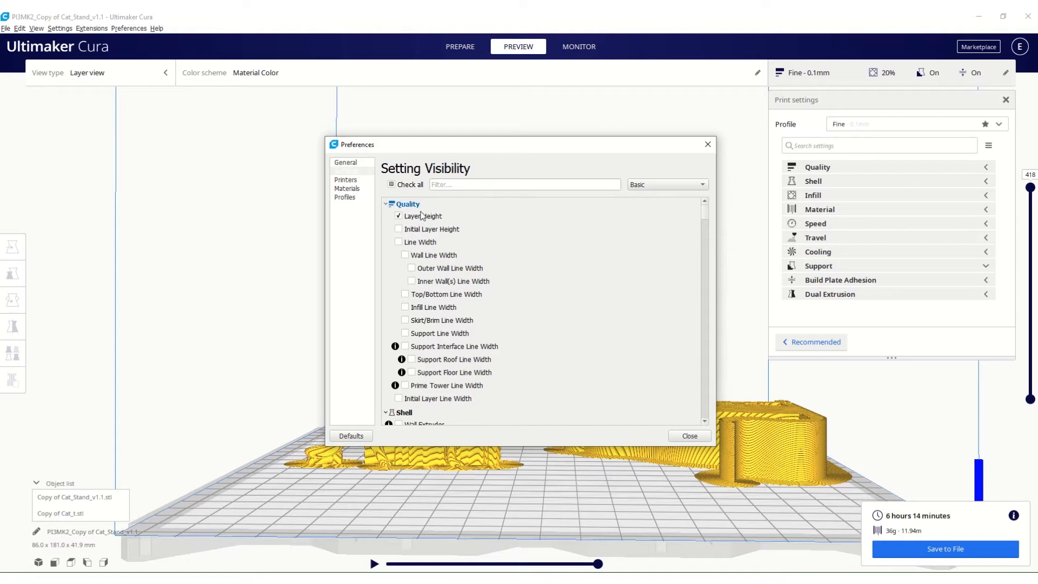
mouse_move(412, 220)
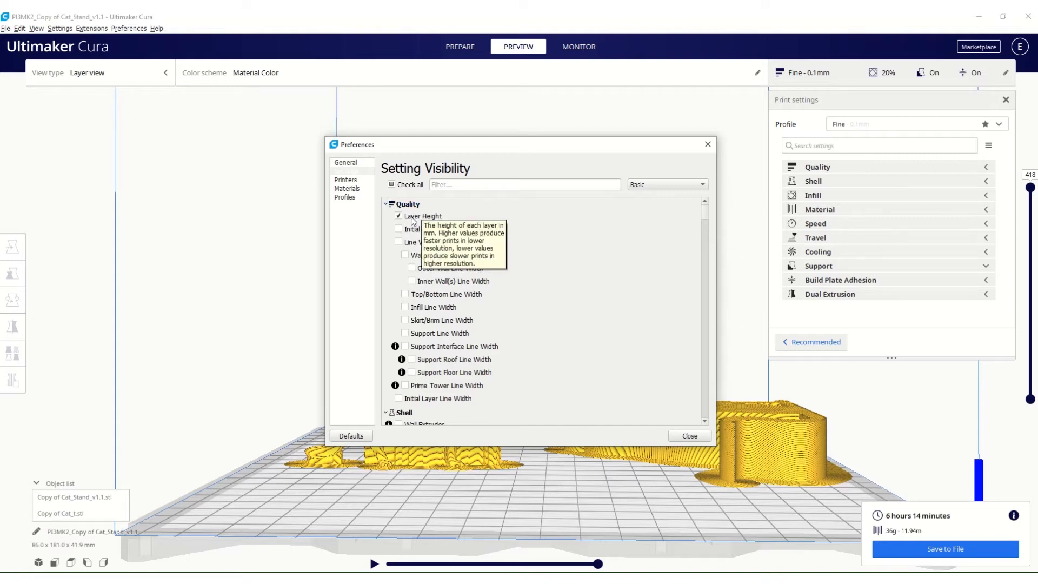
left_click(708, 145)
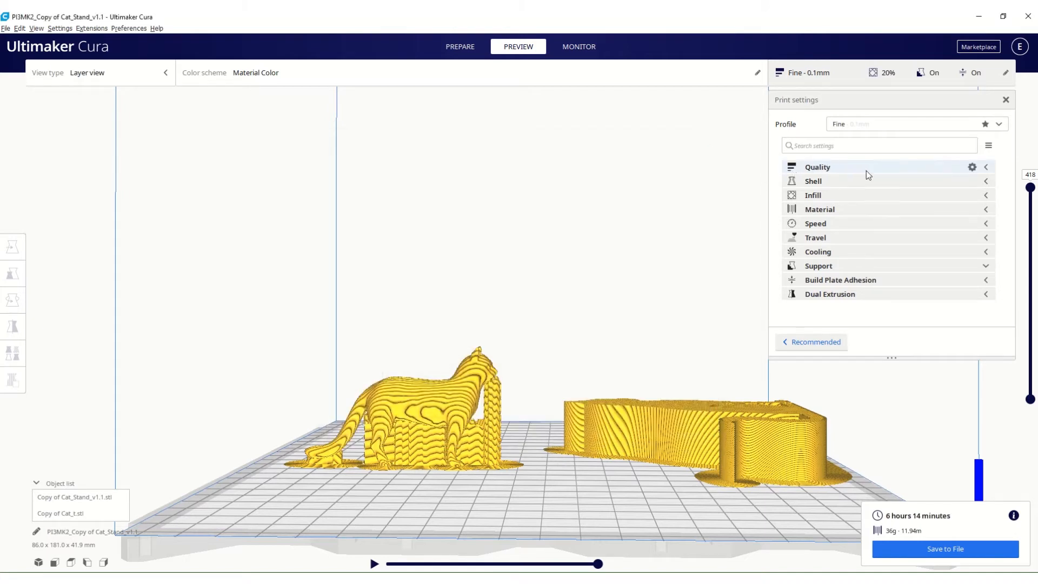
left_click(986, 168)
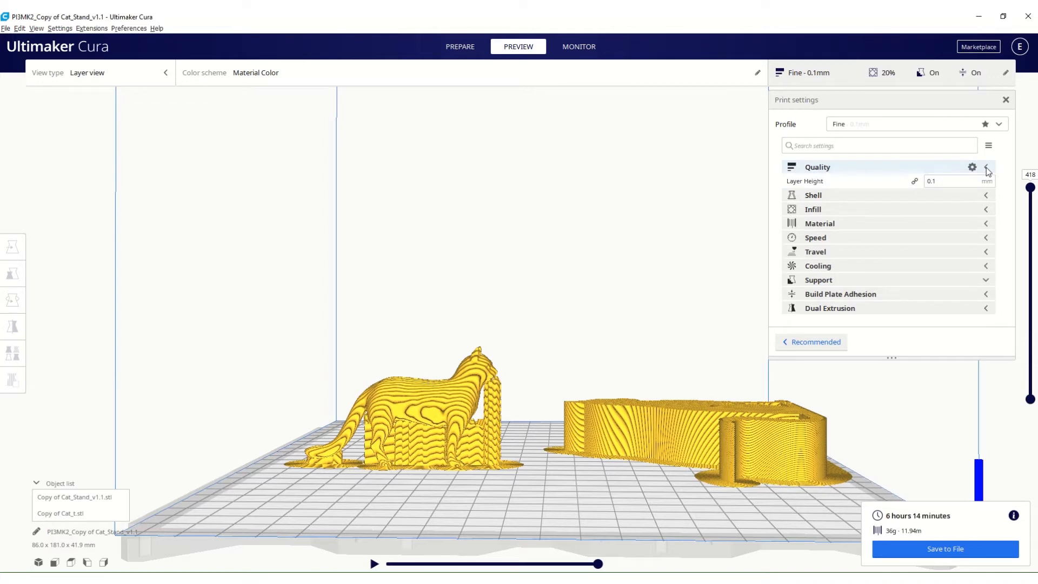
Review the setting visibility options and make Support Line Width visible in the Quality settings.
mouse_move(830, 185)
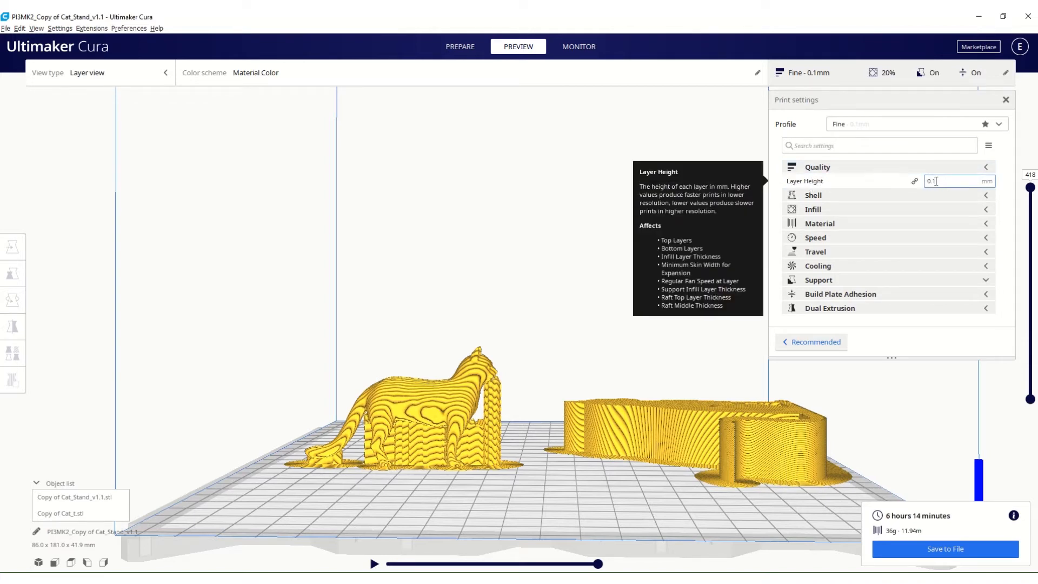
left_click(974, 168)
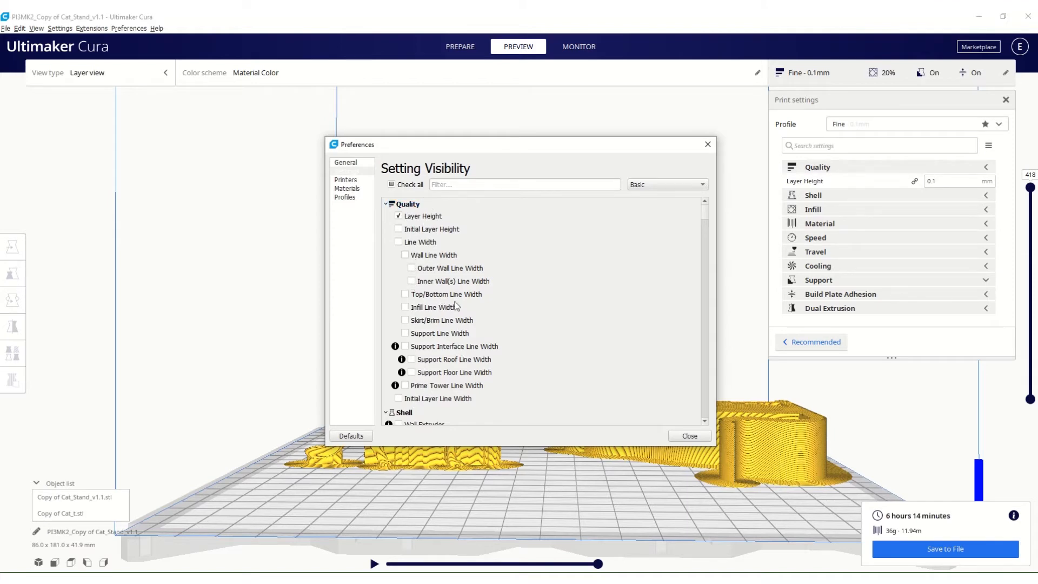
scroll(450, 327, "down", 1)
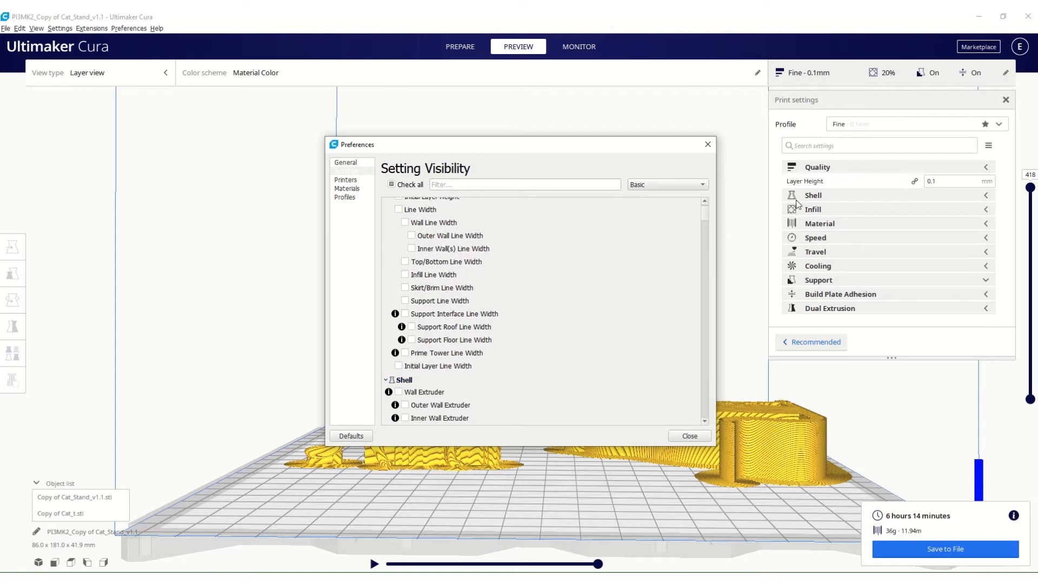
scroll(559, 302, "down", 5)
scroll(559, 301, "down", 7)
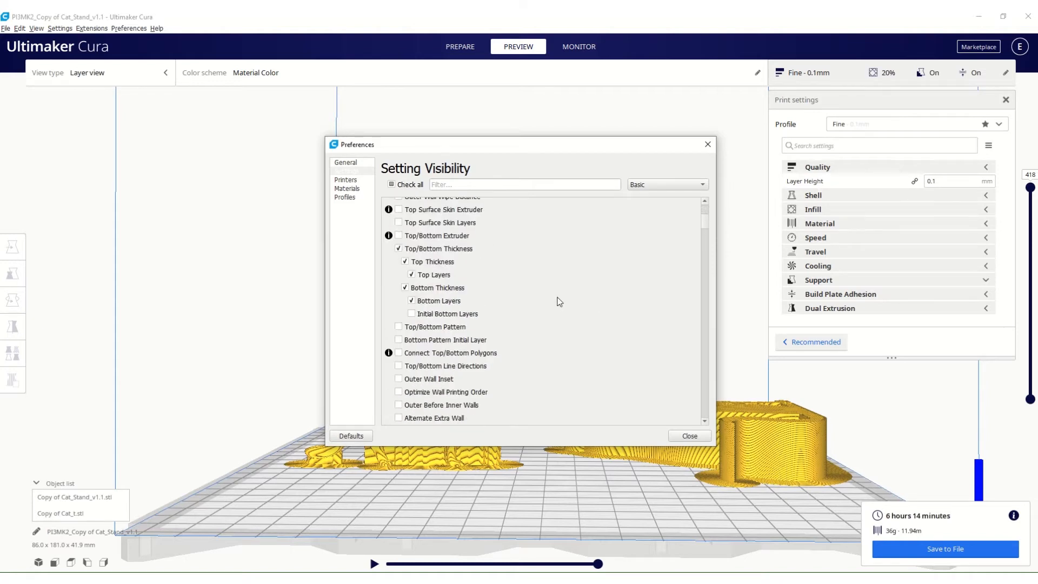
scroll(558, 302, "up", 12)
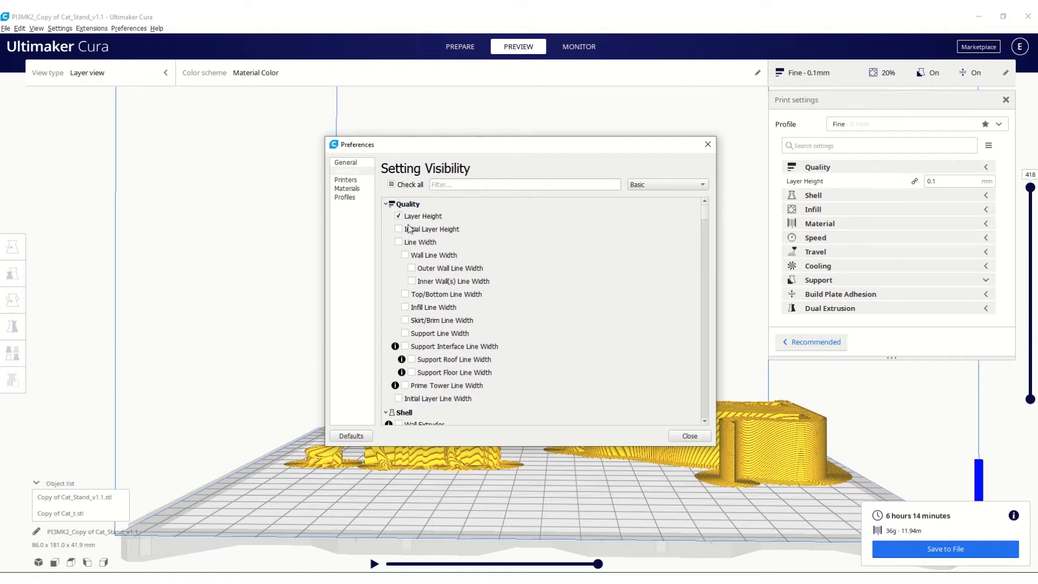
left_click(405, 334)
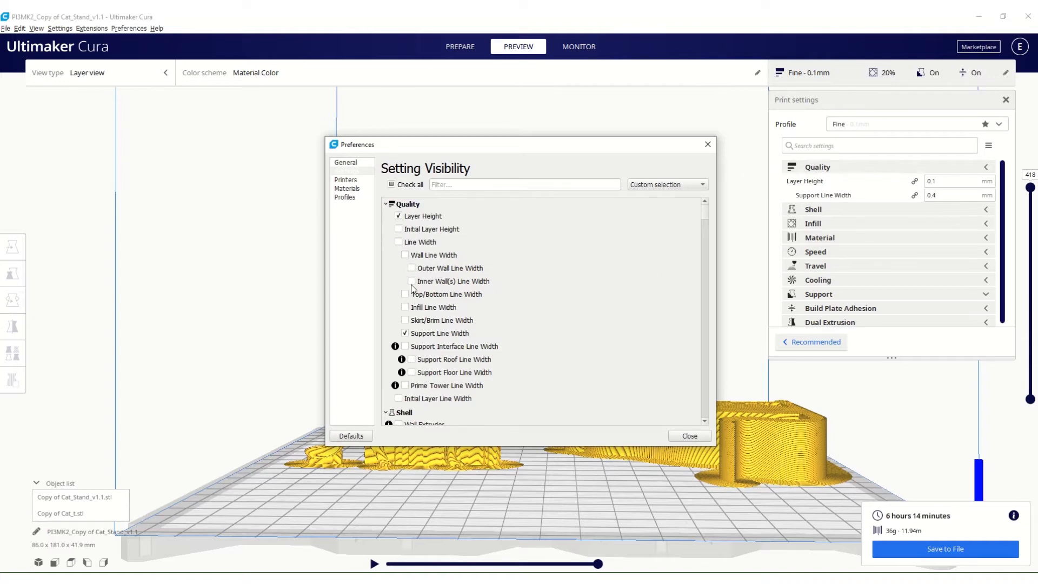
left_click(690, 436)
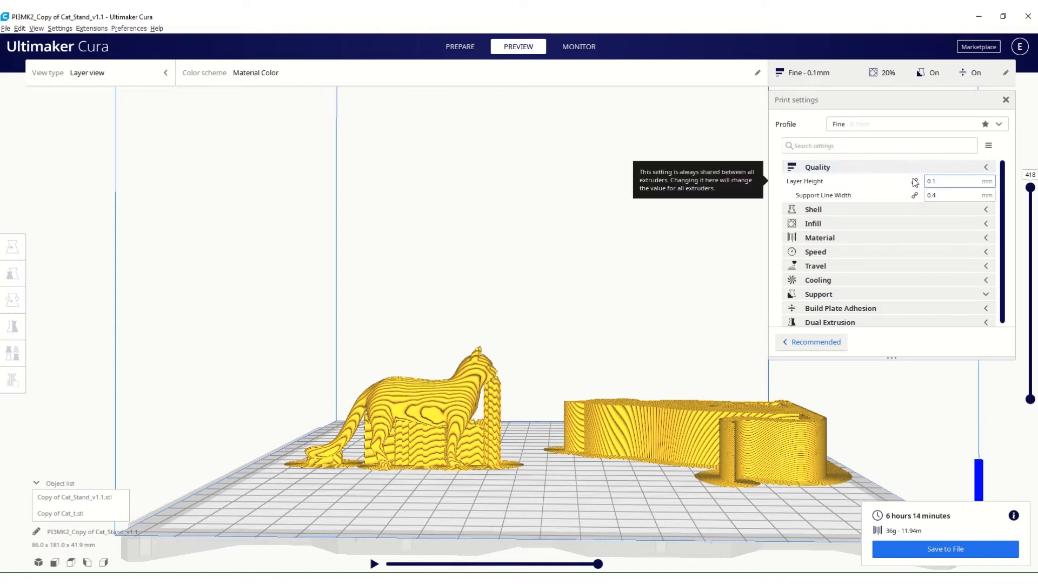
Set the layer height to 0.2 mm and slice the models again.
mouse_move(789, 180)
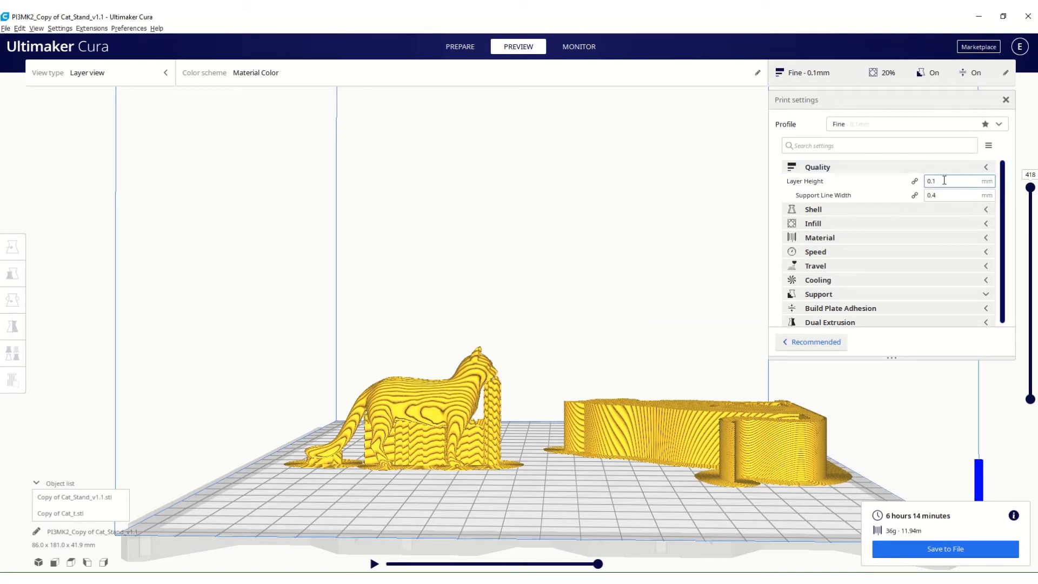
mouse_move(996, 198)
mouse_move(1036, 190)
left_mouse_down()
mouse_move(1029, 390)
mouse_move(1030, 187)
left_mouse_up()
left_click(948, 182)
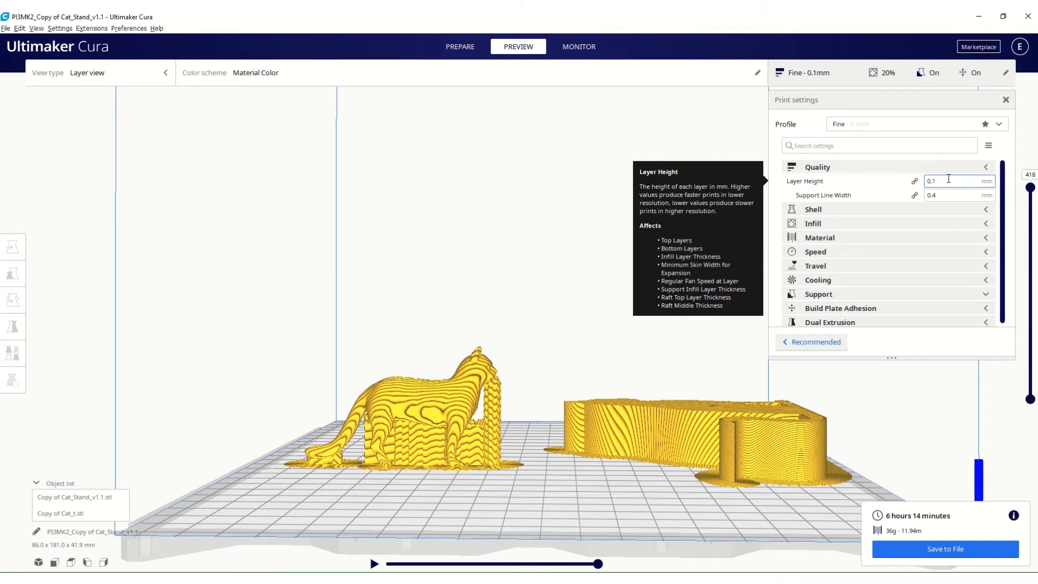
key("BackSpace")
key("BackSpace")
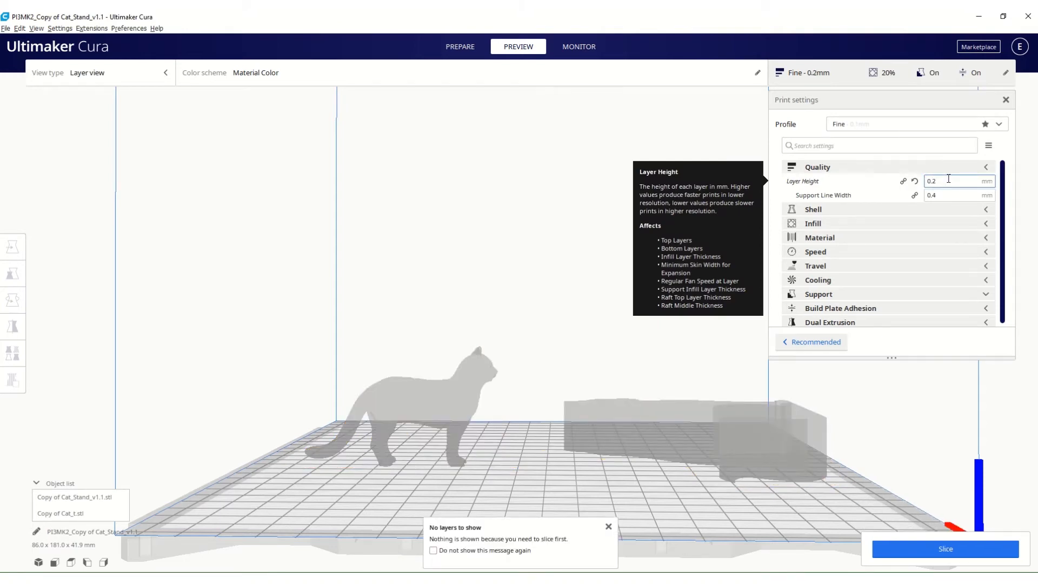
left_click(938, 549)
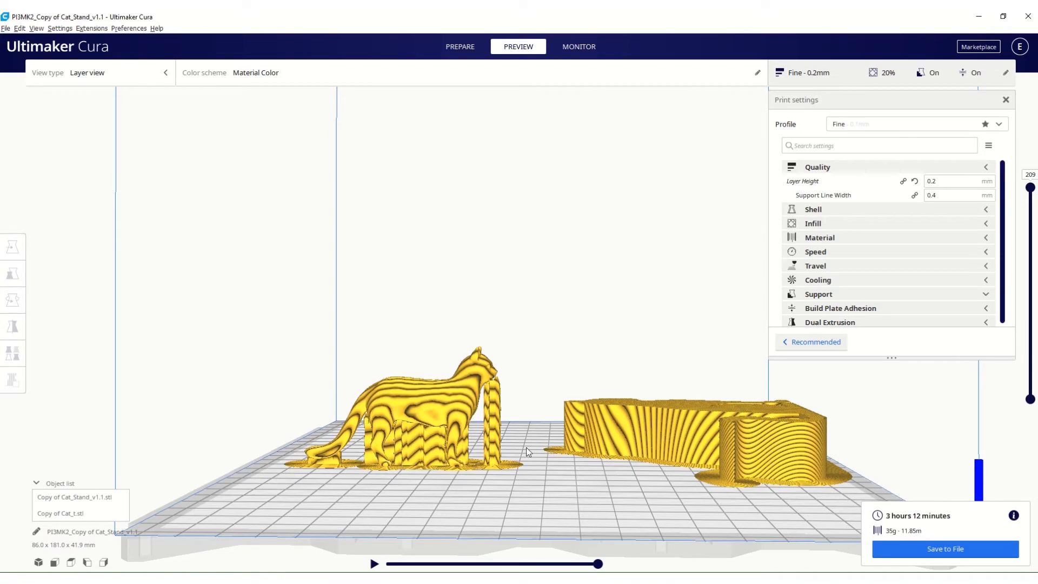
Inspect the sliced layers of both cat models from several angles, and open the list of print profiles.
right_click_drag(526, 447, 478, 455)
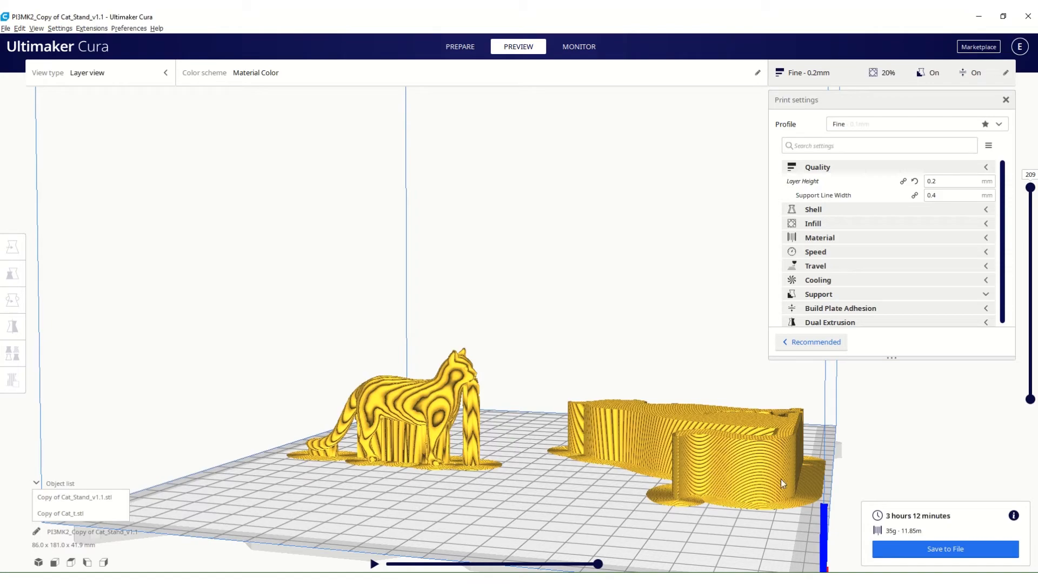
right_click_drag(718, 439, 530, 333)
scroll(518, 437, "down", 5)
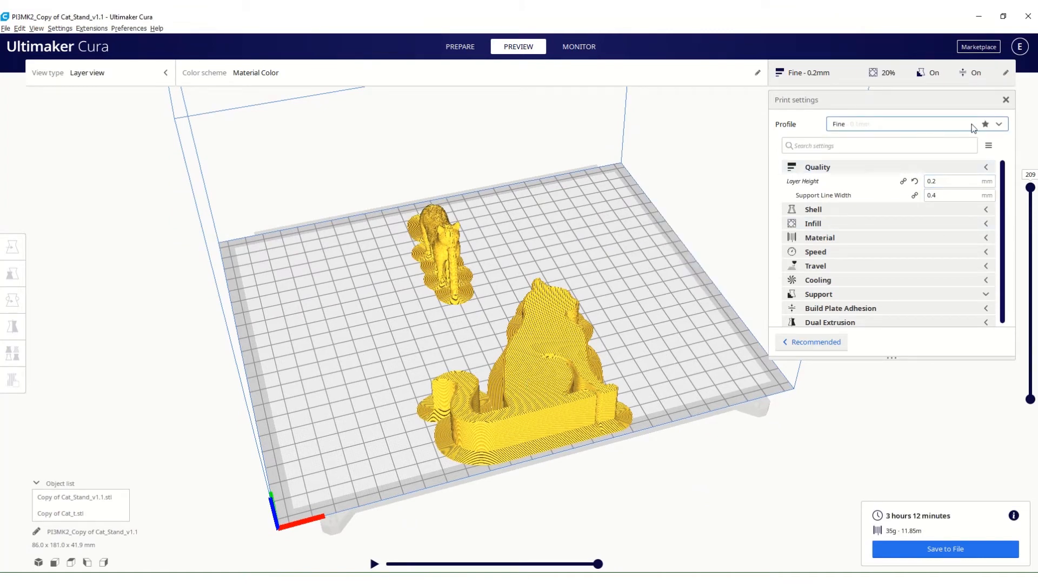
left_click(1000, 125)
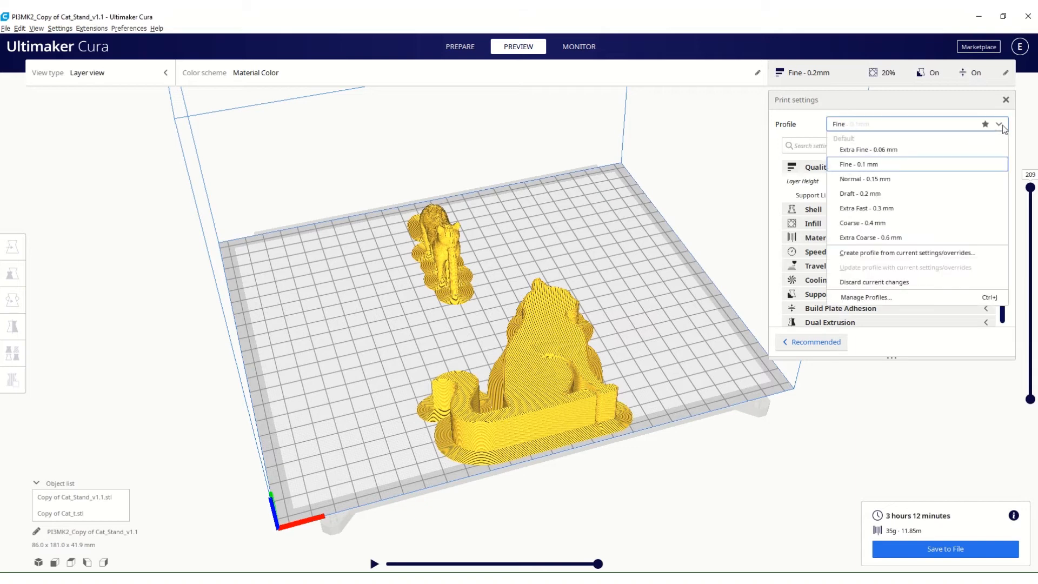
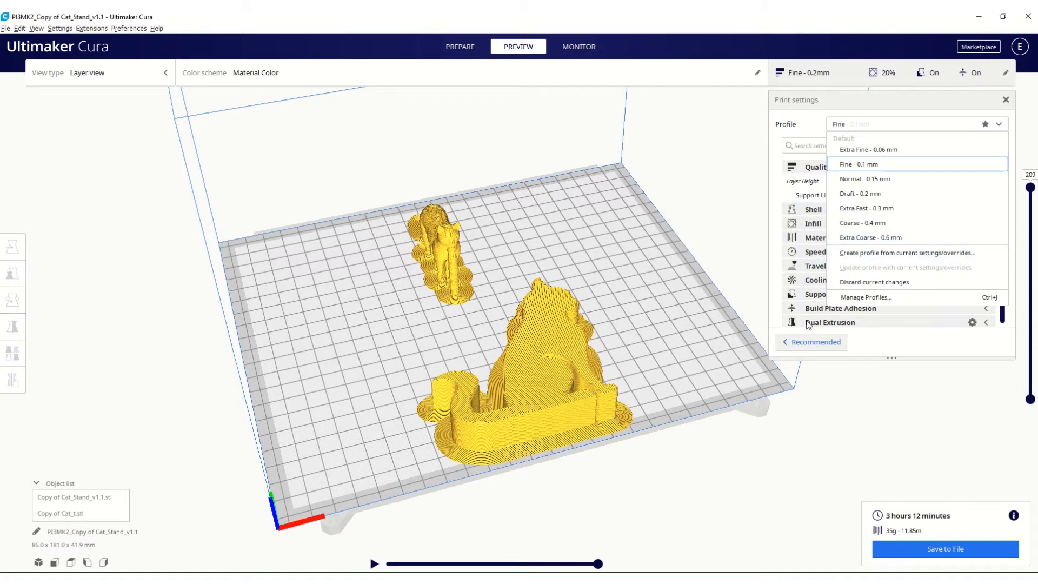
Close the profile list and expand the Shell category to review its wall and top/bottom settings.
mouse_move(812, 203)
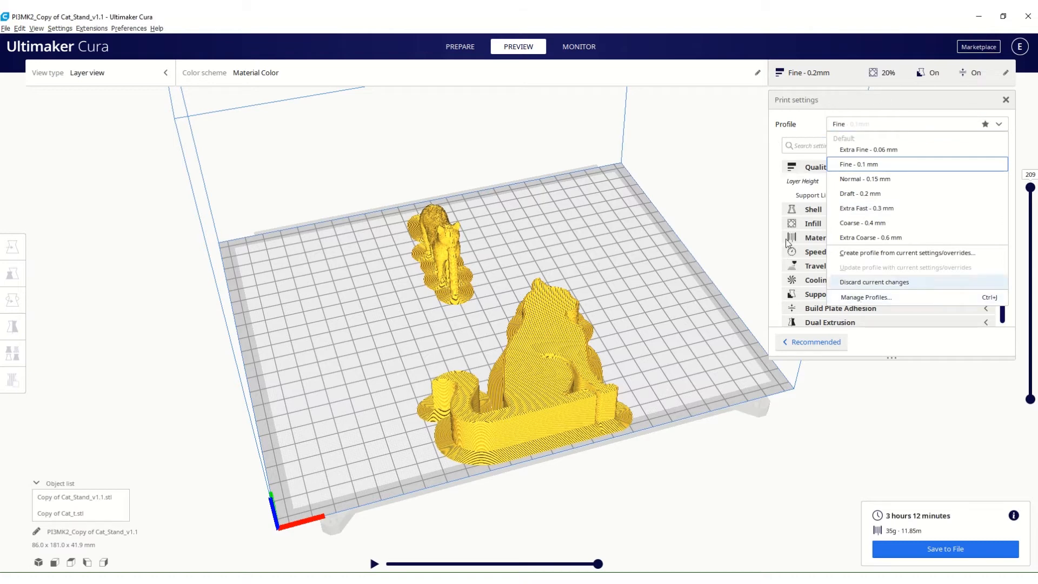
left_click(776, 194)
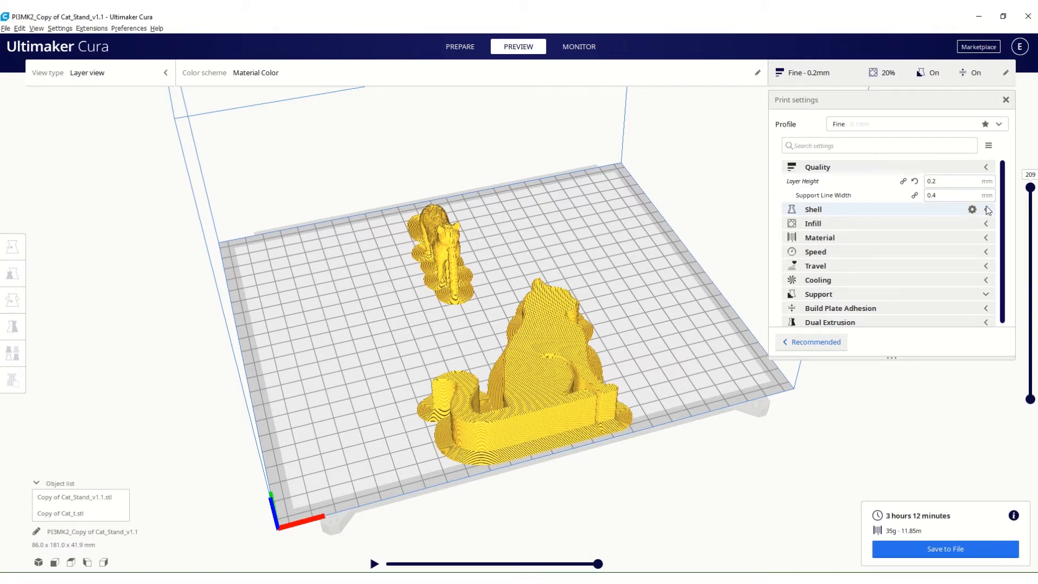
left_click(987, 209)
scroll(954, 254, "down", 1)
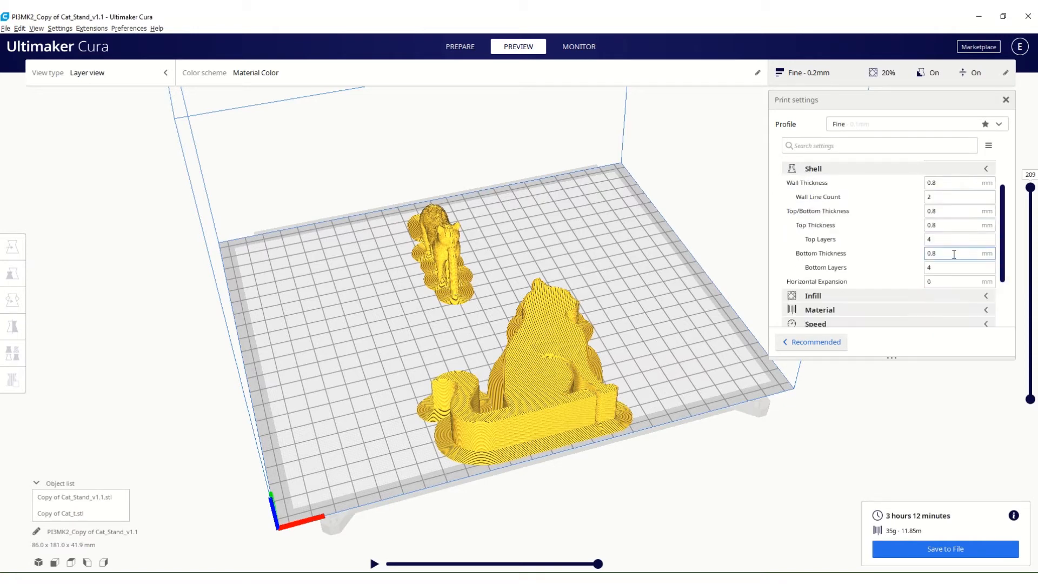
scroll(954, 254, "up", 1)
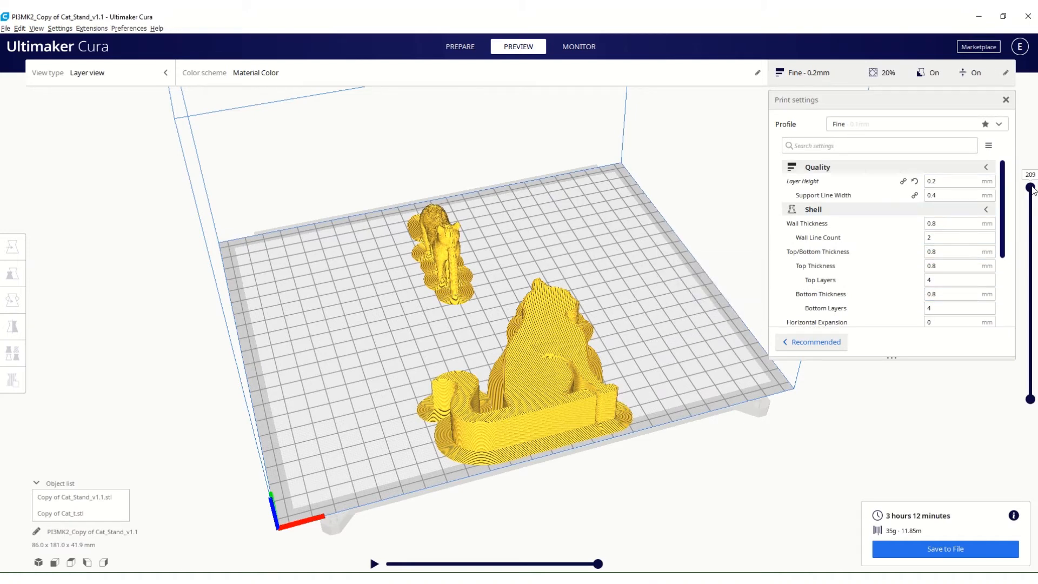
Lower the layer preview to layer 78 and compare the cat stand's wall lines with the Shell settings.
left_click_drag(1032, 189, 1028, 321)
scroll(568, 385, "up", 8)
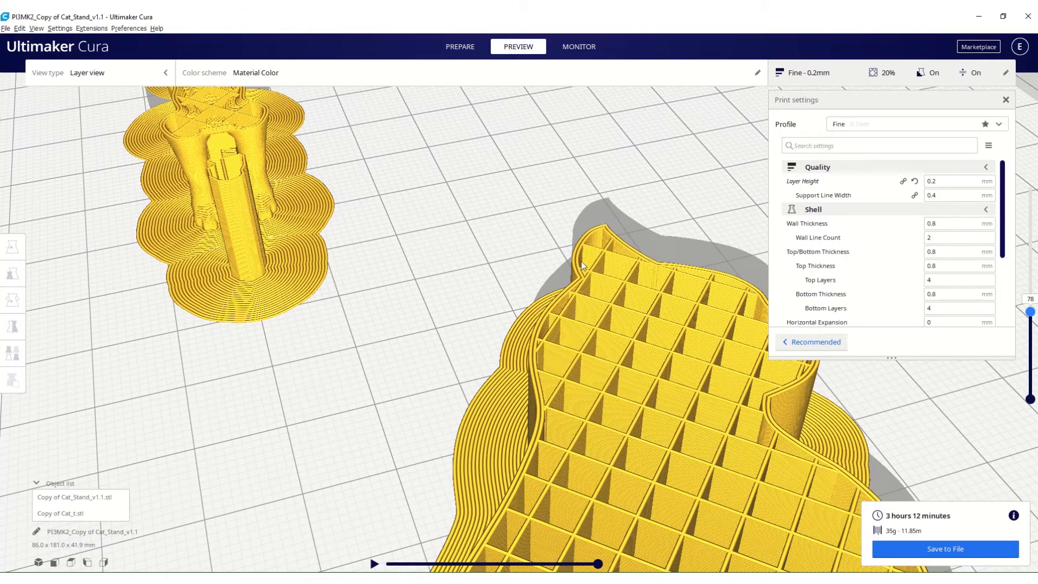
left_click(935, 236)
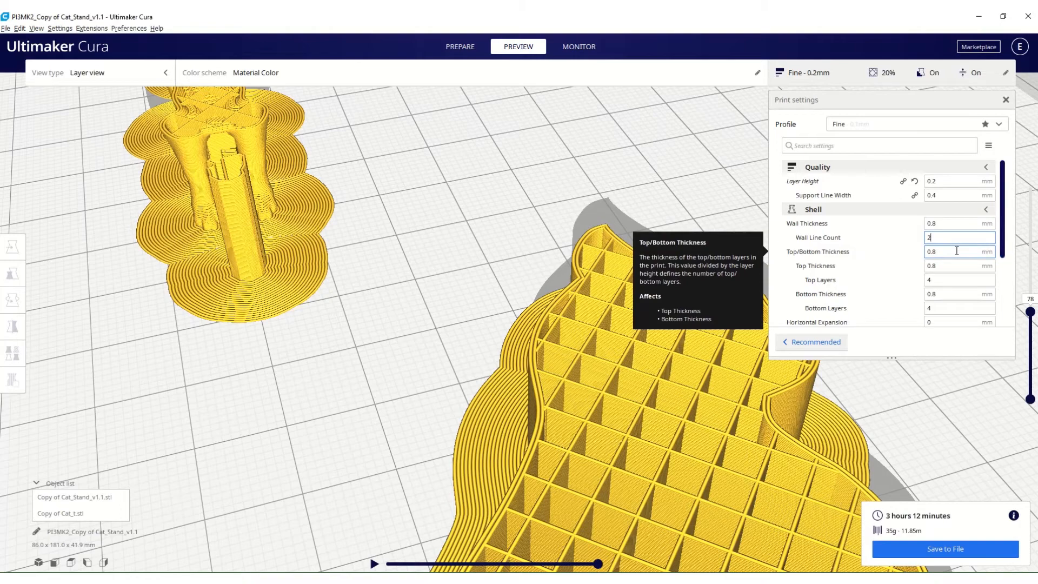
scroll(999, 247, "down", 2)
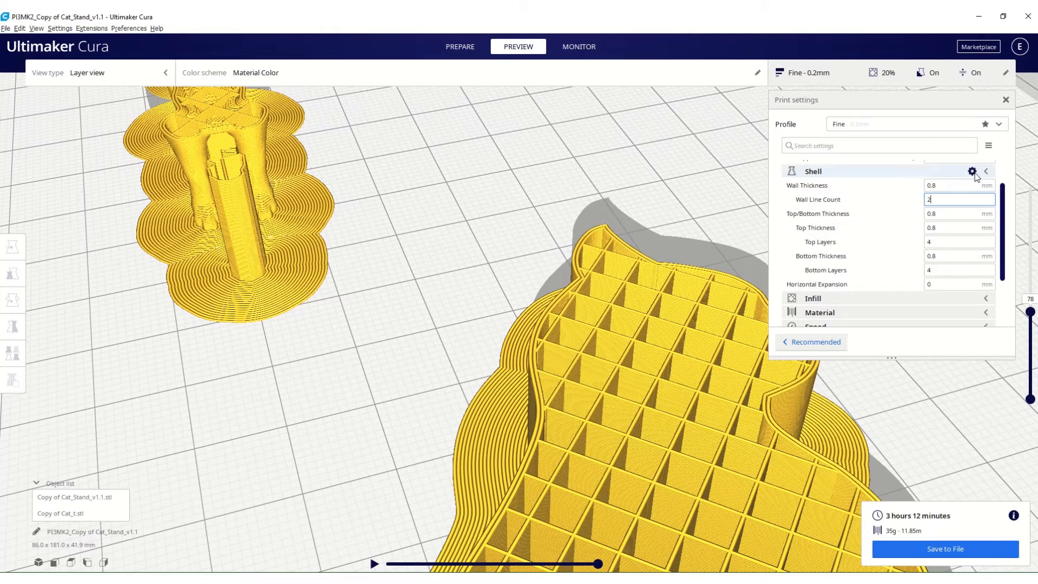
Review the visibility options for the Shell settings, and collapse the Shell and Quality categories.
left_click(973, 172)
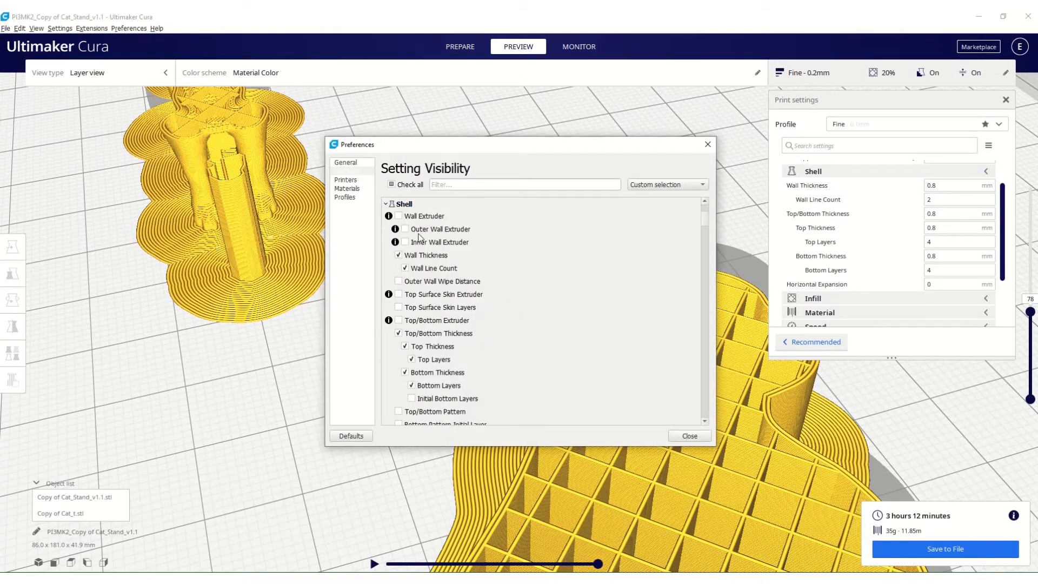
scroll(425, 340, "down", 4)
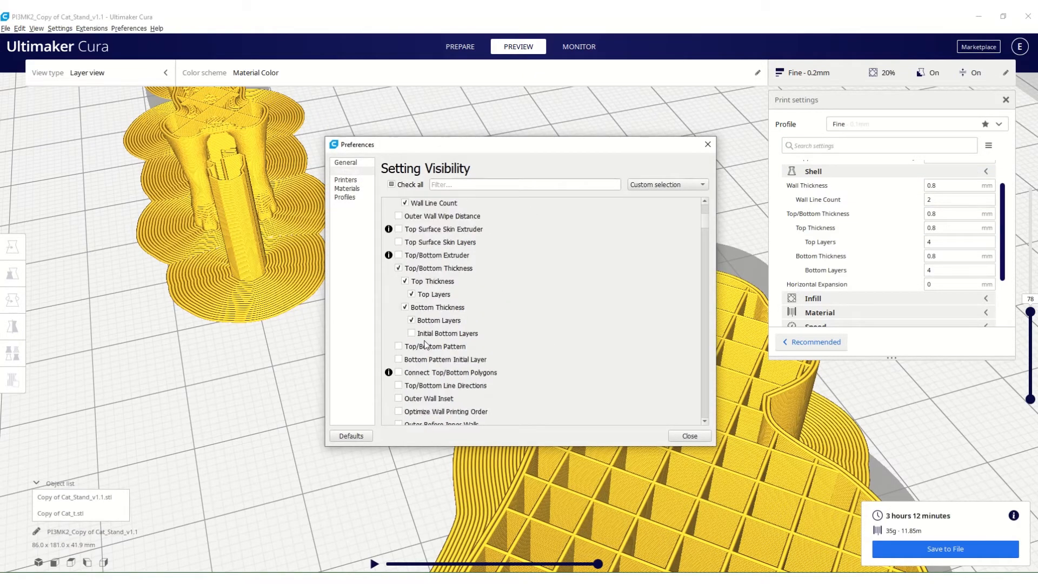
scroll(426, 344, "down", 1)
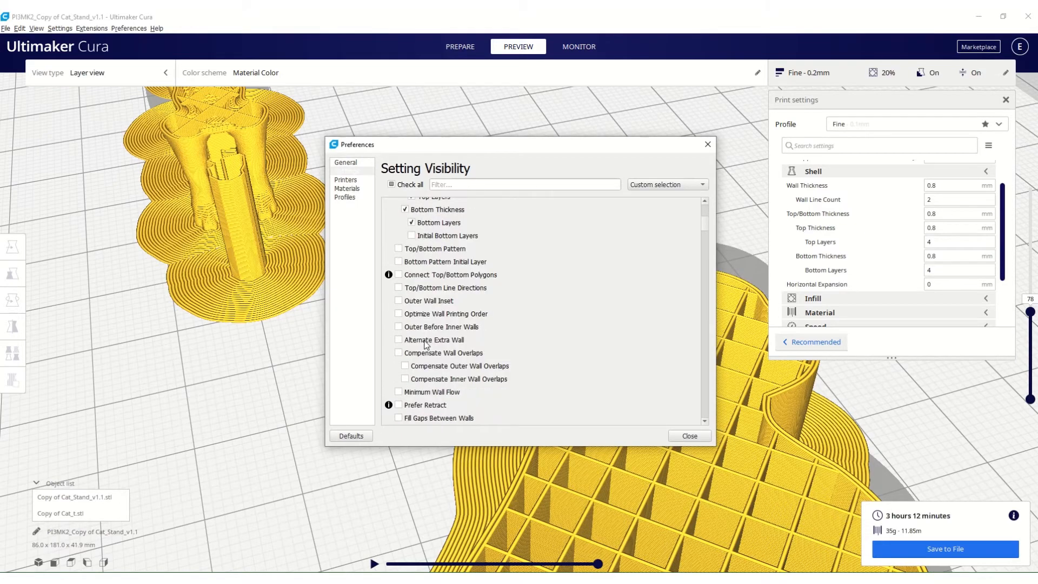
left_click(707, 144)
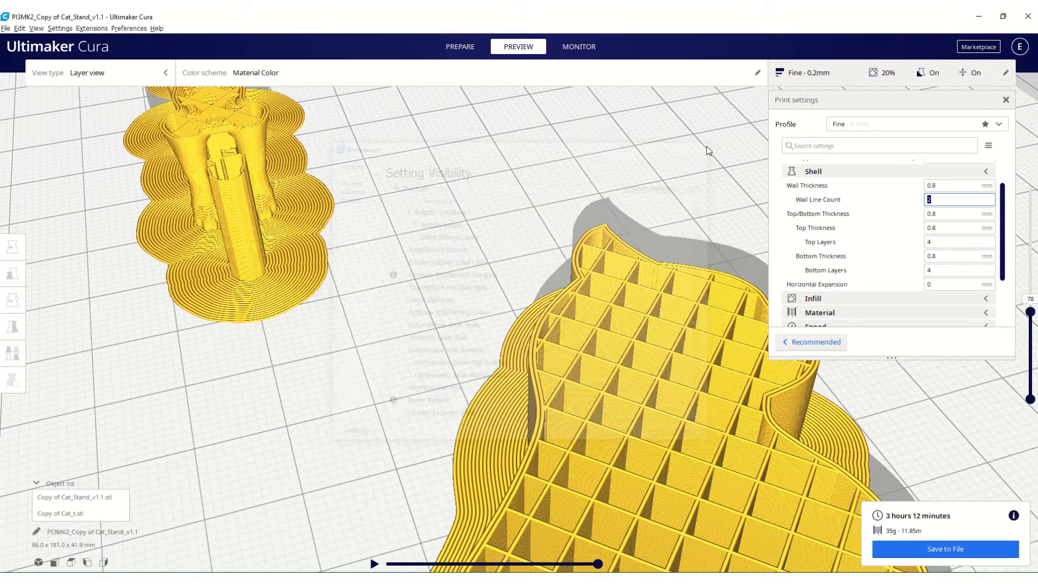
left_click(987, 171)
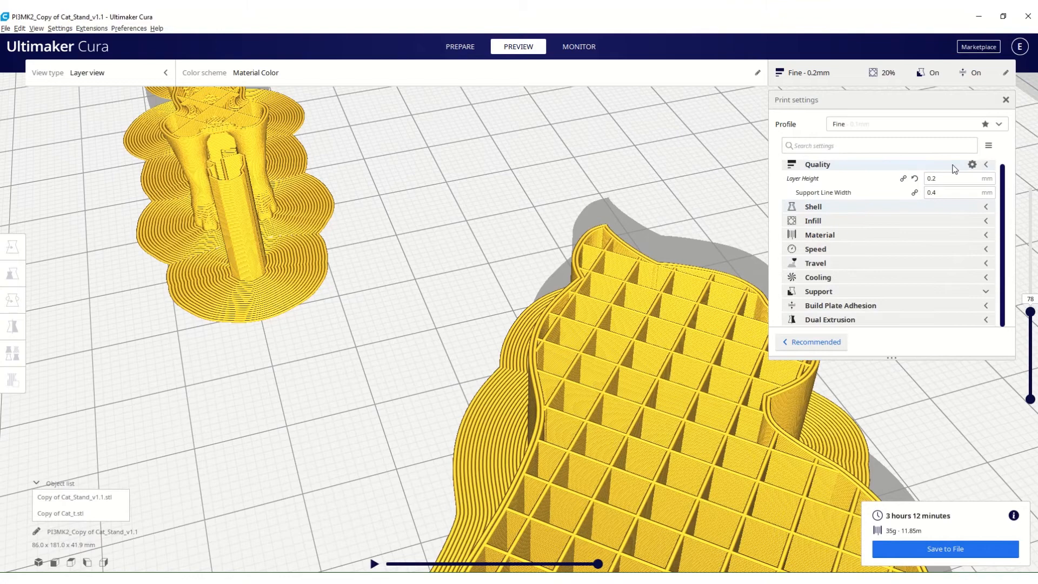
left_click(989, 166)
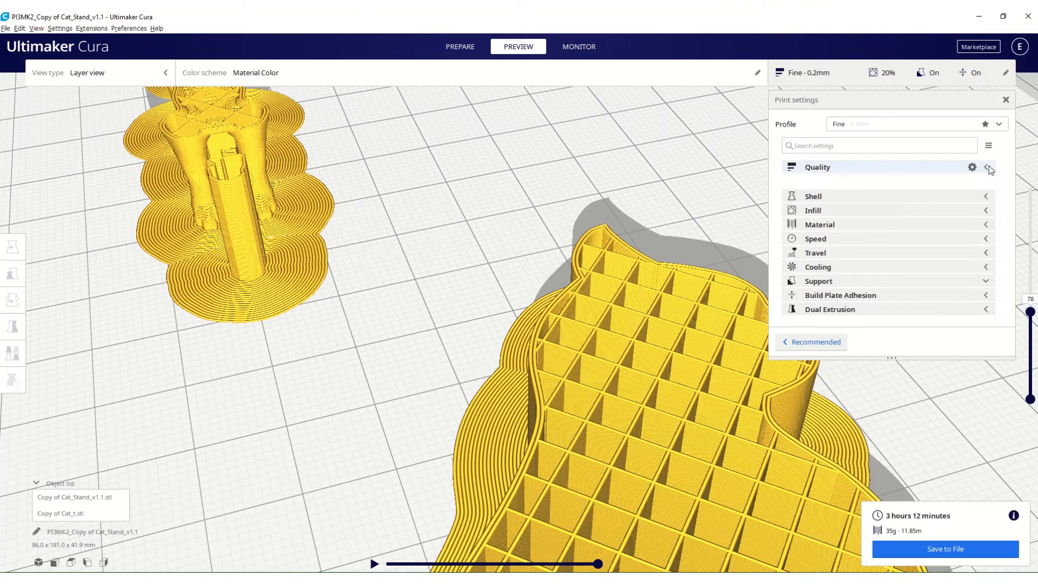
Expand the Infill category and inspect the cat stand's grid infill up close at layer 73.
left_click(987, 195)
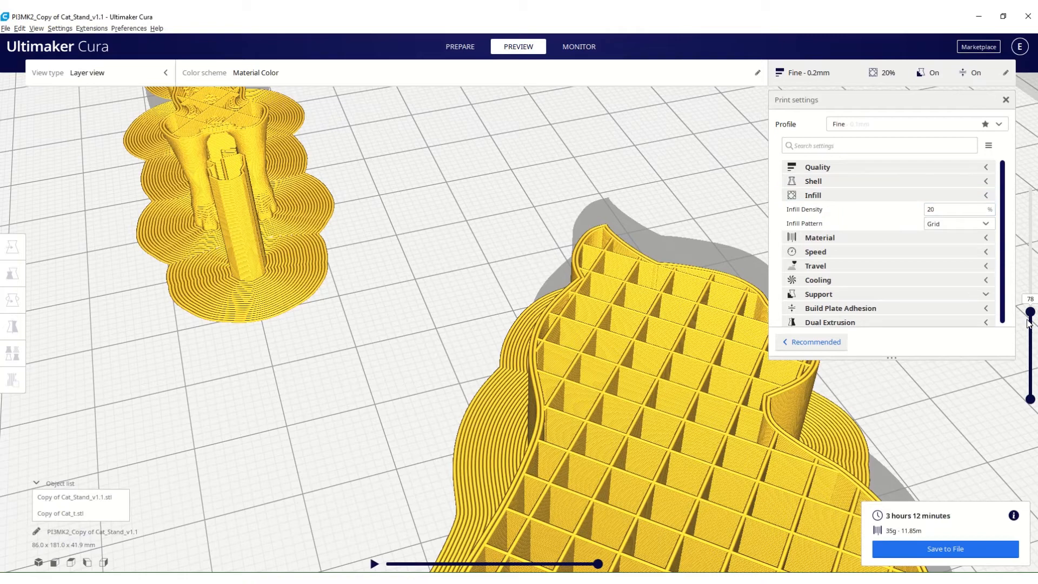
mouse_move(1031, 312)
left_mouse_down()
mouse_move(1033, 167)
mouse_move(1032, 315)
left_mouse_up()
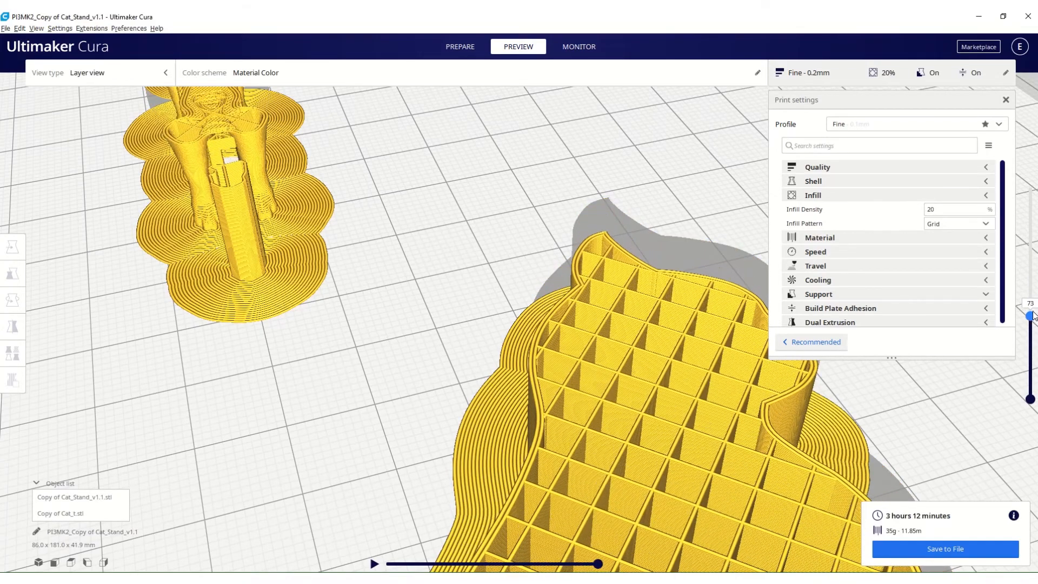
scroll(598, 471, "up", 3)
right_click_drag(584, 534, 533, 549)
middle_click_drag(538, 455, 513, 422)
Set the infill density to 10%.
left_click(930, 209)
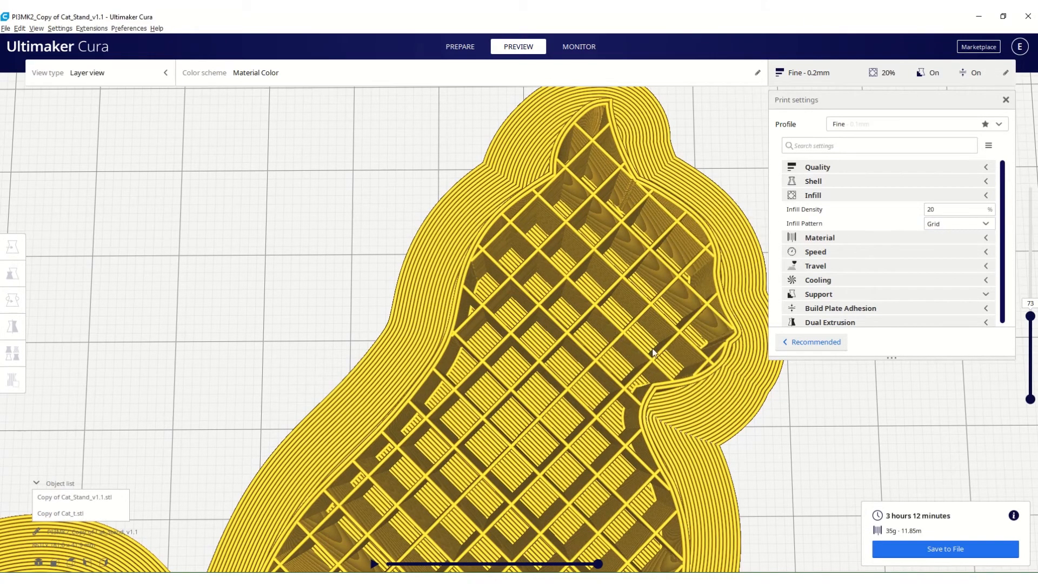
double_click(929, 209)
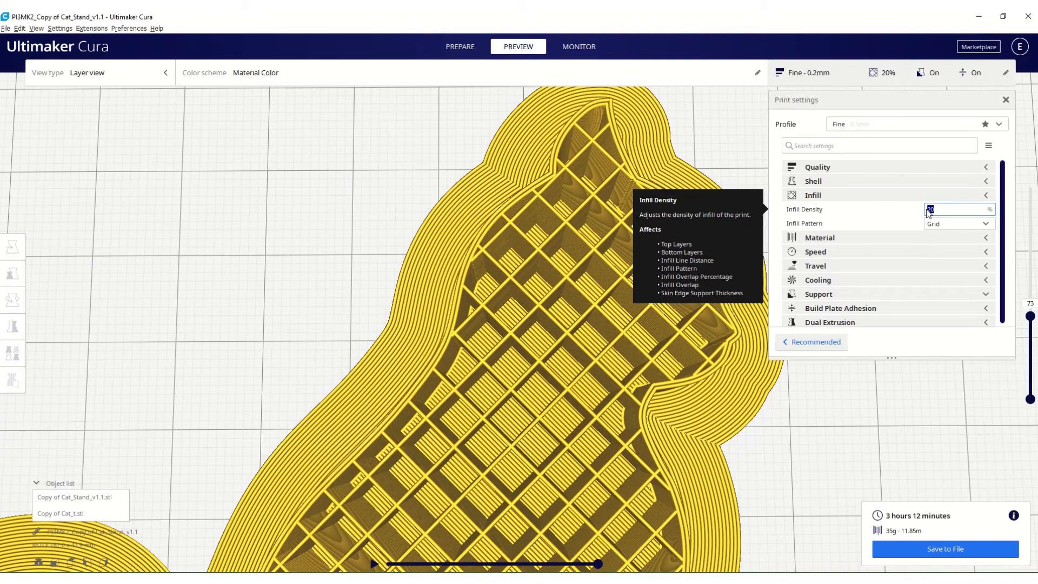
type("10")
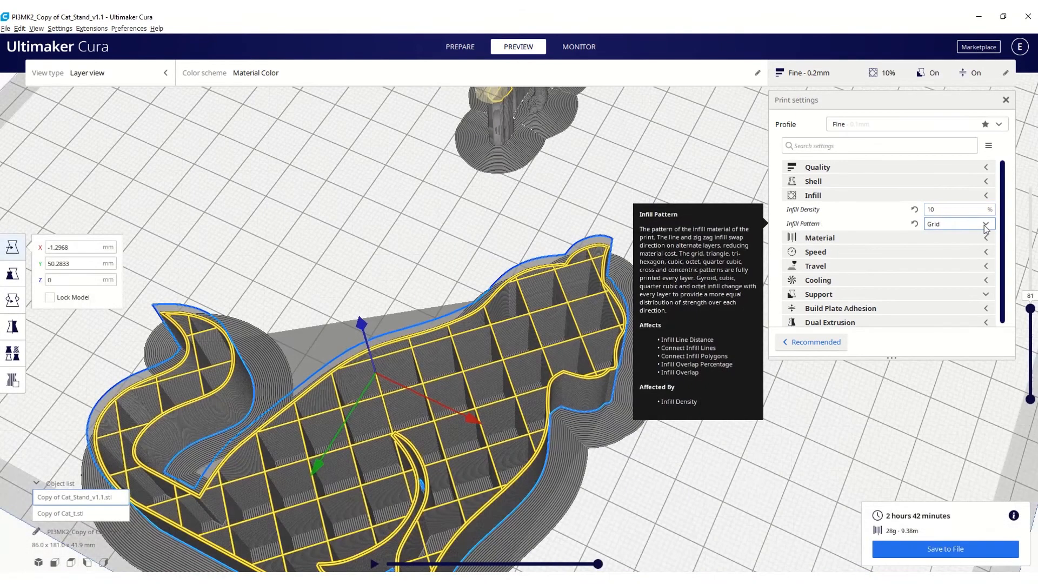
Change the infill pattern to Cubic and slice the models again.
left_click(986, 225)
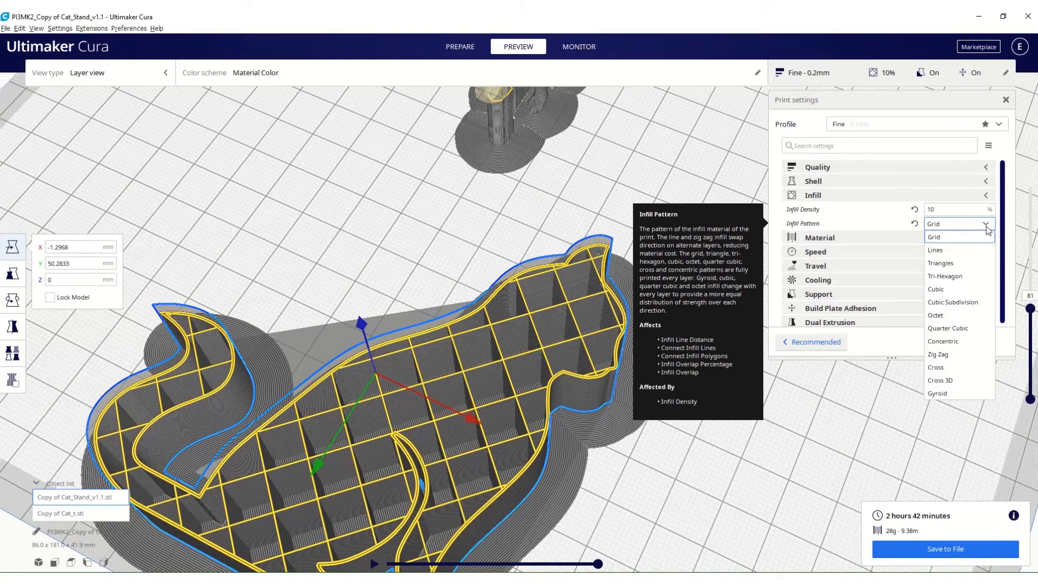
left_click(943, 290)
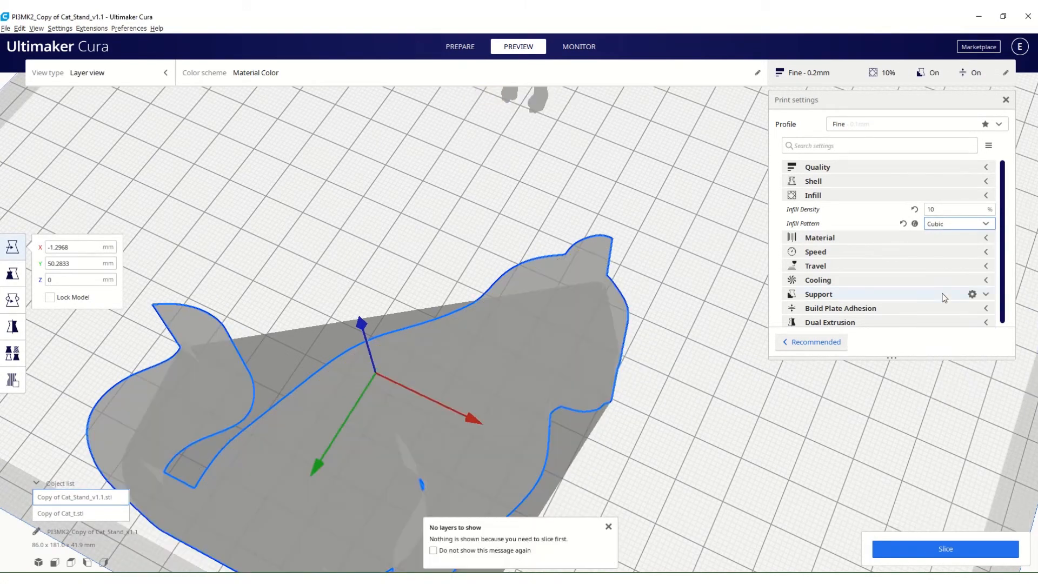
left_click(955, 547)
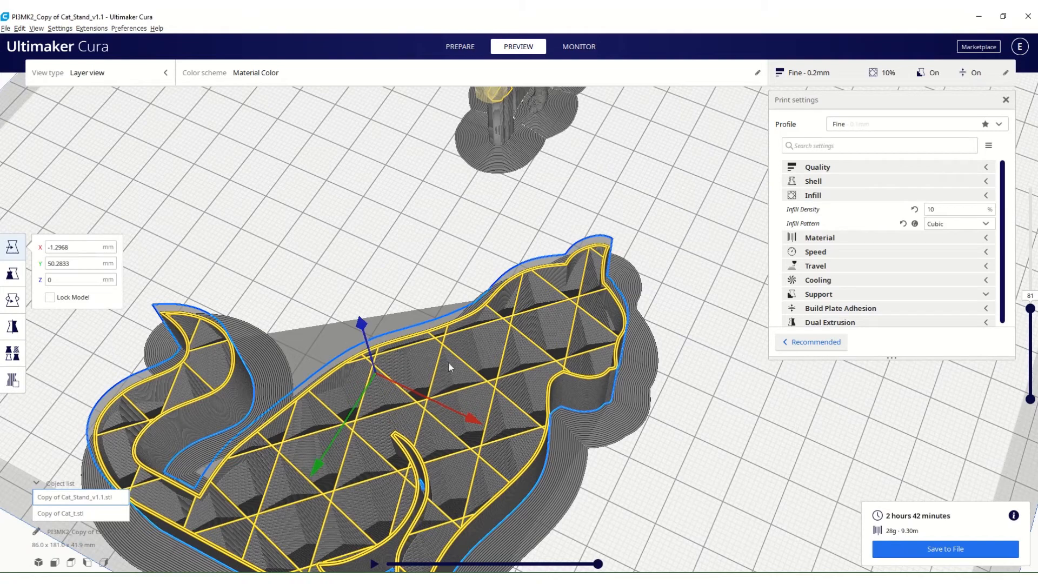
Collapse the Infill category, expand the Material category and set the printing temperature to 210 °C.
left_click(982, 197)
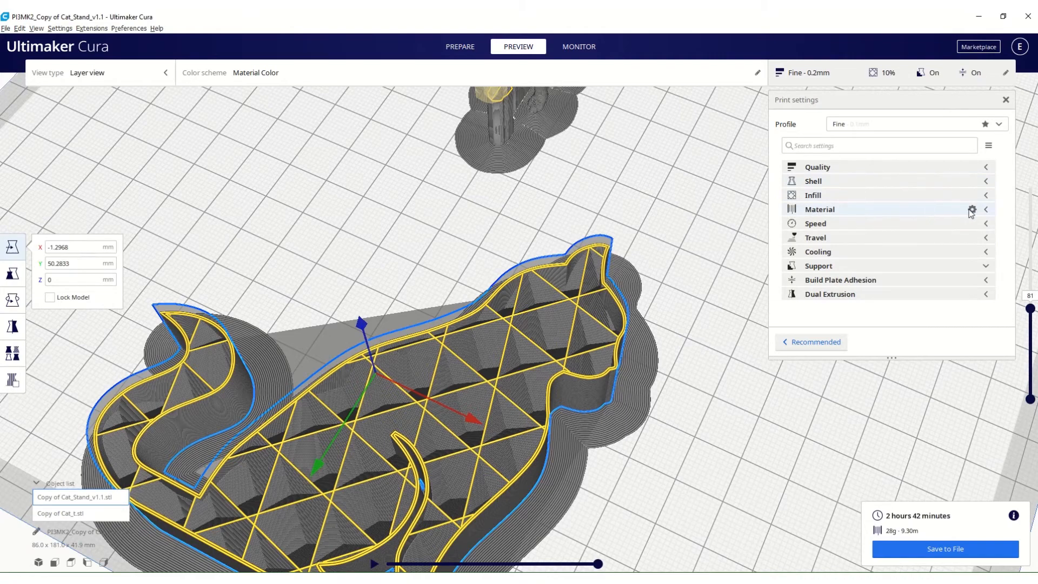
left_click(984, 211)
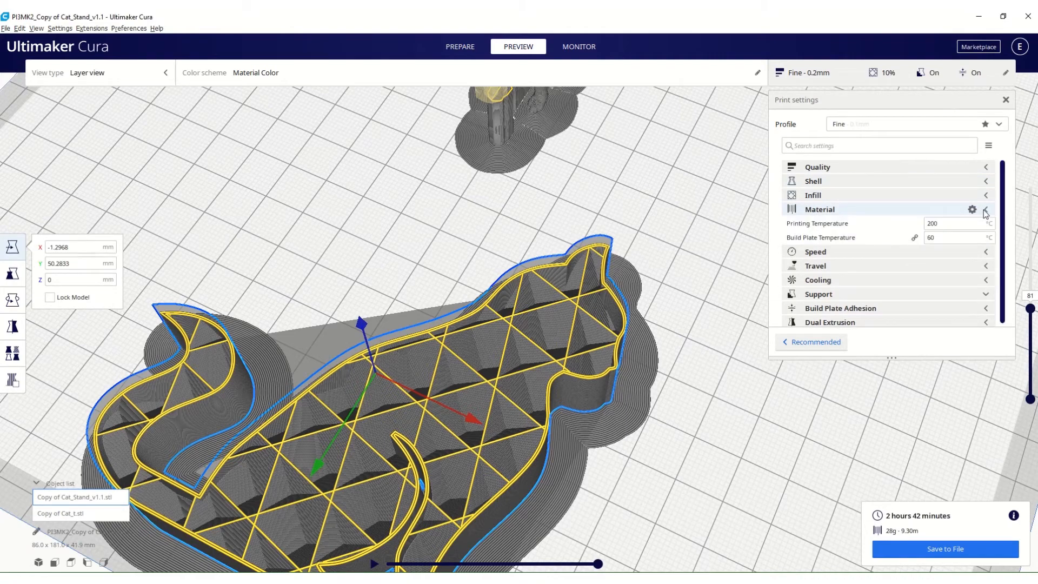
mouse_move(791, 227)
mouse_move(928, 238)
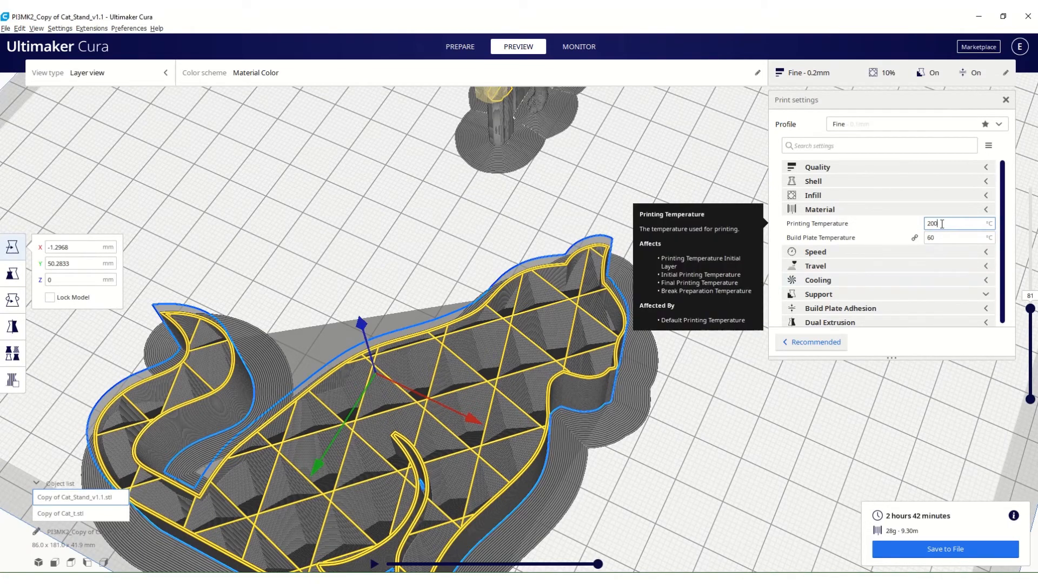
key("BackSpace")
key("BackSpace")
type("10")
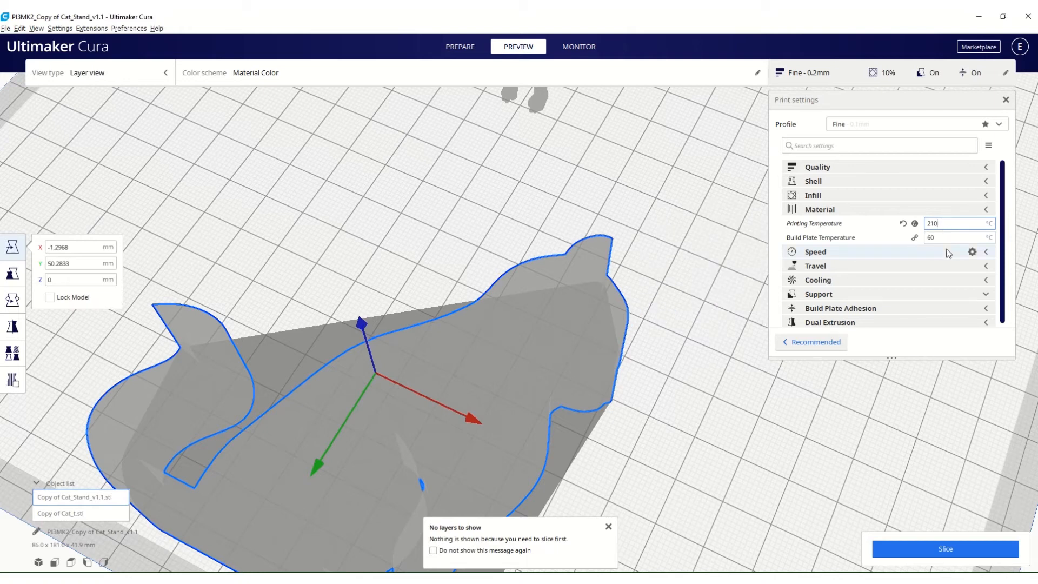
Restore the calculated printing temperature and set it to 210 °C again.
mouse_move(928, 229)
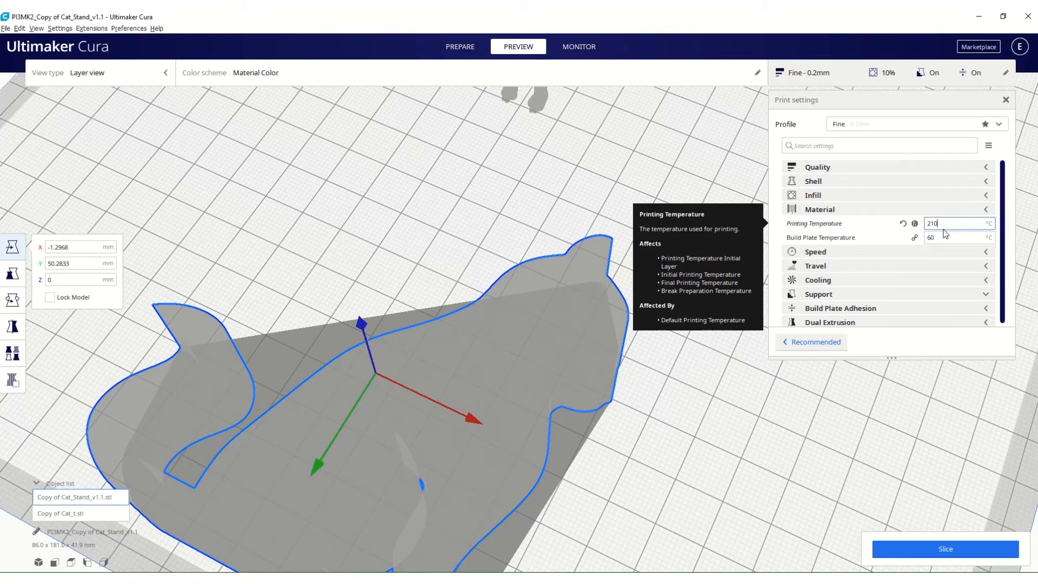
left_click(915, 223)
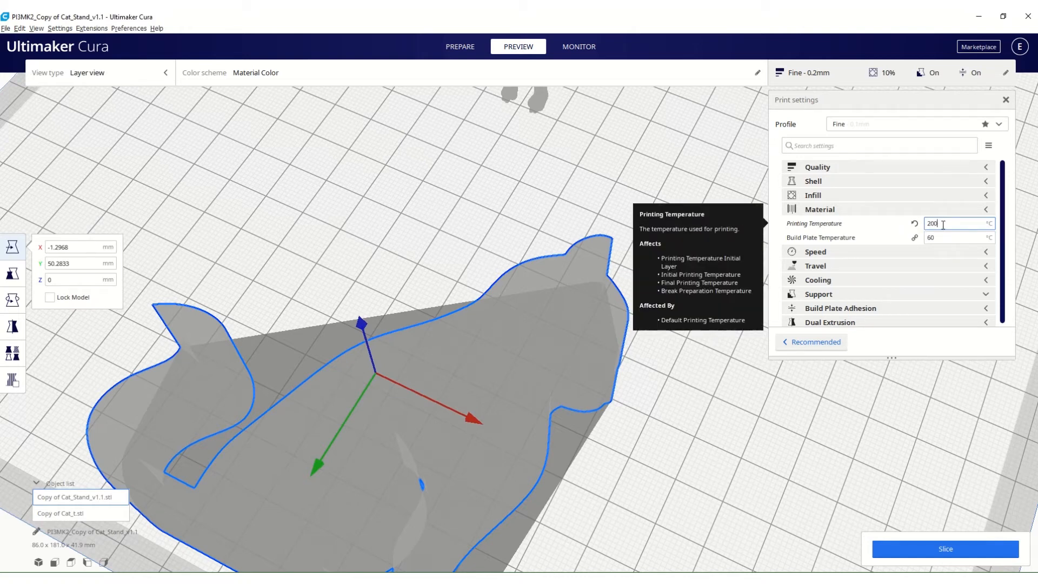
key("BackSpace")
key("BackSpace")
type("10")
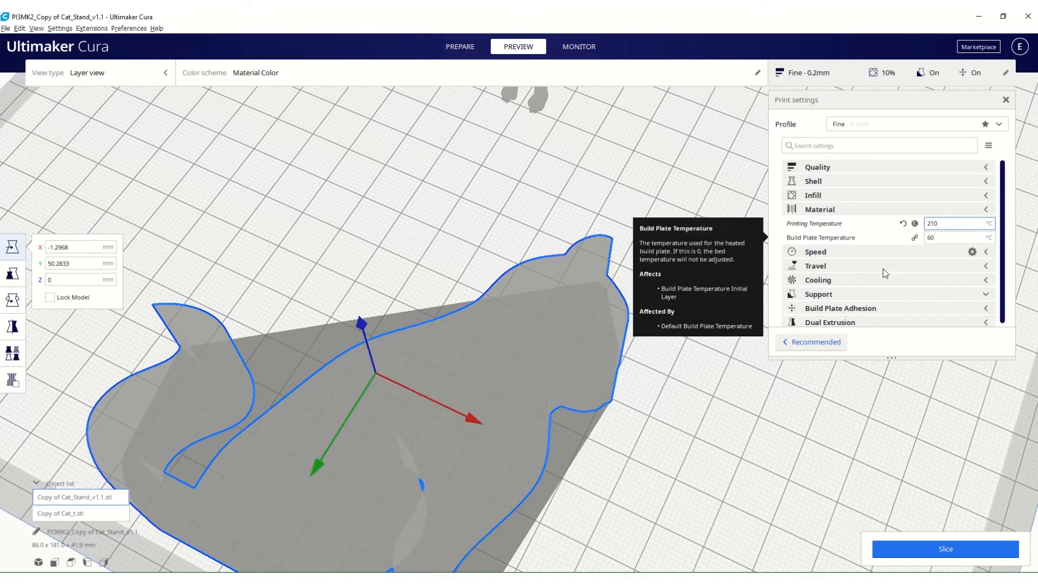
Review the visibility options for the Material settings without changing any, and collapse the Material category.
left_click(975, 210)
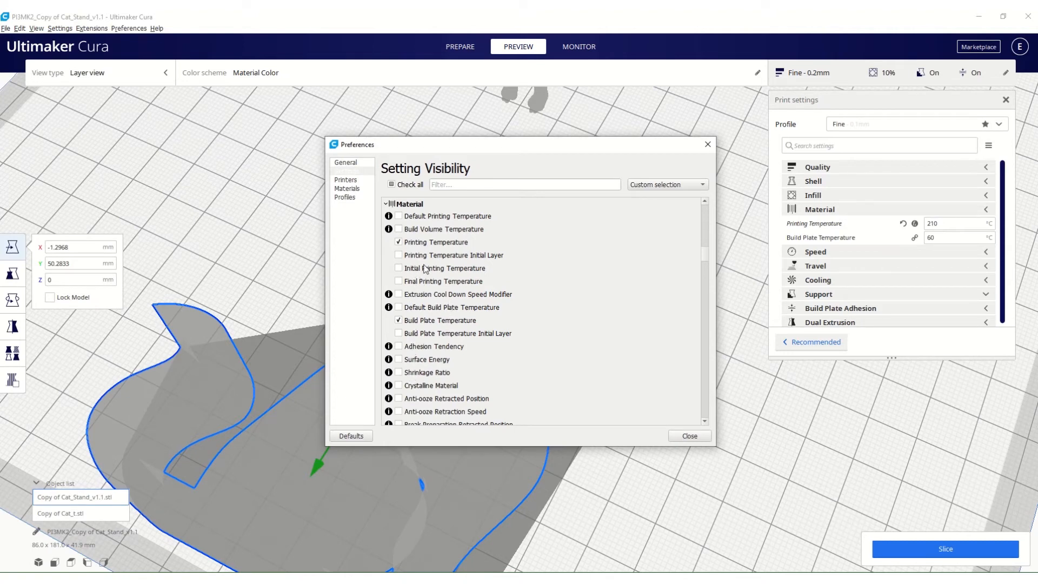
mouse_move(425, 269)
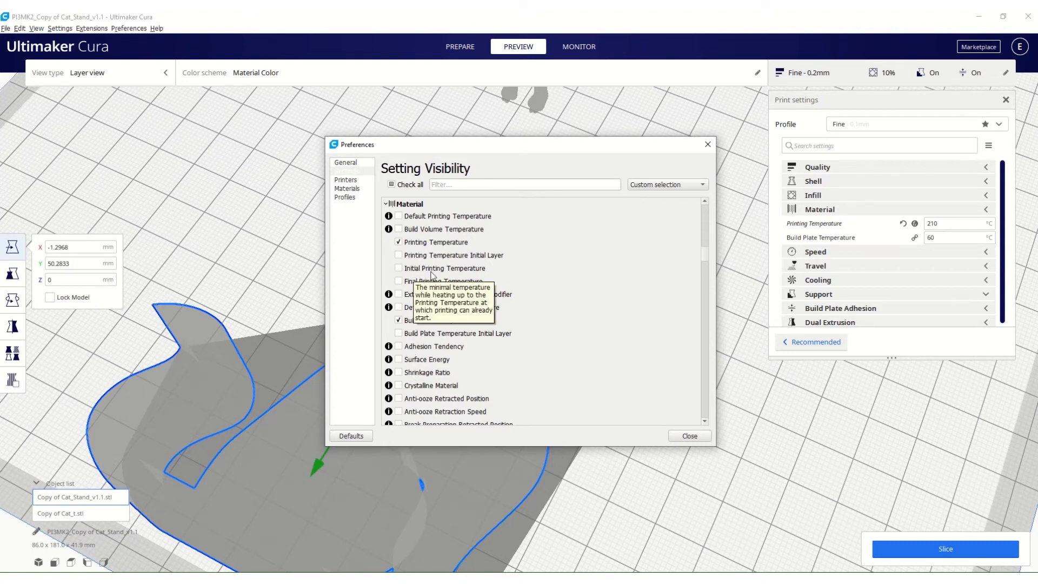
scroll(431, 277, "down", 1)
scroll(432, 278, "down", 5)
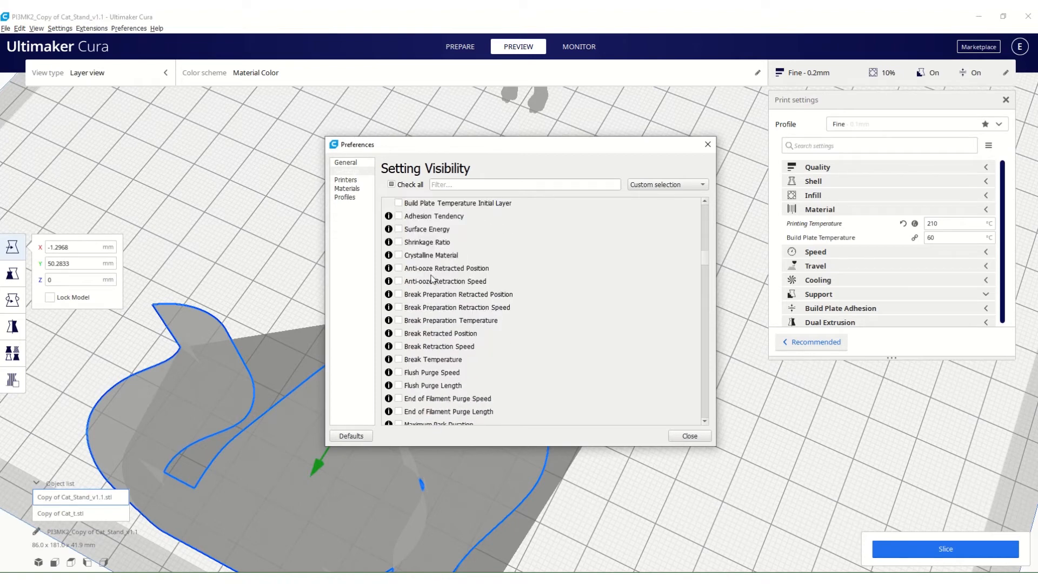
scroll(432, 278, "down", 3)
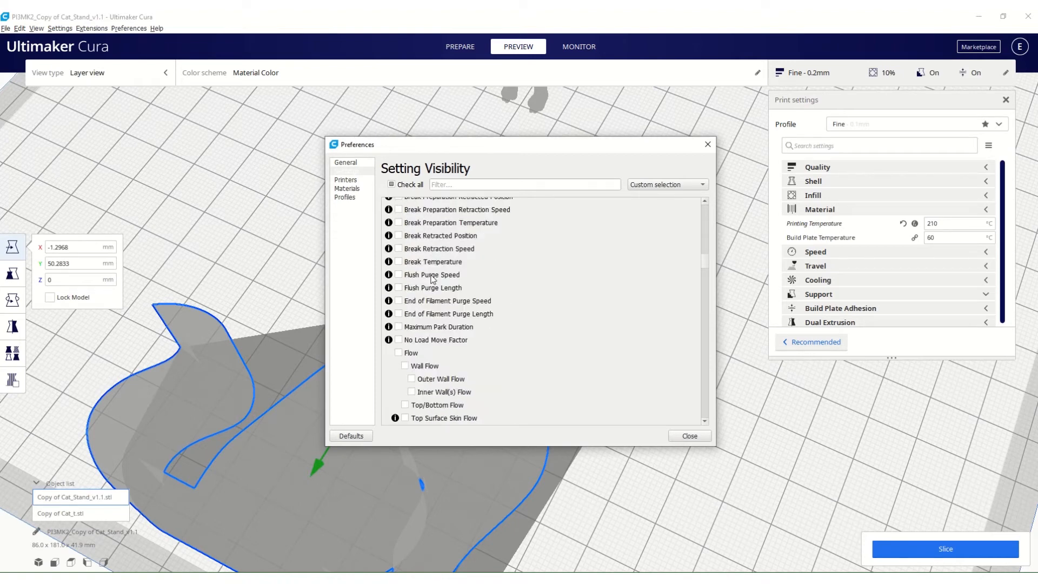
scroll(432, 278, "down", 3)
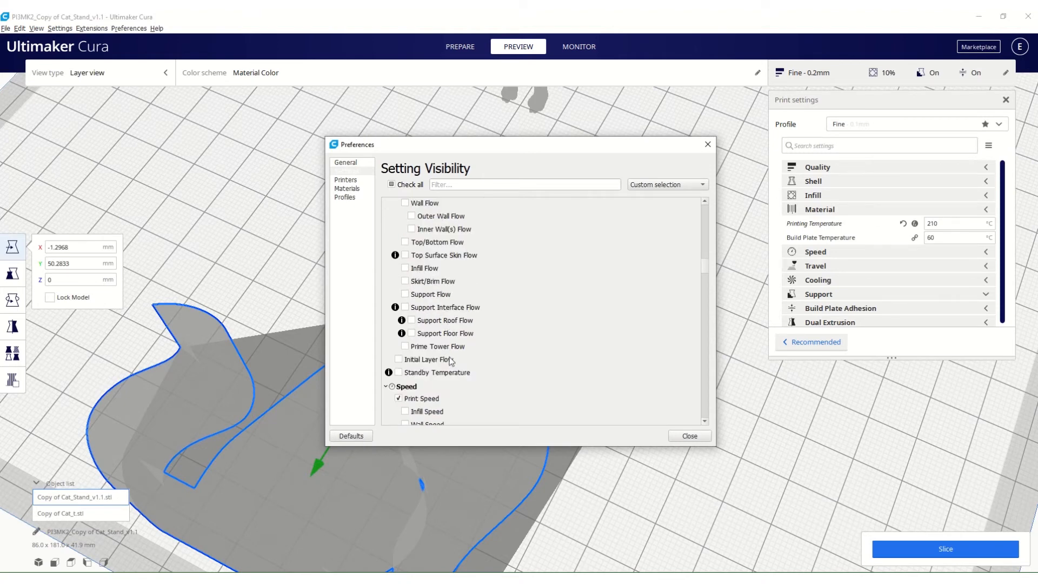
left_click(690, 435)
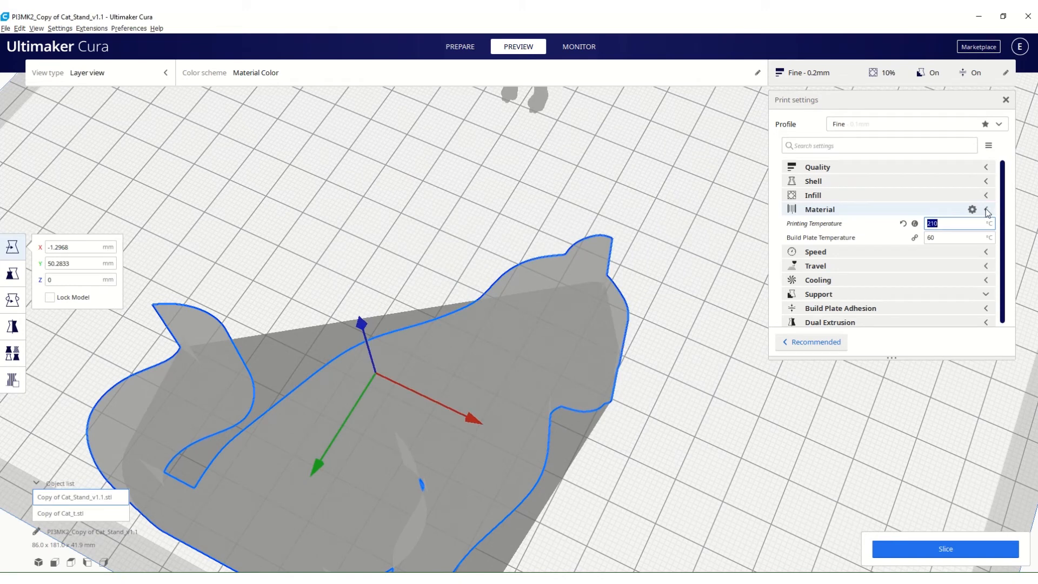
left_click(986, 209)
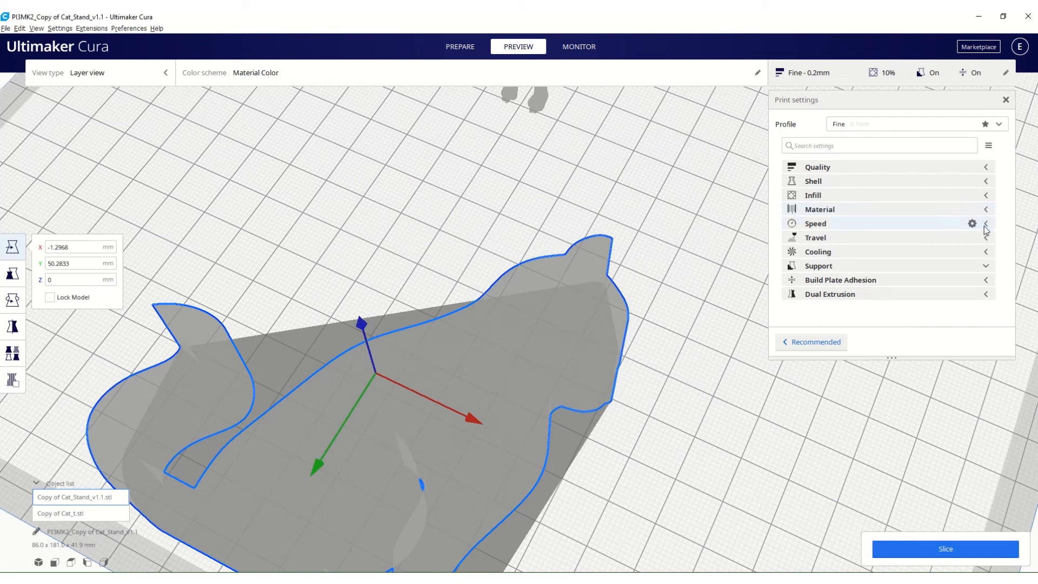
Expand the Speed category and make Initial Layer Speed, Initial Layer Print Speed and Initial Layer Travel Speed visible in the print settings.
left_click(986, 227)
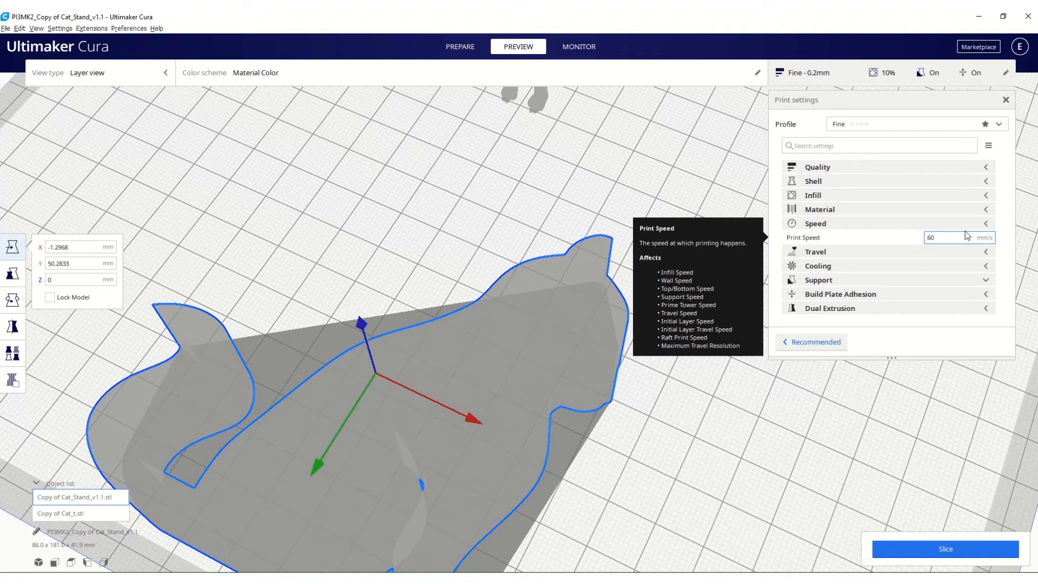
left_click(975, 224)
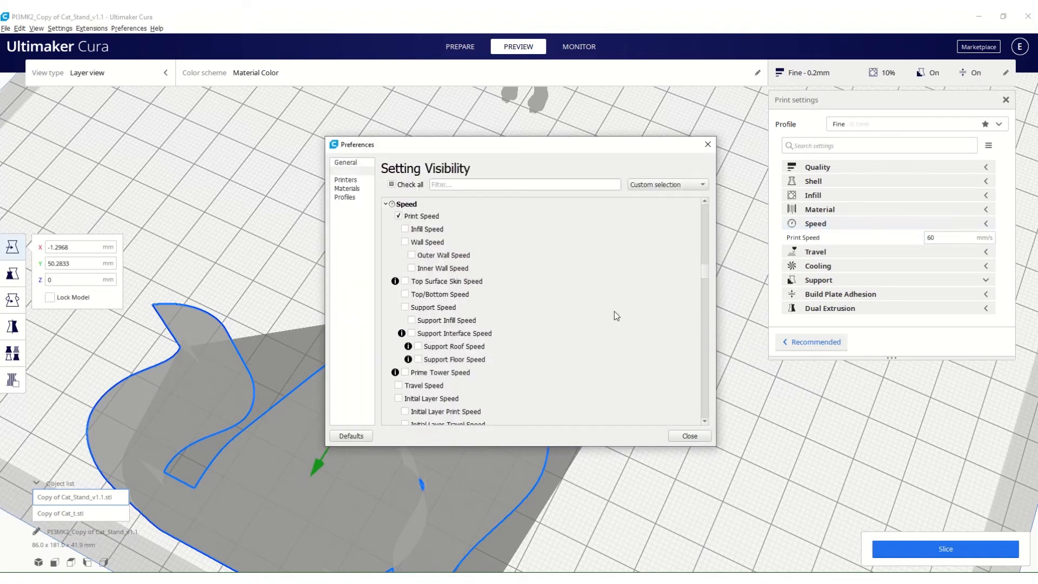
scroll(488, 318, "down", 3)
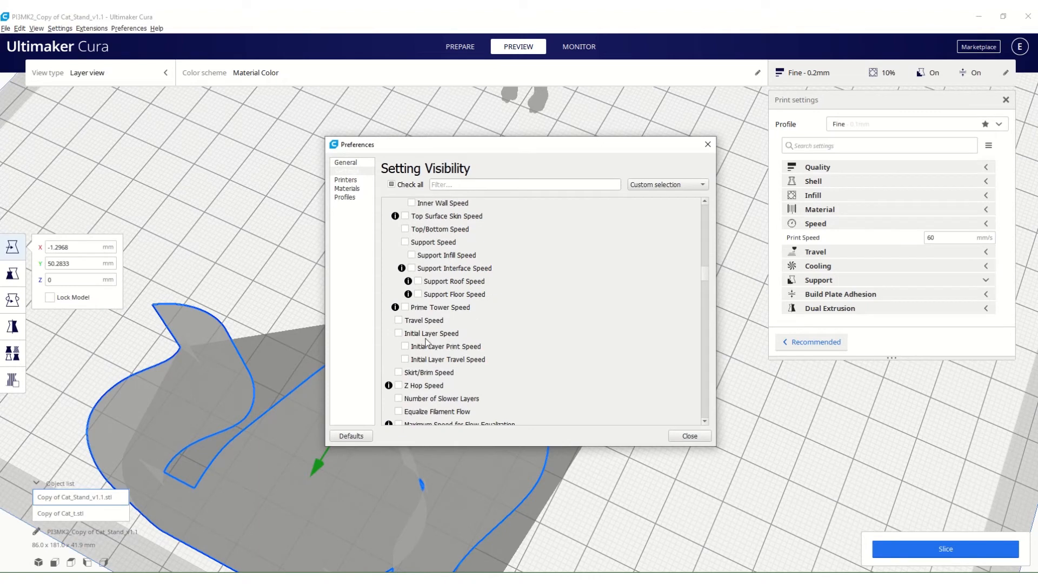
left_click(399, 333)
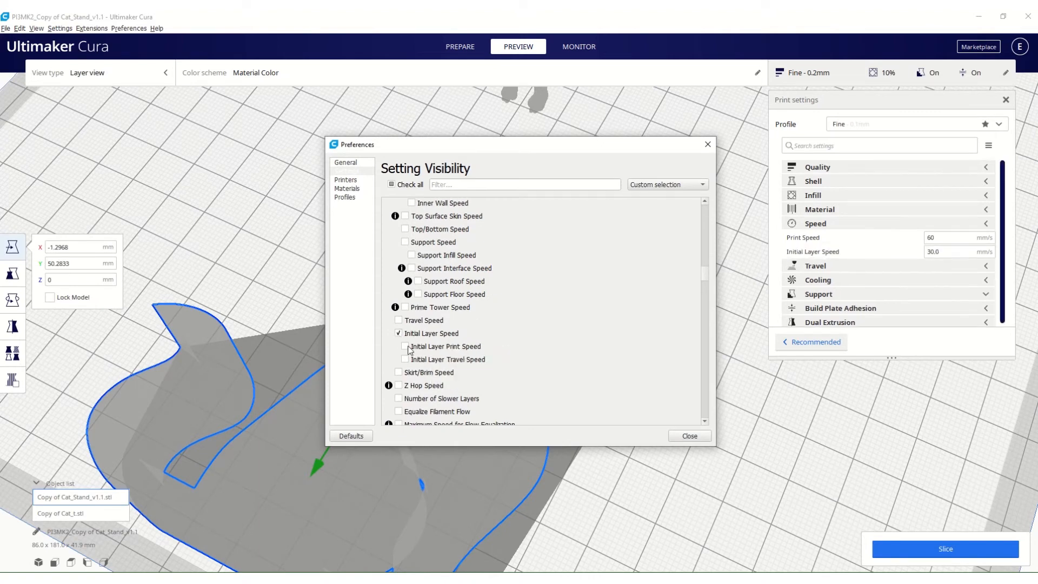
left_click(406, 347)
left_click(406, 359)
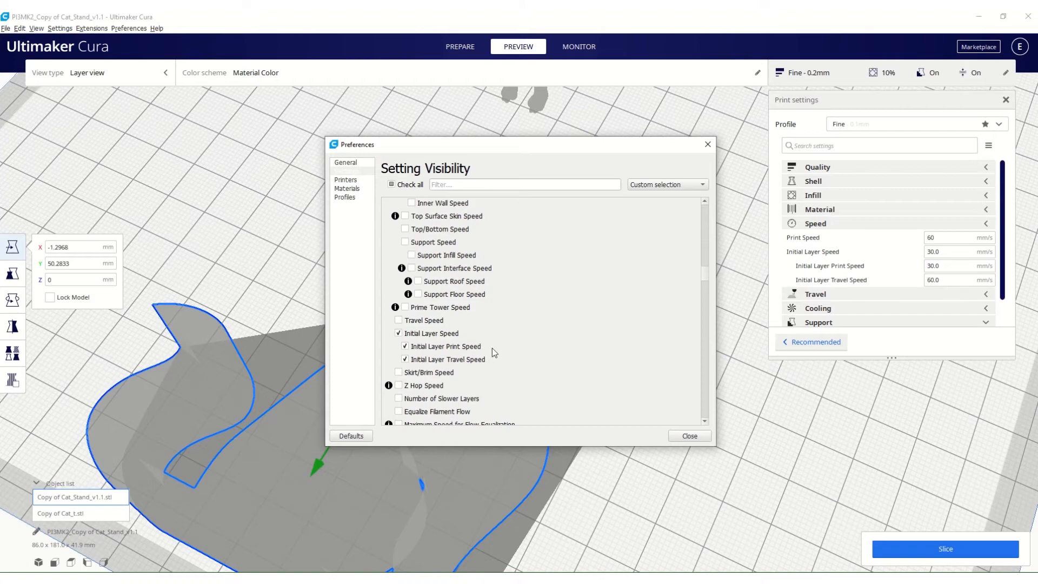
left_click(690, 436)
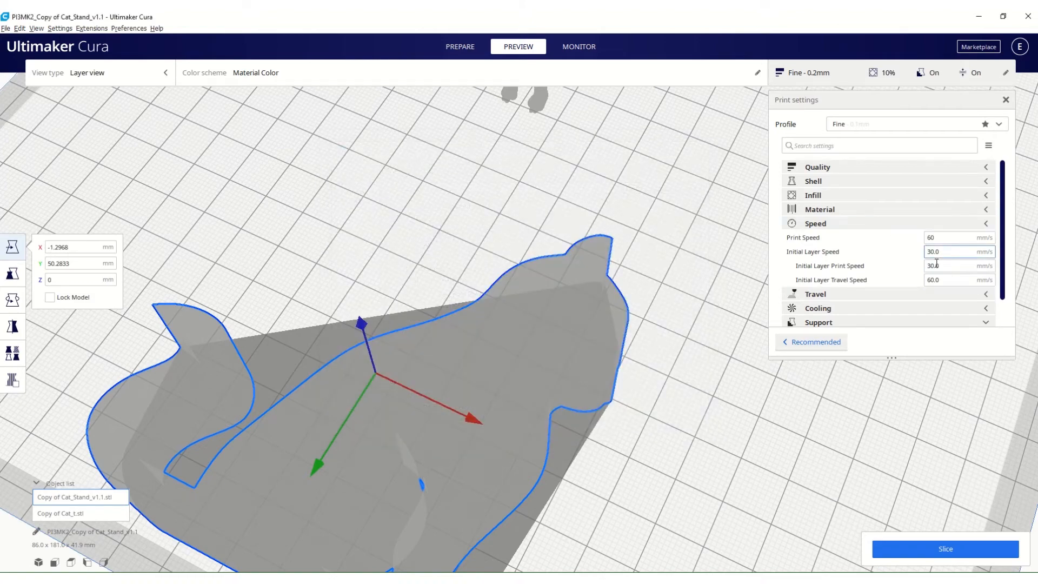
Return to the Prepare stage, read the Initial Layer Print Speed description and collapse the Speed category.
scroll(612, 427, "down", 2)
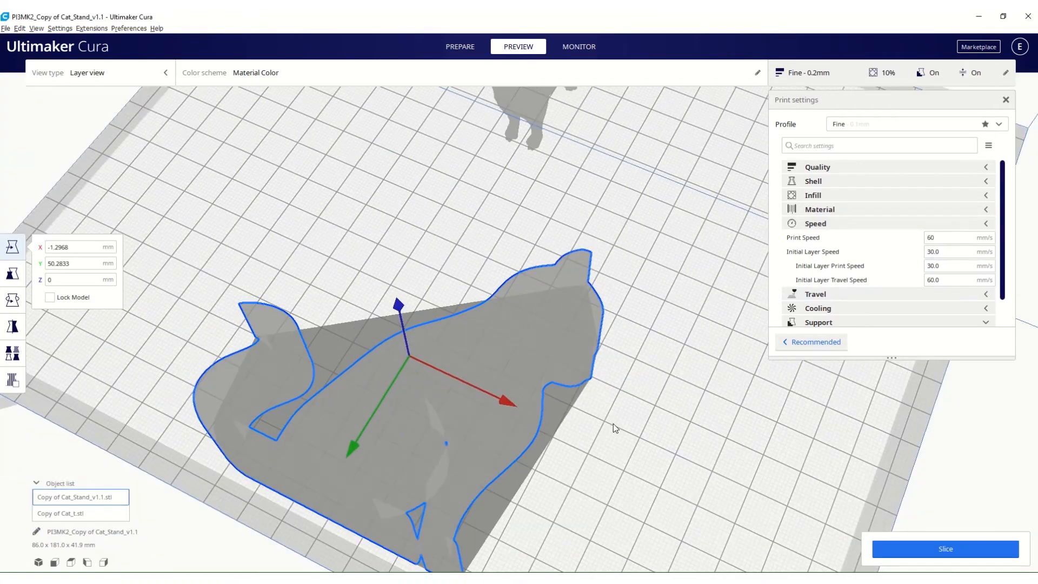
right_click_drag(613, 423, 657, 370)
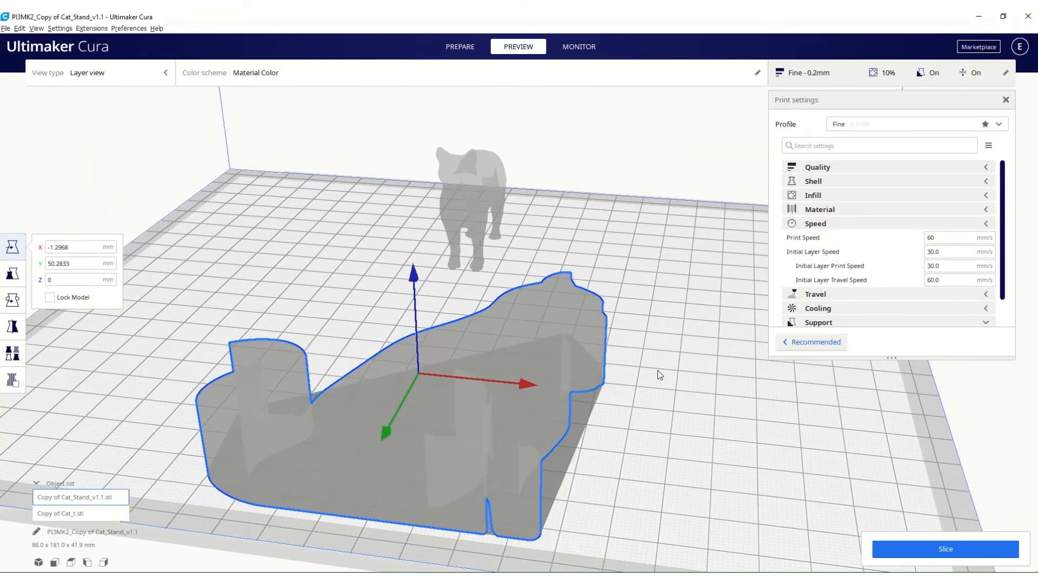
left_click(460, 47)
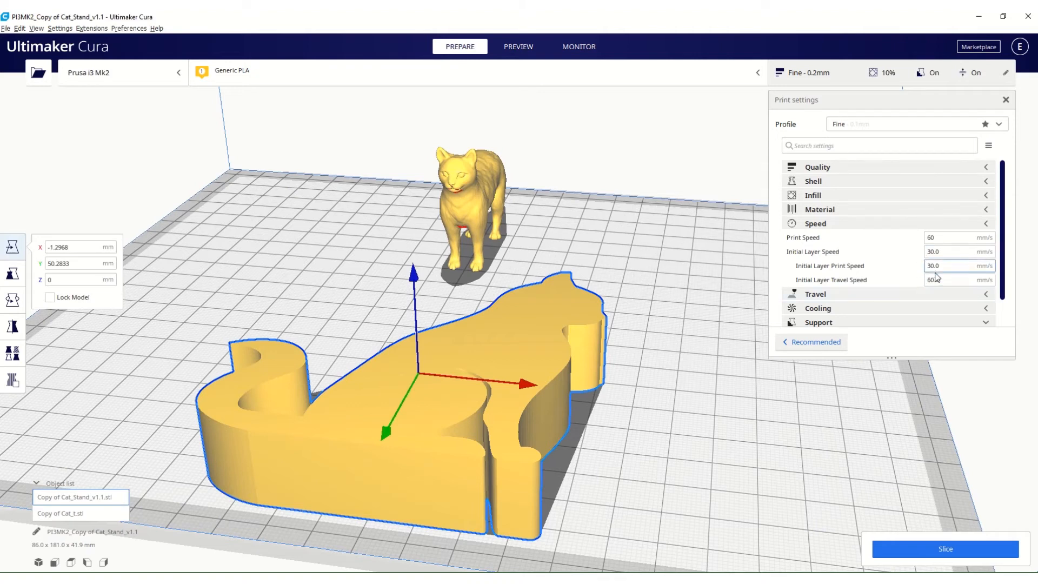
mouse_move(937, 275)
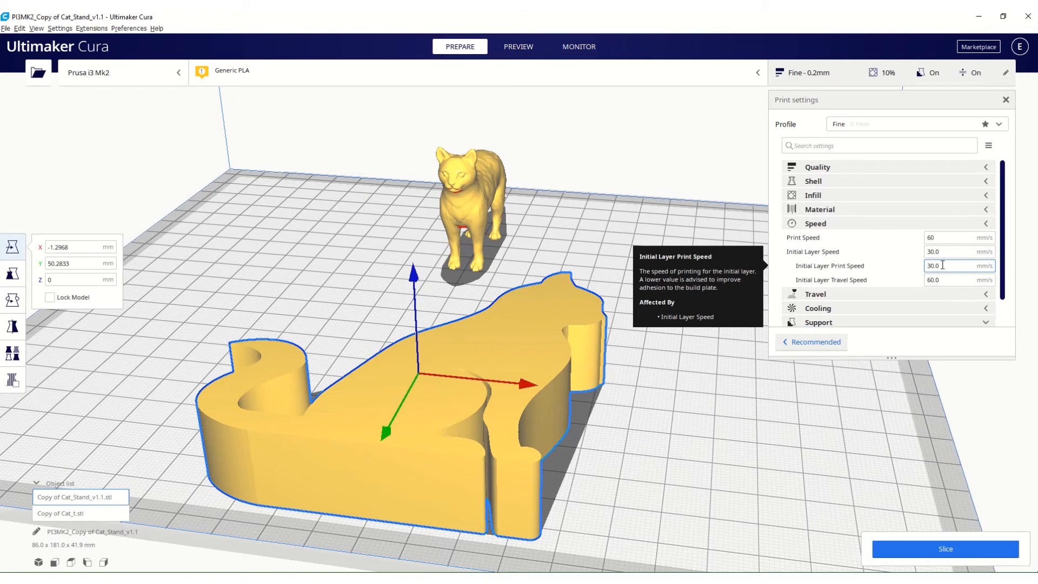
left_click(987, 226)
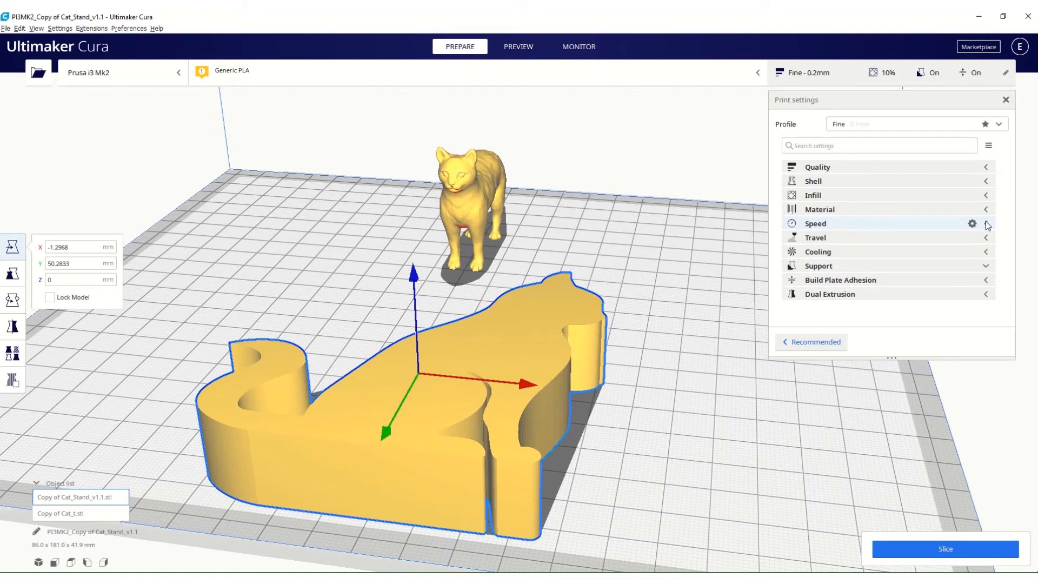
Review the Travel settings and their visibility options without changing any, and collapse the Travel category.
left_click(987, 239)
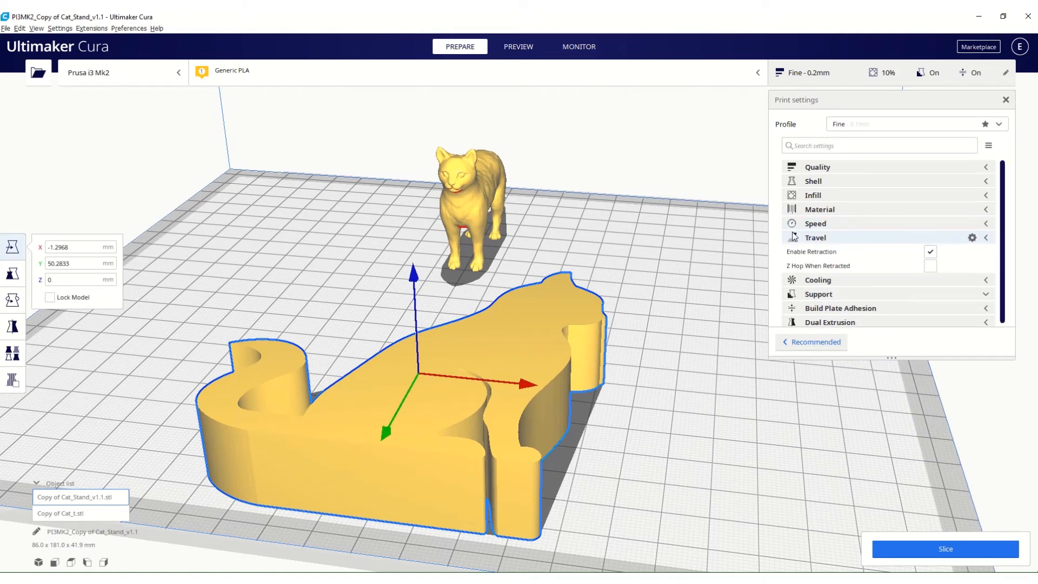
mouse_move(865, 254)
left_click(972, 239)
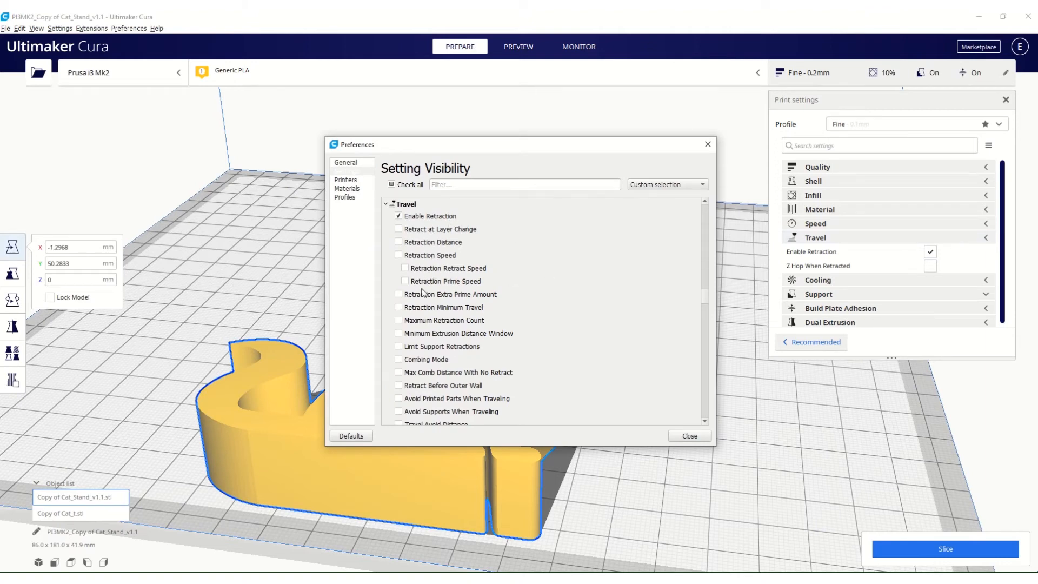
scroll(438, 340, "down", 3)
scroll(438, 341, "down", 5)
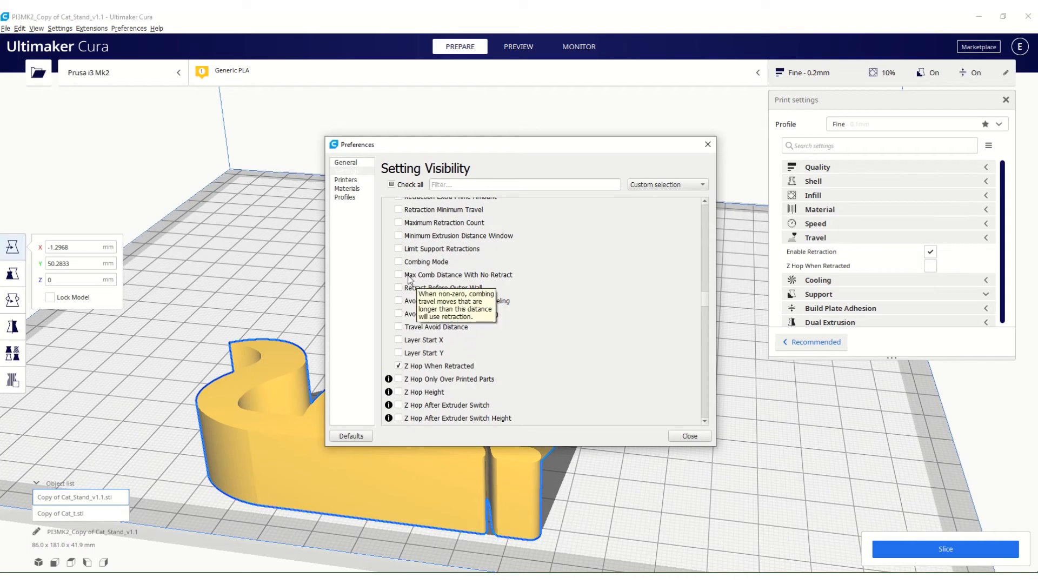
left_click(708, 143)
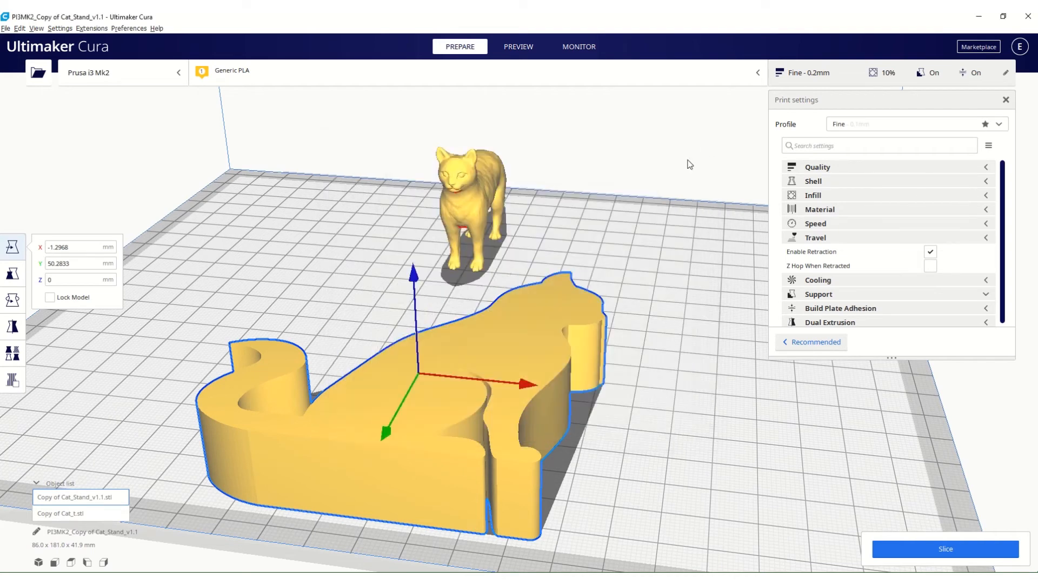
left_click(987, 238)
Expand the Cooling category, make Initial Fan Speed visible in the print settings, and collapse the category again.
left_click(984, 253)
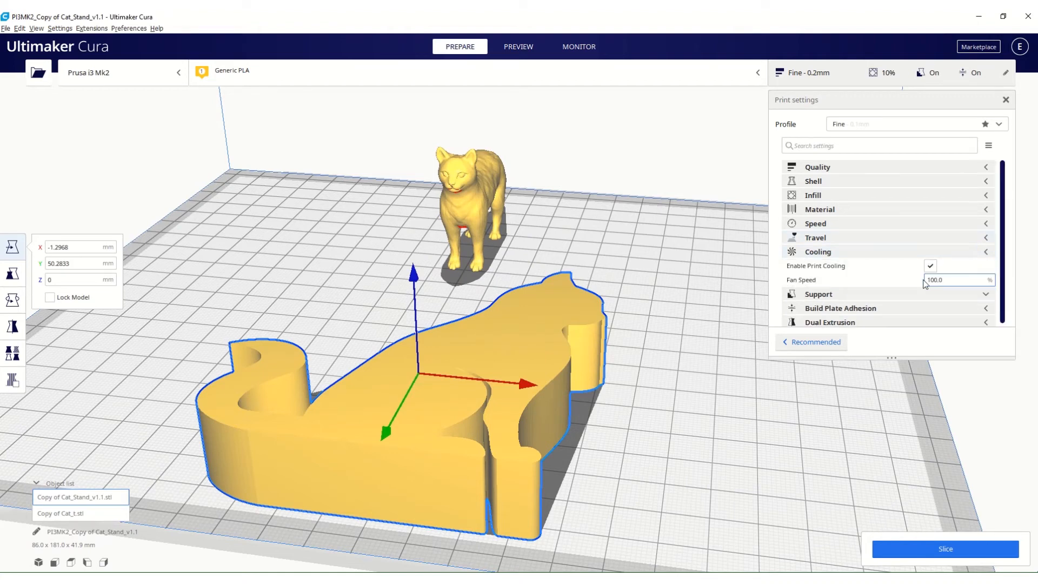
mouse_move(784, 268)
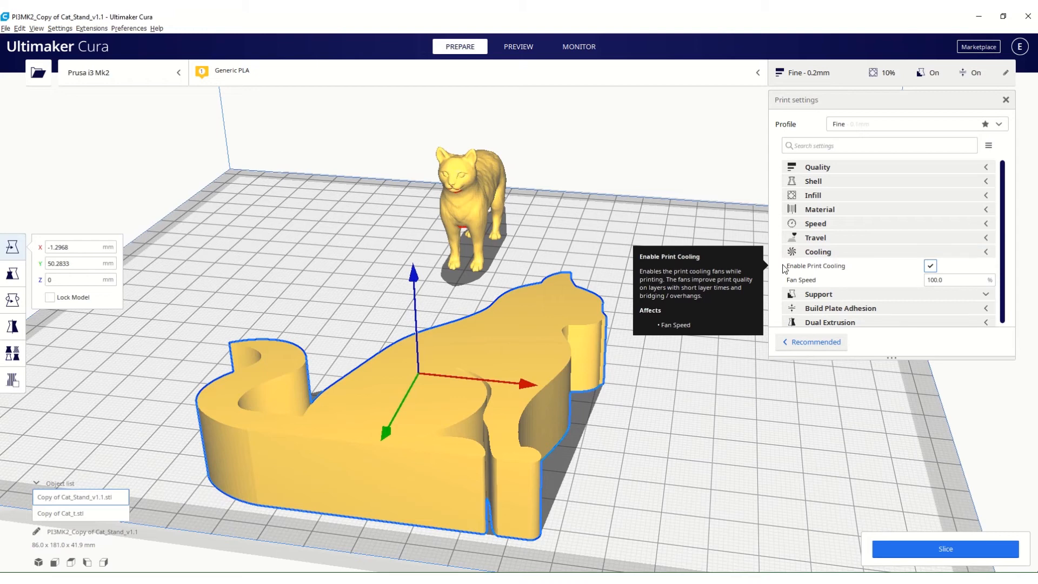
mouse_move(866, 282)
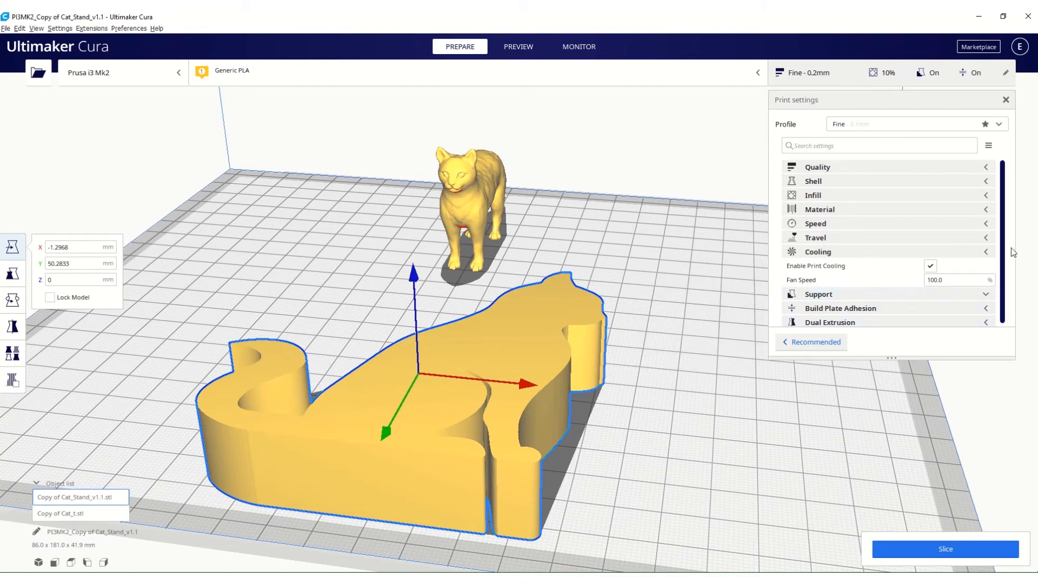
mouse_move(912, 272)
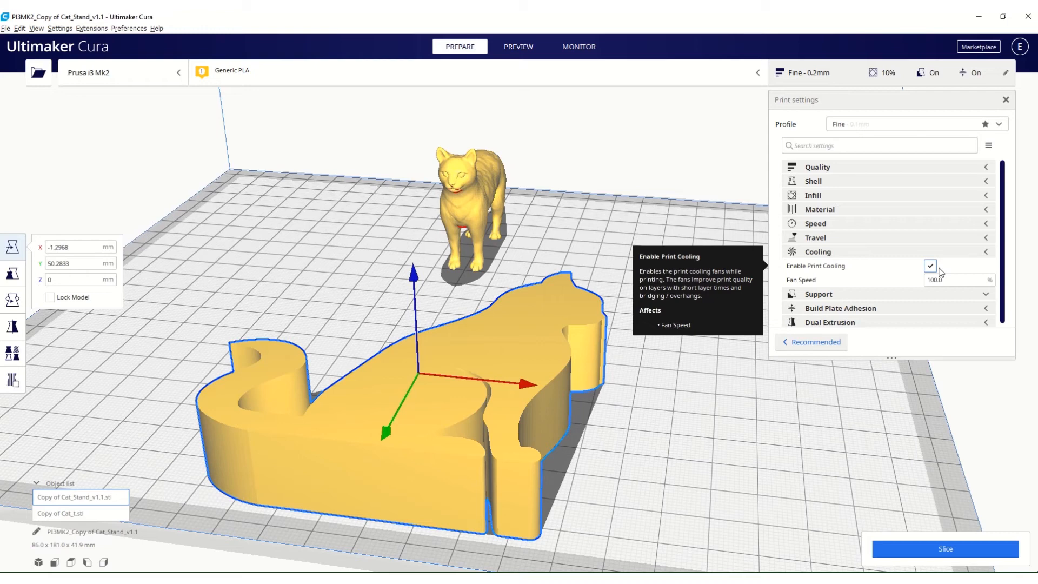
left_click(975, 252)
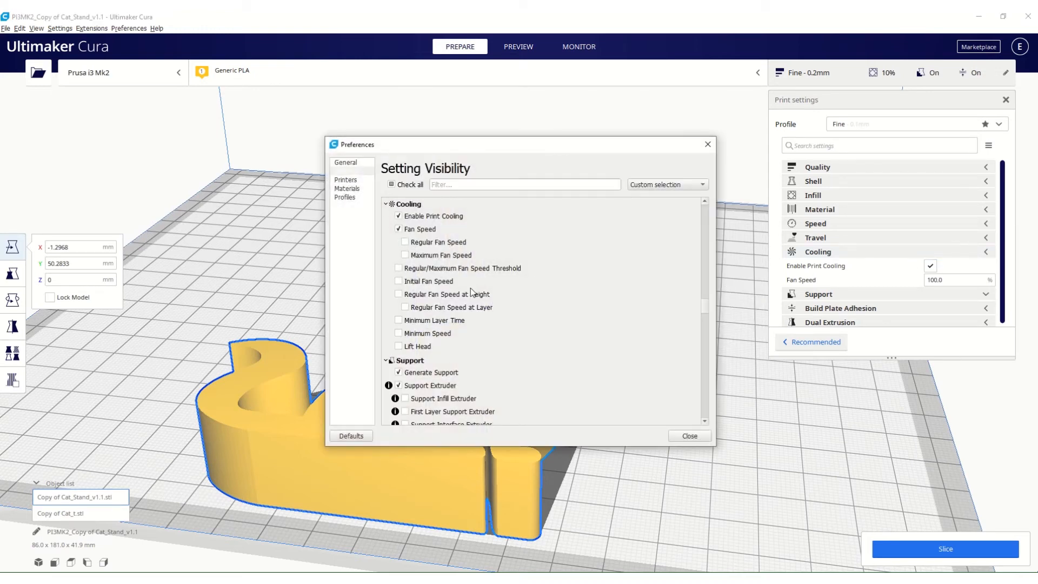
left_click(398, 281)
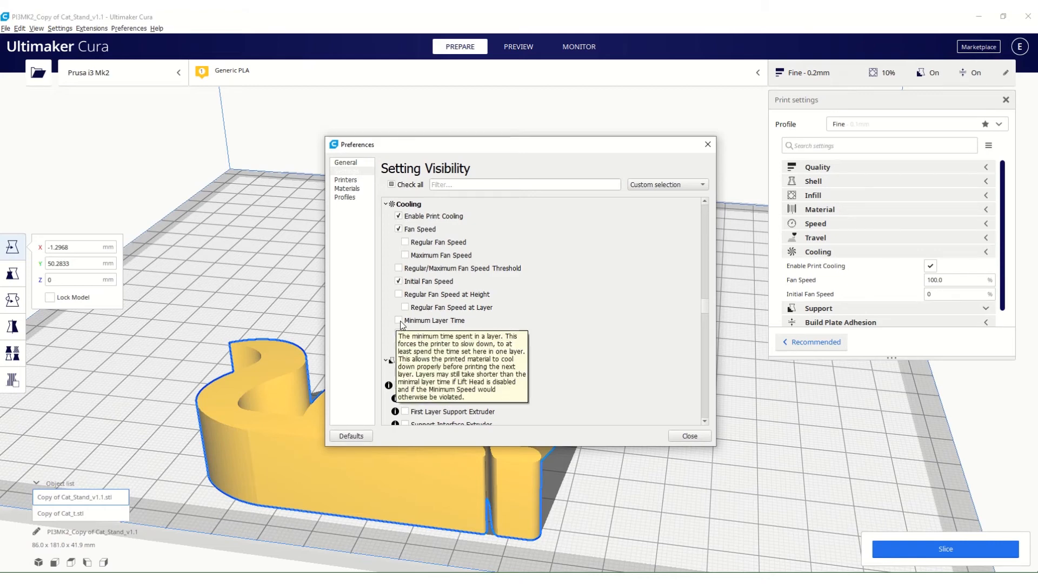
mouse_move(467, 273)
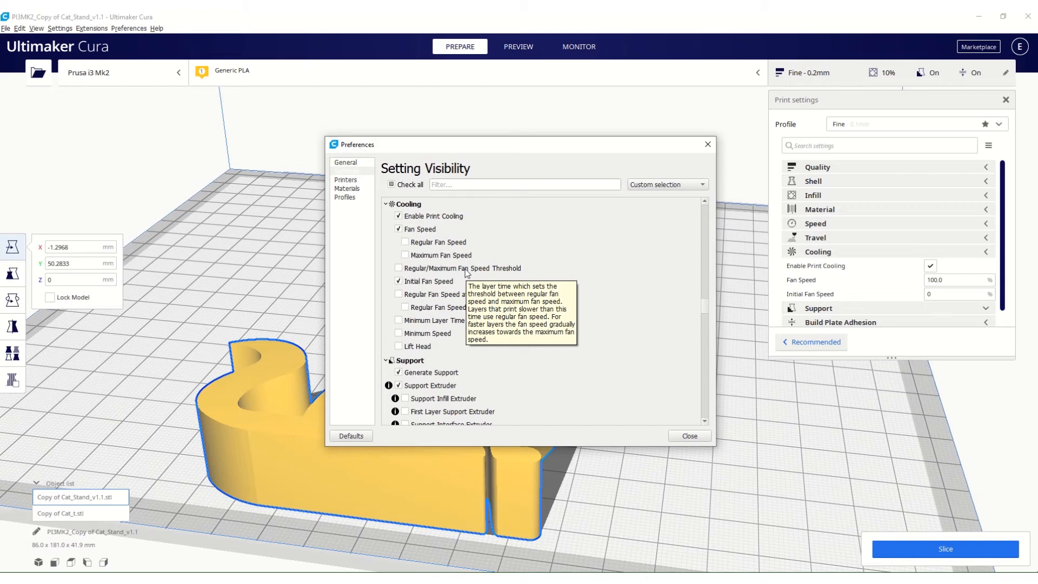
left_click(708, 144)
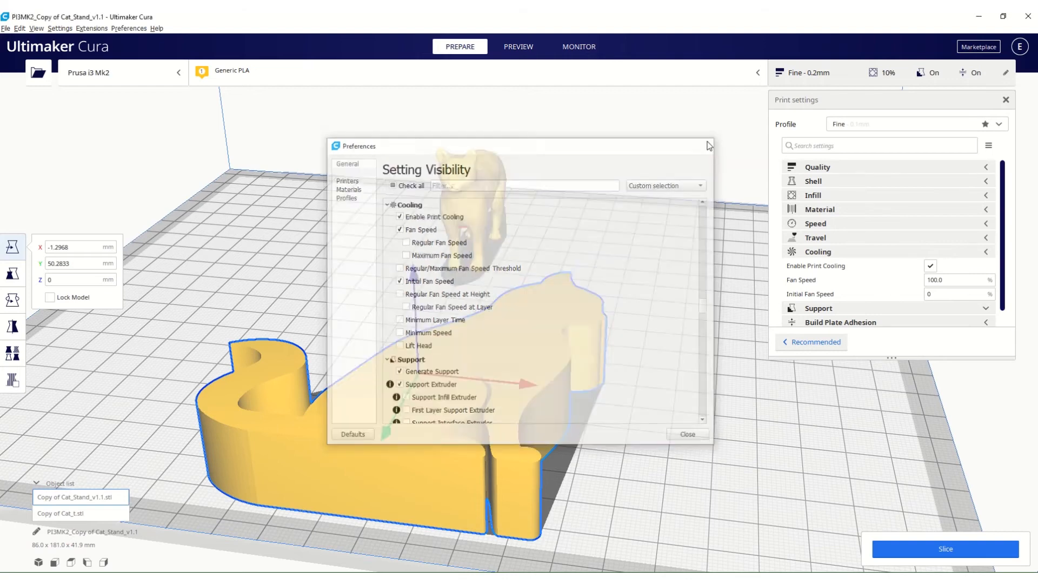
left_click(987, 253)
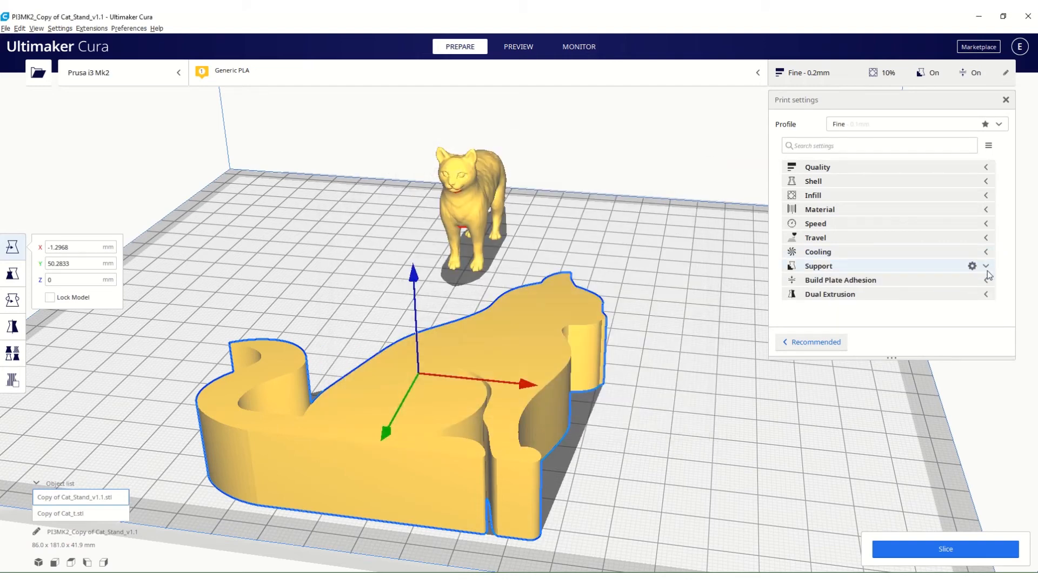
Expand the Support category, switch Generate Support off and on again, and leave Support Placement at Everywhere.
left_click(987, 270)
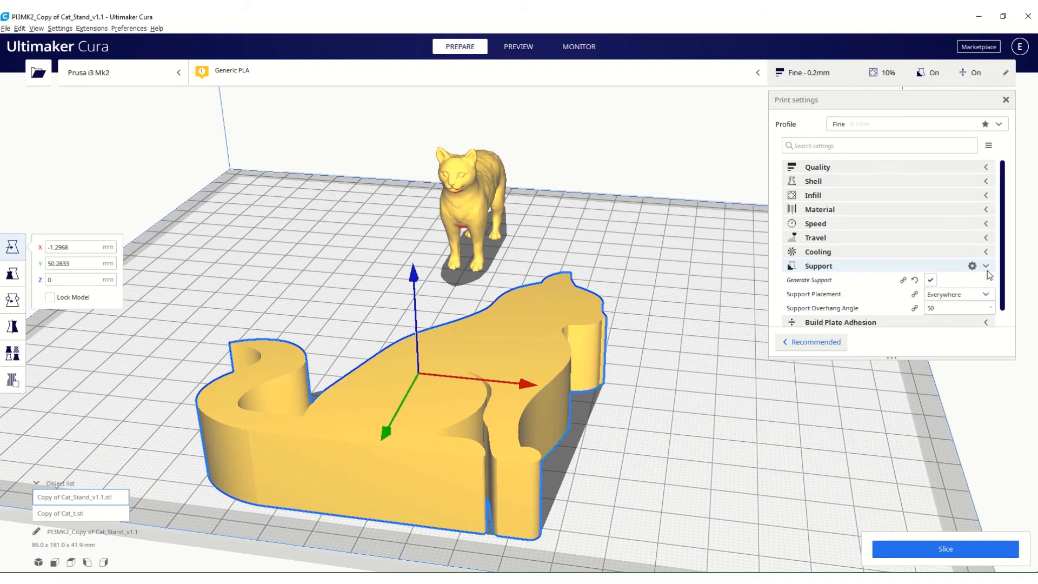
left_click(930, 280)
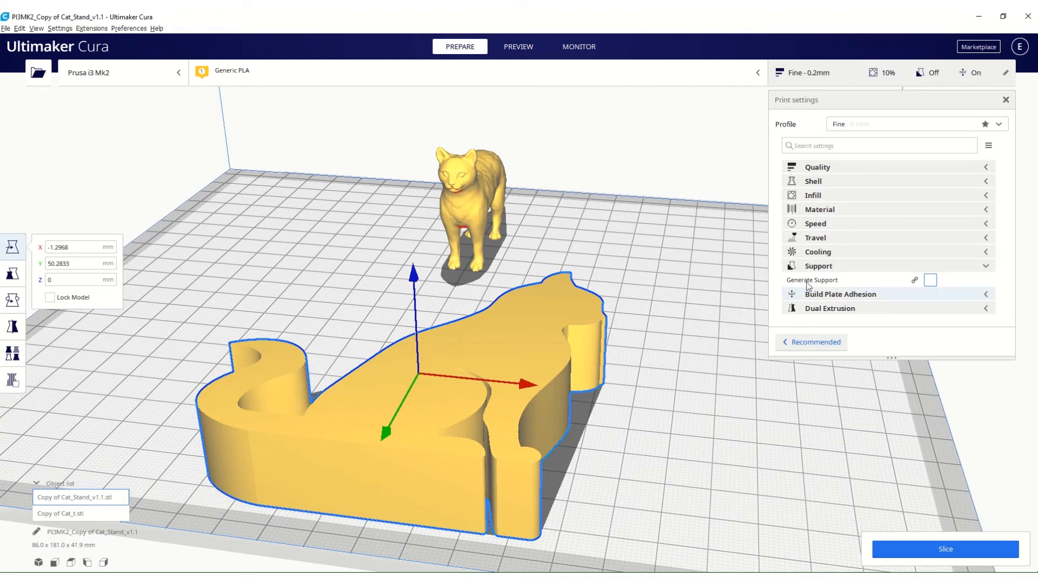
left_click(930, 280)
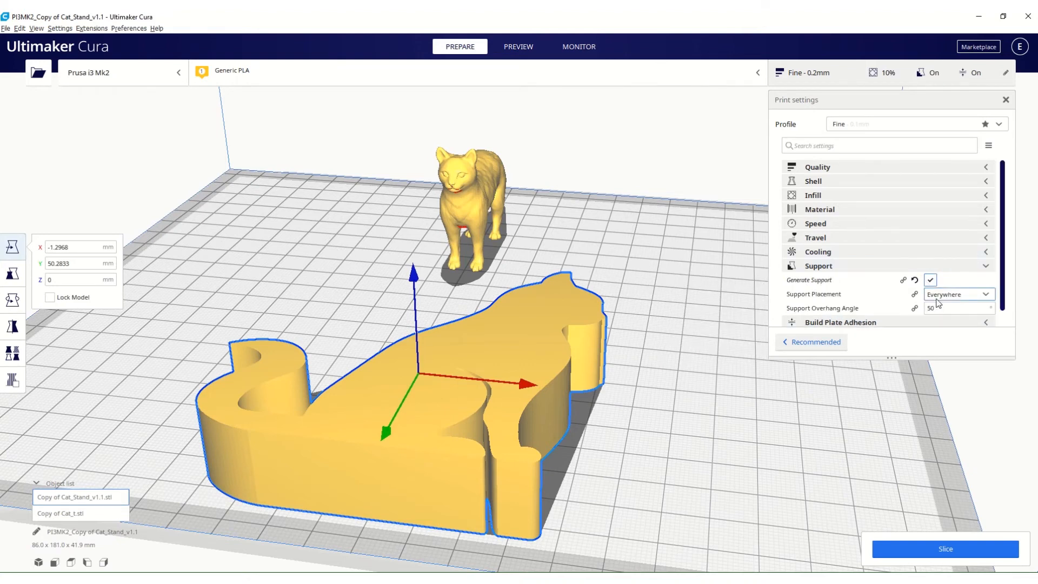
left_click(940, 295)
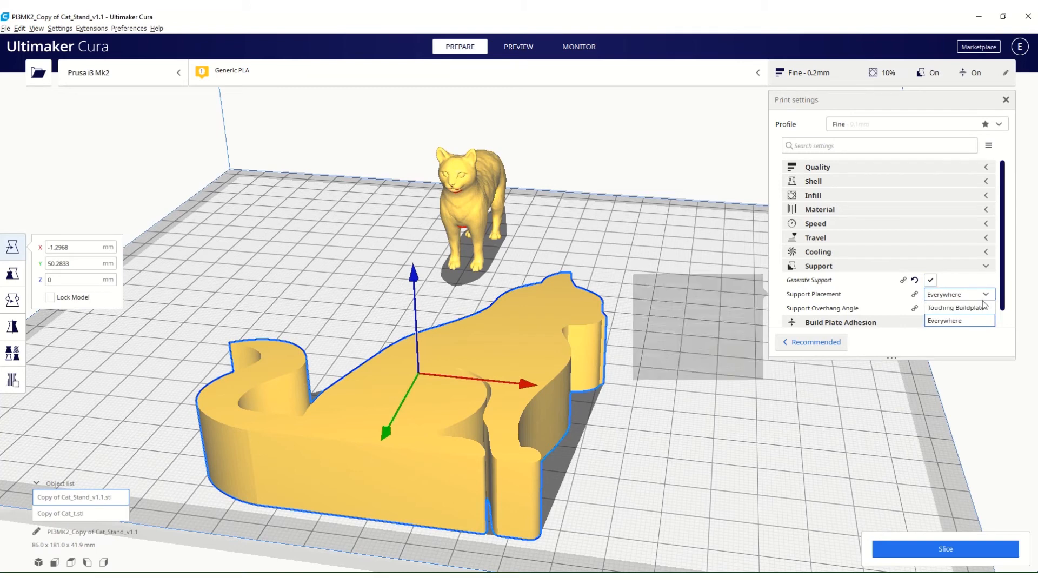
left_click(985, 294)
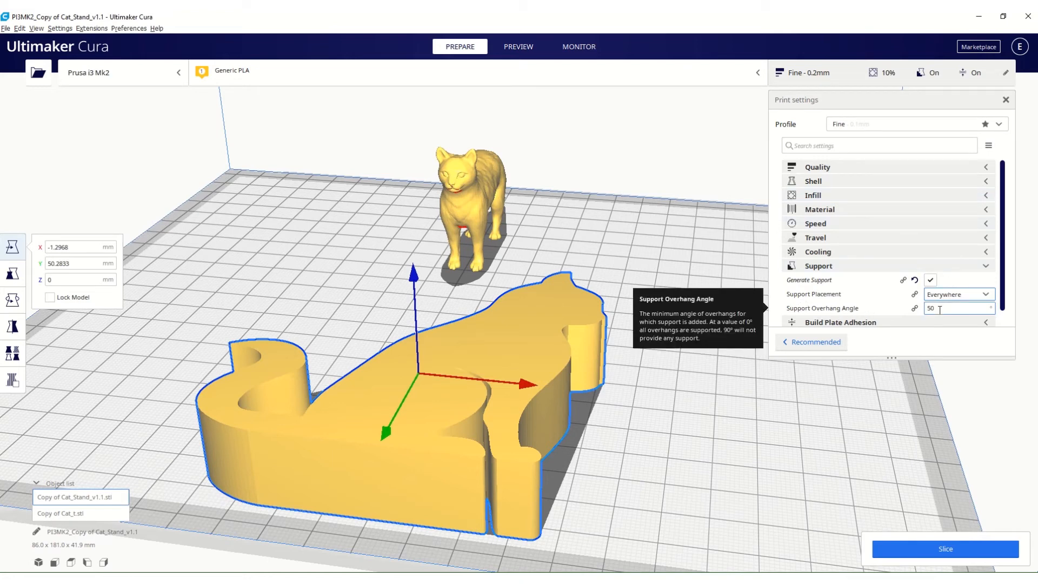
Set the Support Overhang Angle to 45° and inspect the overhang areas on the cat model.
scroll(940, 309, "down", 1)
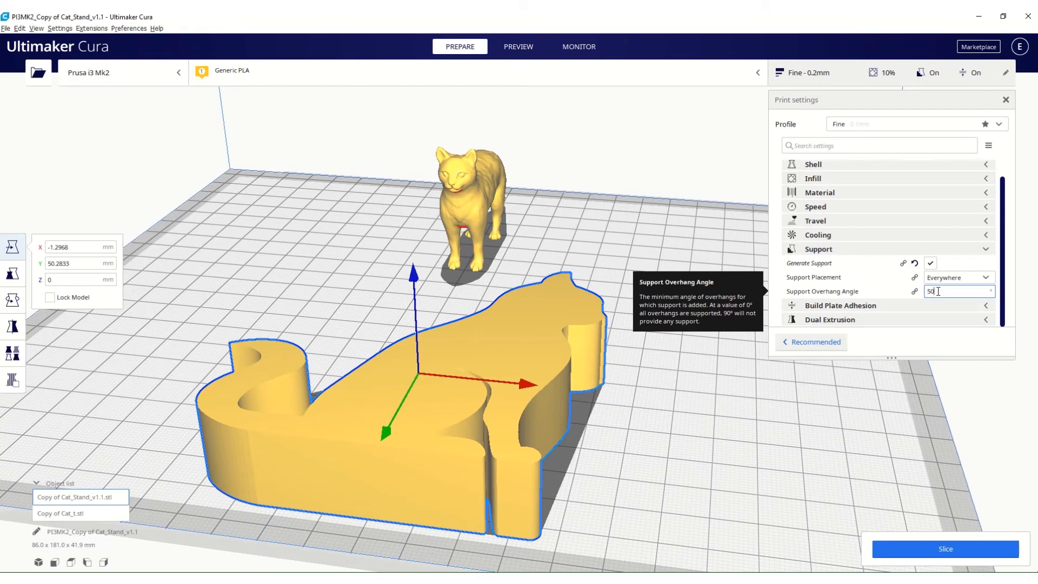
double_click(937, 291)
type("45")
left_click_drag(937, 291, 924, 297)
right_click_drag(587, 258, 616, 238)
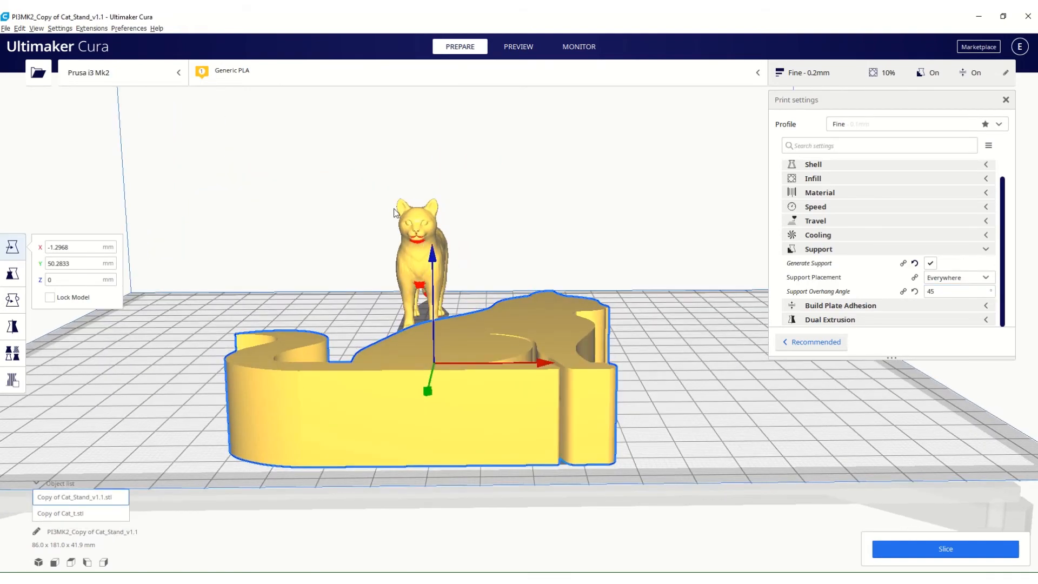
Set the Support Overhang Angle to 90° and inspect the standing cat's overhangs from the side.
left_click(936, 293)
key("BackSpace")
key("BackSpace")
type("90")
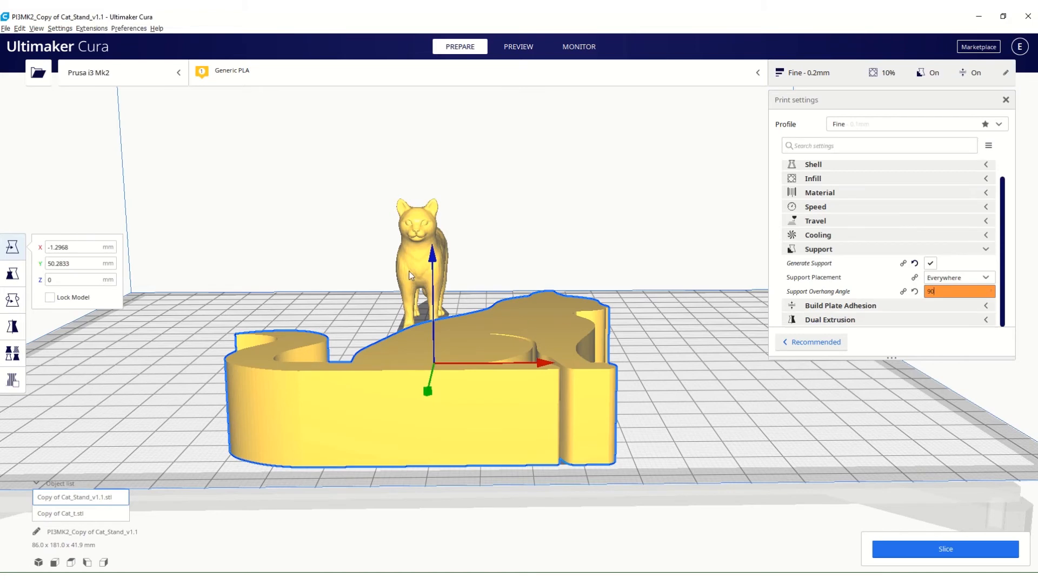
right_click_drag(409, 271, 594, 261)
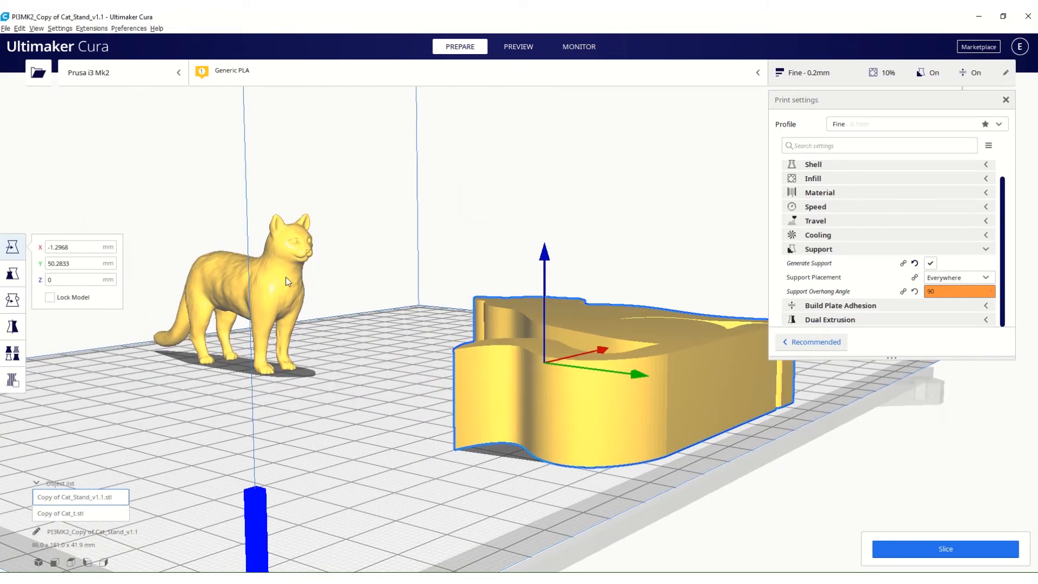
Set the Support Overhang Angle back to 50°.
double_click(938, 292)
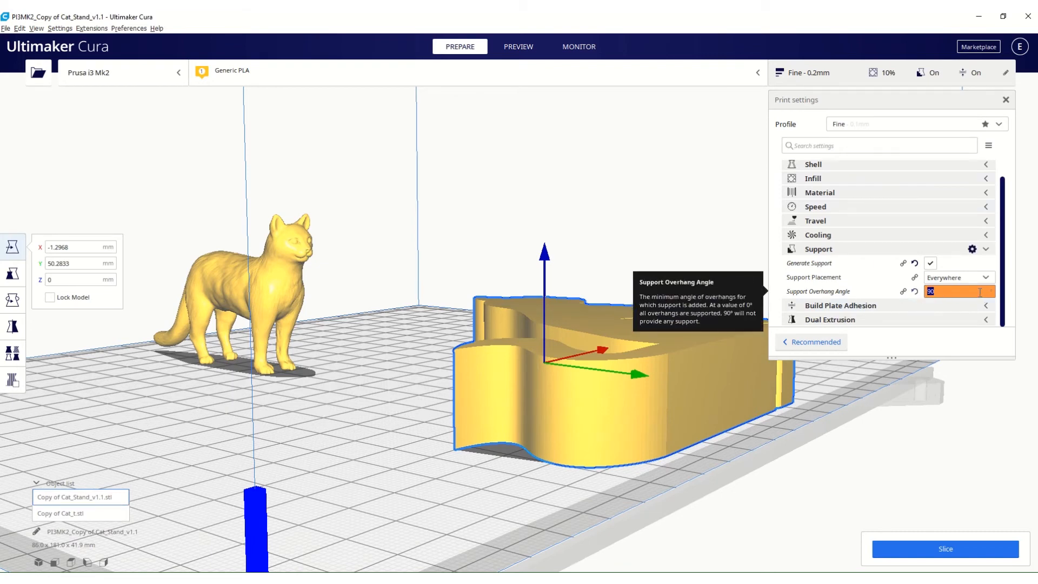
type("50")
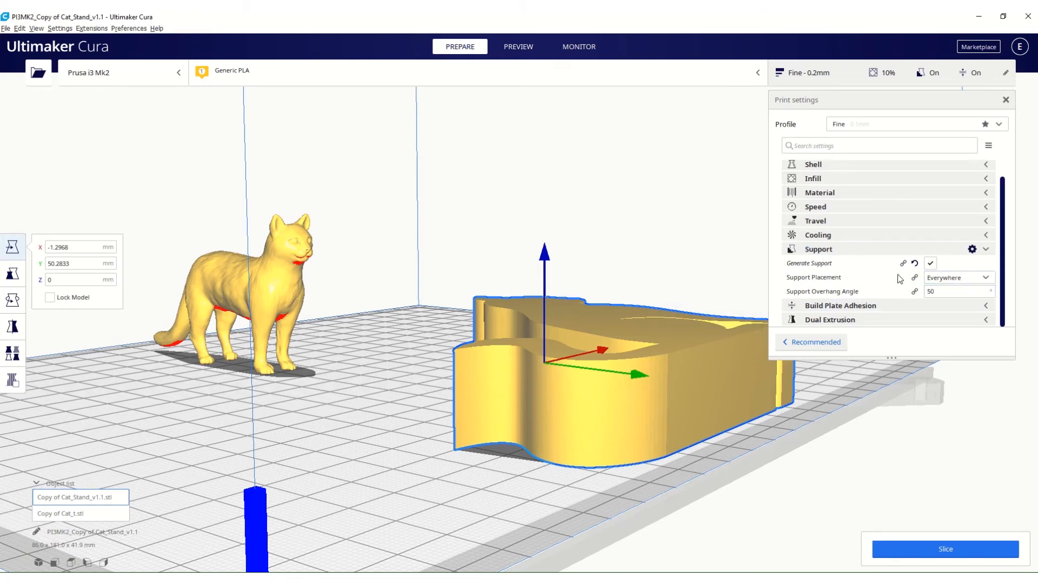
Make the Support Wall Line Count setting visible among the Support settings, and collapse the Support category.
left_click(972, 248)
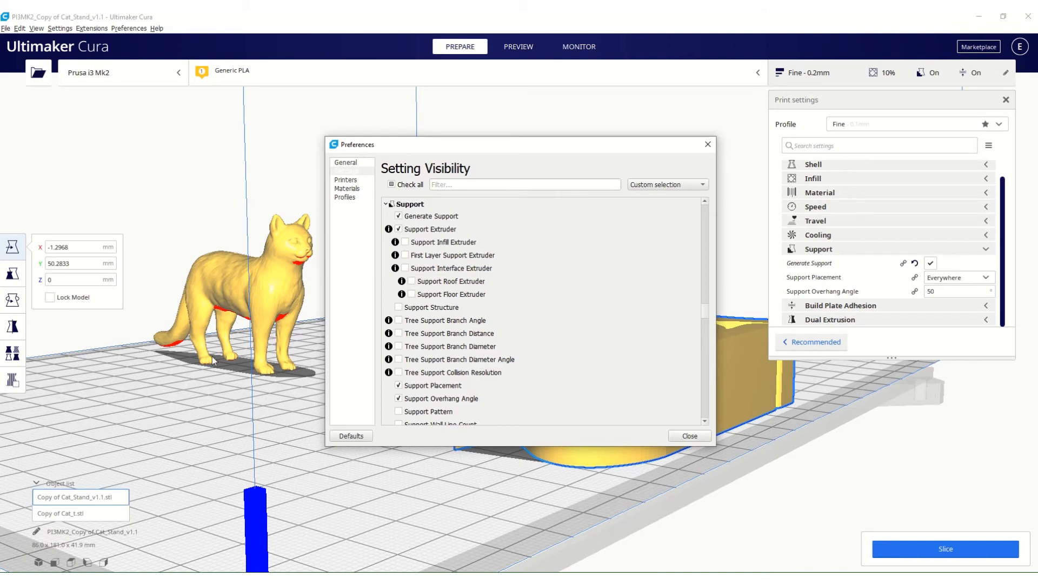
scroll(423, 304, "down", 2)
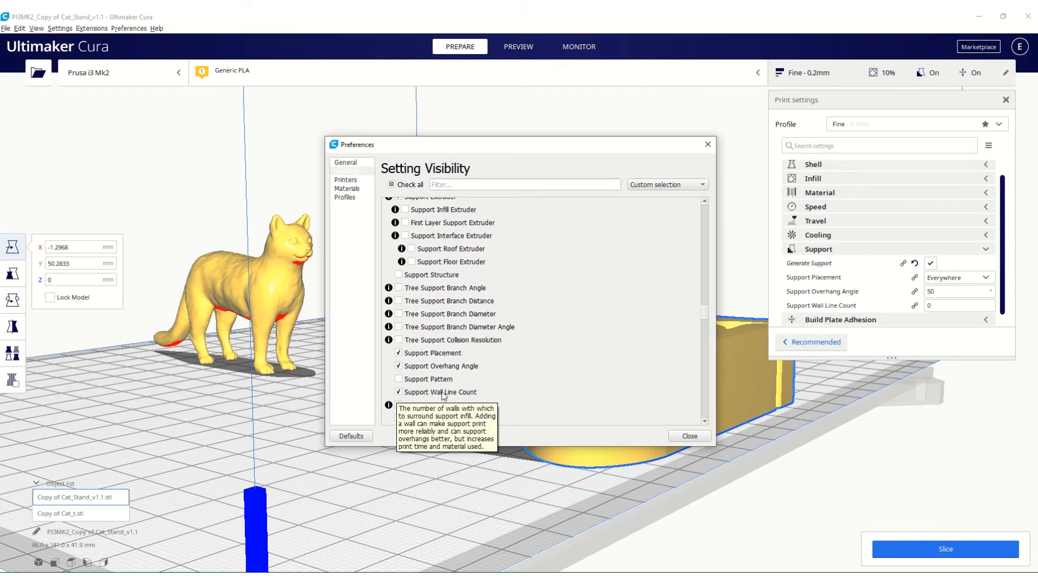
left_click(689, 435)
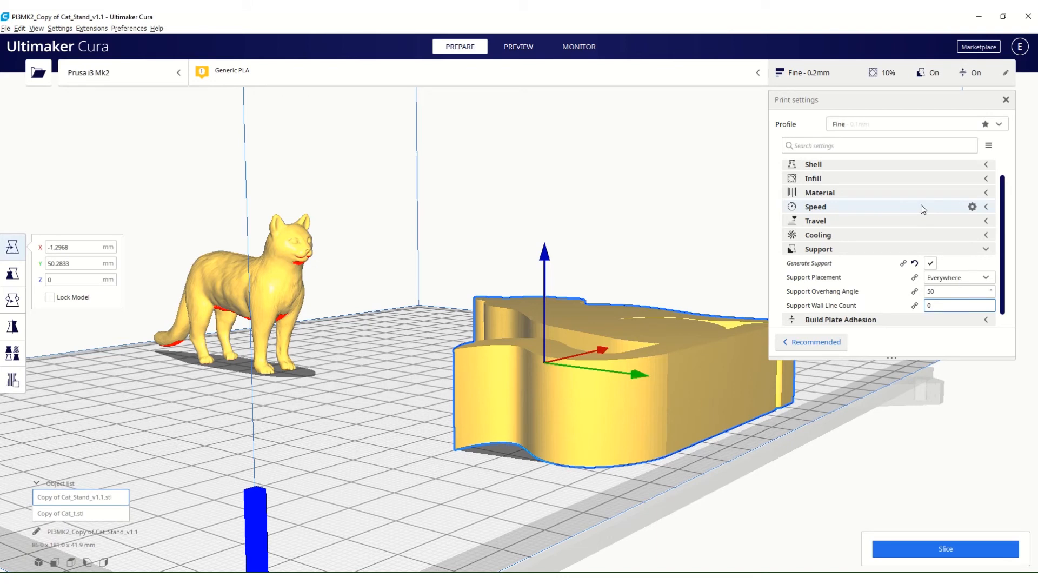
mouse_move(827, 305)
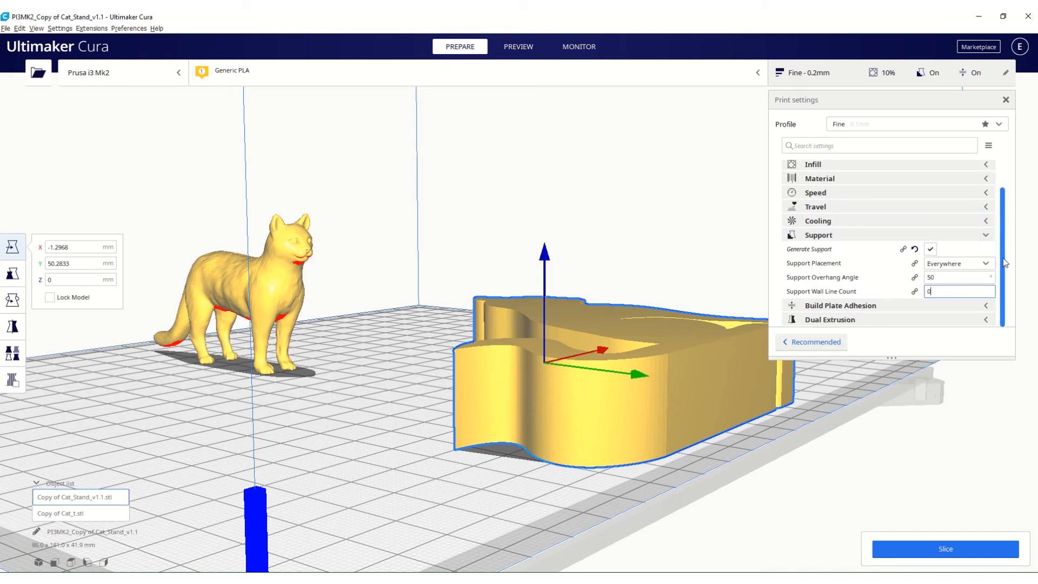
scroll(1006, 219, "down", 1)
left_click(987, 235)
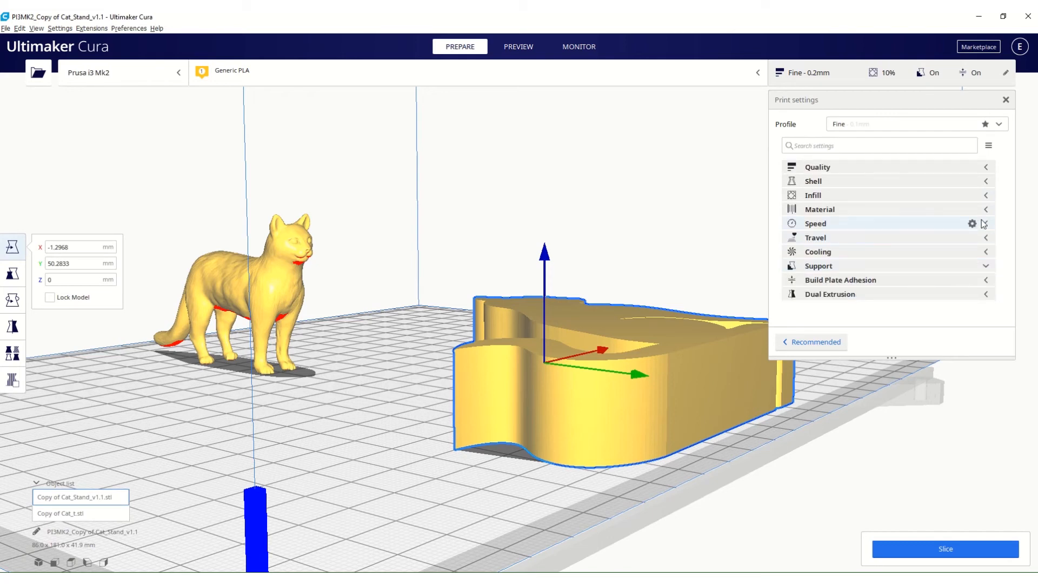
Expand the Build Plate Adhesion category, slice both cat models with the Brim adhesion type, and inspect the brim in the layer preview.
left_click(987, 280)
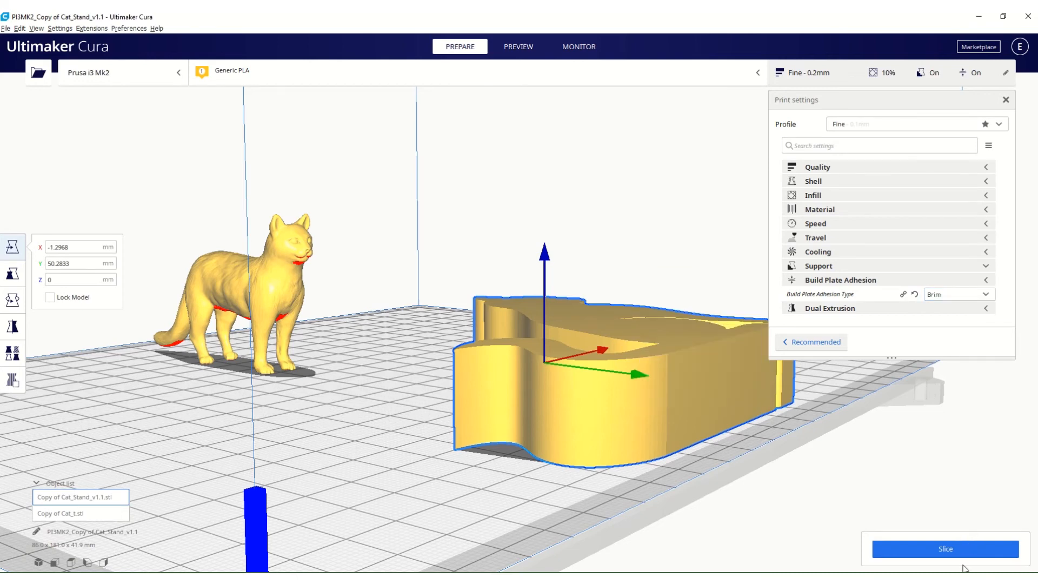
left_click(922, 554)
left_click(516, 52)
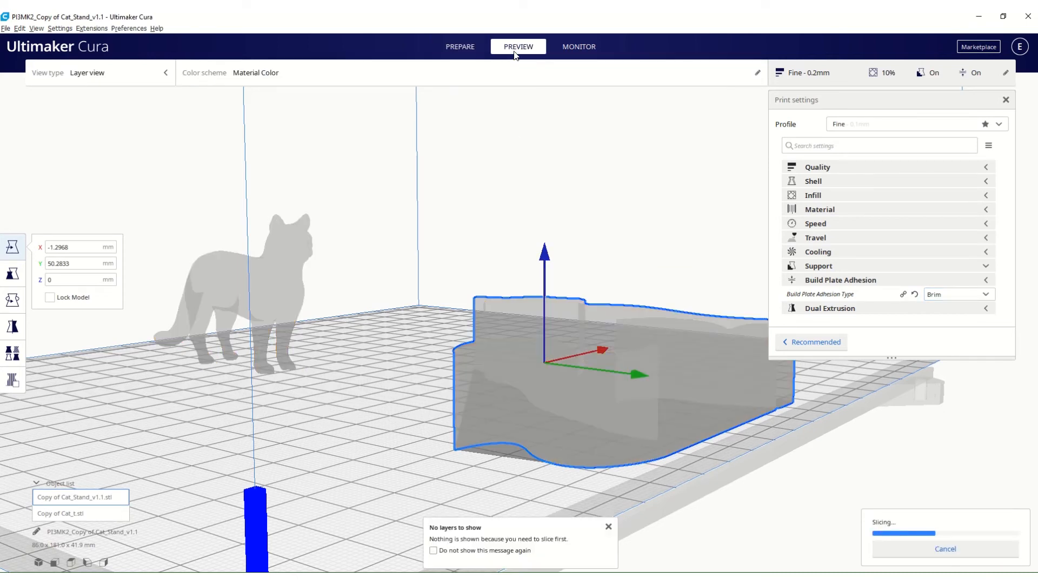
right_click_drag(380, 318, 420, 343)
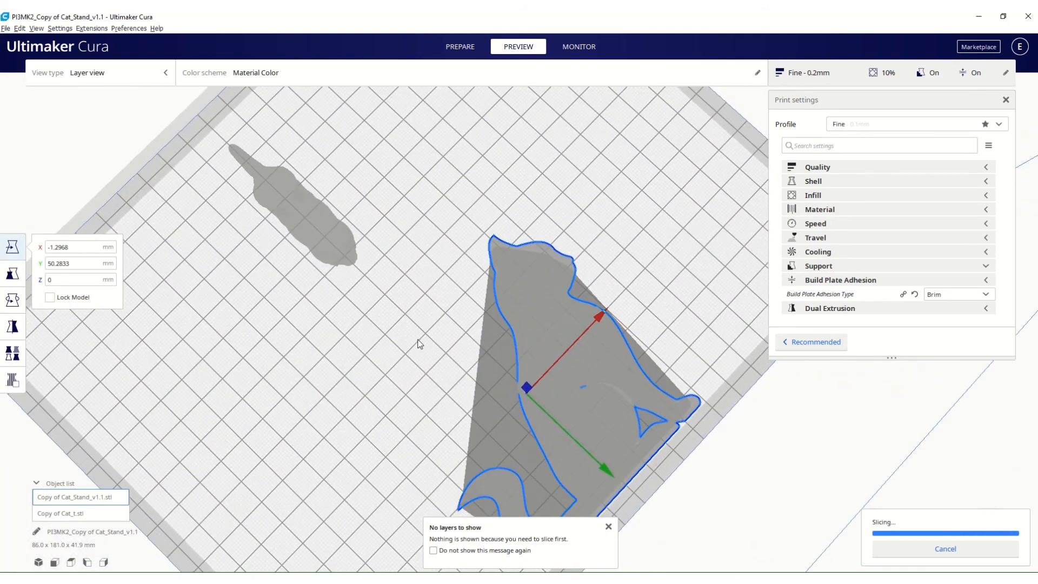
scroll(419, 340, "down", 3)
middle_click_drag(419, 344, 400, 286)
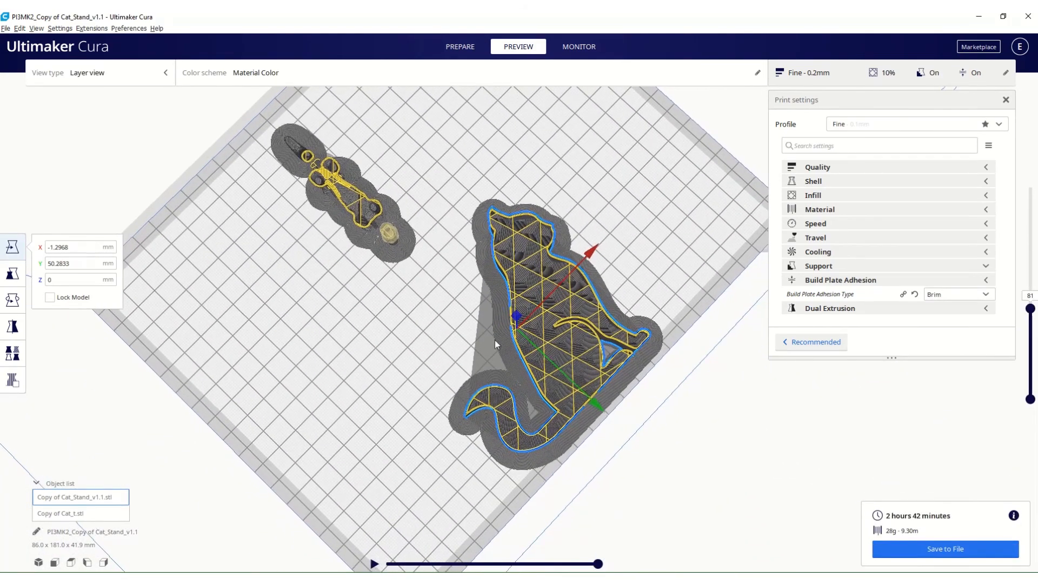
scroll(495, 339, "up", 4)
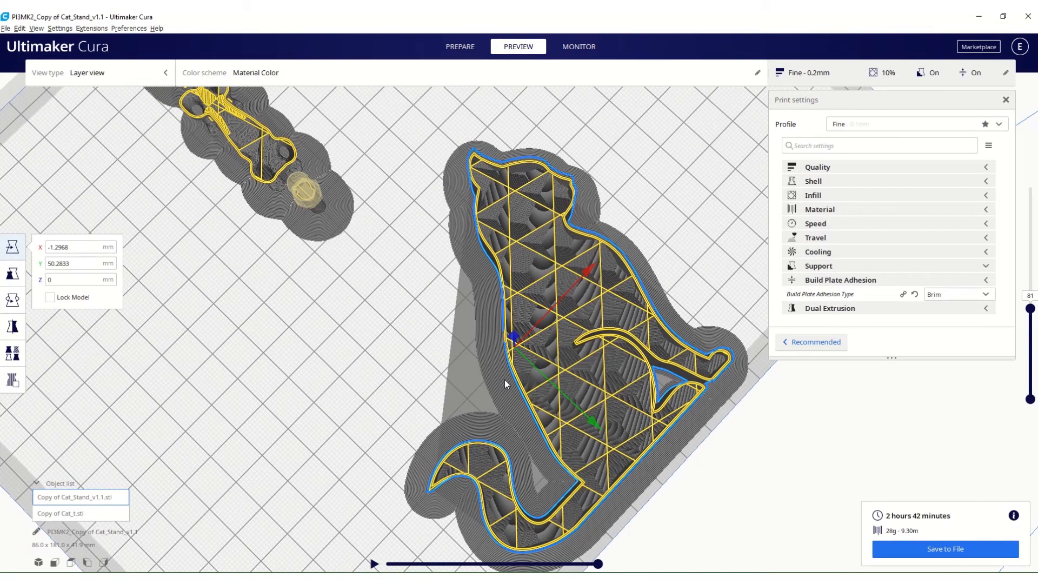
right_click_drag(508, 378, 437, 454)
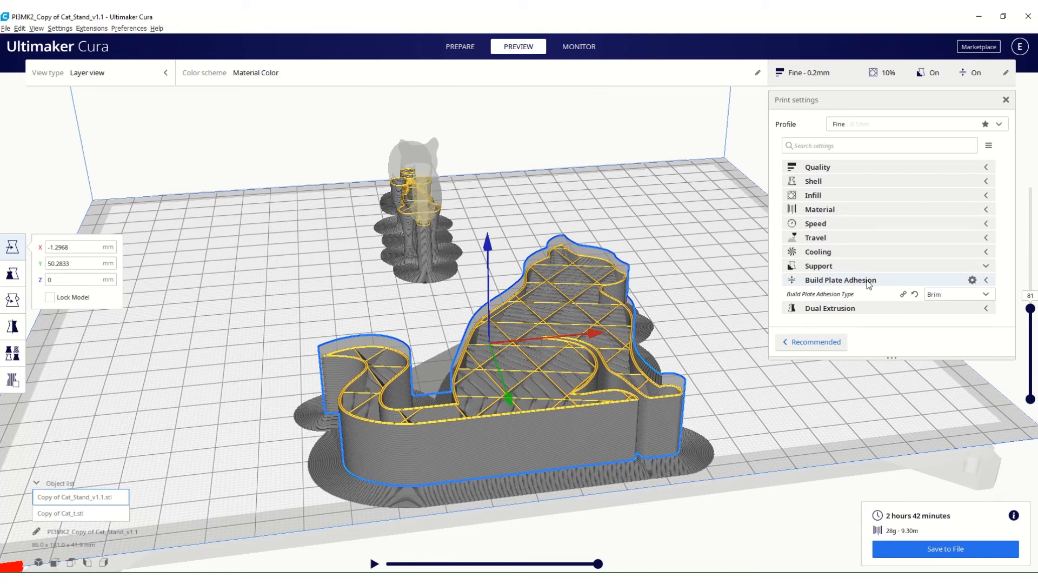
Make the Brim Width, Brim Line Count and Brim Distance settings visible under Build Plate Adhesion.
left_click(977, 281)
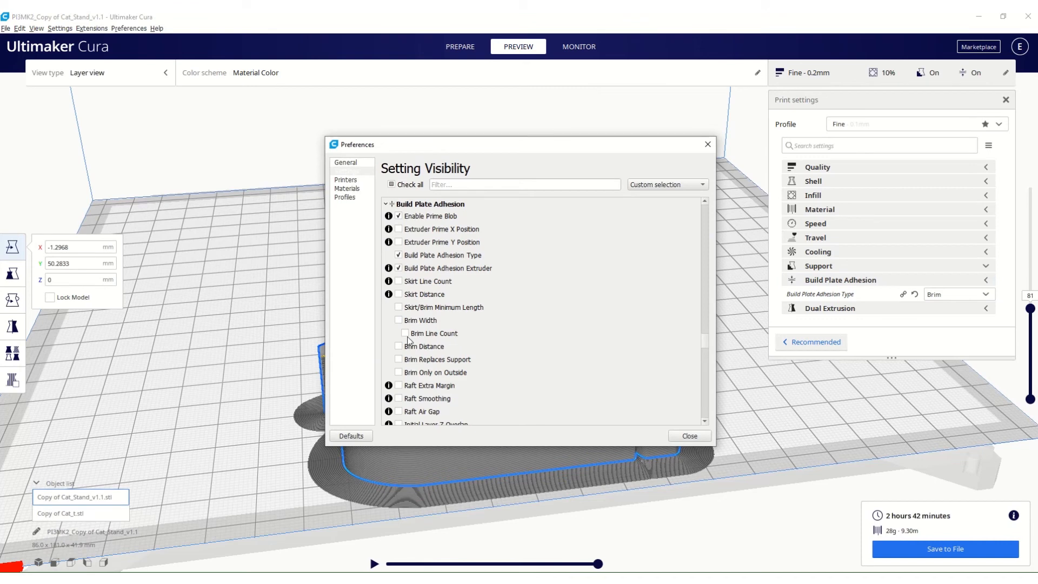
left_click(399, 321)
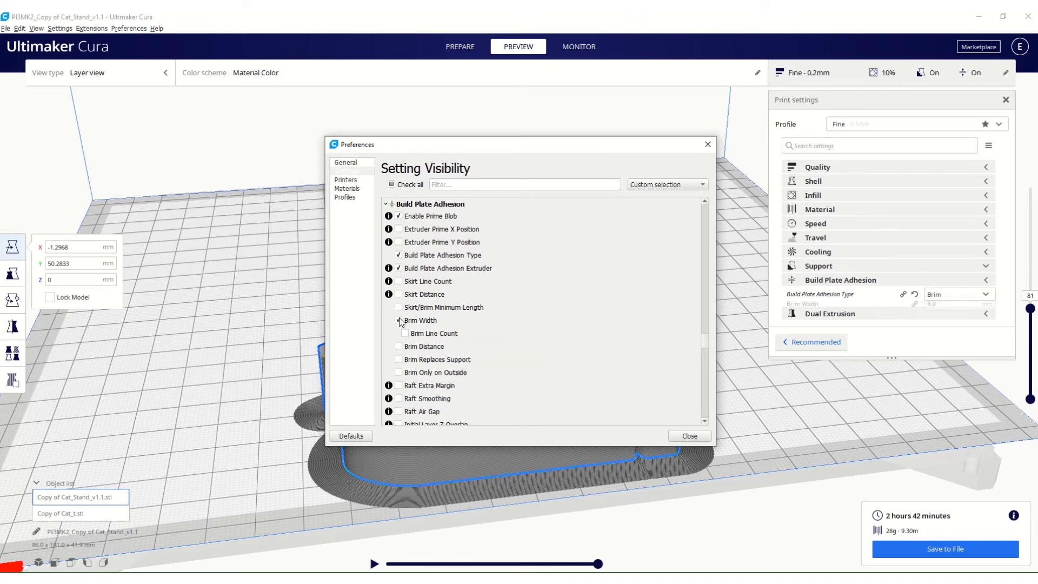
left_click(398, 346)
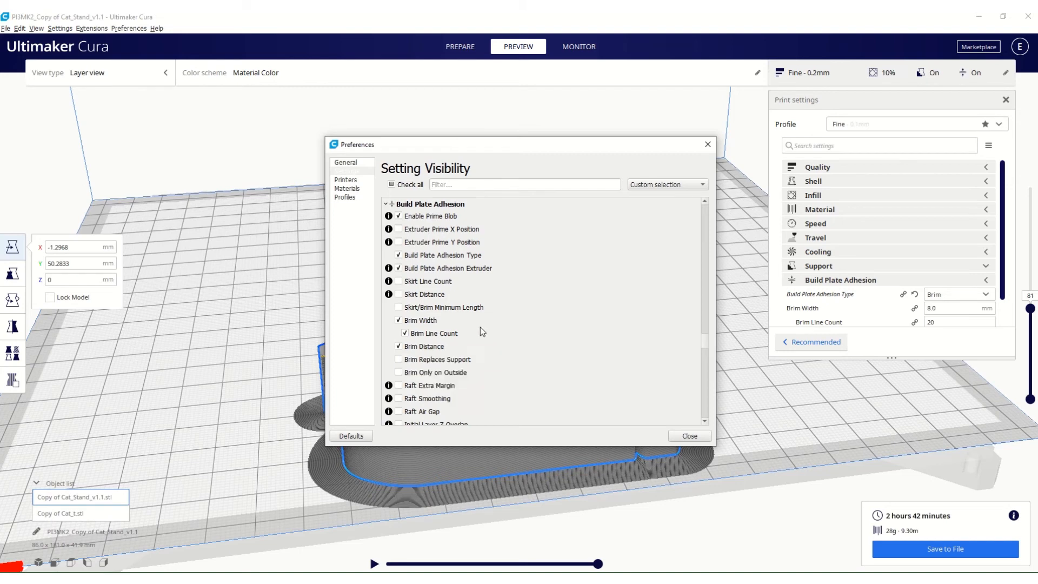
mouse_move(405, 365)
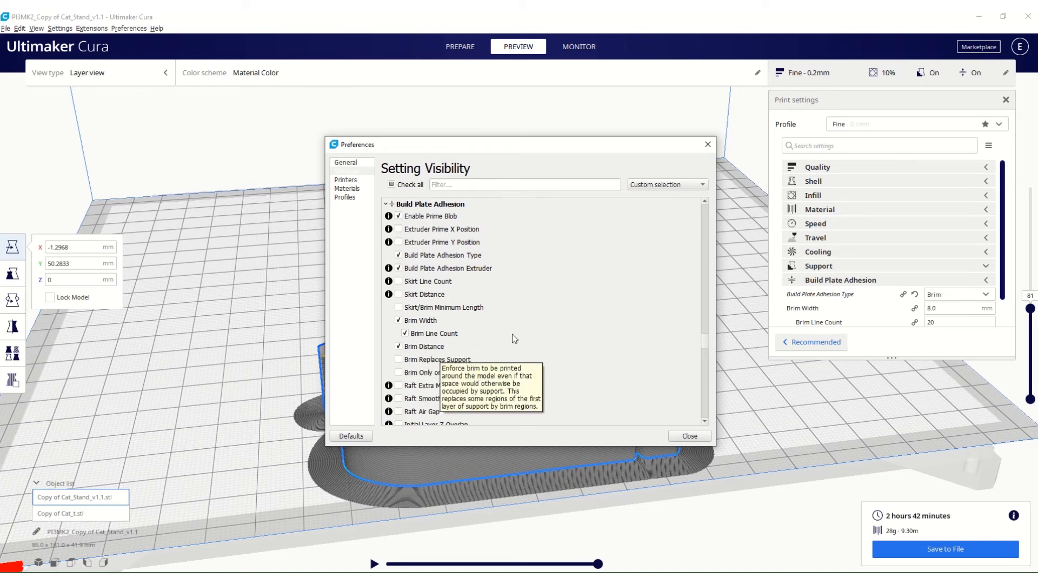
scroll(512, 333, "down", 1)
scroll(514, 345, "up", 1)
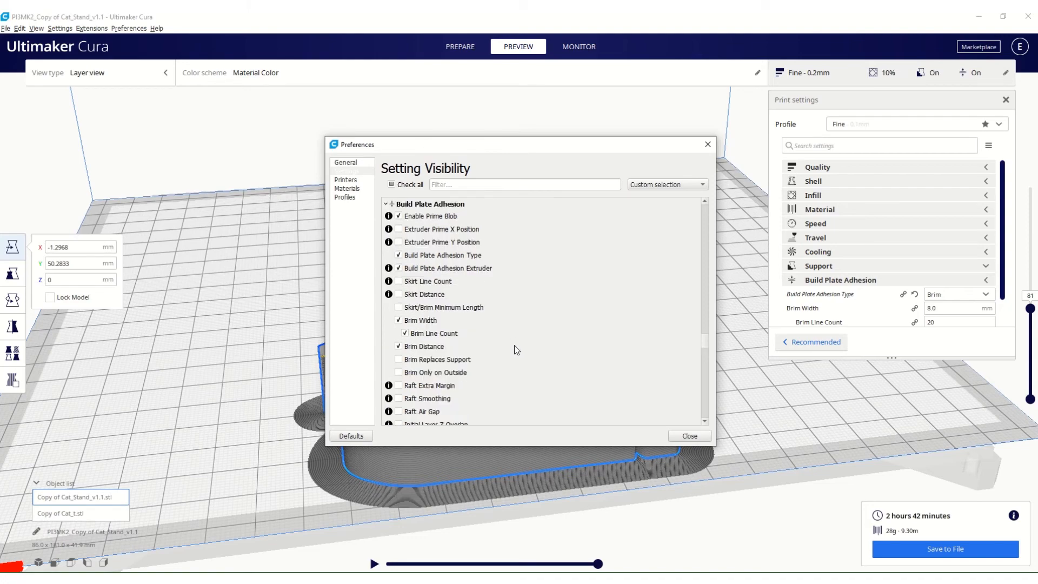
left_click(690, 436)
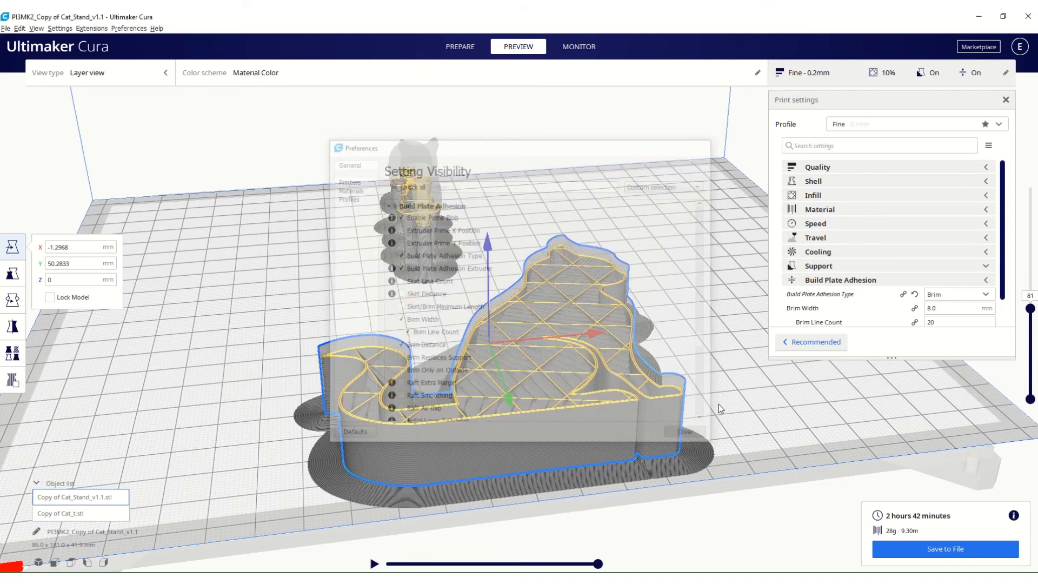
Set the Brim Line Count to 10, reslice the models and inspect the brim around the sitting cat from above.
left_click_drag(1003, 246, 1005, 275)
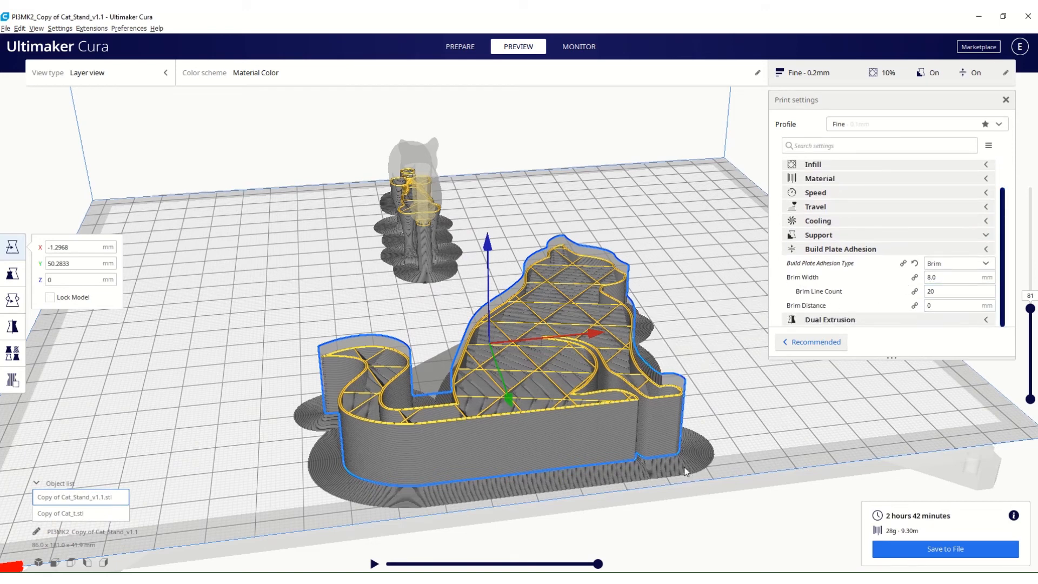
double_click(928, 292)
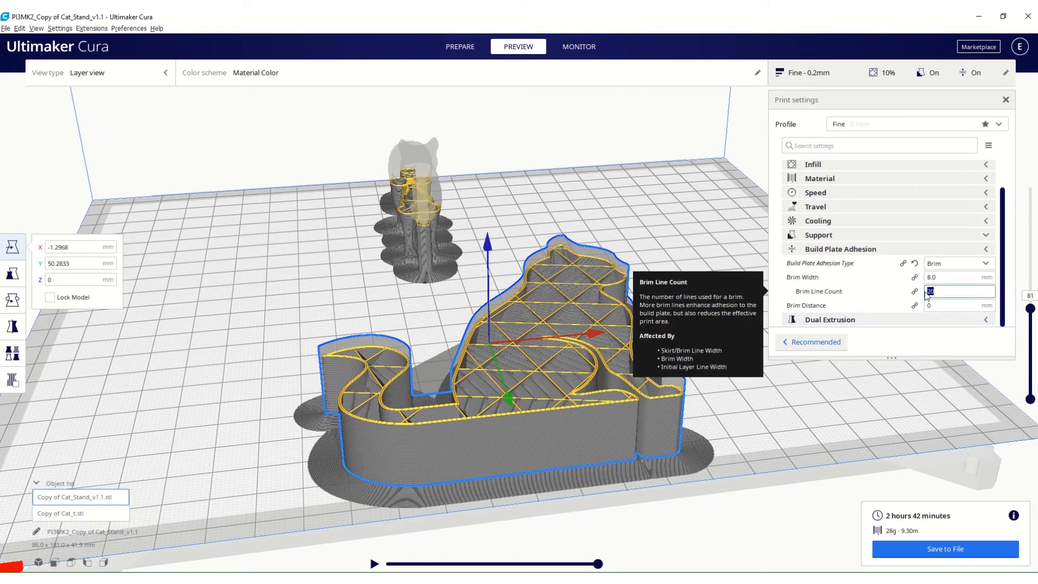
type("10")
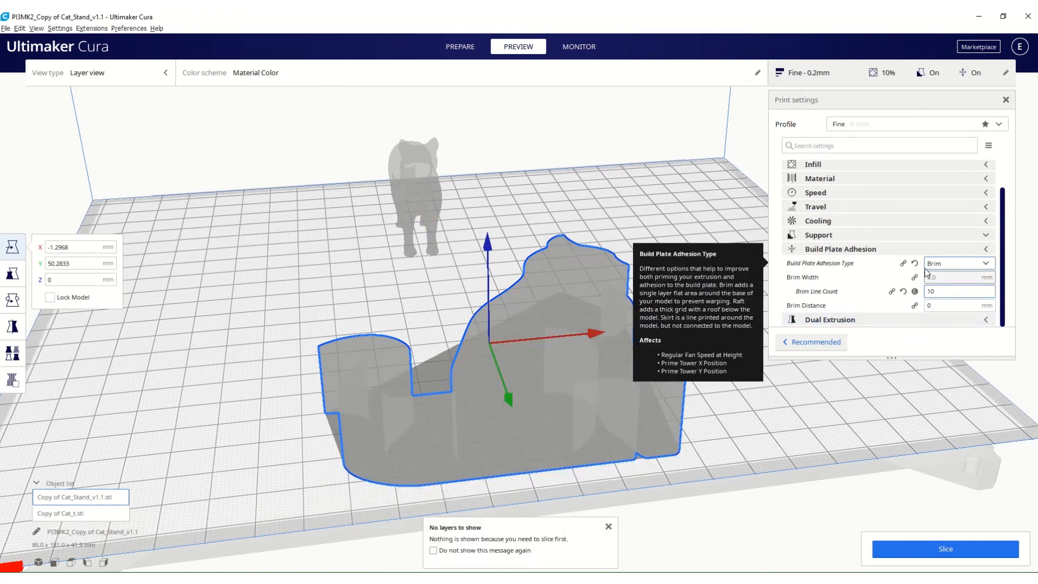
left_click(944, 548)
scroll(563, 347, "down", 3)
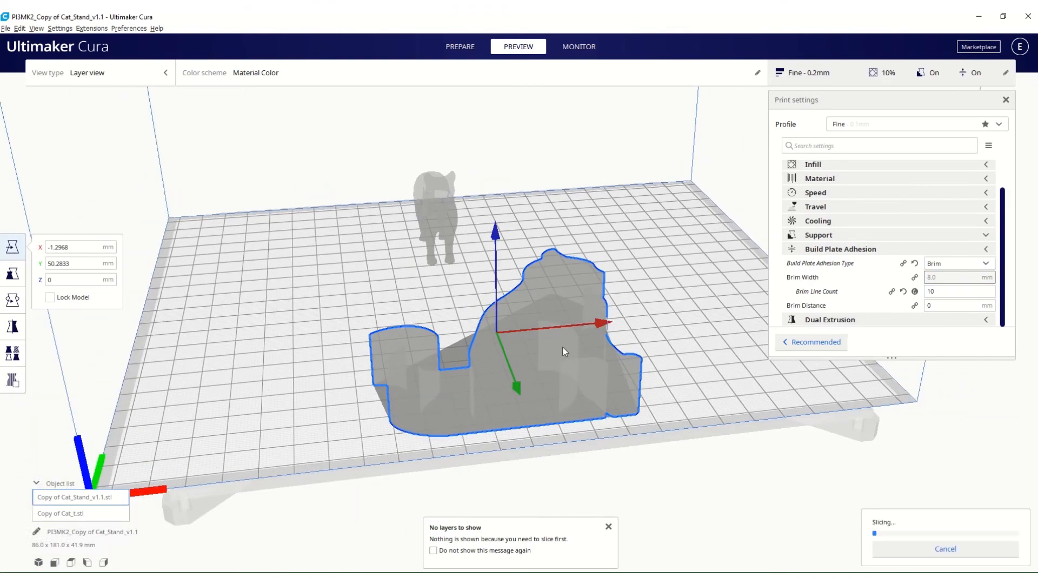
right_click_drag(563, 347, 515, 405)
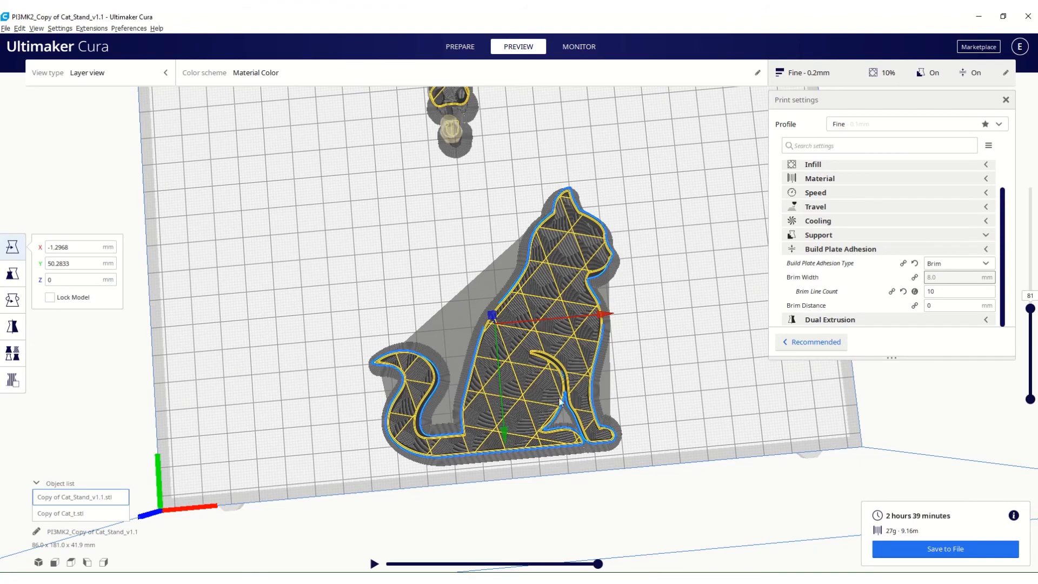
scroll(607, 404, "up", 4)
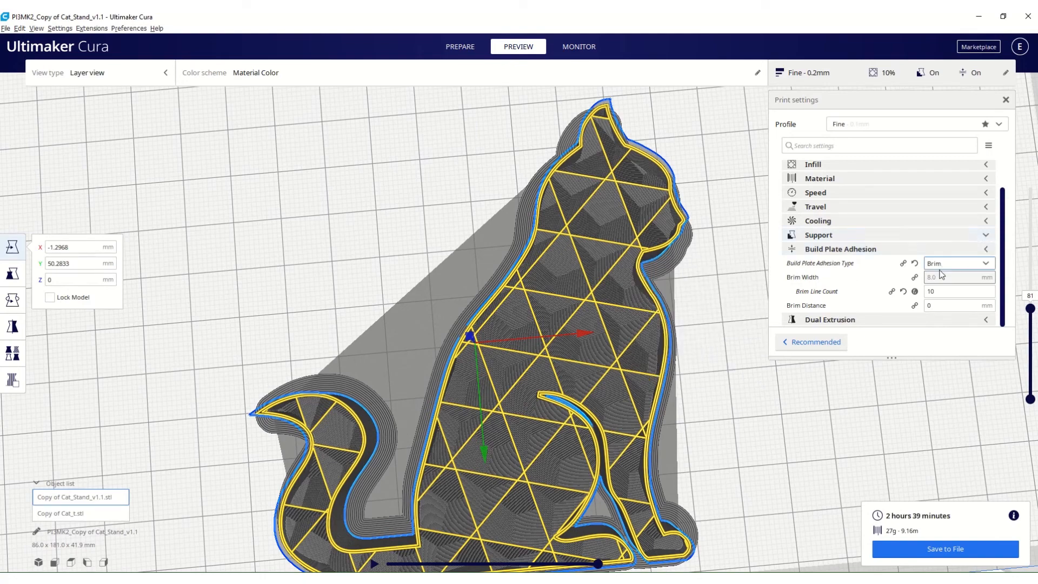
Change the Build Plate Adhesion Type to Skirt, reslice the models and inspect the skirt outline around both cats.
mouse_move(938, 267)
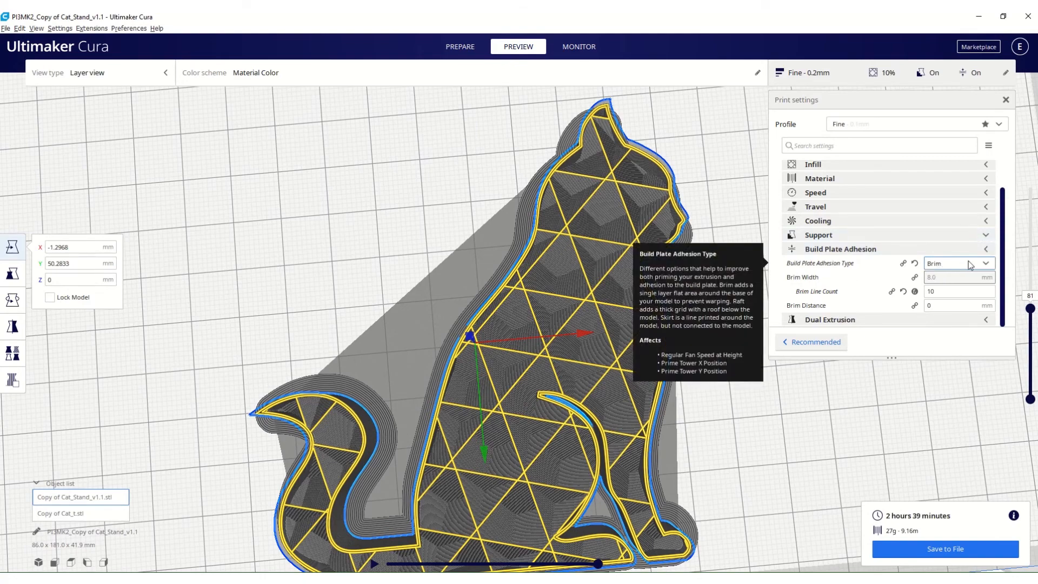
left_click(992, 265)
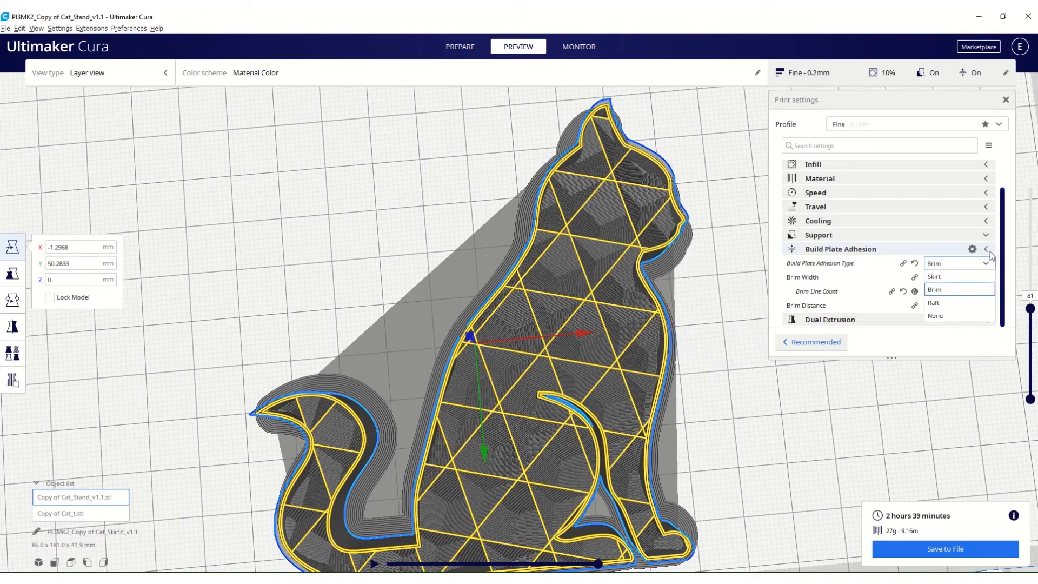
left_click(940, 276)
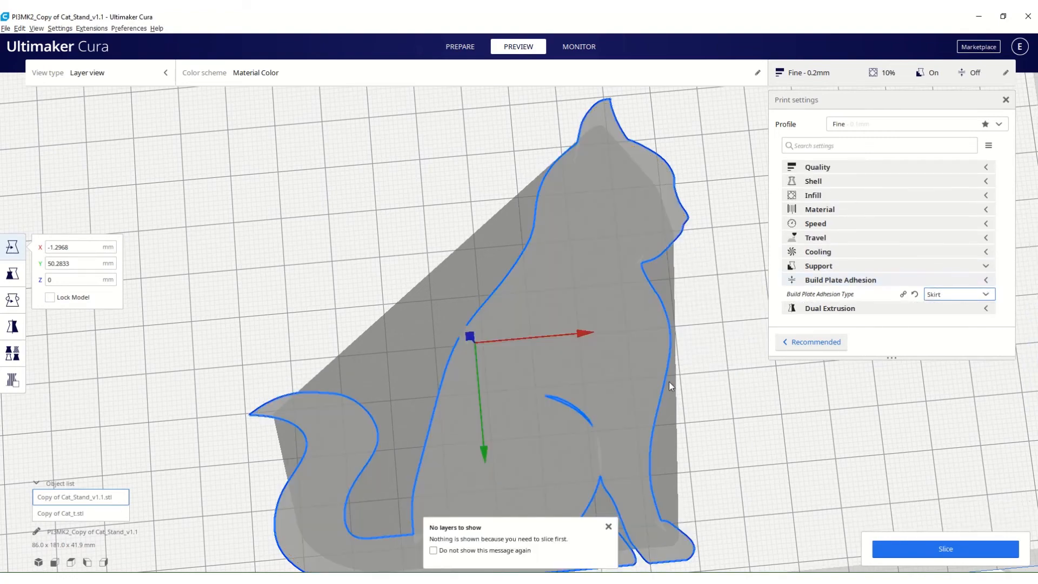
scroll(669, 381, "down", 2)
left_click(936, 547)
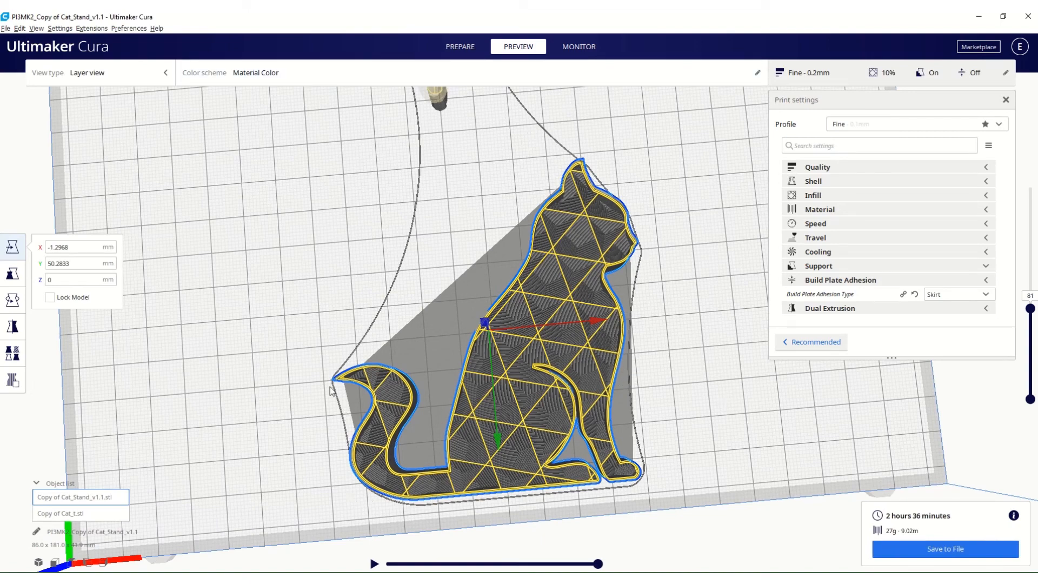
right_click_drag(545, 246, 624, 255)
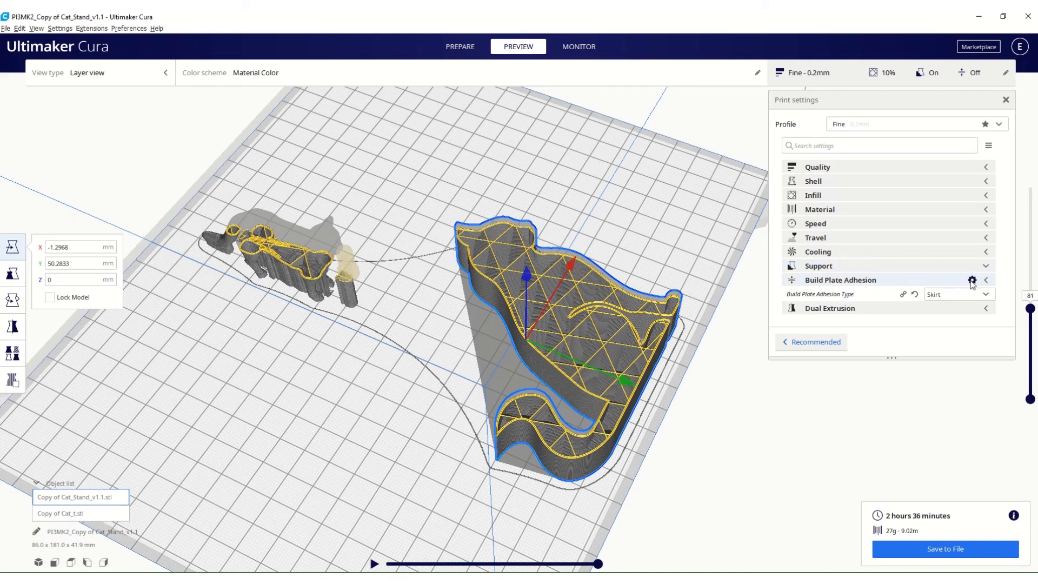
Make the Skirt Line Count and Skirt Distance settings visible under Build Plate Adhesion.
left_click(972, 279)
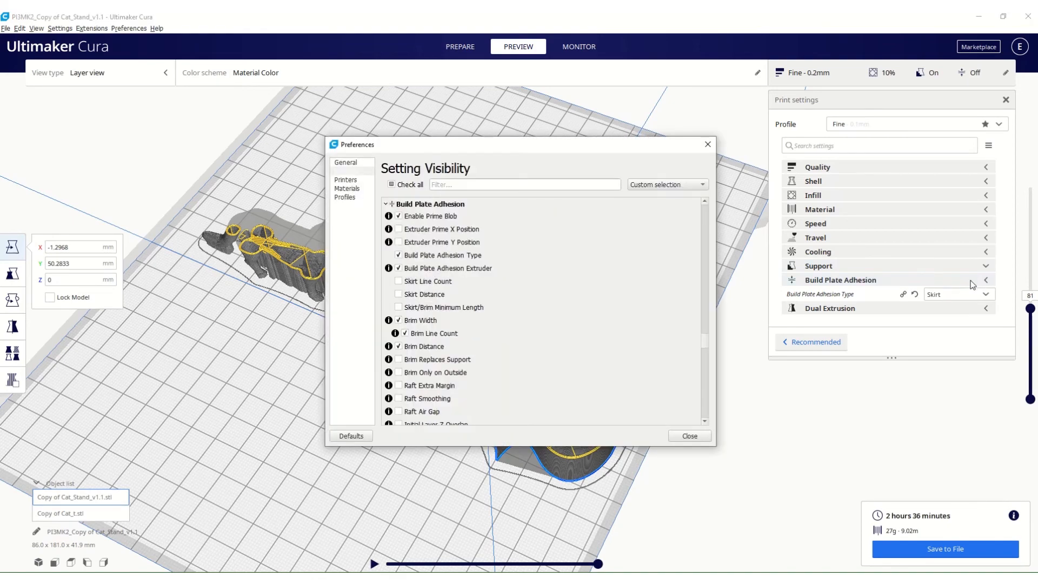
left_click(399, 281)
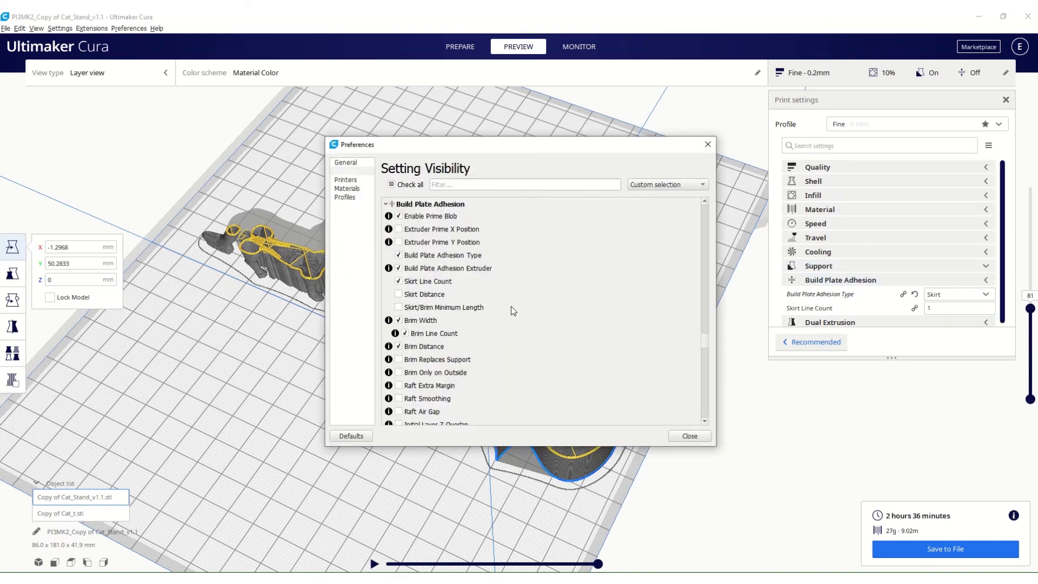
left_click(398, 294)
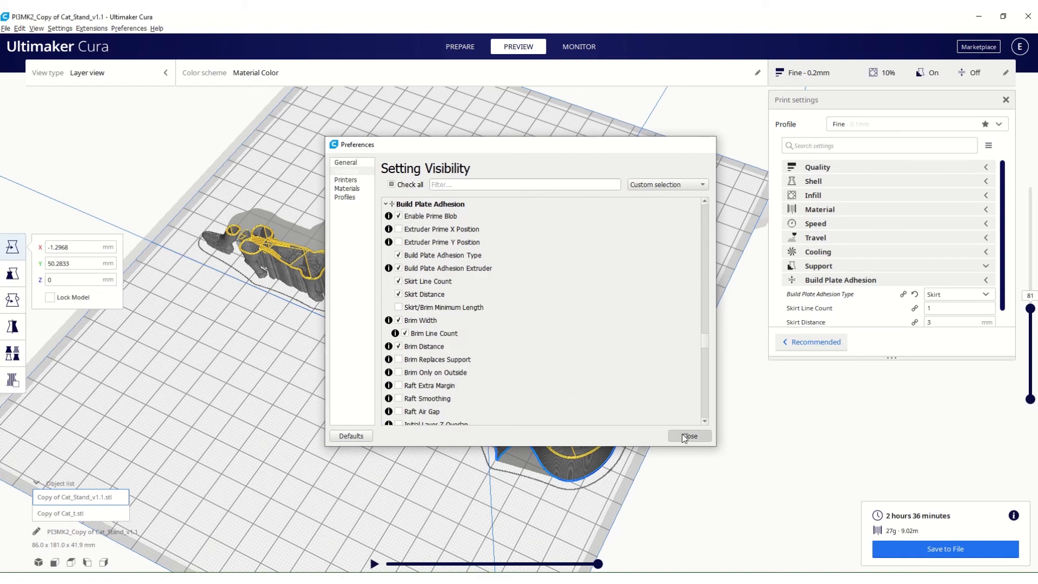
left_click(688, 435)
Set the Skirt Line Count to 3 and the Skirt Distance to 6 mm.
scroll(943, 330, "down", 1)
left_click(942, 291)
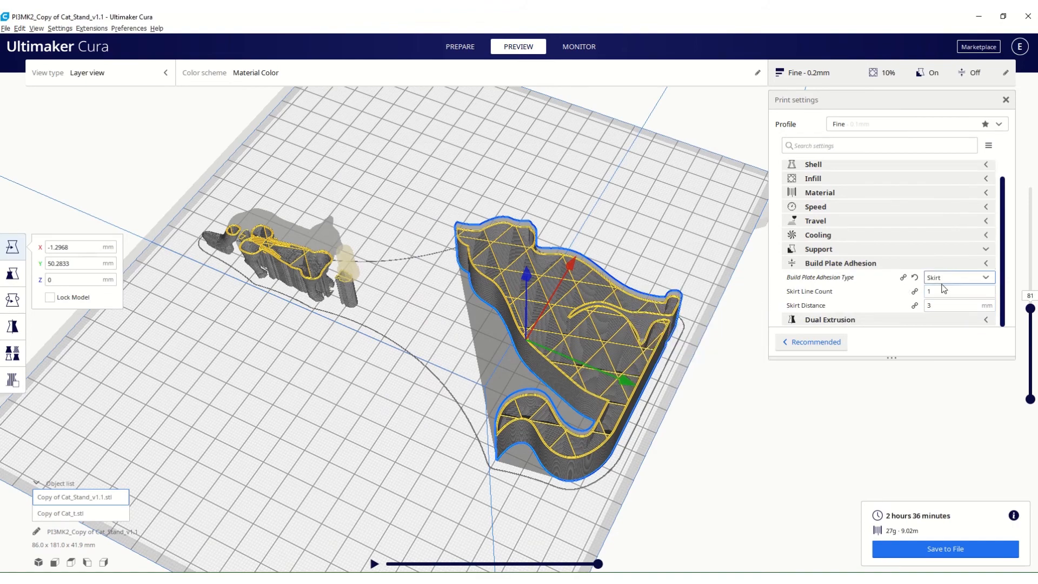
left_click_drag(941, 290, 927, 293)
type("3")
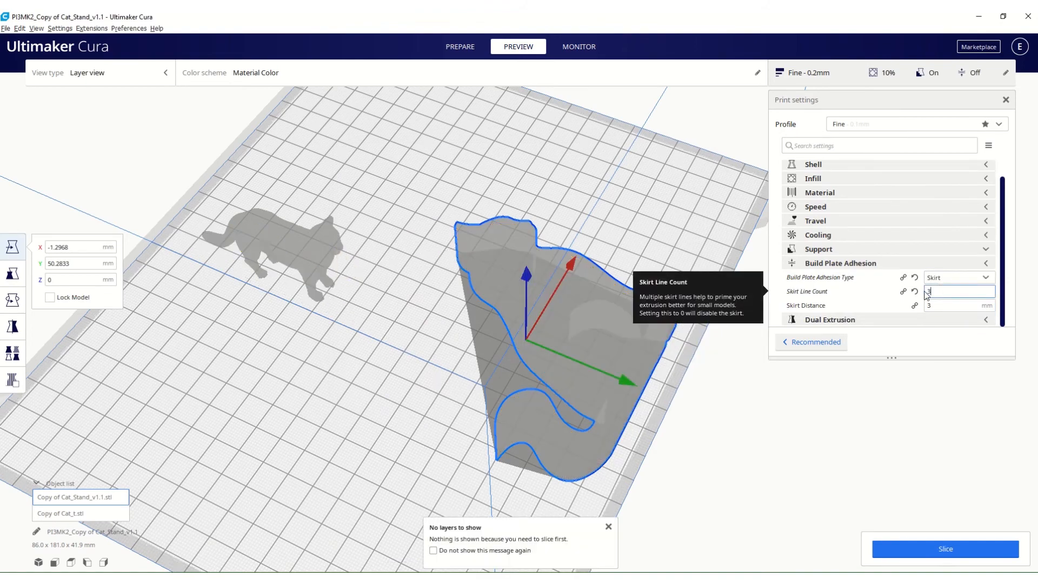
left_click_drag(938, 304, 916, 308)
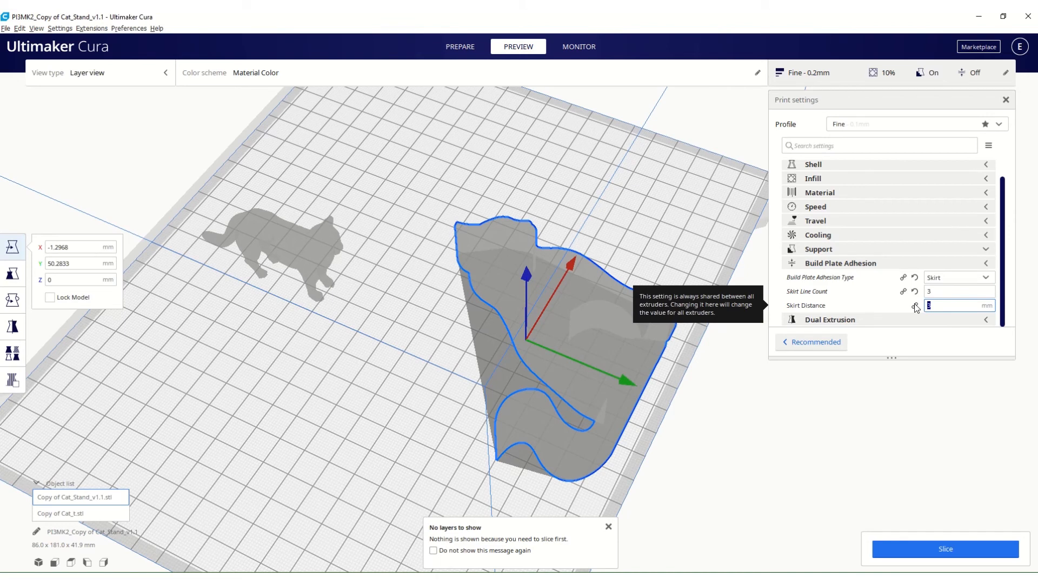
type("6")
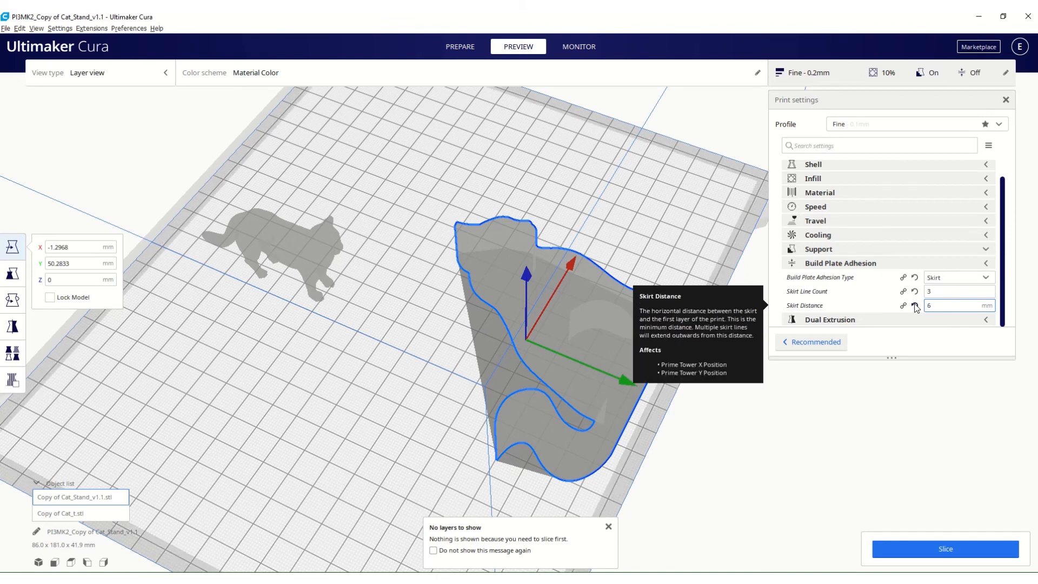
Reslice the models with the updated skirt and display the preview up to the topmost layer.
left_click(947, 551)
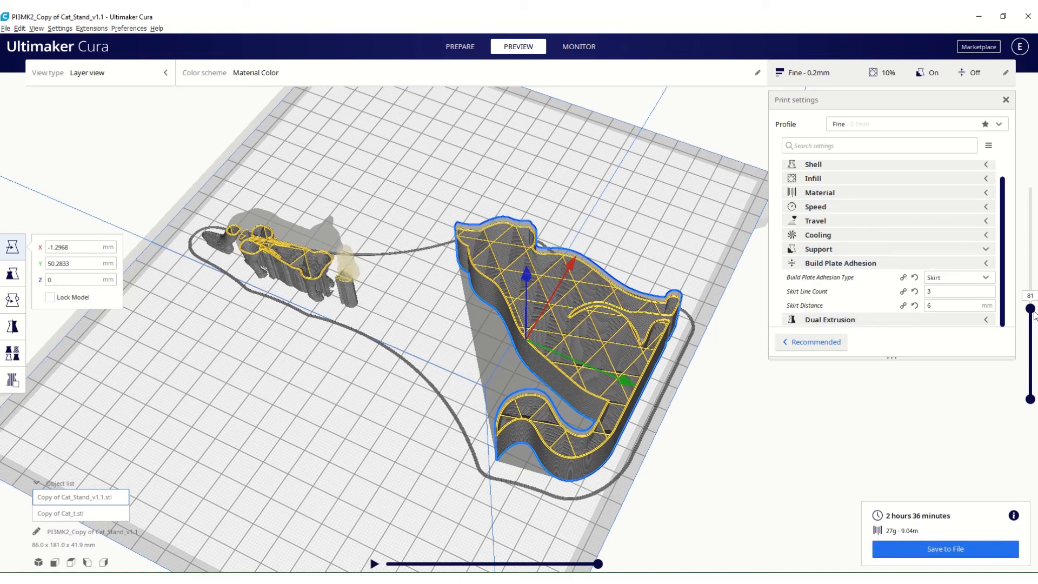
left_click_drag(1030, 308, 1029, 187)
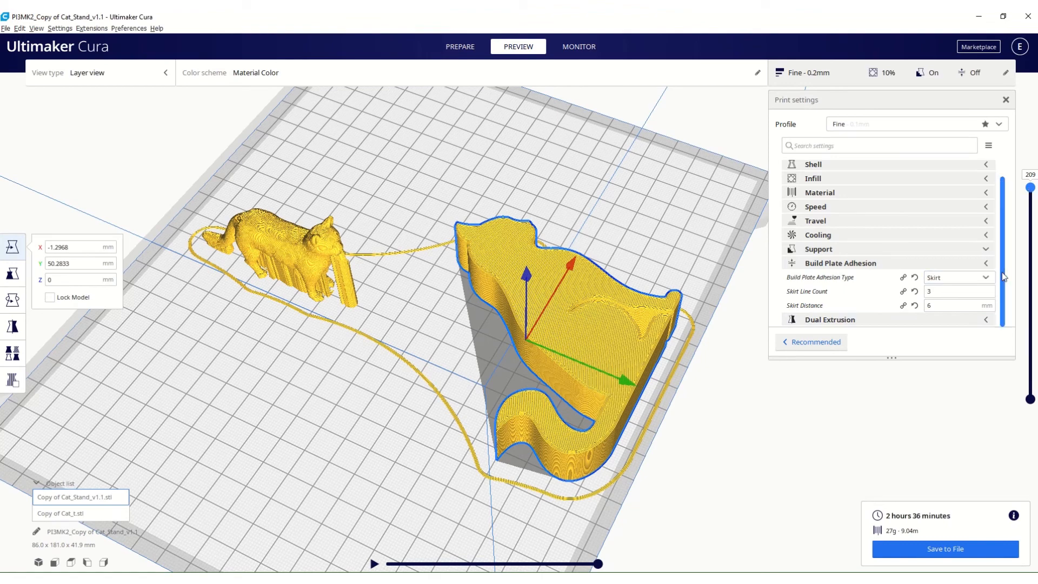
Change the Build Plate Adhesion Type to Raft and reslice the models.
left_click(985, 278)
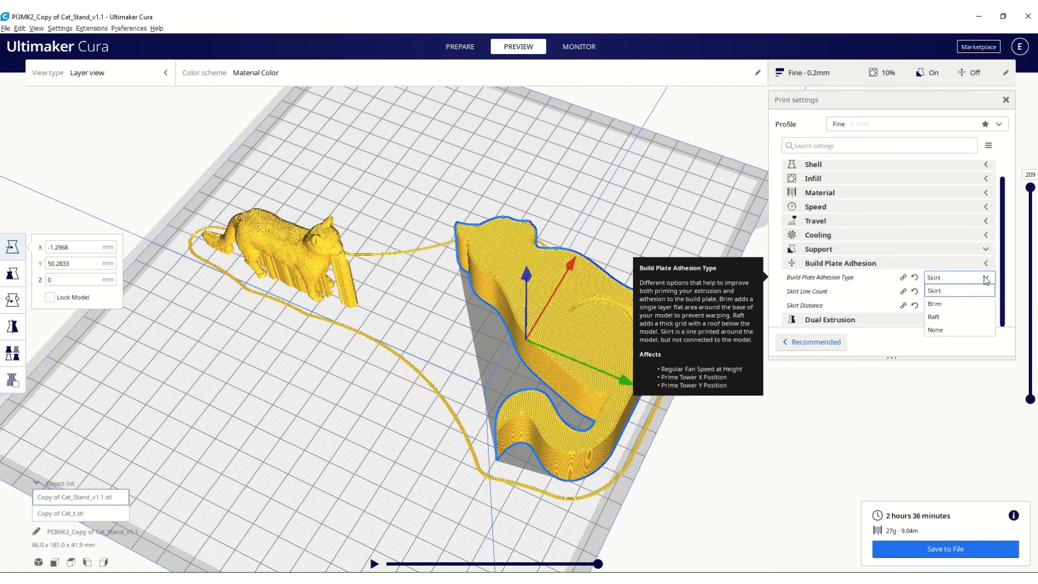
left_click(937, 318)
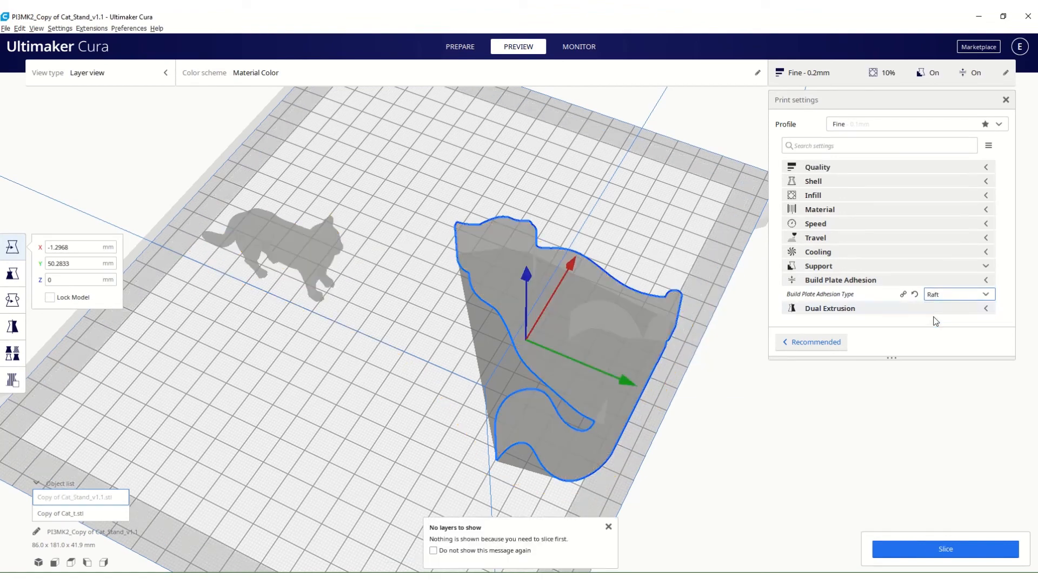
left_click(925, 550)
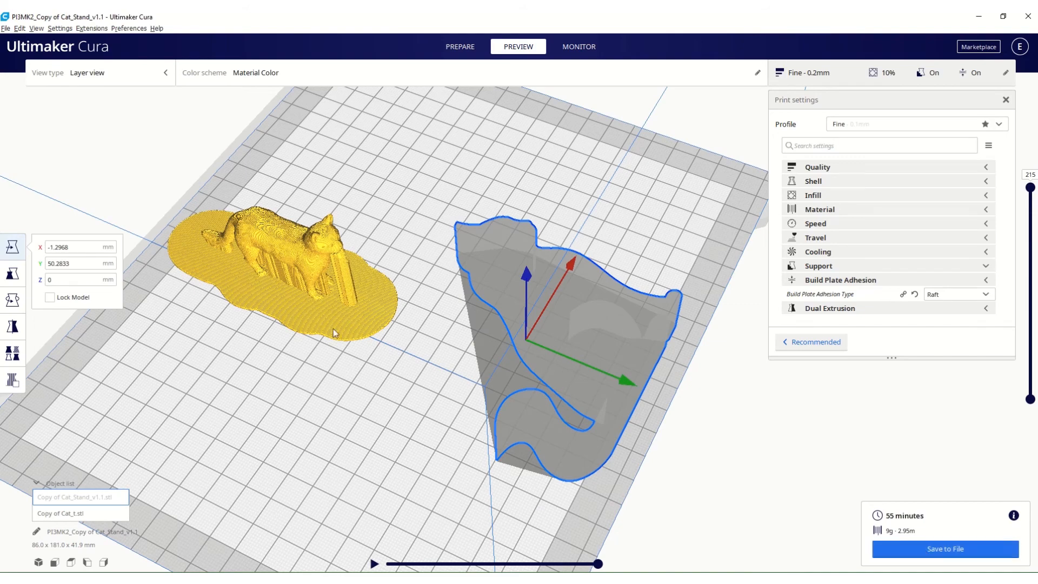
Move the Cat_Stand model inward to about X 8.9, Y 36.5 mm, reslice and inspect the rafts under both cats.
right_click_drag(348, 403, 387, 426)
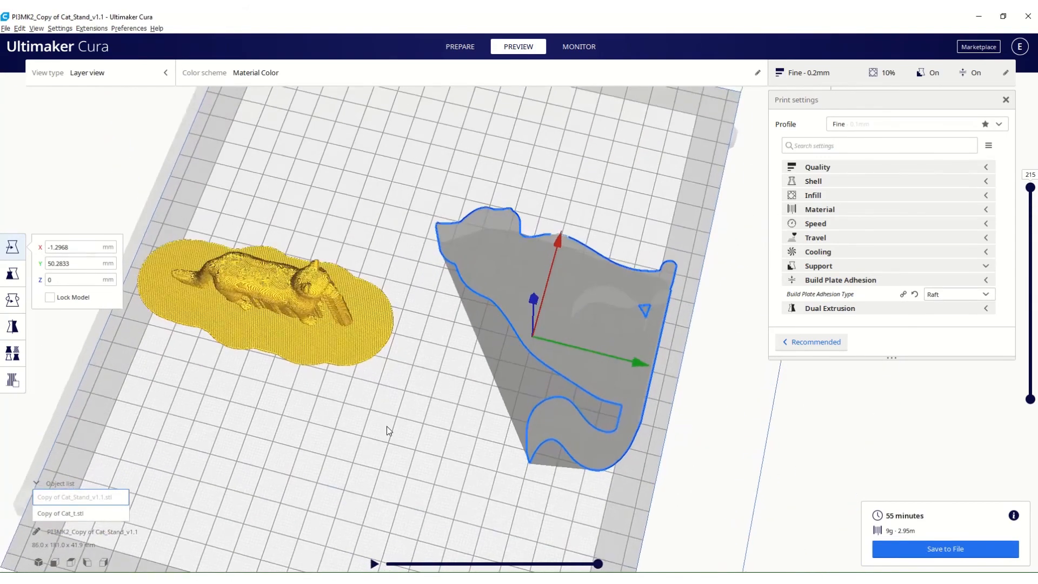
left_click(418, 407)
left_click(497, 277)
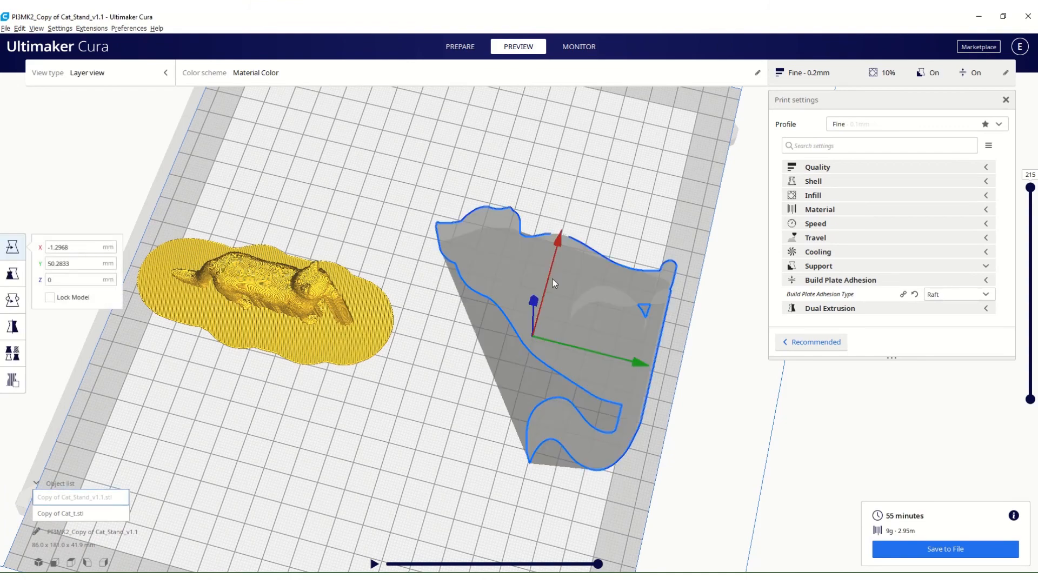
left_click_drag(555, 300, 538, 269)
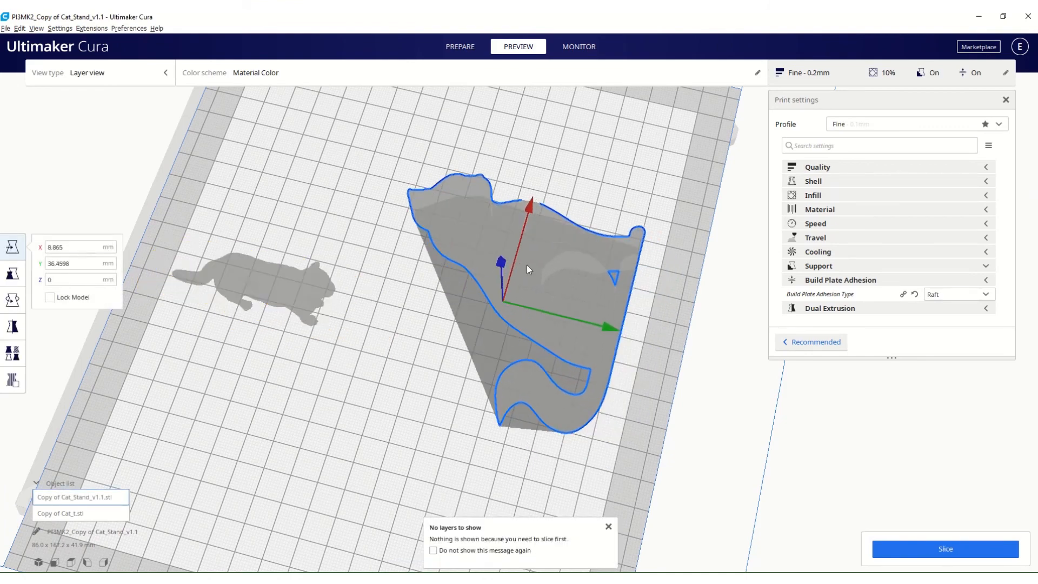
left_click(921, 550)
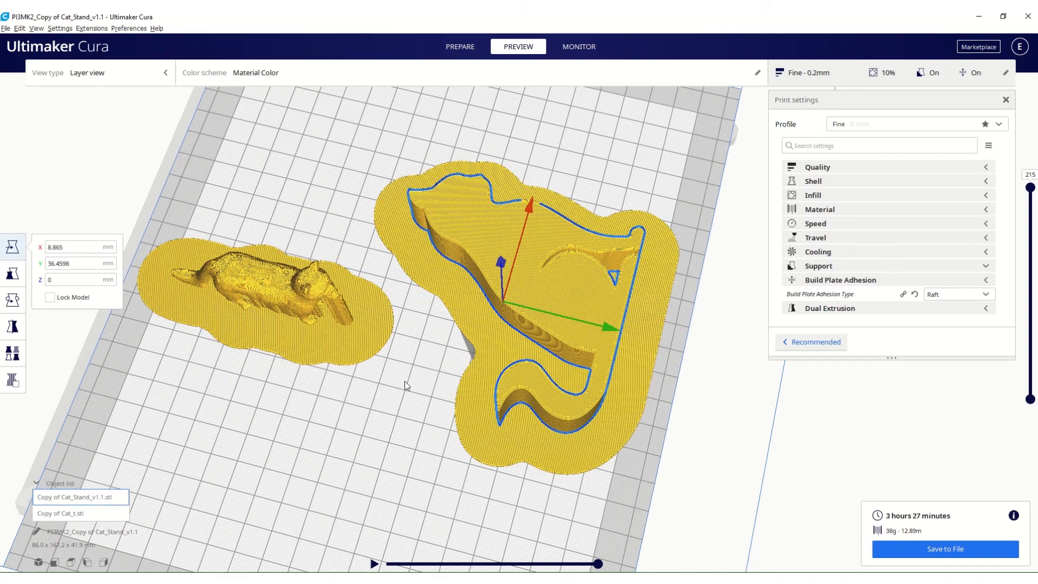
right_click_drag(212, 383, 259, 314)
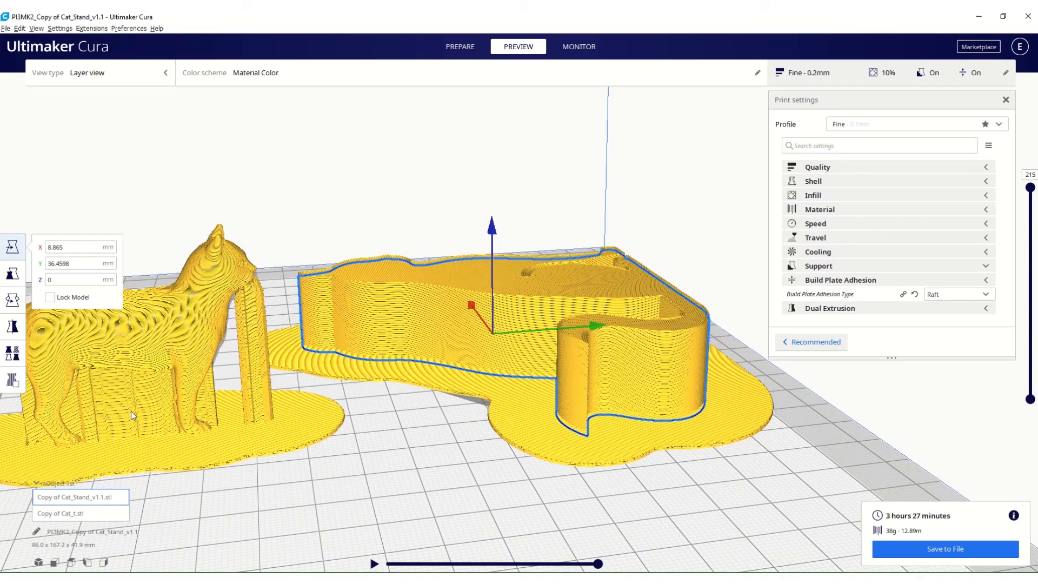
right_click_drag(104, 387, 284, 516)
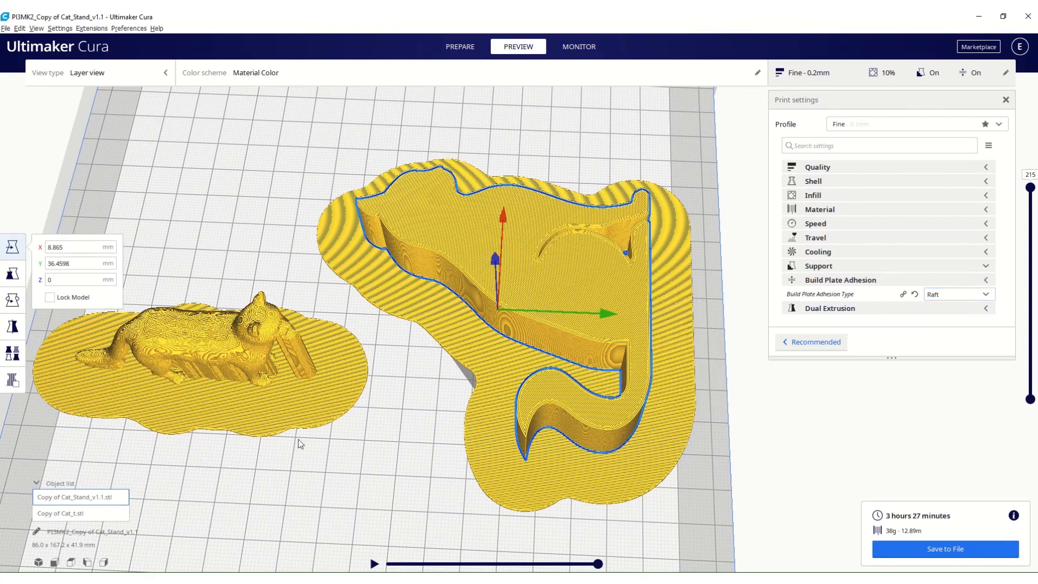
right_click_drag(297, 438, 366, 440)
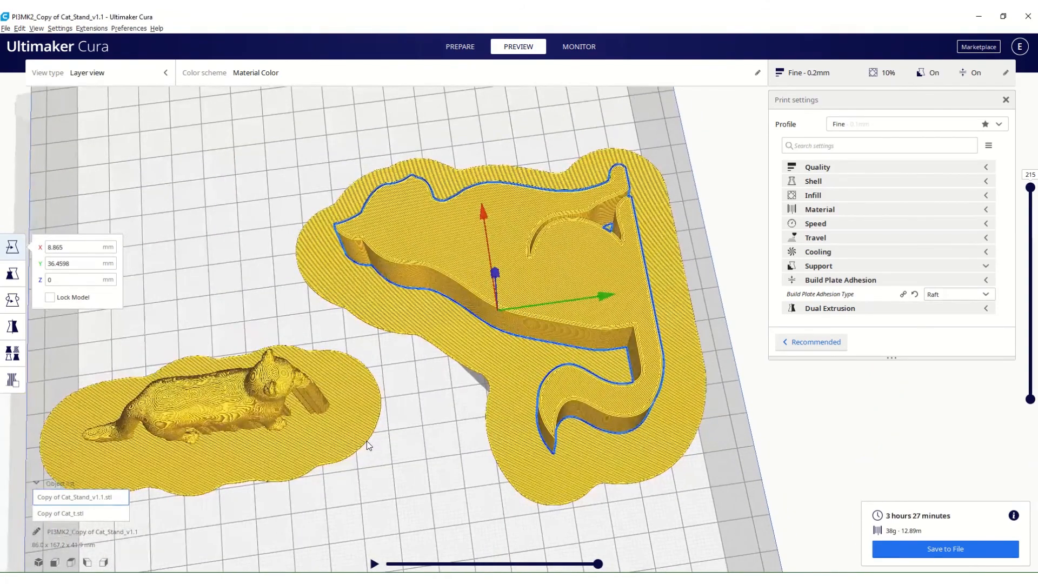
scroll(366, 440, "down", 2)
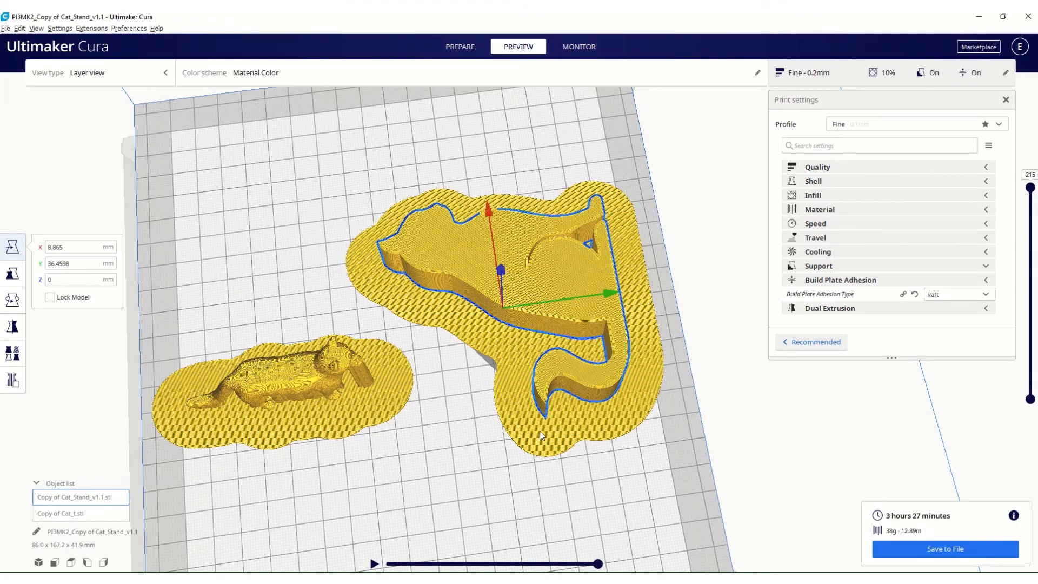
Make the Raft Extra Margin setting visible under Build Plate Adhesion and look through the other available raft settings.
left_click(990, 296)
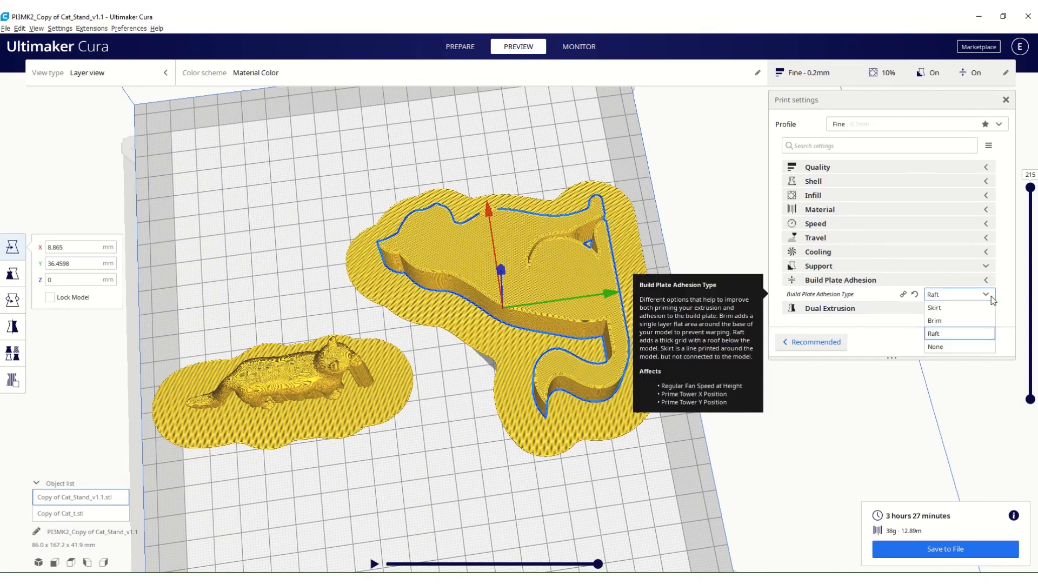
left_click(991, 295)
left_click(973, 280)
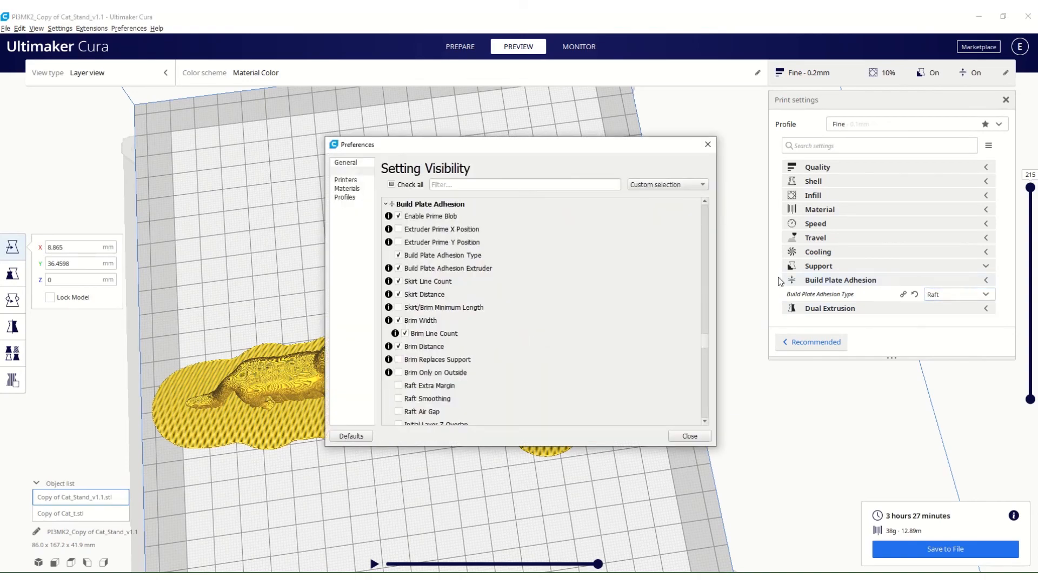
left_click(400, 386)
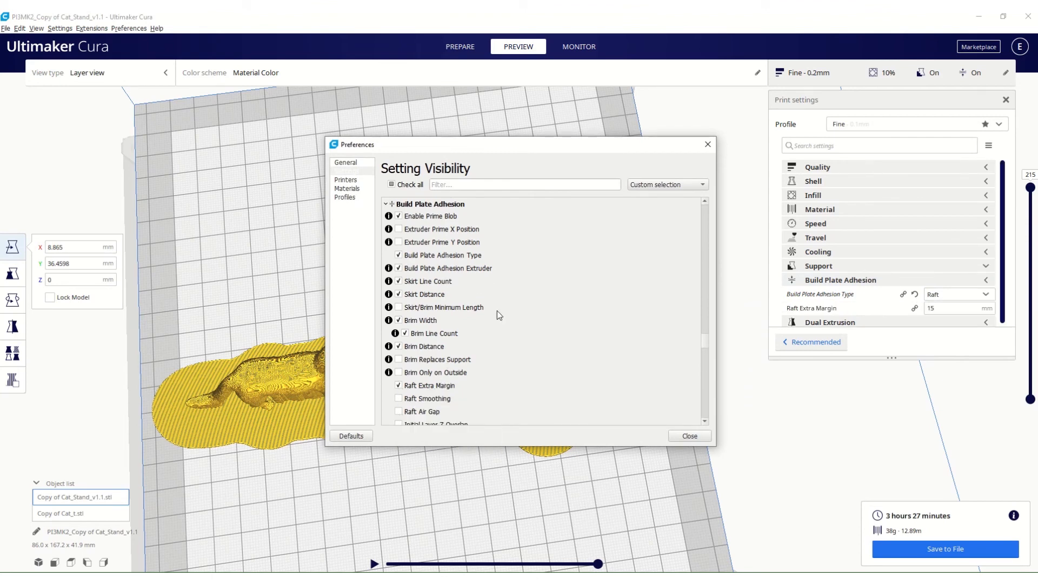
scroll(497, 310, "down", 2)
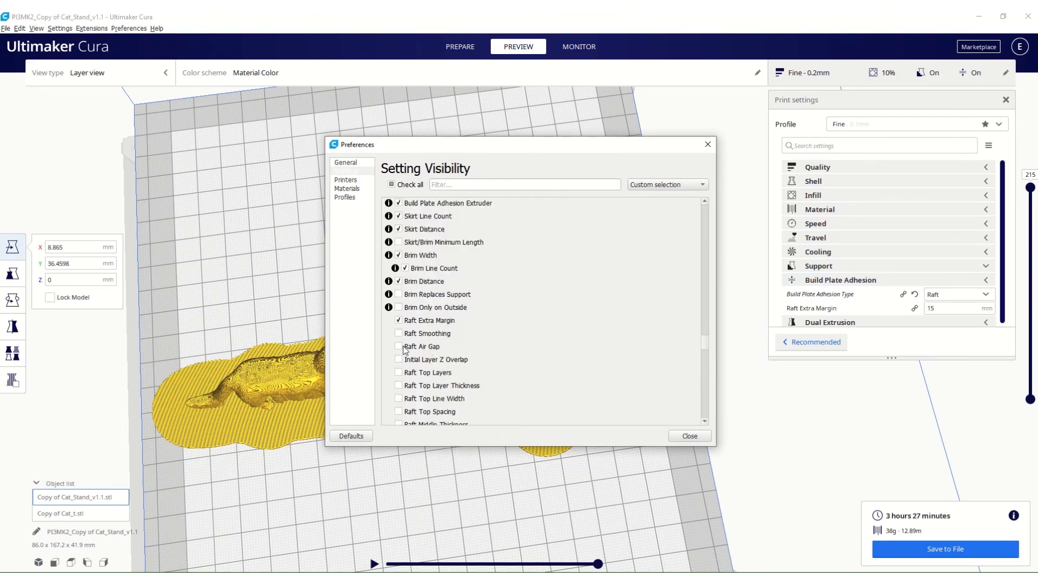
mouse_move(405, 348)
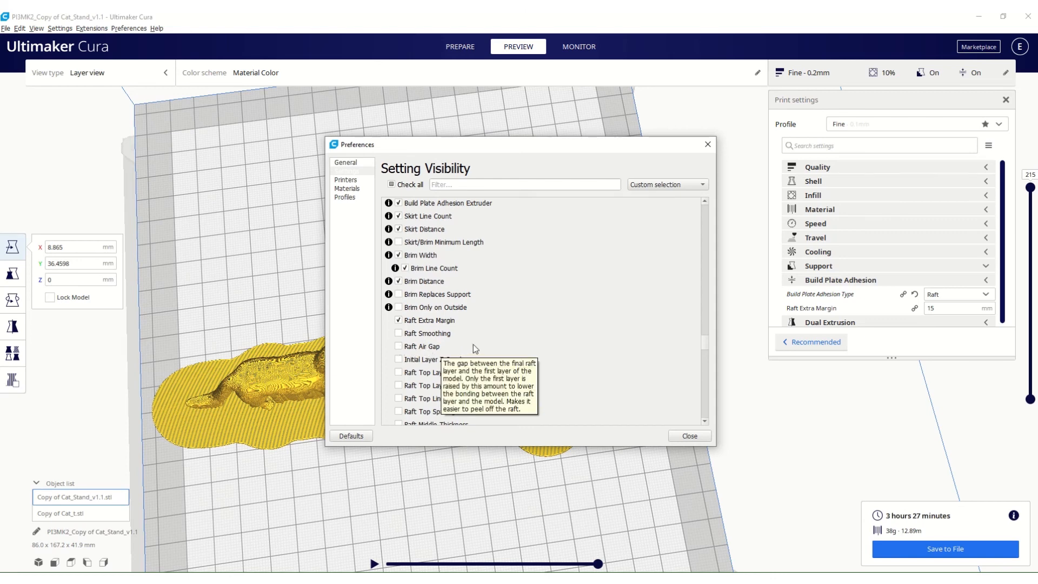
scroll(481, 320, "down", 1)
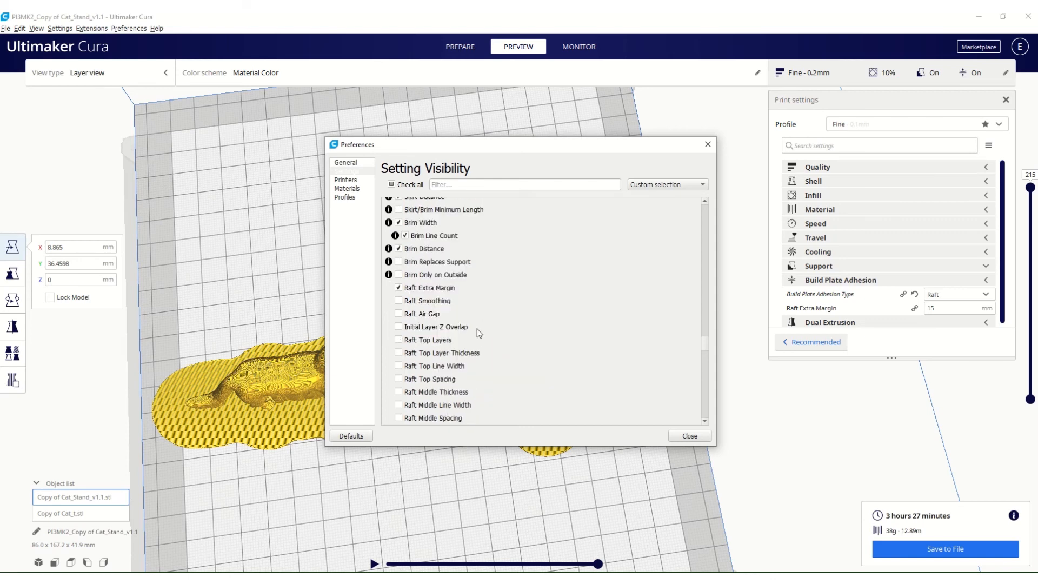
scroll(470, 323, "down", 2)
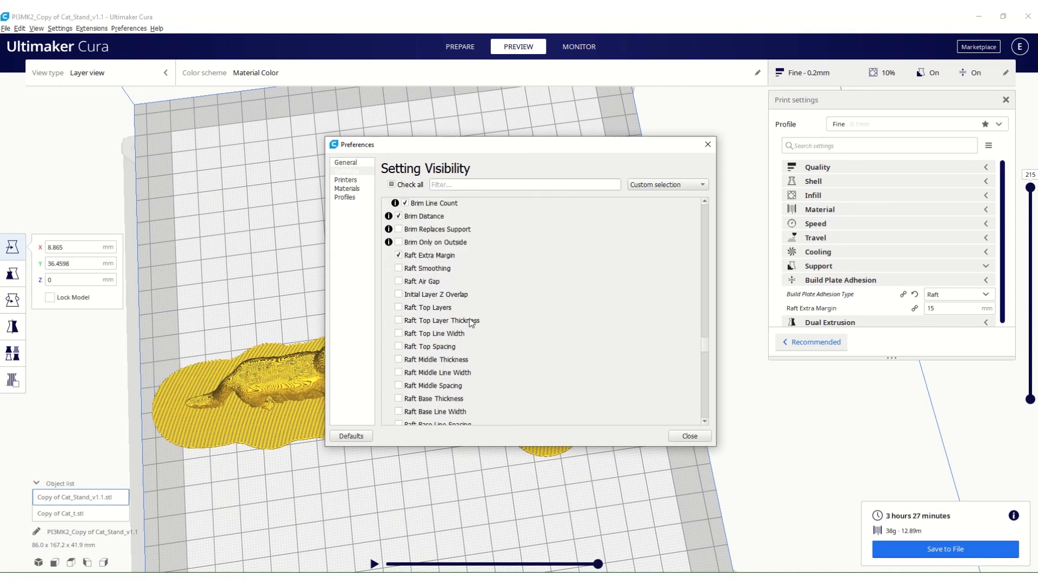
scroll(399, 405, "down", 1)
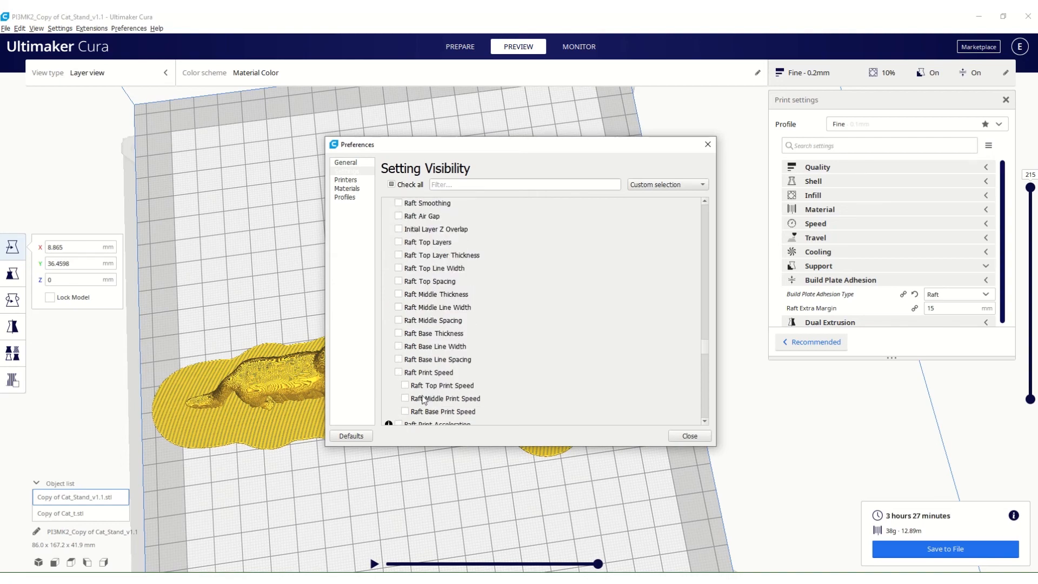
left_click(687, 436)
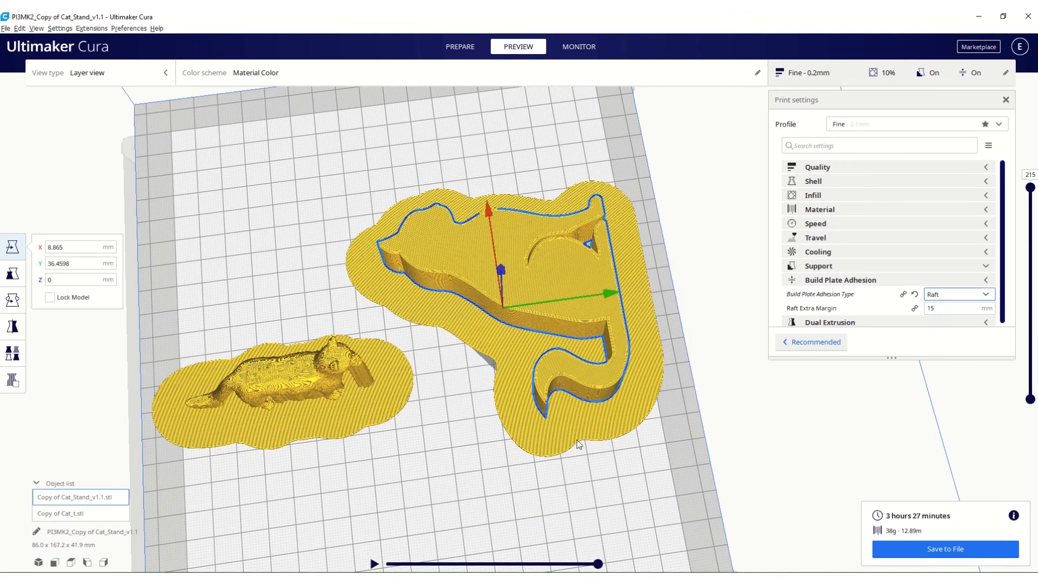
Set the Raft Extra Margin to 7 mm and reslice the models.
left_click_drag(941, 308, 900, 300)
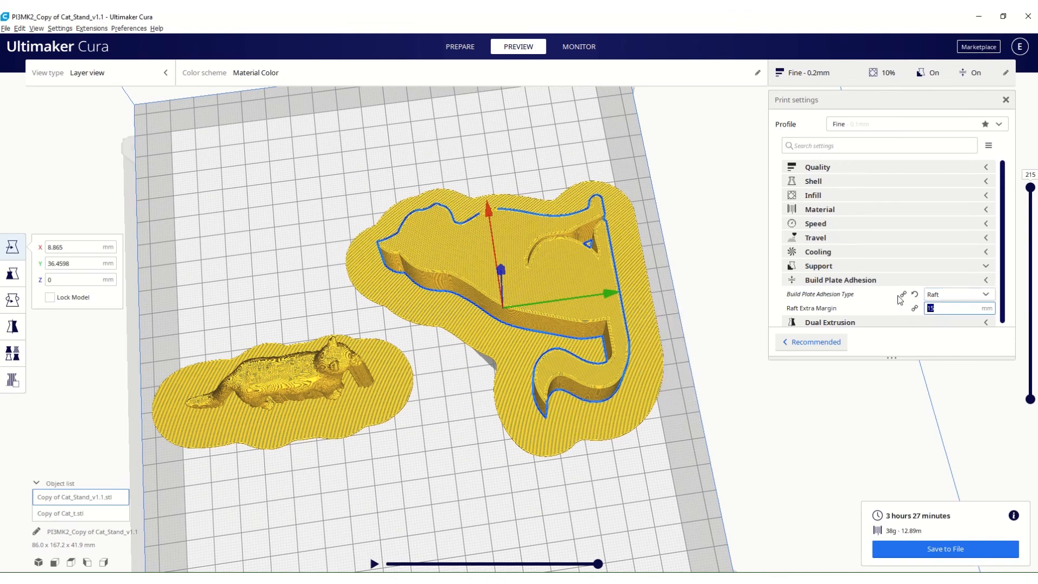
type("7")
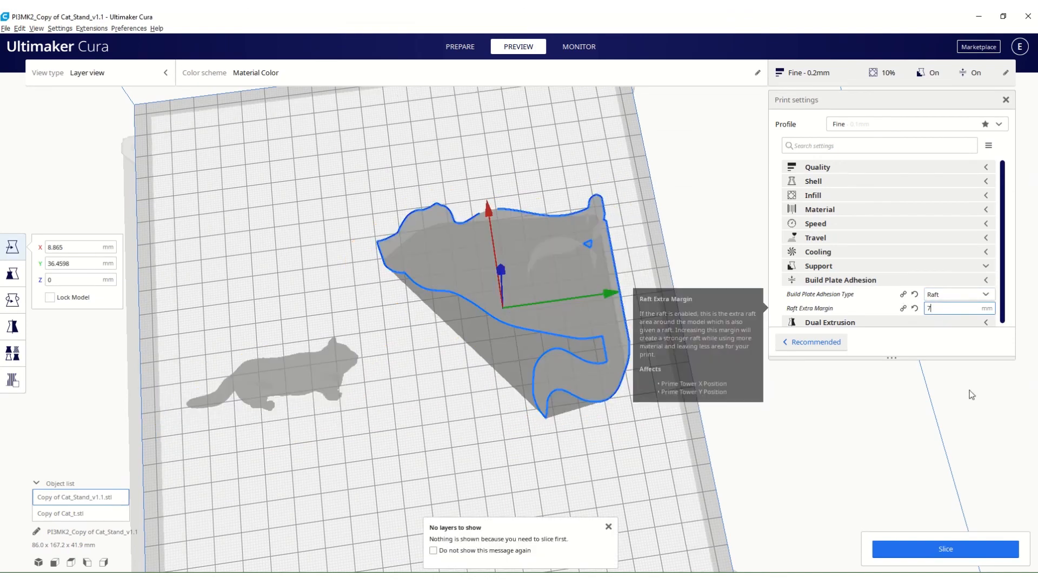
left_click(933, 549)
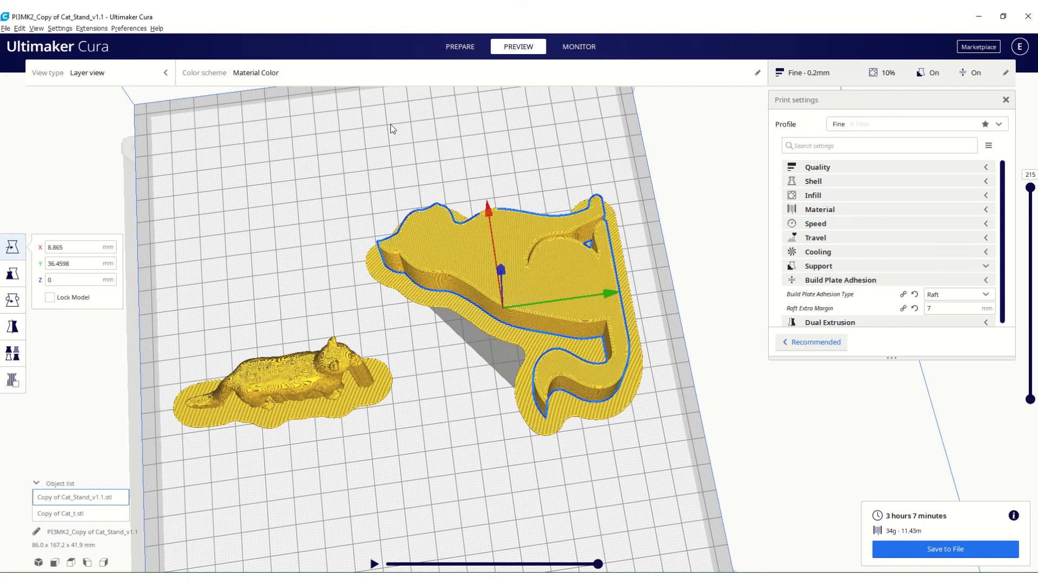
left_click(987, 295)
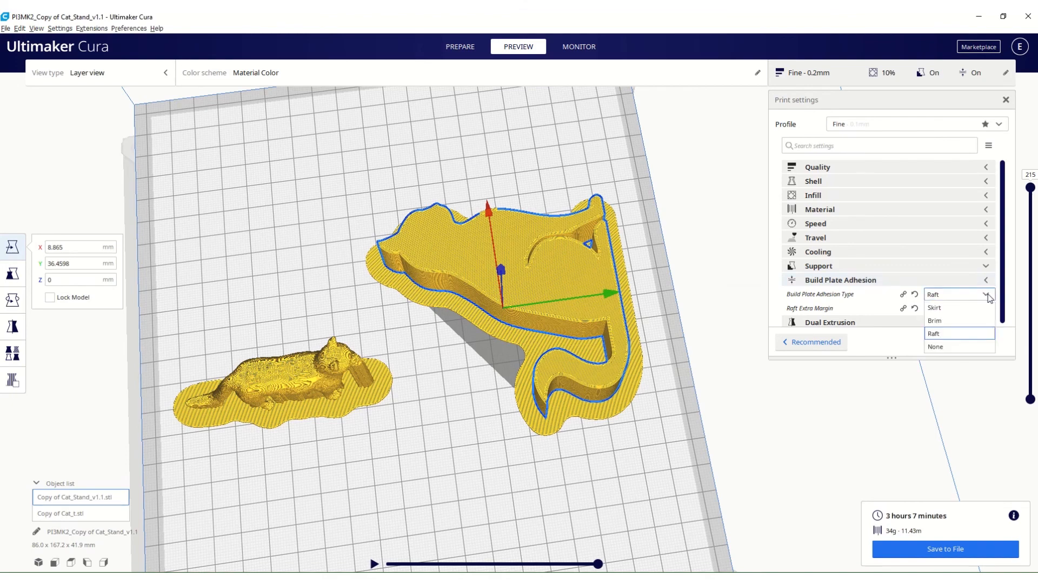
left_click(988, 295)
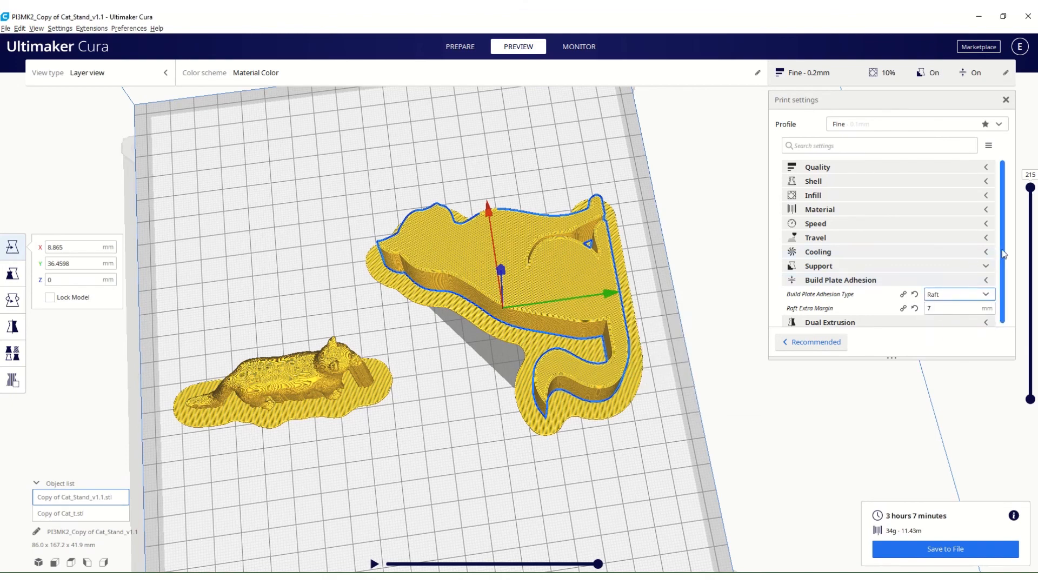
left_click_drag(1001, 249, 1001, 278)
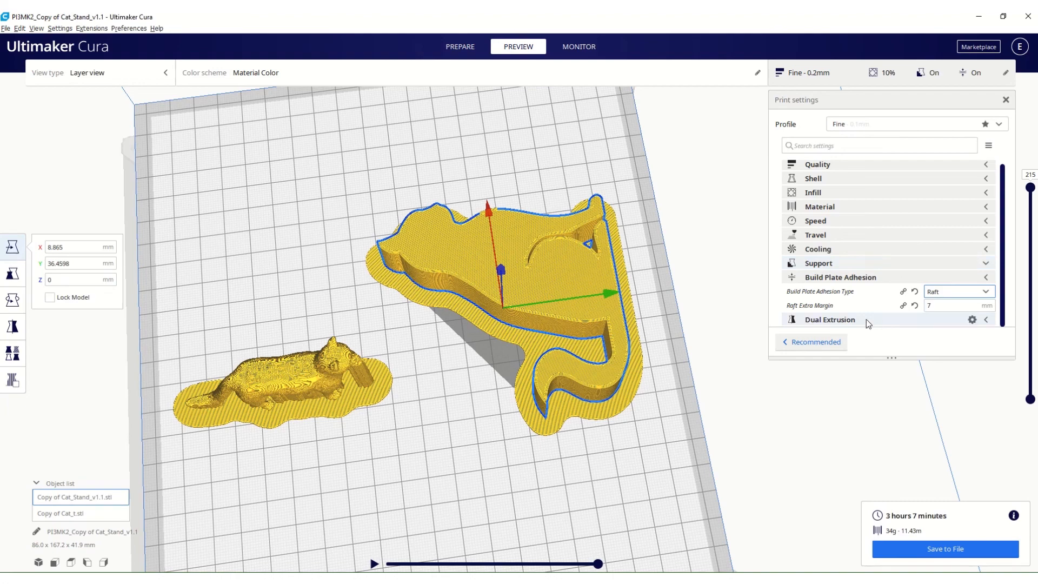
mouse_move(861, 310)
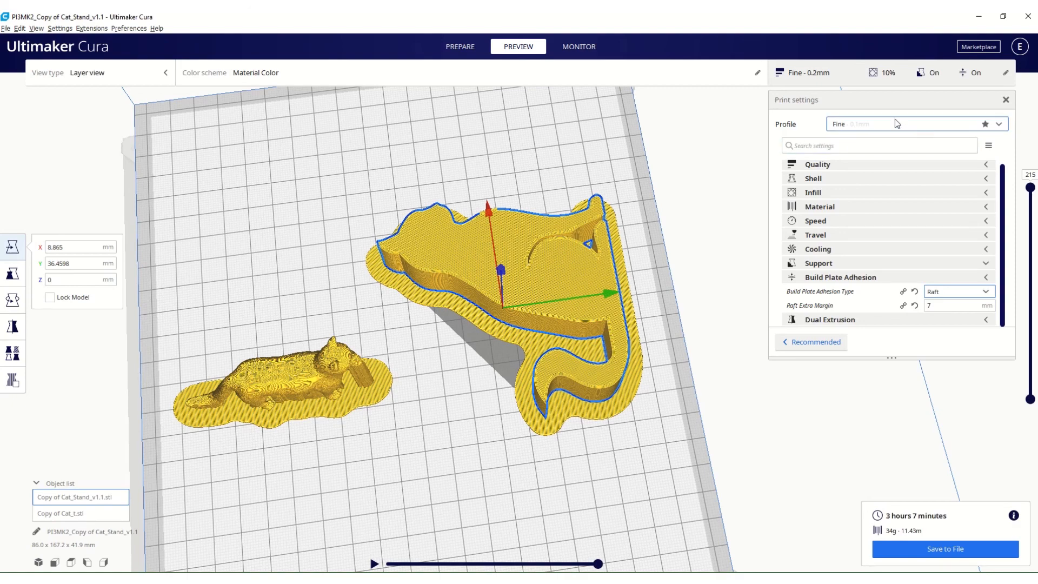
Rotate the small Cat_t model upright onto its tail end, reslice and inspect its supports and raft.
right_click_drag(294, 411, 293, 361)
scroll(225, 350, "up", 3)
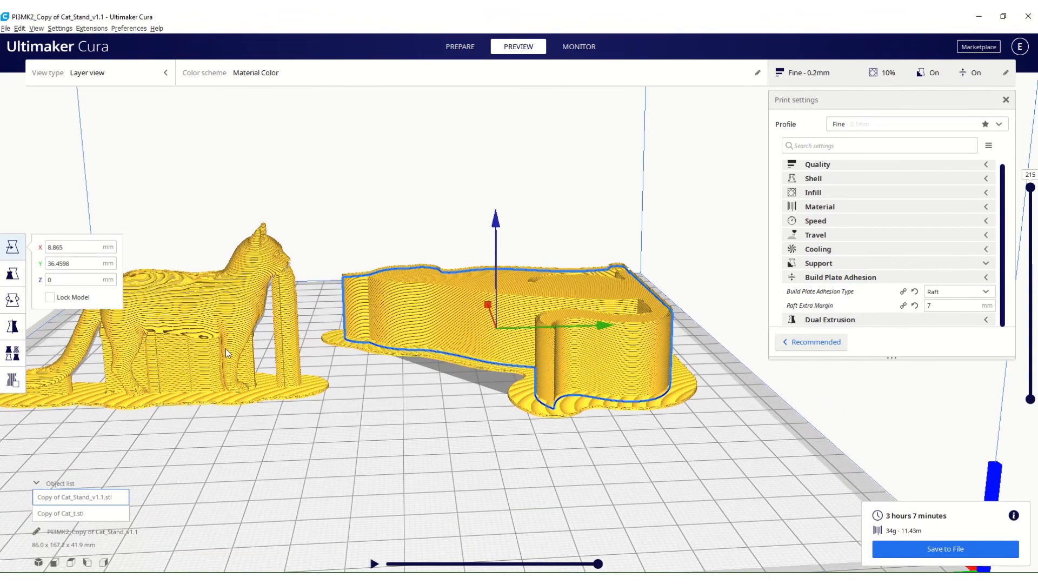
middle_click_drag(226, 348, 440, 352)
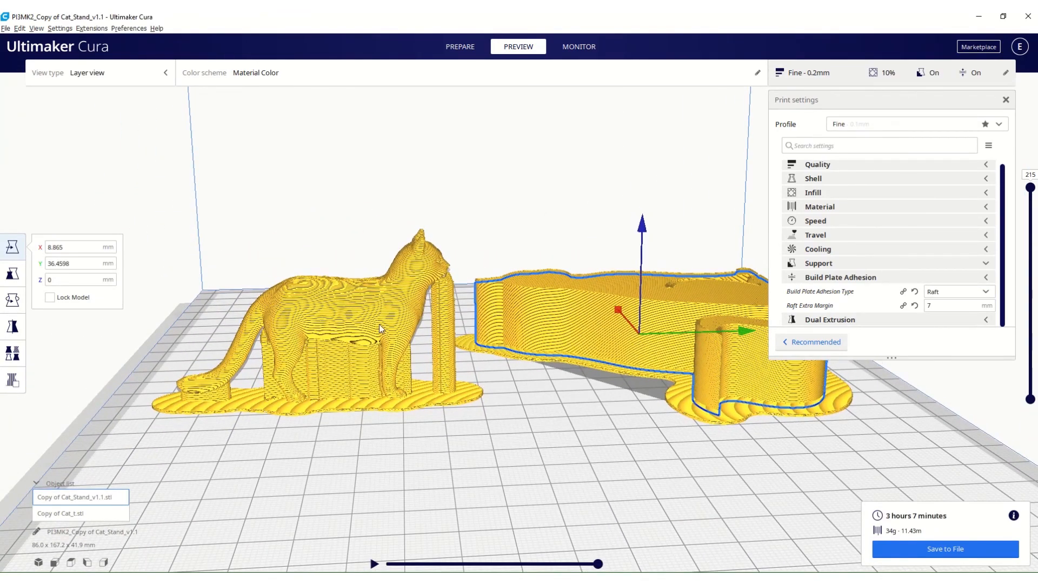
right_click_drag(378, 323, 367, 395)
left_click(8, 299)
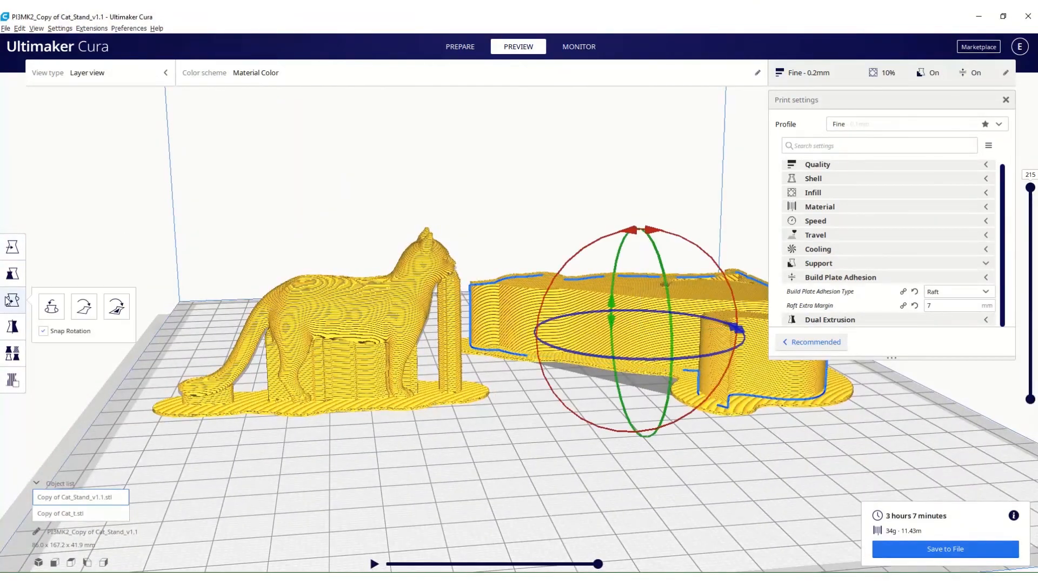
left_click(371, 325)
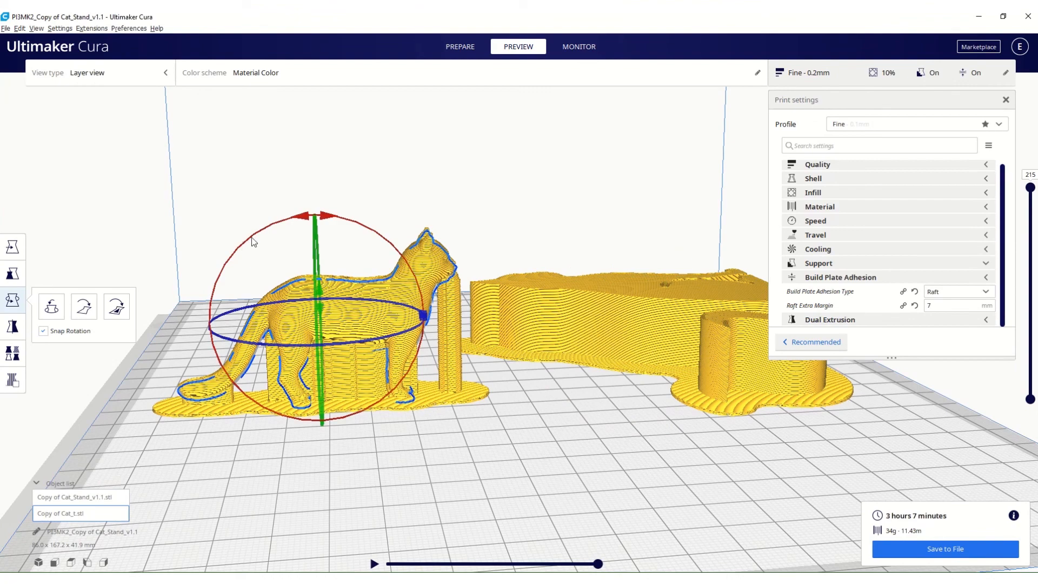
left_click_drag(221, 352, 216, 326)
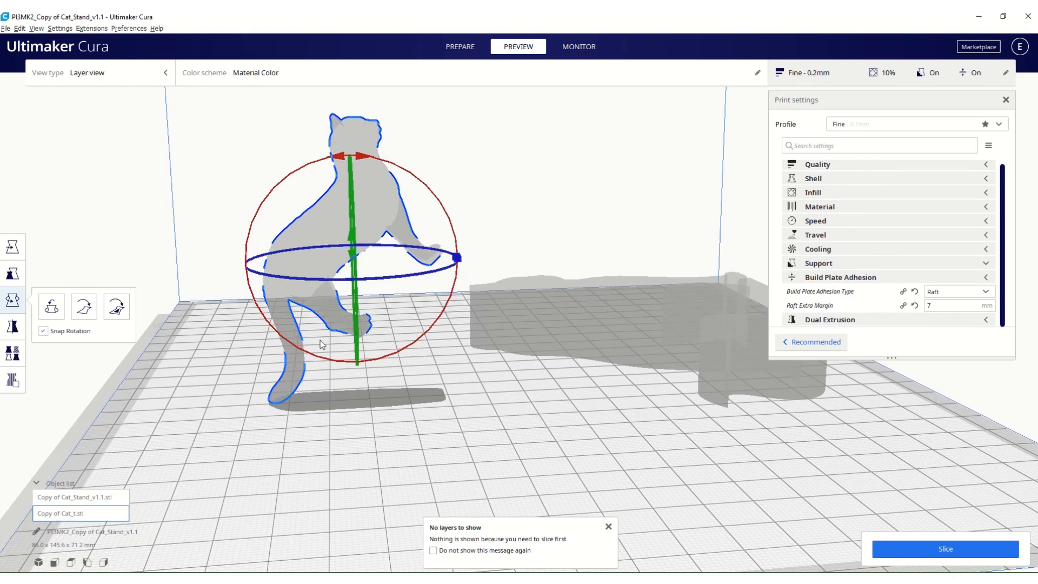
left_click(941, 548)
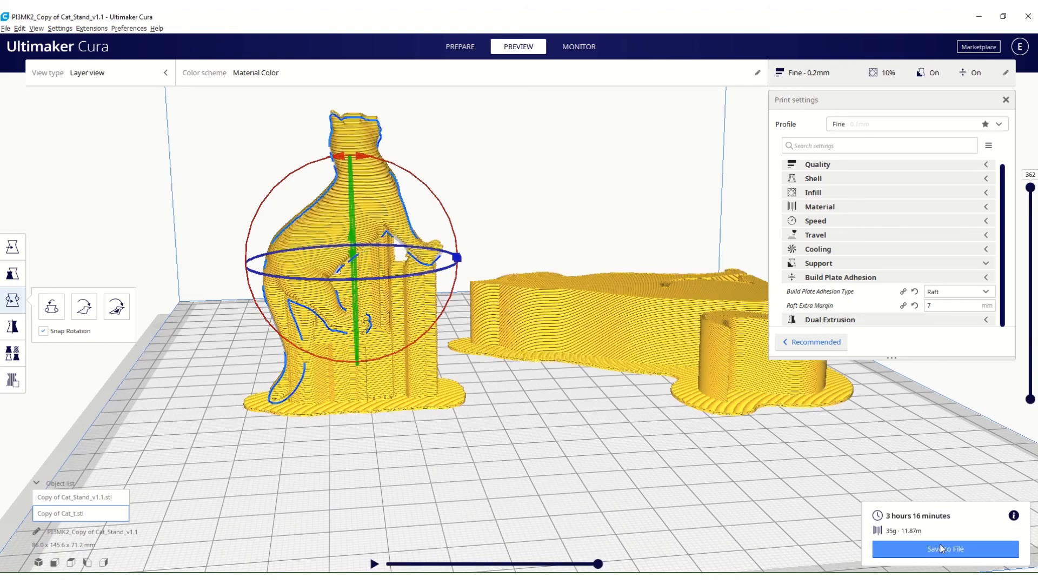
right_click_drag(433, 264, 339, 343)
right_click_drag(446, 305, 492, 361)
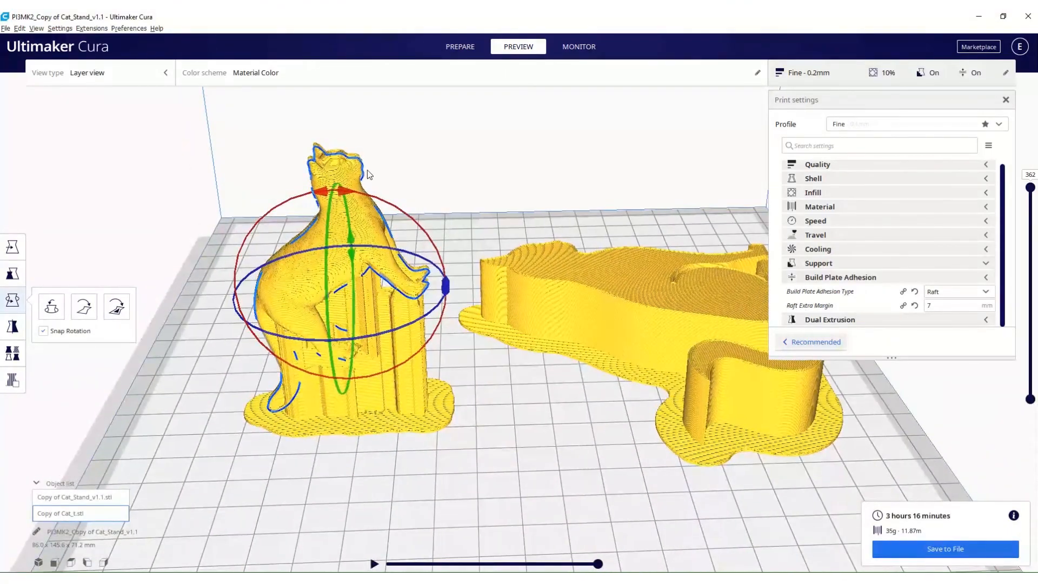
Reset the small Cat_t model's rotation to its original standing orientation, reslice both models and inspect the preview.
left_click(51, 307)
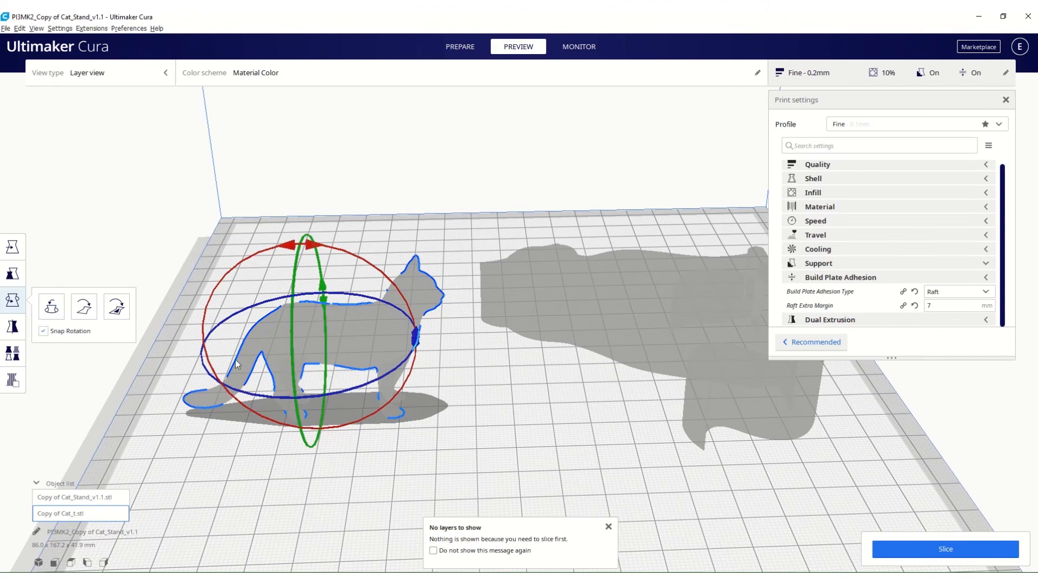
right_click_drag(235, 359, 264, 325)
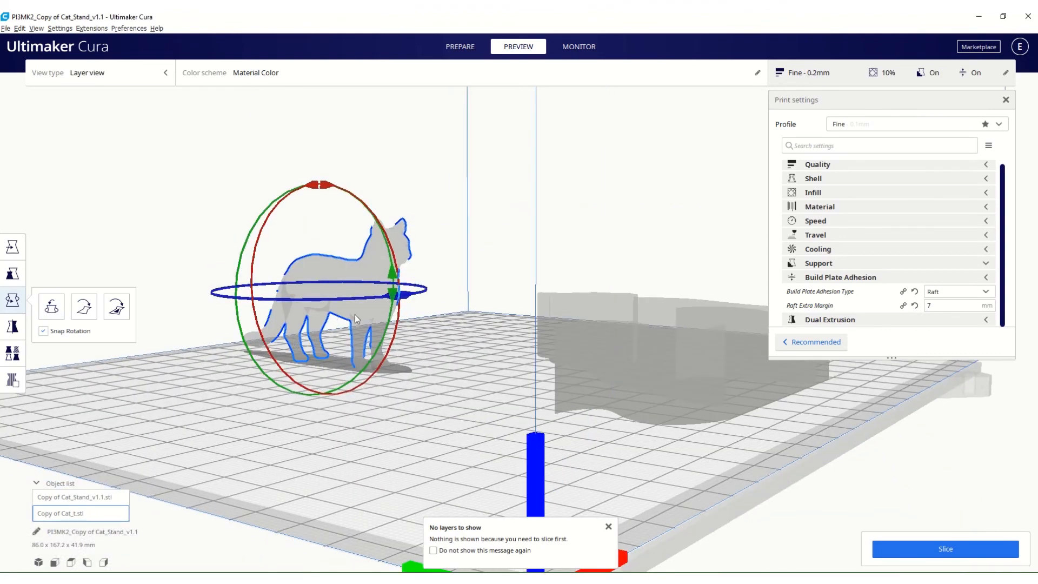
right_click_drag(369, 317, 297, 406)
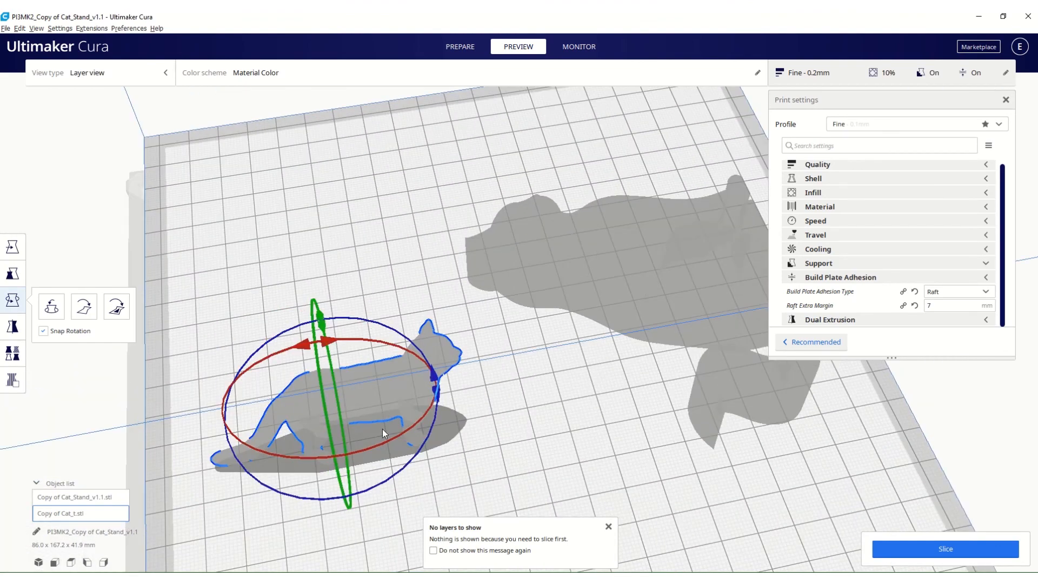
right_click_drag(382, 429, 256, 430)
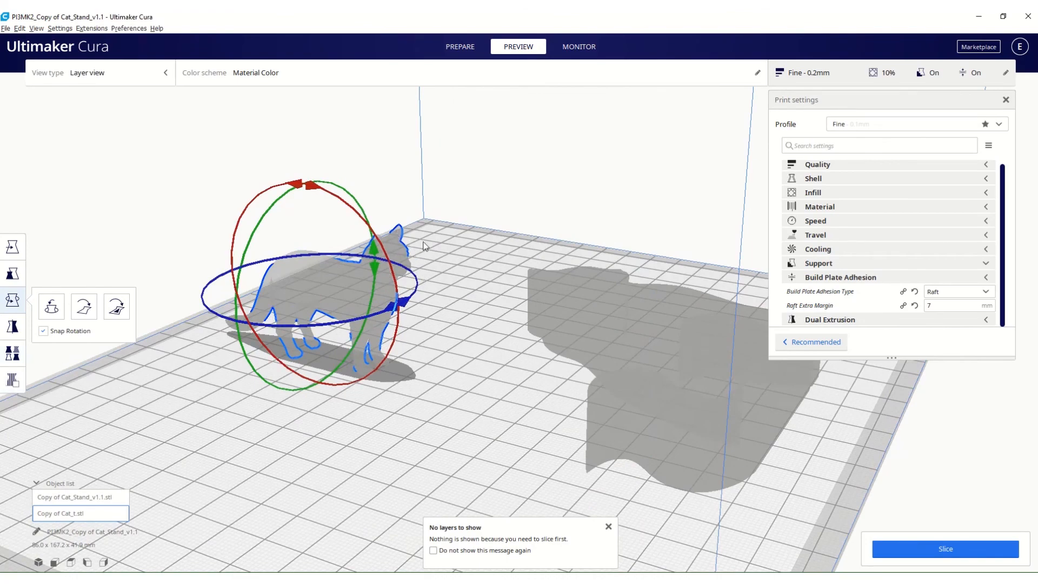
right_click_drag(400, 314, 450, 270)
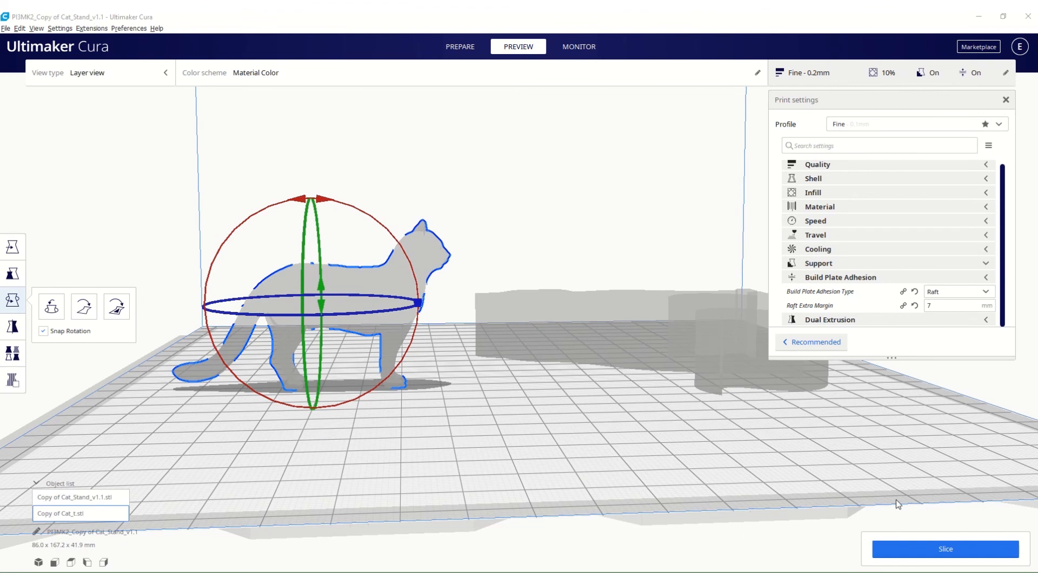
left_click(943, 550)
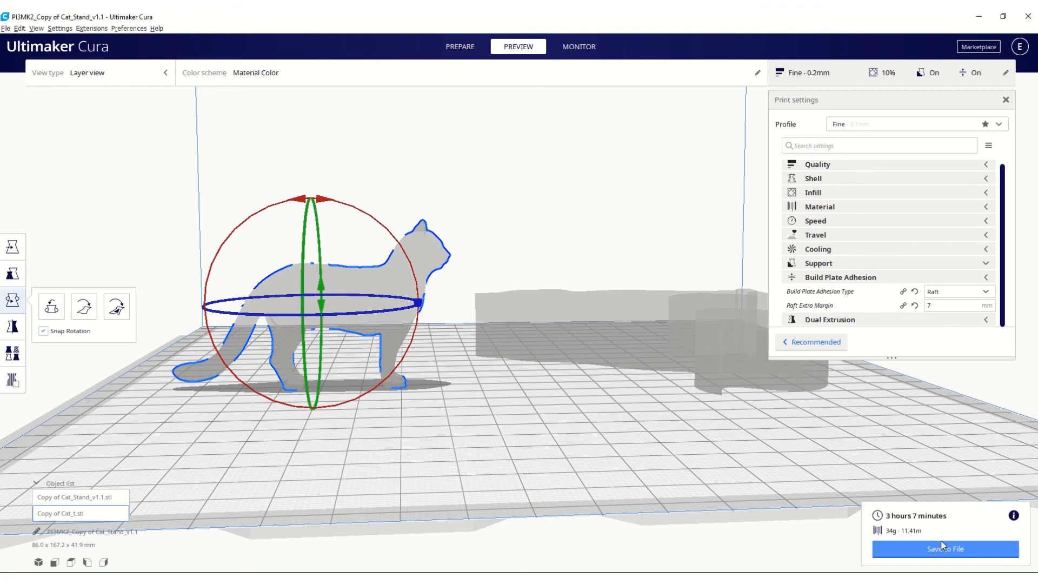
right_click_drag(556, 387, 610, 391)
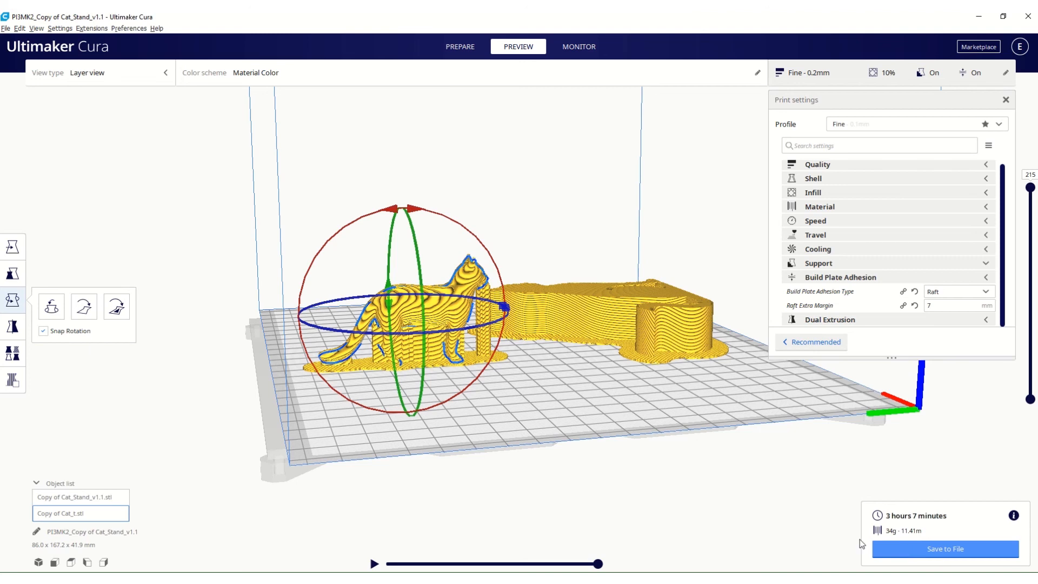
Examine the file types available for saving the project, and leave the save dialog without saving.
left_click(4, 31)
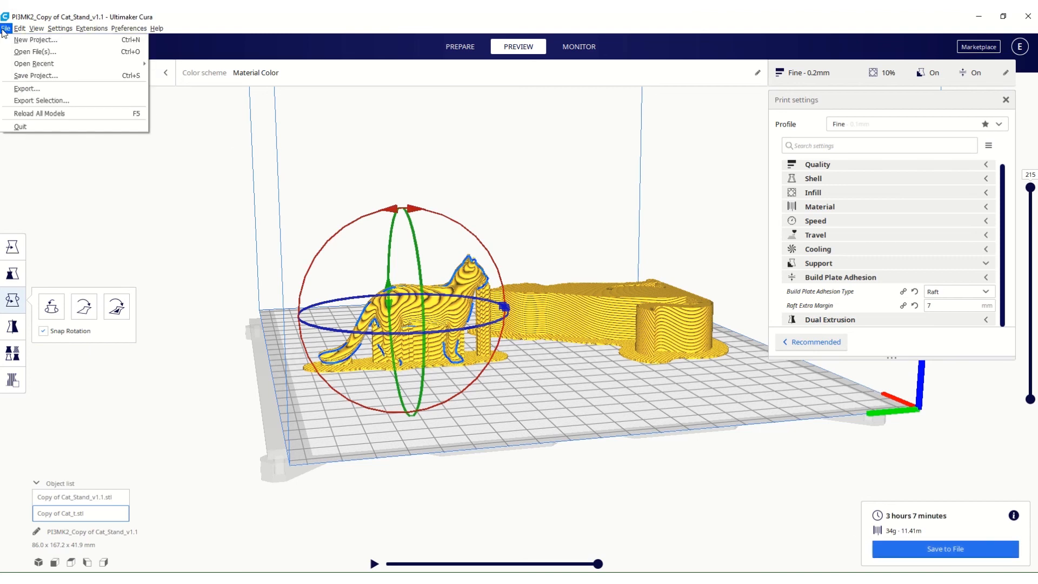
left_click(14, 80)
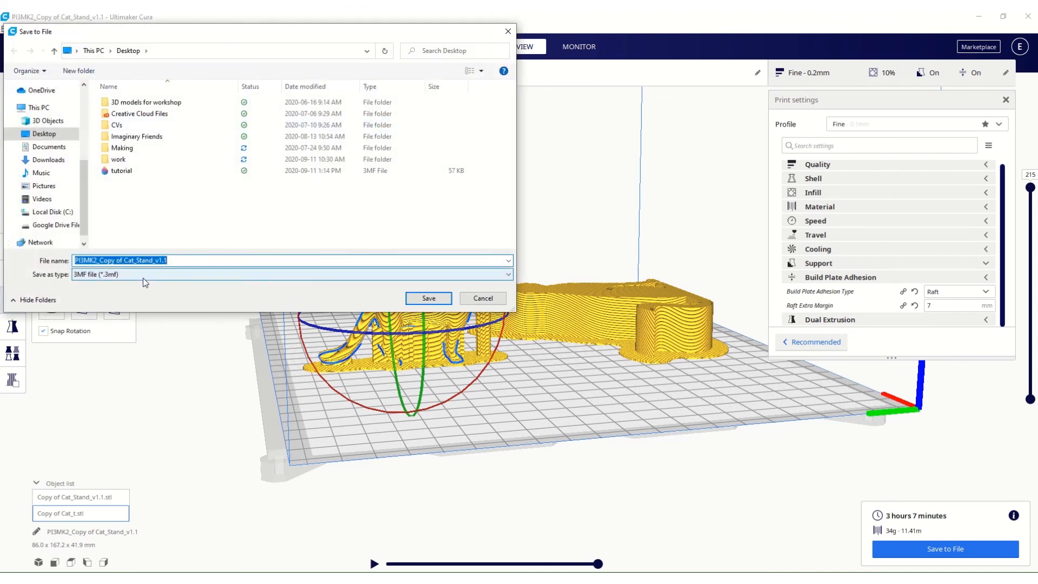
left_click(128, 278)
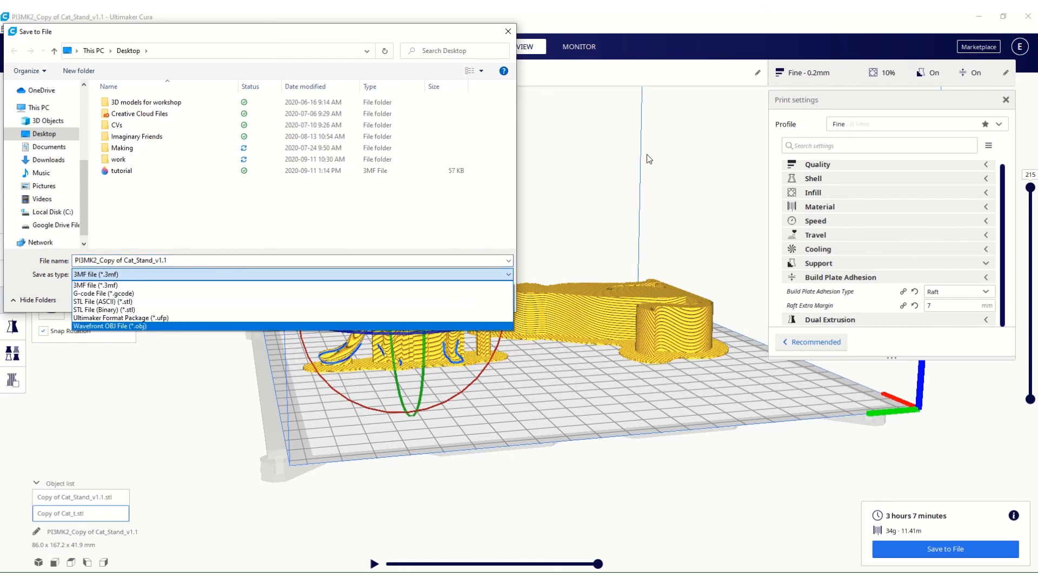
left_click(508, 32)
left_click(508, 32)
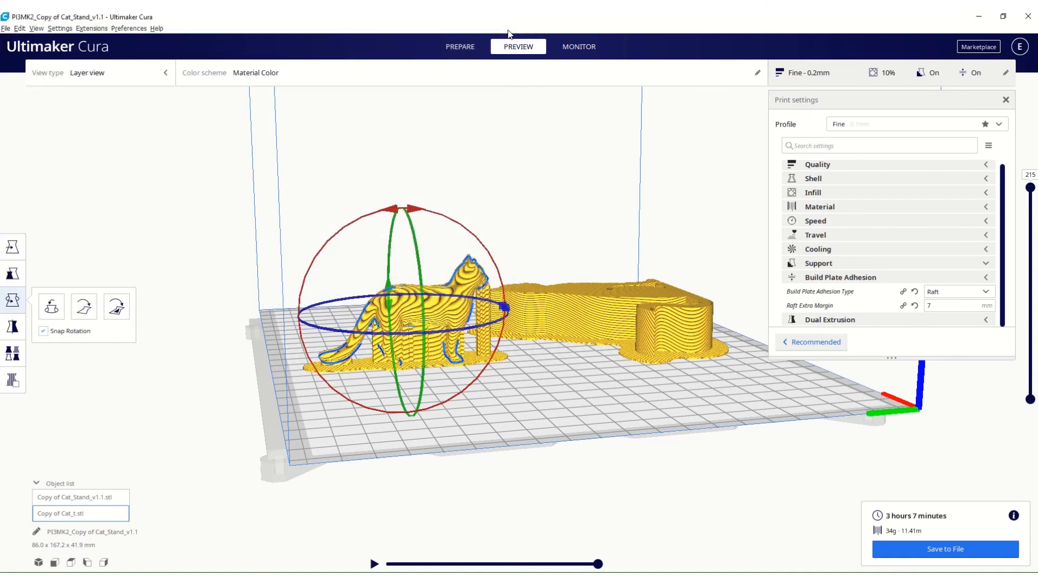